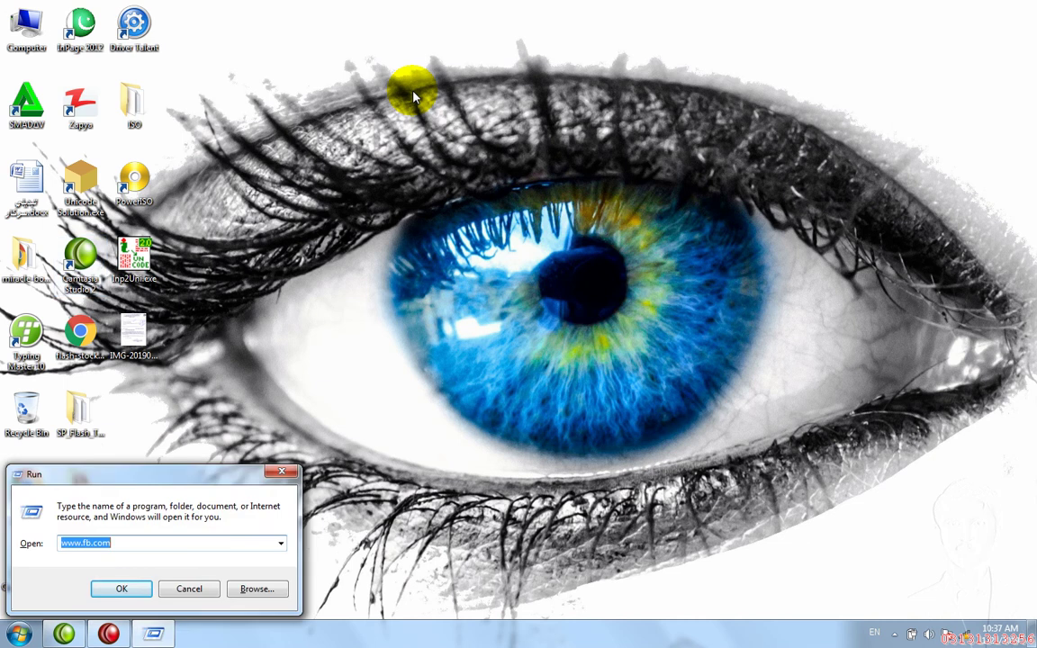
Launch Microsoft Excel 2007 from the Run box with the command excel.
text(excel)
key(Return)
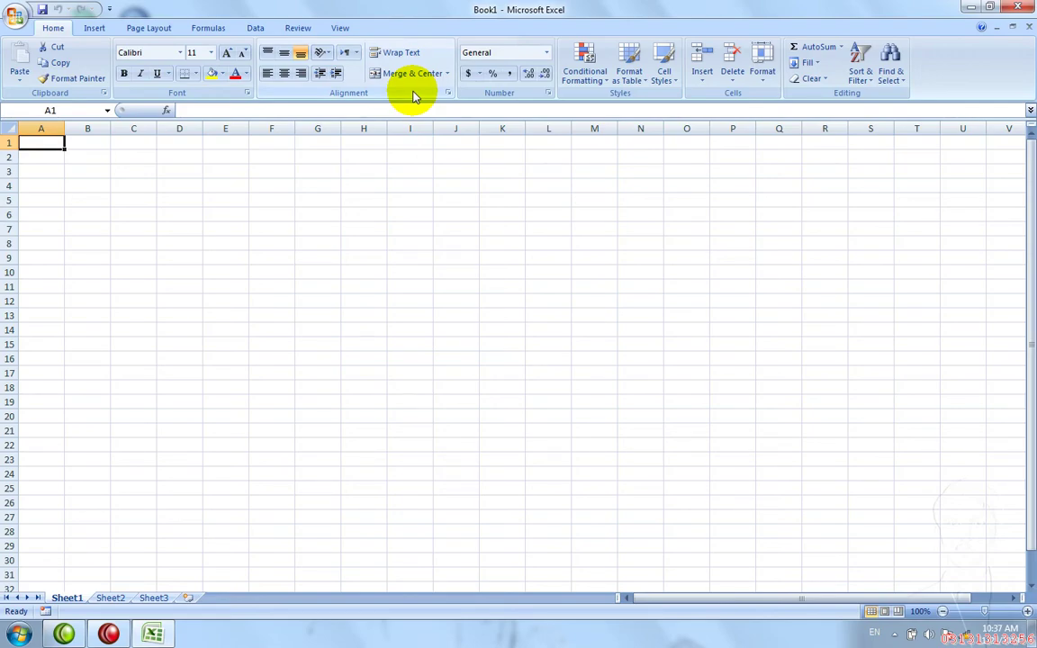
Enter the headings Name, Jobs and Salary in A1:C1.
text(Nameno)
key(BackSpace)
key(BackSpace)
key(Tab)
text(A)
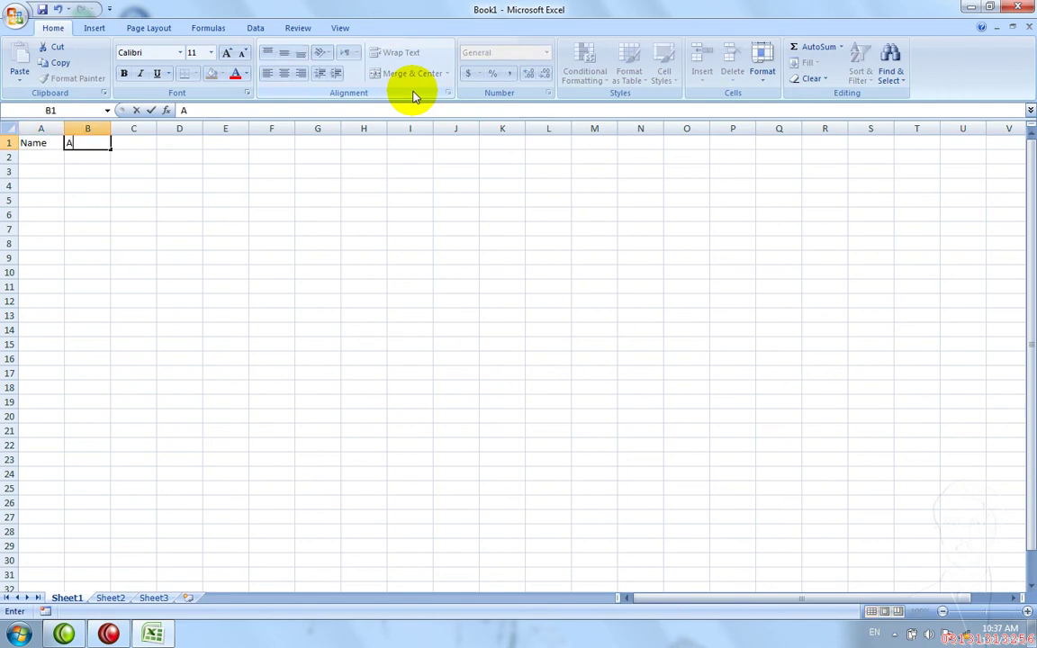
key(BackSpace)
text(Jobs)
key(Tab)
text(Salary)
key(Return)
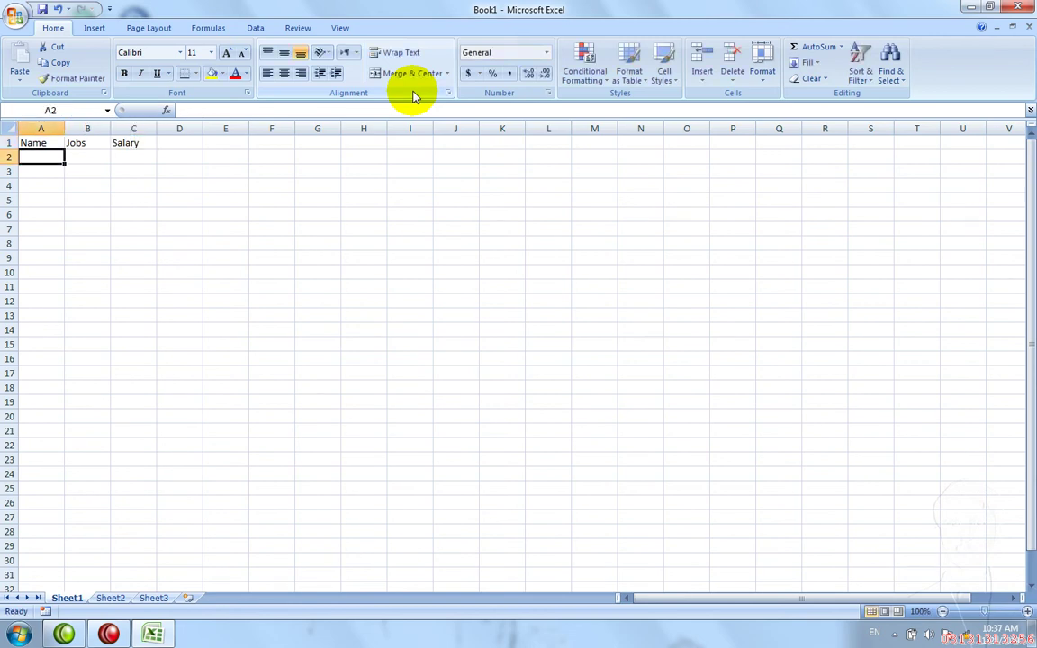
Add the first employee row: Asad, Computer Operator.
text(Asad)
key(Tab)
text(Computer)
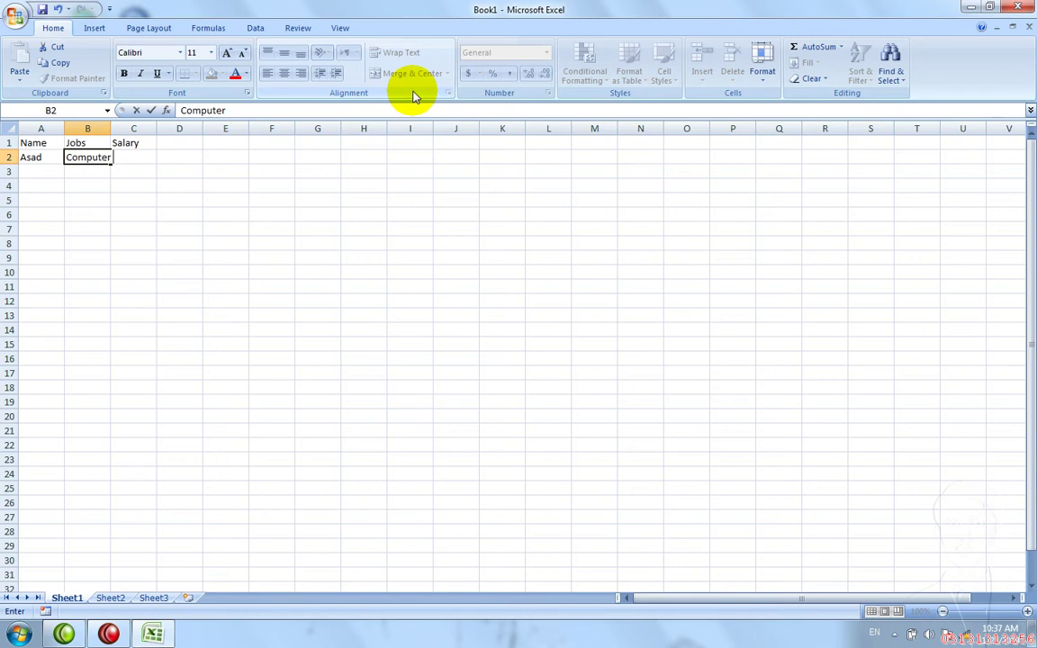
text( Operator)
key(Return)
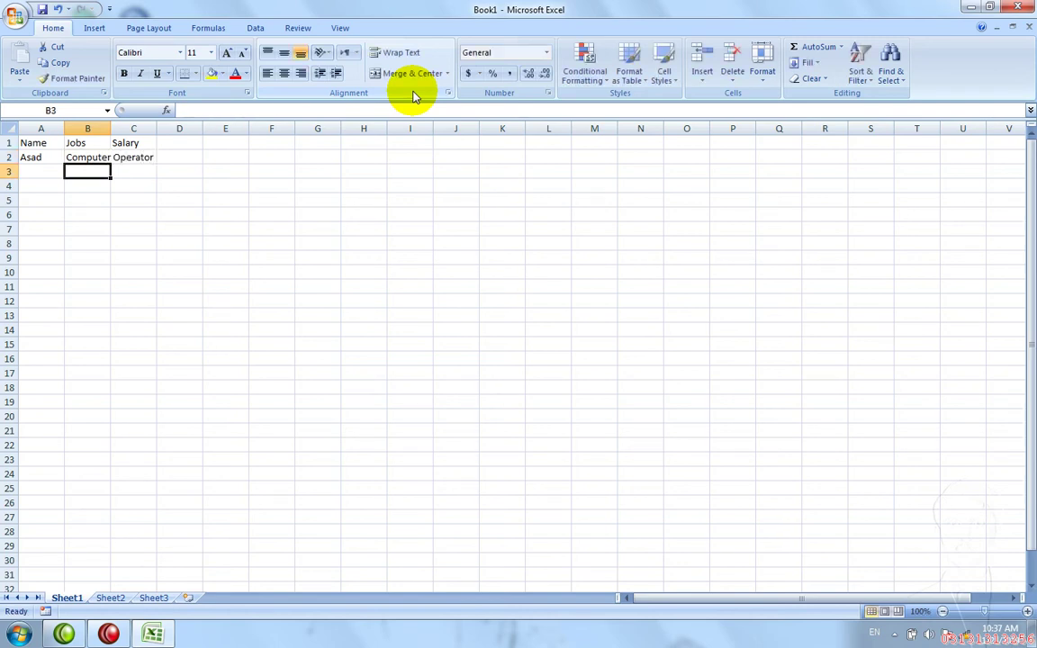
Add Fawad as Clerk and enter 435 salaries for the first two employees.
text(Fawad)
key(Tab)
text(Clerk)
key(Tab)
text(435)
key(Up)
text(435)
key(Return)
key(Left)
Add Ali as Teacher with salary 4534 and widen column B to fit job titles.
key(Left)
key(Down)
Add Kamal as Teacher with salary 45634.
text(Kamal)
key(Tab)
text(Tre)
key(BackSpace)
key(BackSpace)
text(eacher)
key(Tab)
text(45634)
key(Return)
key(Left)
key(Left)
text(Ali)
key(Tab)
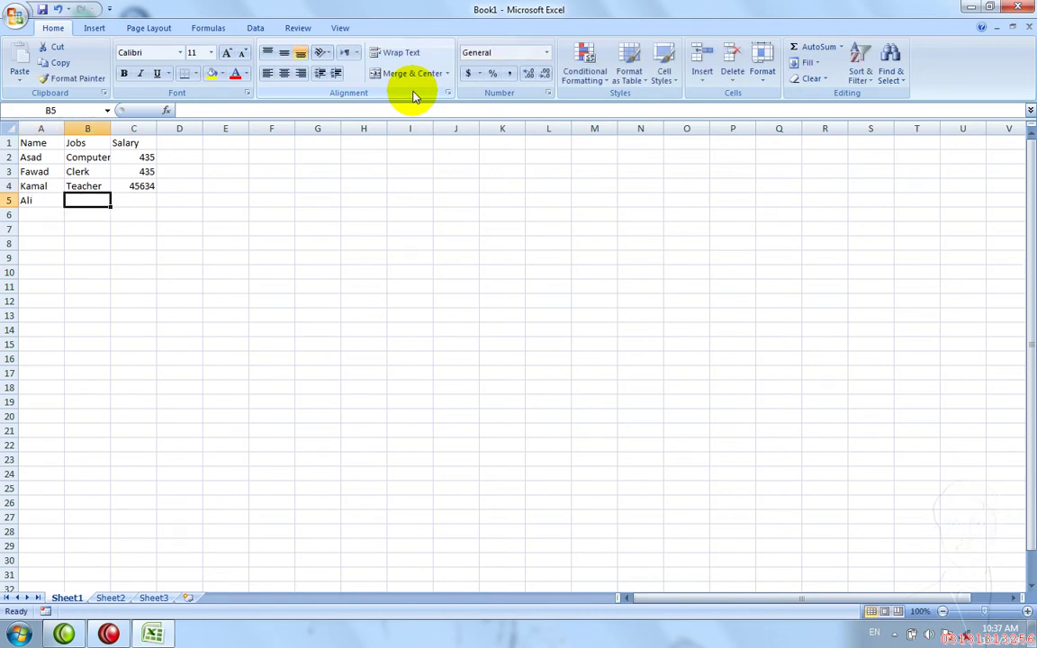
text(T)
key(Tab)
text(4534)
key(Tab)
key(Left)
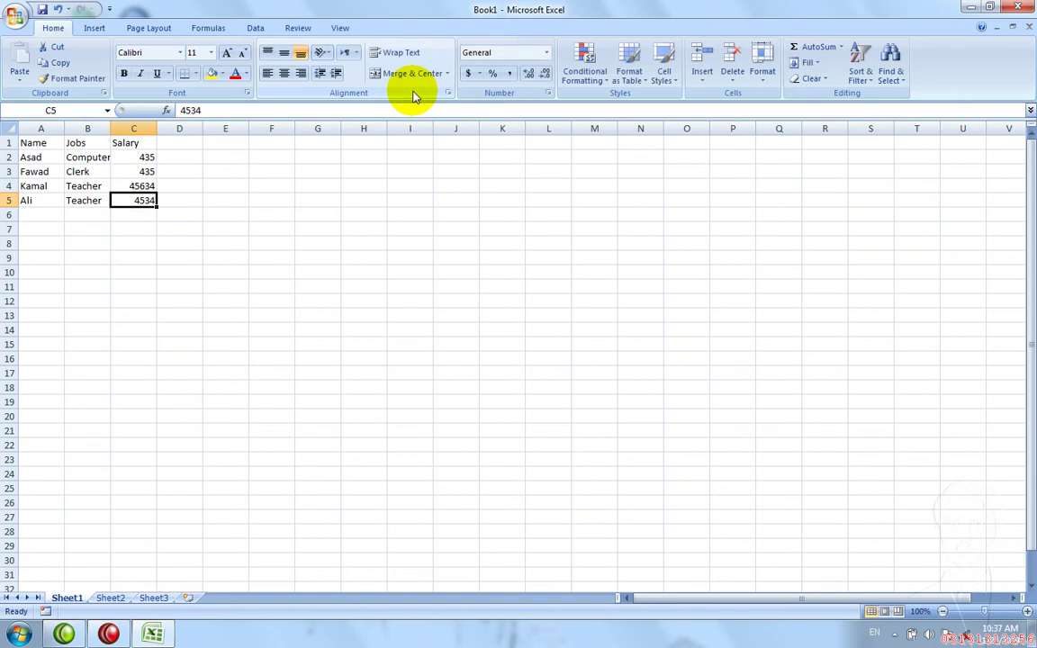
drag(111, 128, 158, 132)
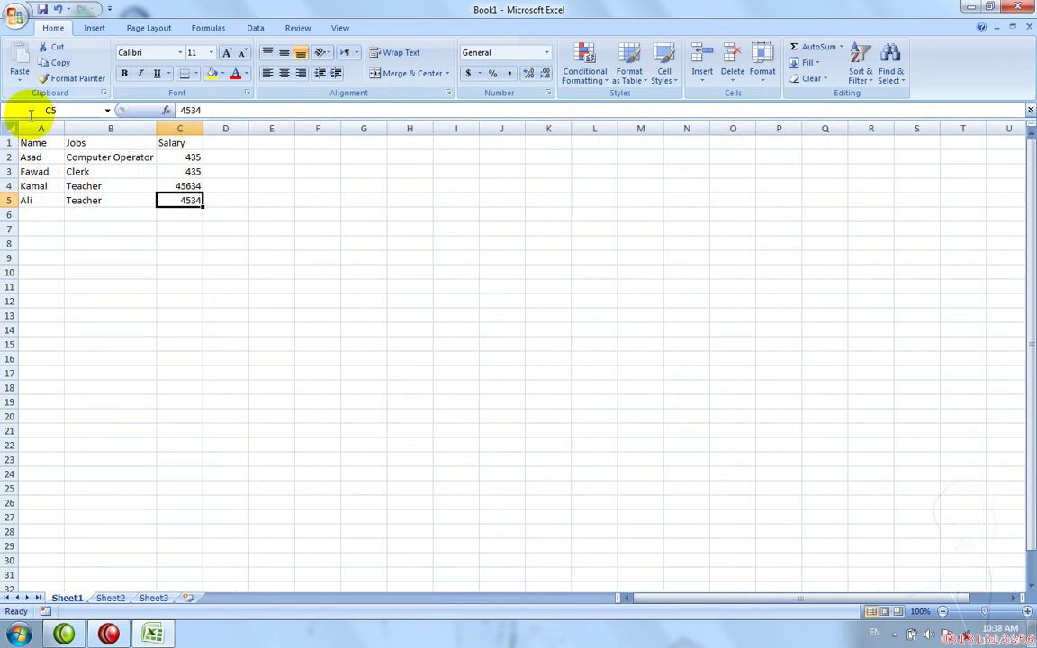
Copy the A1:C5 table and pick F1 as the destination.
key(ctrl+a)
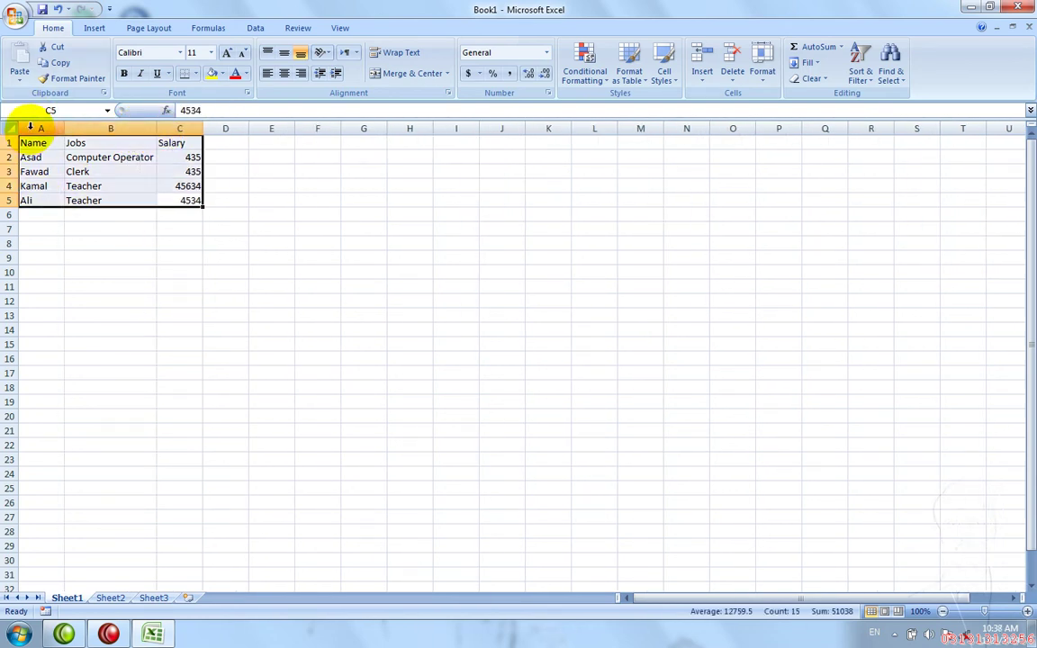
key(ctrl+c)
click(321, 145)
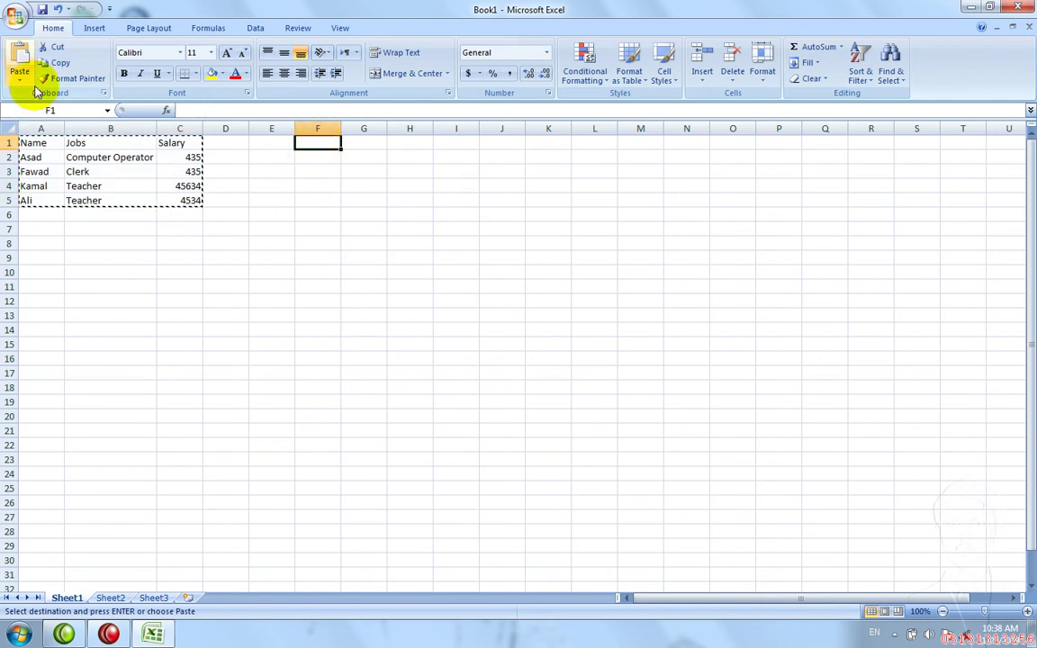
Review the Paste Special options twice, cancelling each time without pasting.
click(20, 81)
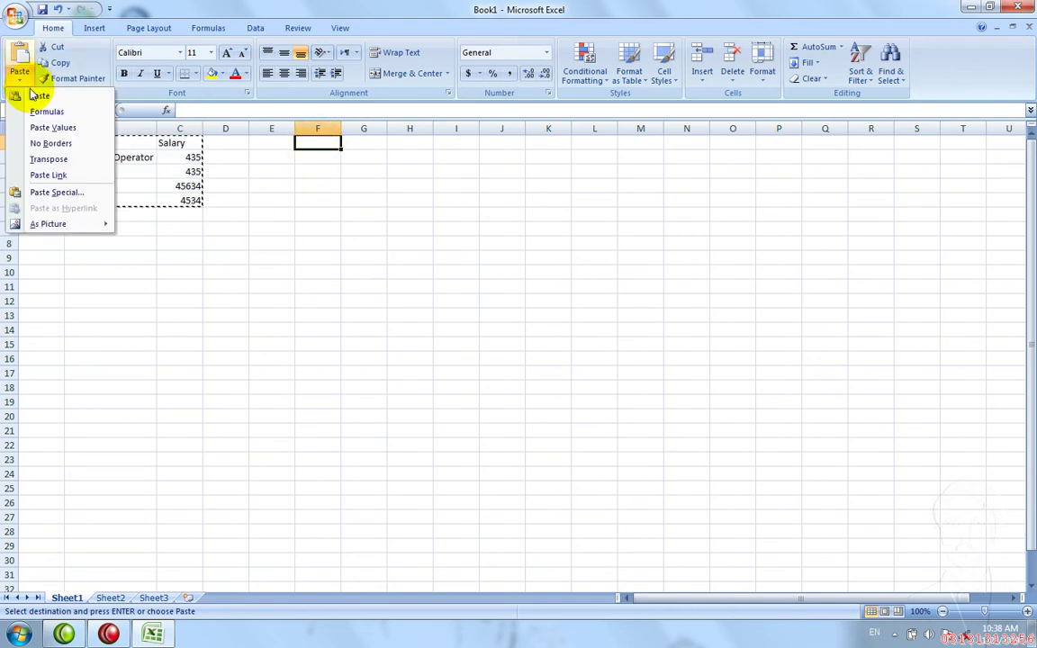
click(54, 191)
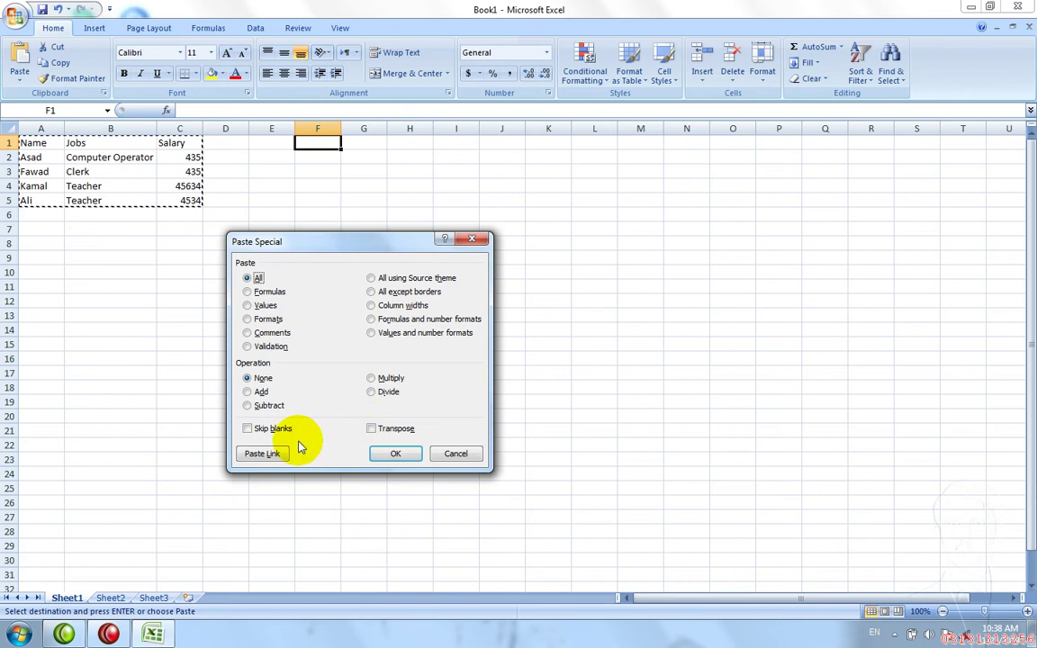
click(453, 453)
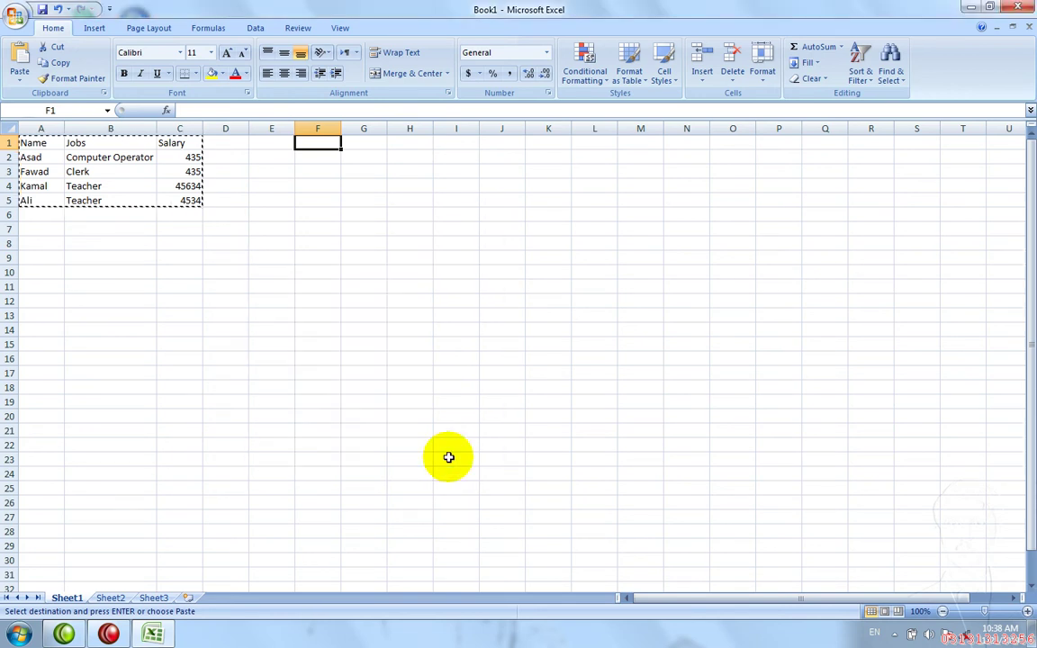
click(19, 77)
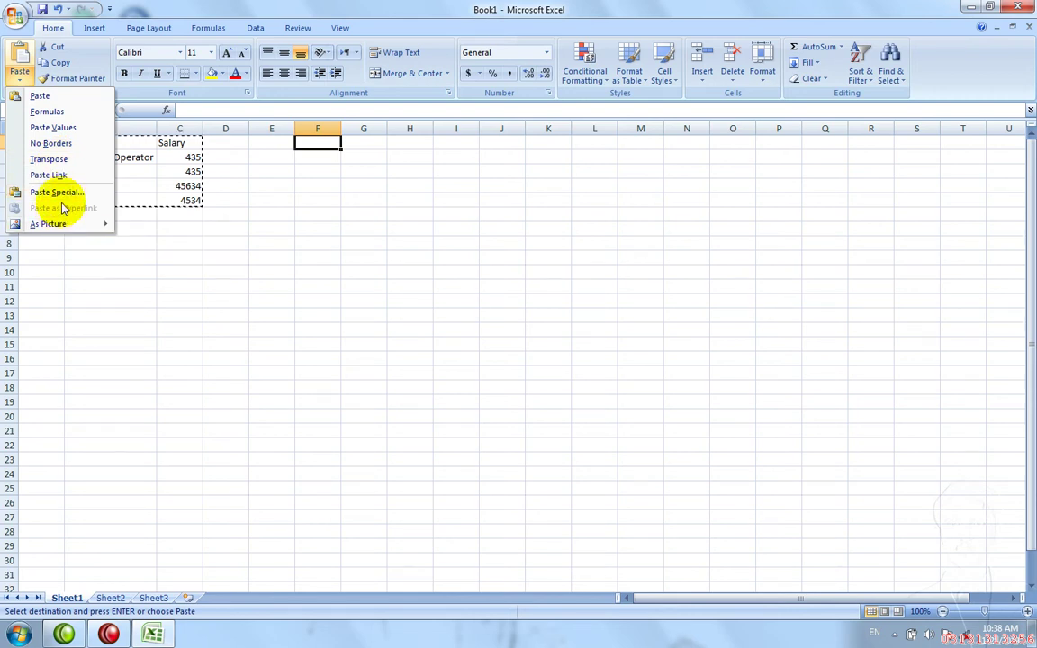
click(61, 194)
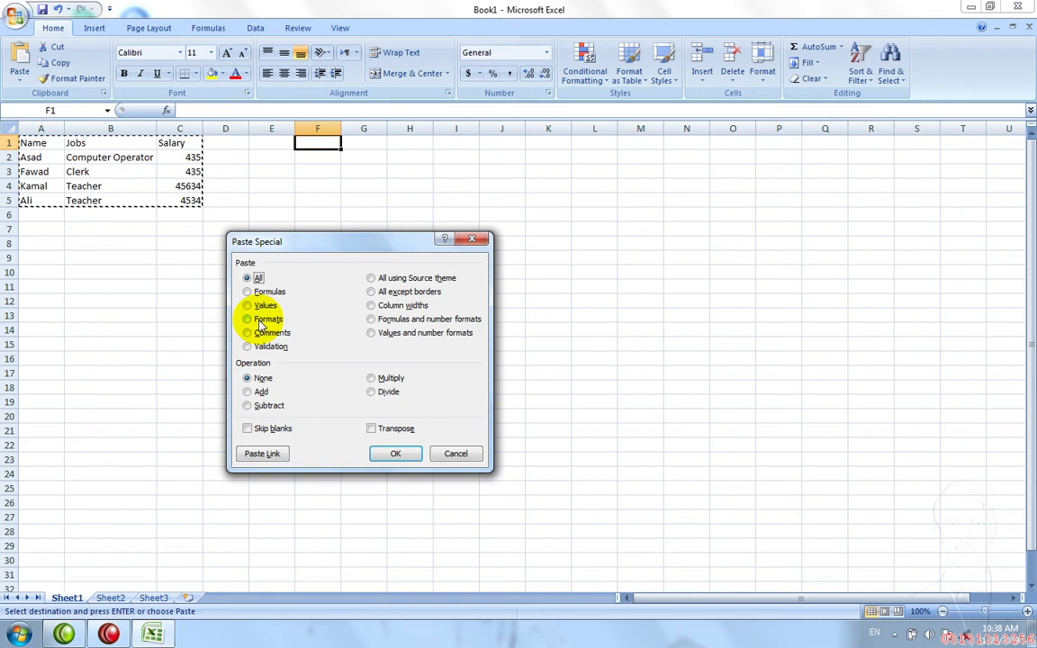
click(450, 452)
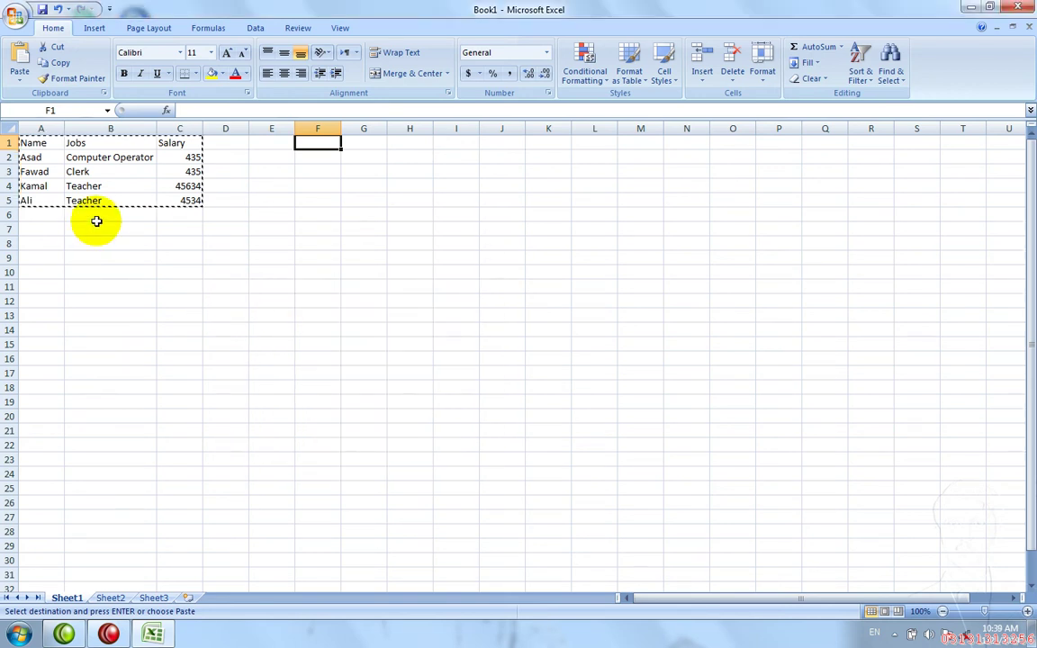
Replace the salaries in C2:C5 with 1000, 12000, 3000 and 15000.
click(183, 160)
text(1000)
key(Return)
text(12000)
key(Return)
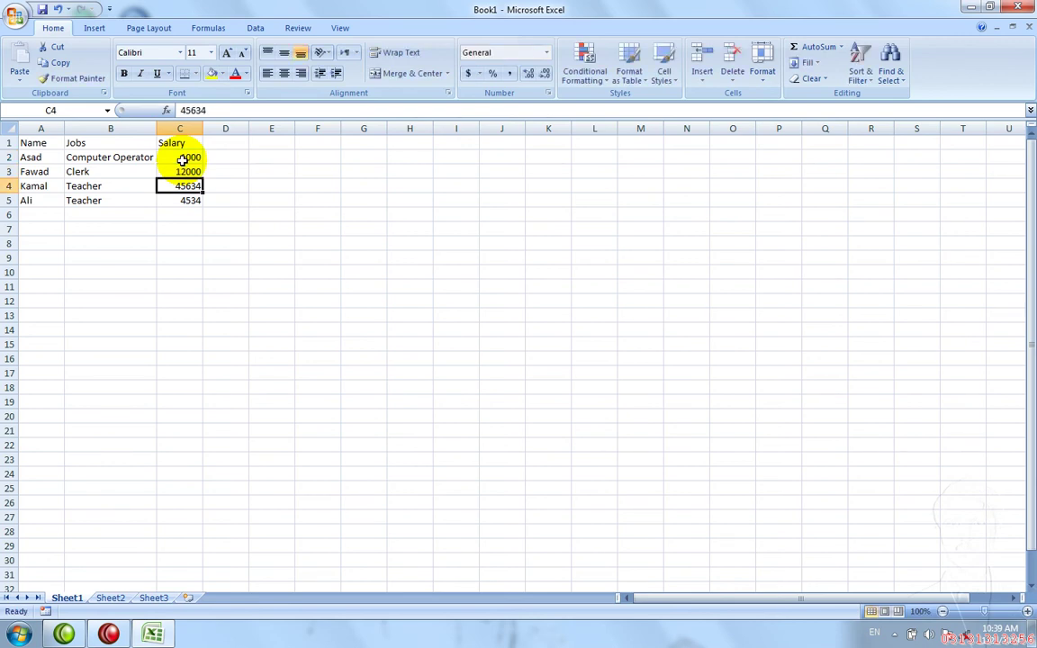
text(3000)
key(Return)
text(15000)
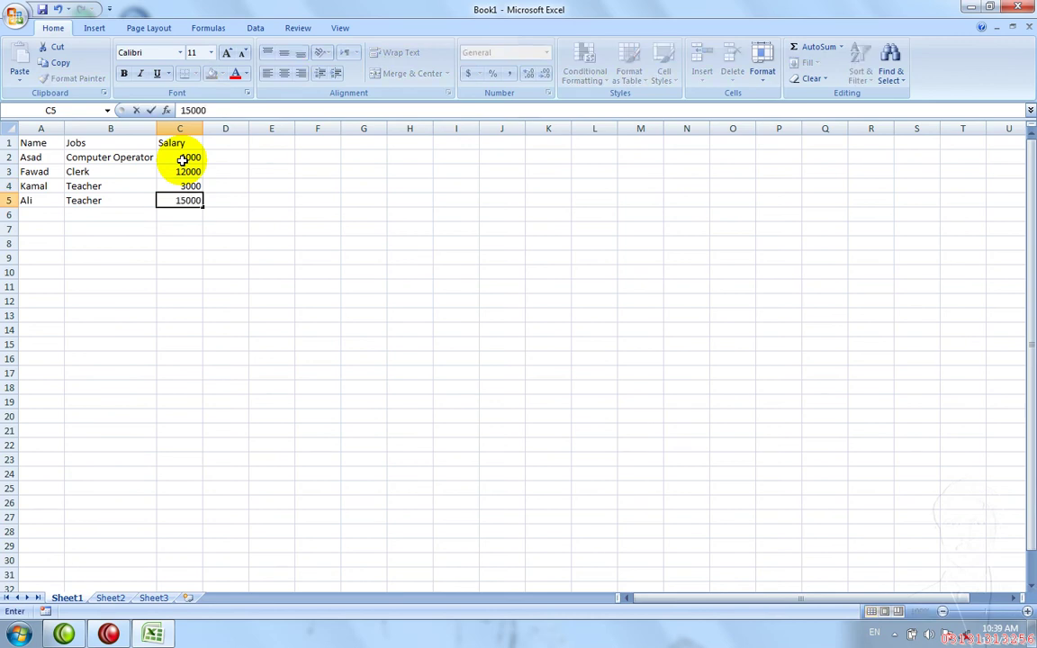
key(Tab)
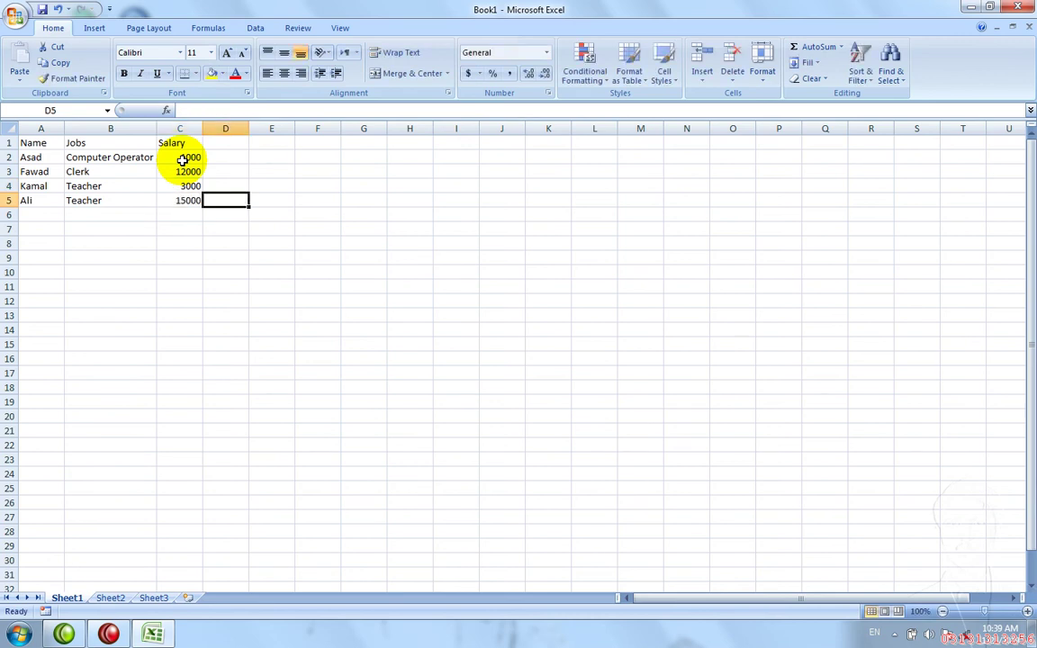
Enter 300 in cell E1.
key(Up)
key(Up)
key(Up)
key(Up)
key(Down)
key(Right)
Enter 1300 in D2, clear it again, and select salary cells C2:C5.
key(Up)
text(B)
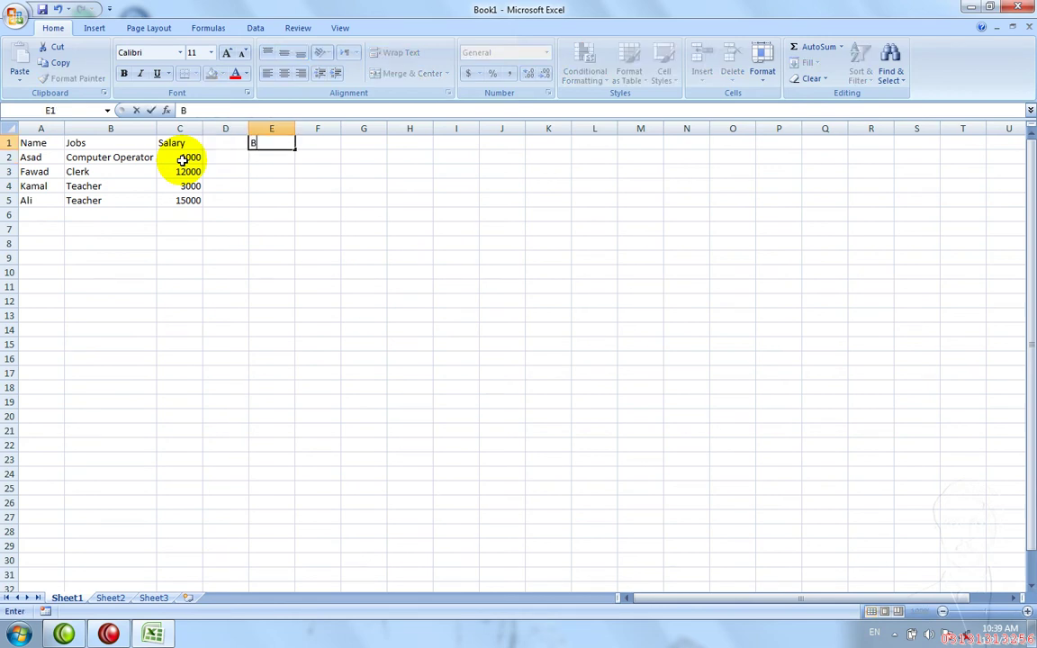
key(BackSpace)
text(300)
key(Return)
key(Up)
key(Right)
key(Left)
key(Left)
key(Left)
key(Down)
key(Right)
key(Right)
key(Left)
key(Left)
key(Down)
key(Right)
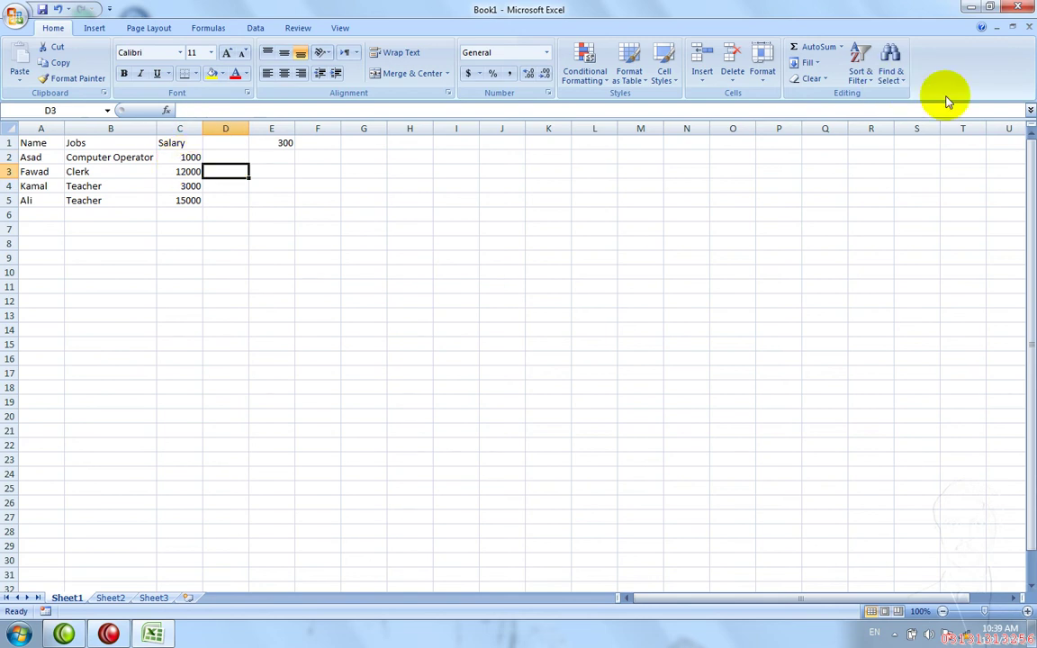
key(Up)
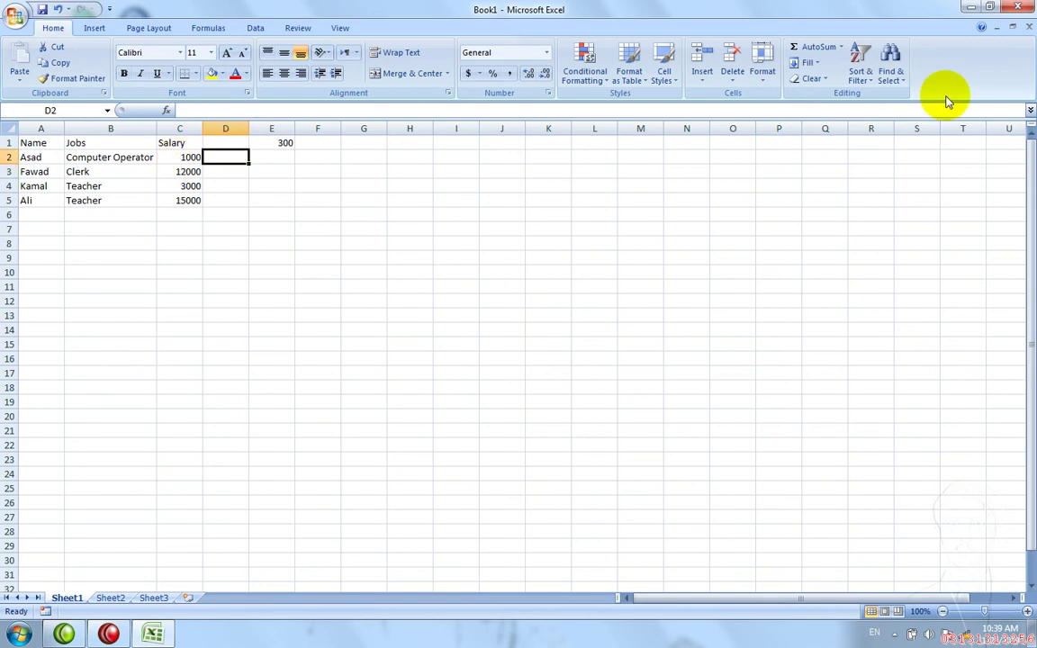
text(1300)
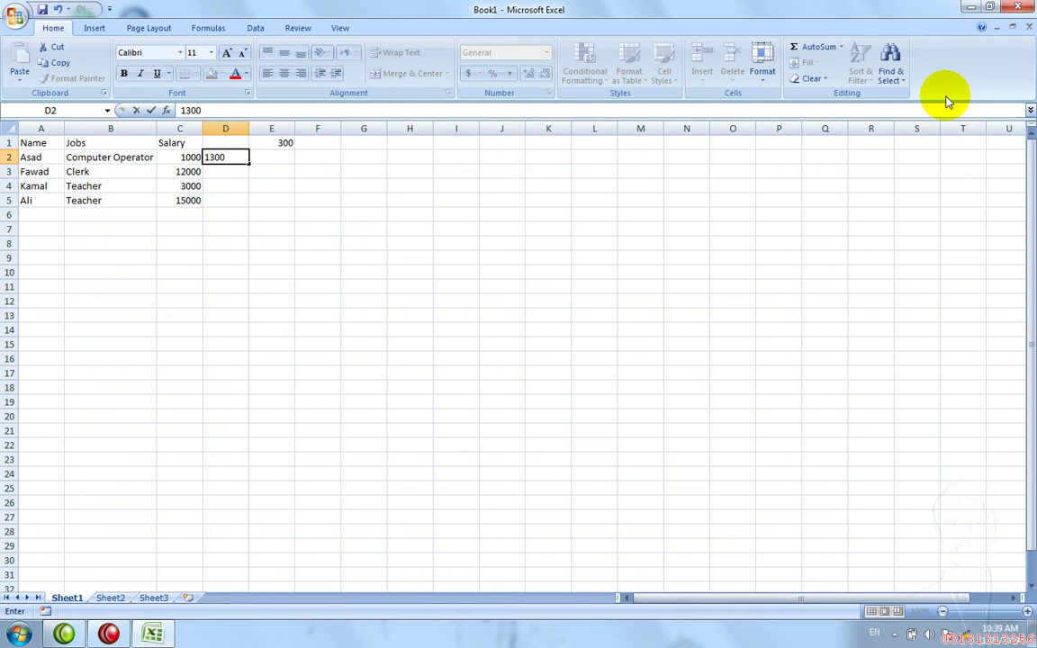
key(Return)
key(Up)
key(Delete)
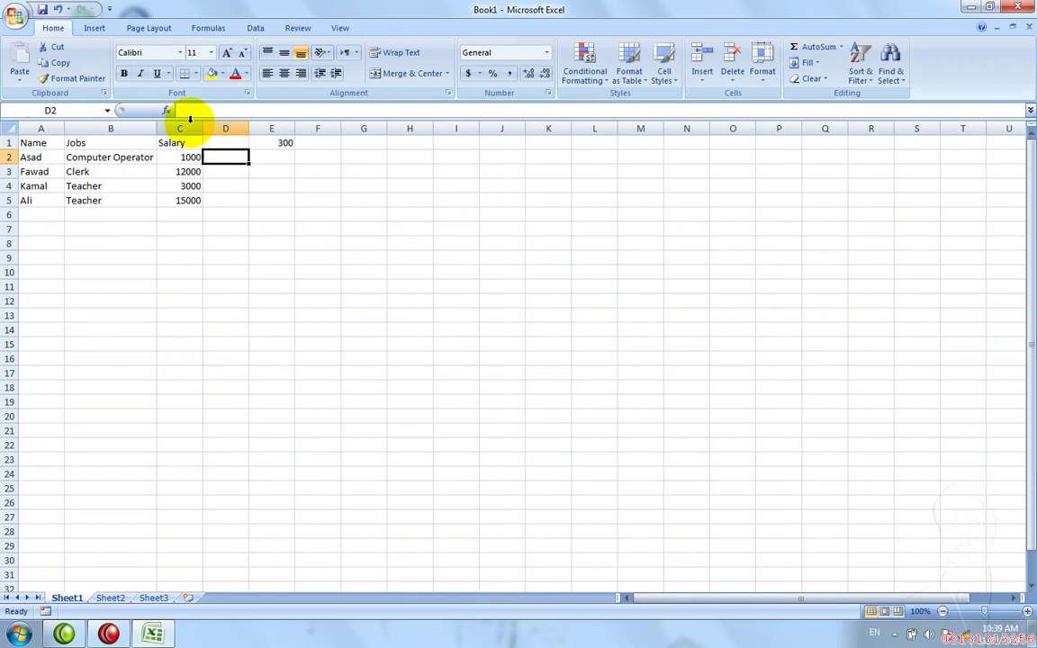
drag(188, 156, 187, 198)
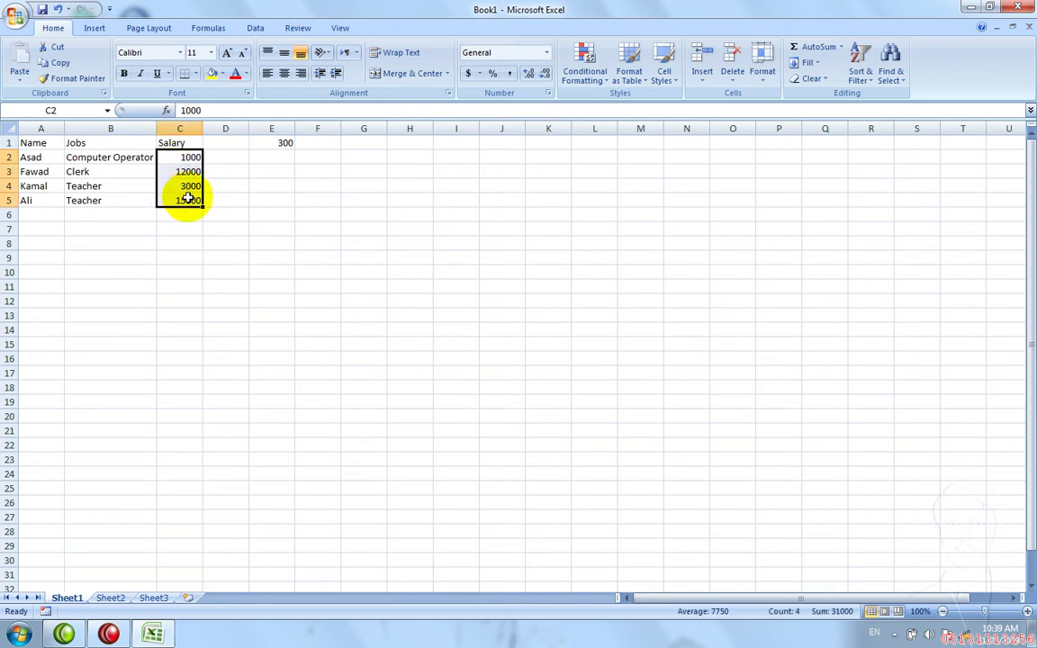
Copy the 300 from E1 and select salary range C2:C5.
key(ctrl+c)
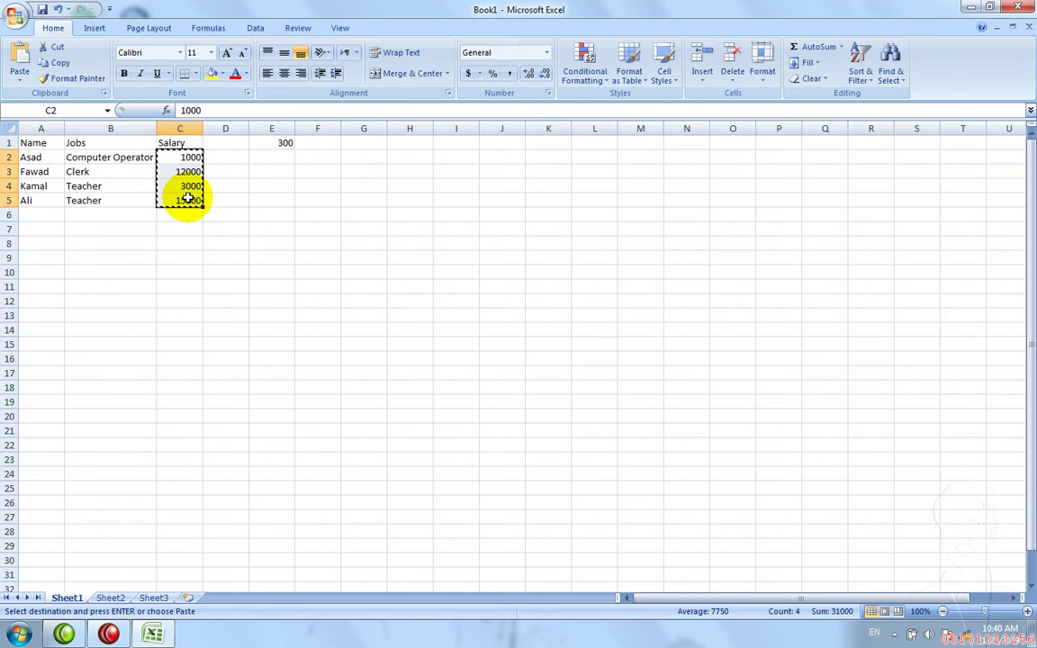
click(271, 142)
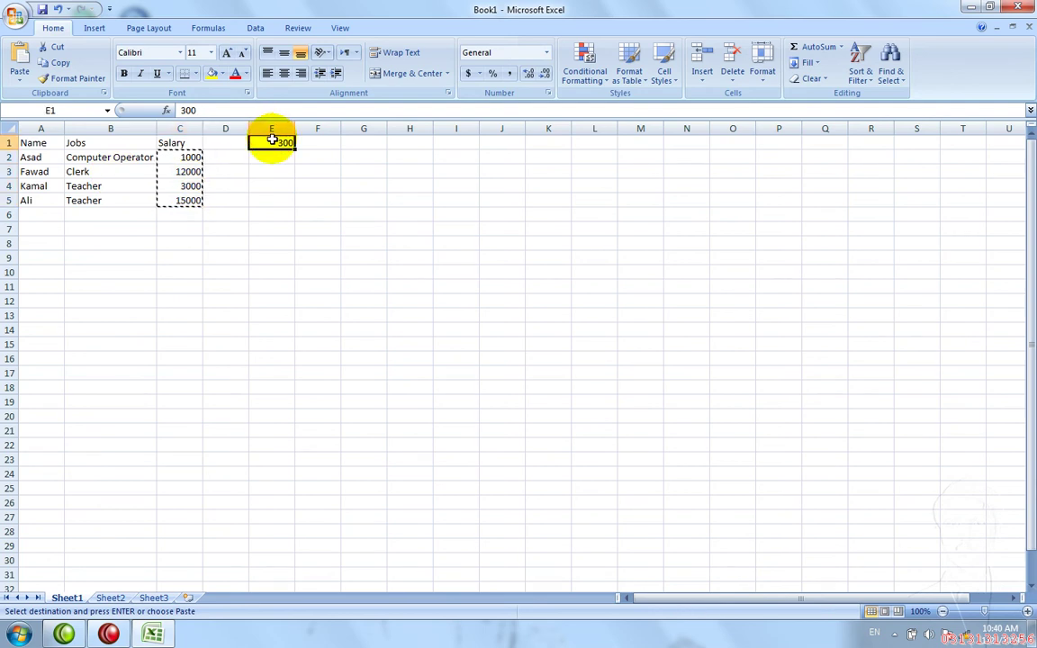
key(ctrl+c)
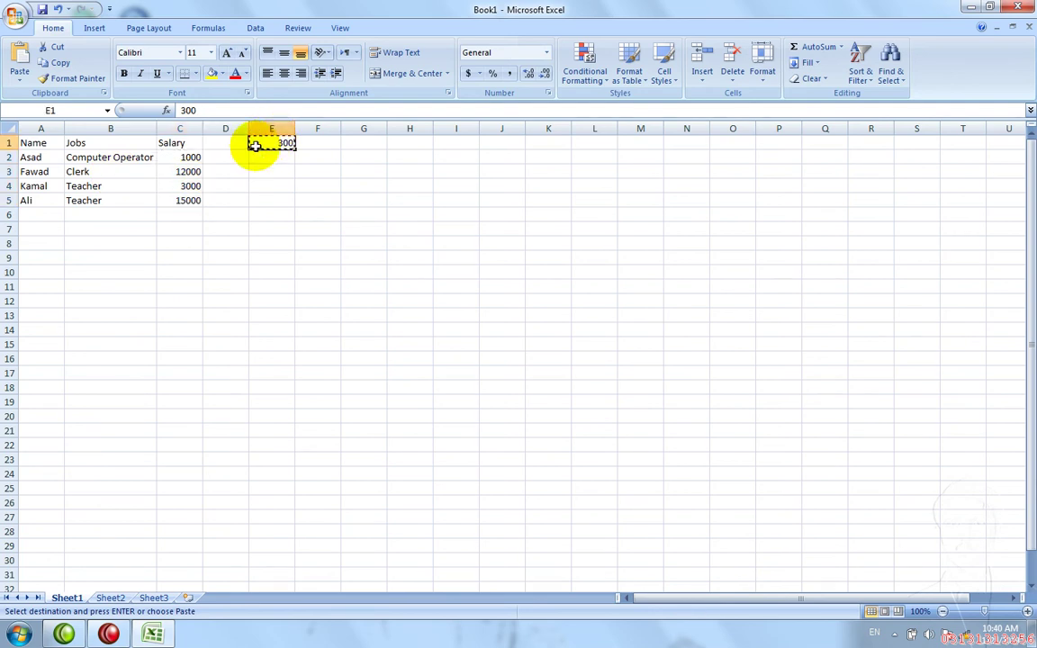
drag(209, 157, 194, 193)
key(Left)
key(shift+Down)
key(shift+Down)
key(shift+Down)
Paste Special with Operation Add to add 300 to every salary.
click(19, 77)
click(55, 192)
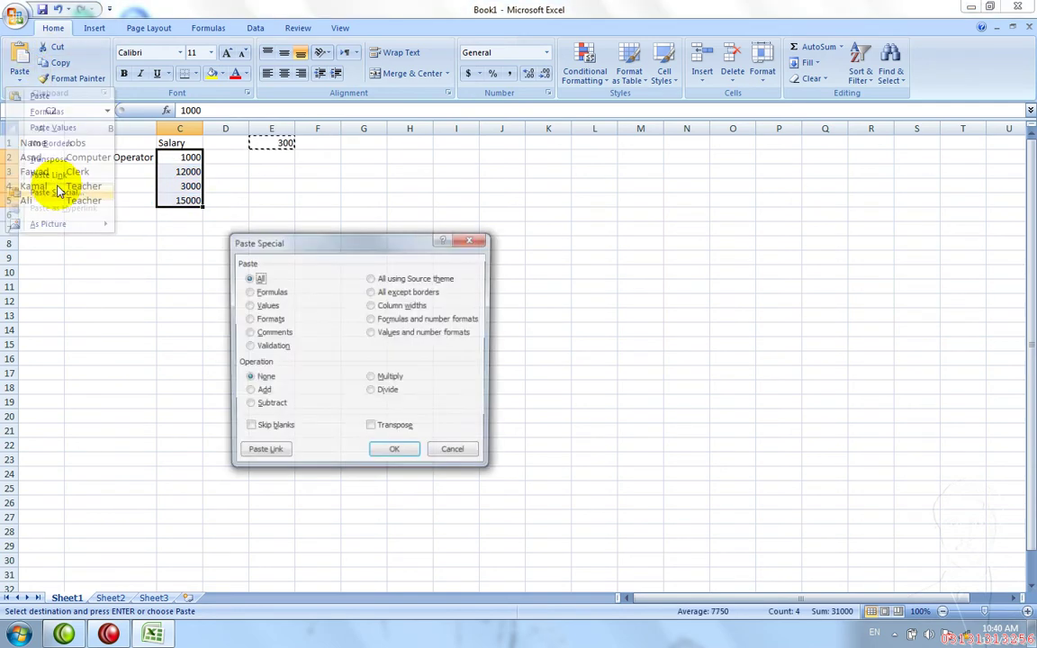
click(248, 396)
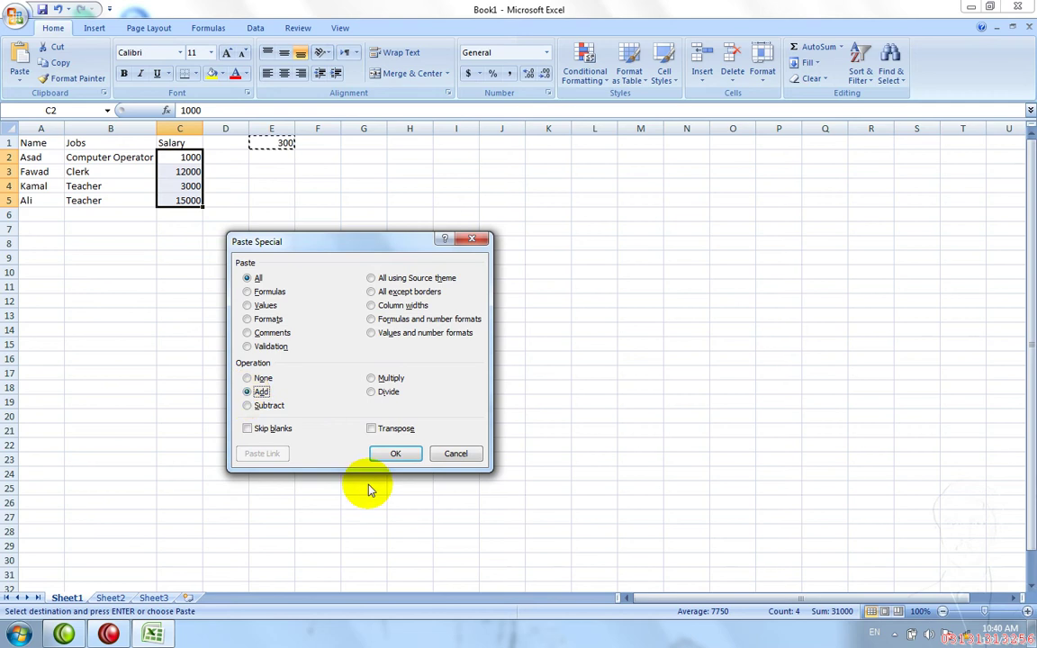
click(378, 455)
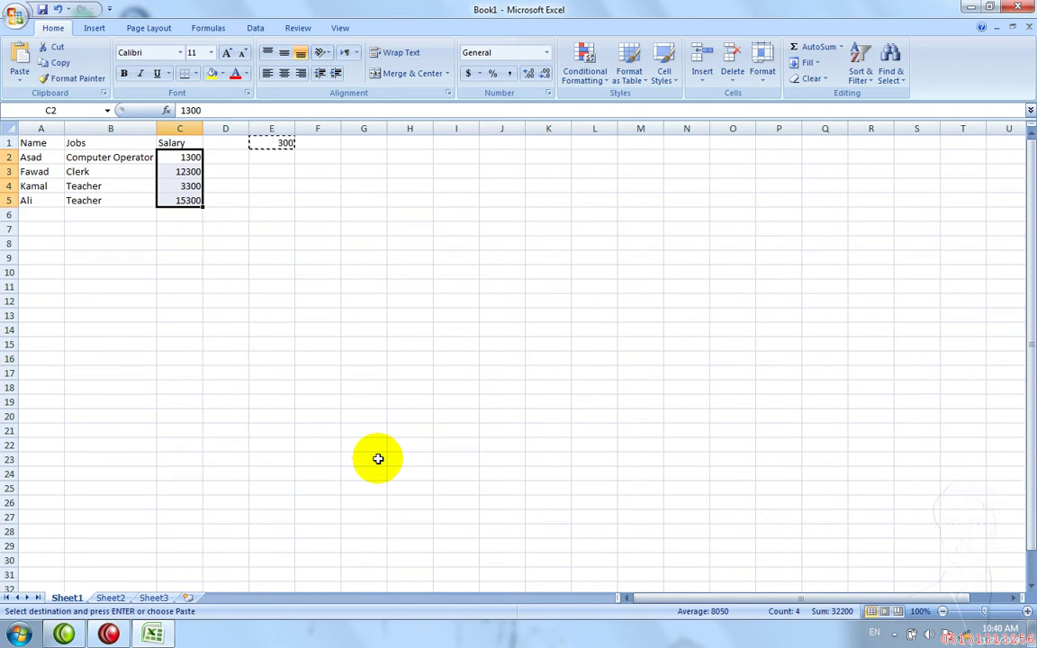
Enter 8000 in cell F1.
click(343, 244)
click(317, 146)
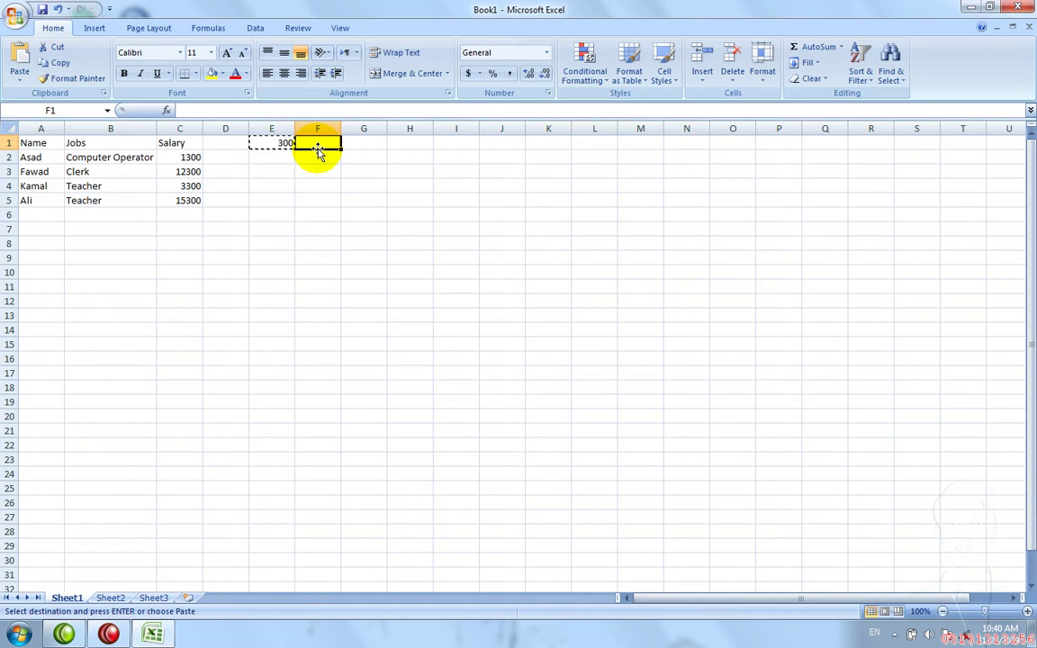
text(8000)
key(Return)
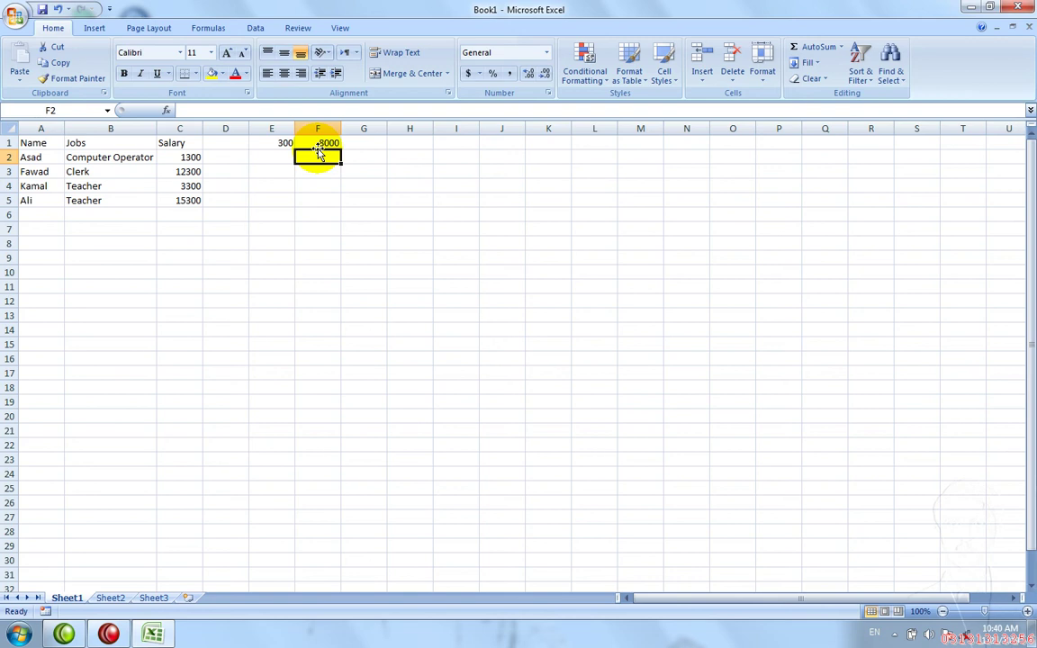
Copy the 8000 in F1 and select the salary cells C2:C5.
click(317, 147)
key(ctrl+c)
key(Left)
key(Left)
key(Left)
key(Down)
key(shift+Down)
key(shift+Down)
key(shift+Down)
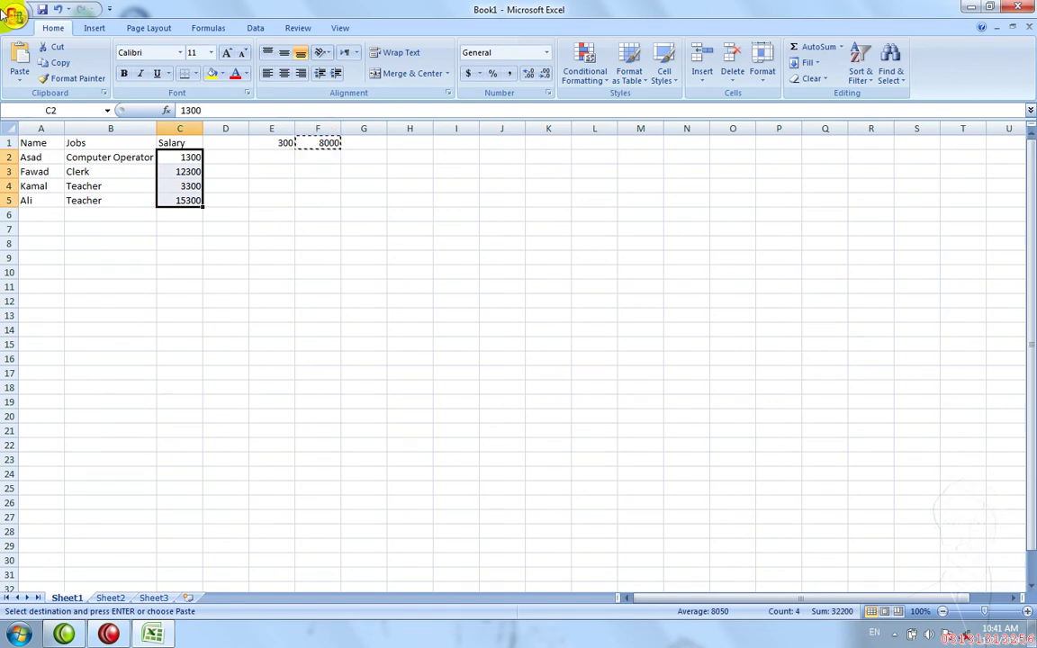
click(19, 79)
click(51, 194)
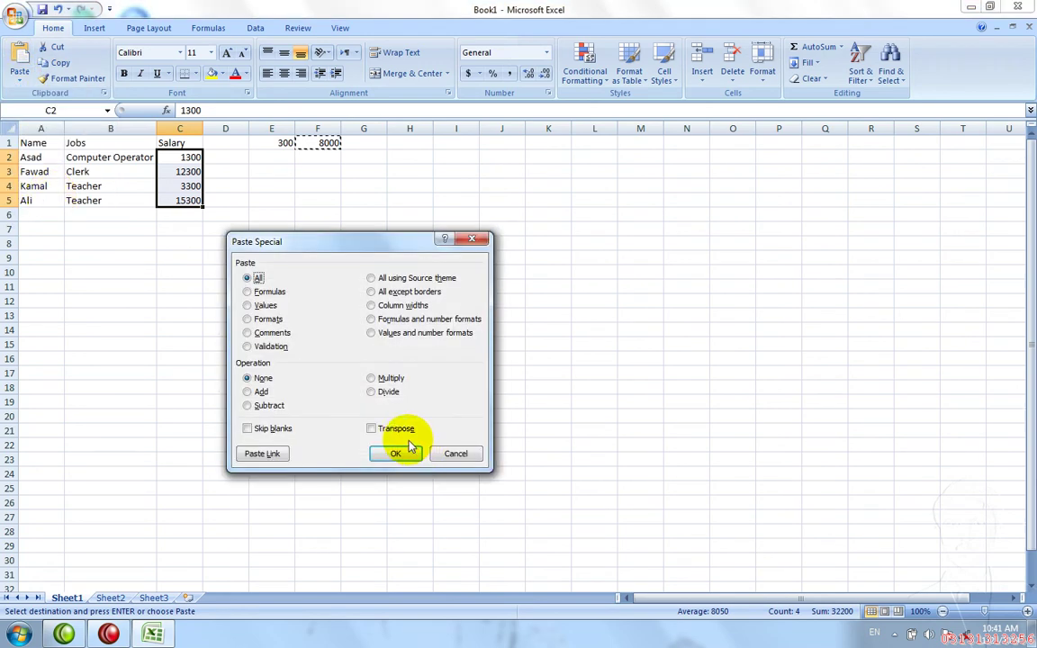
click(269, 406)
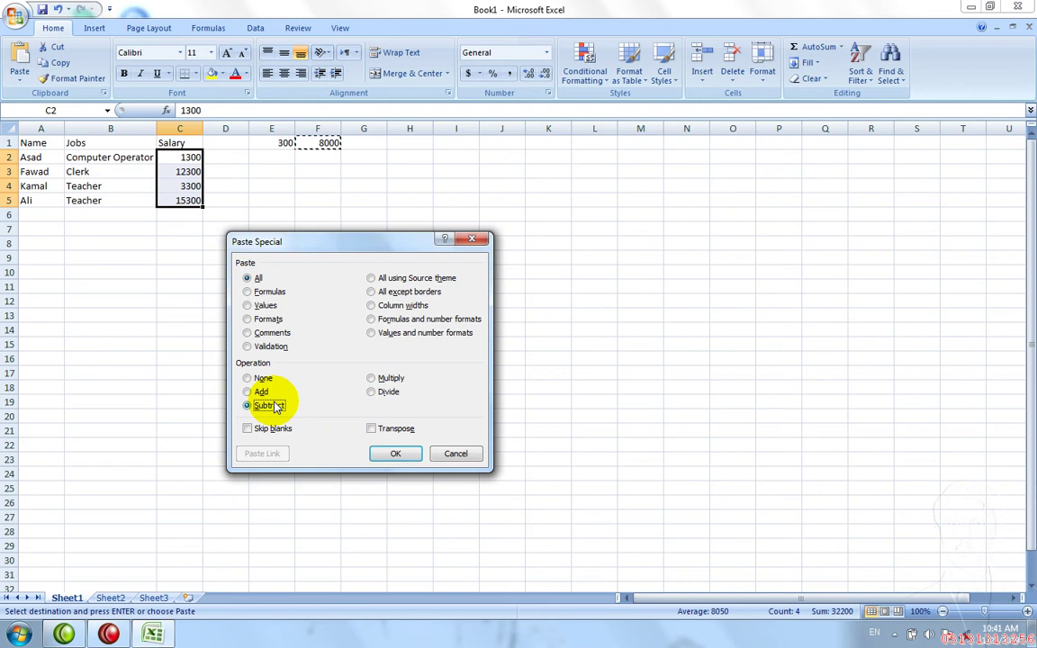
click(396, 454)
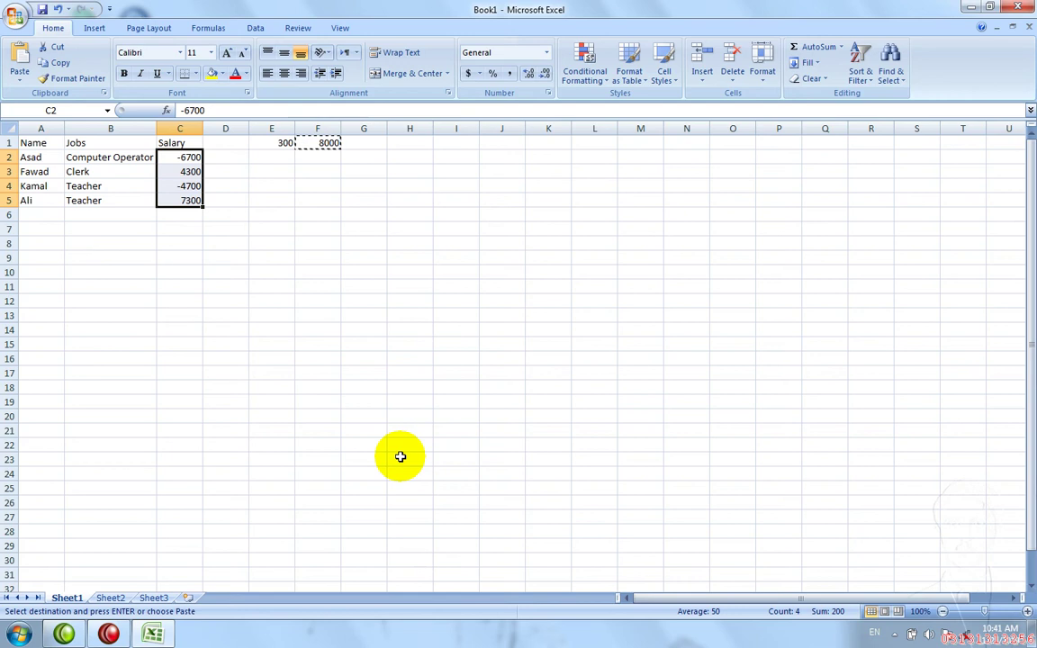
key(ctrl+alt+v)
key(d)
key(Return)
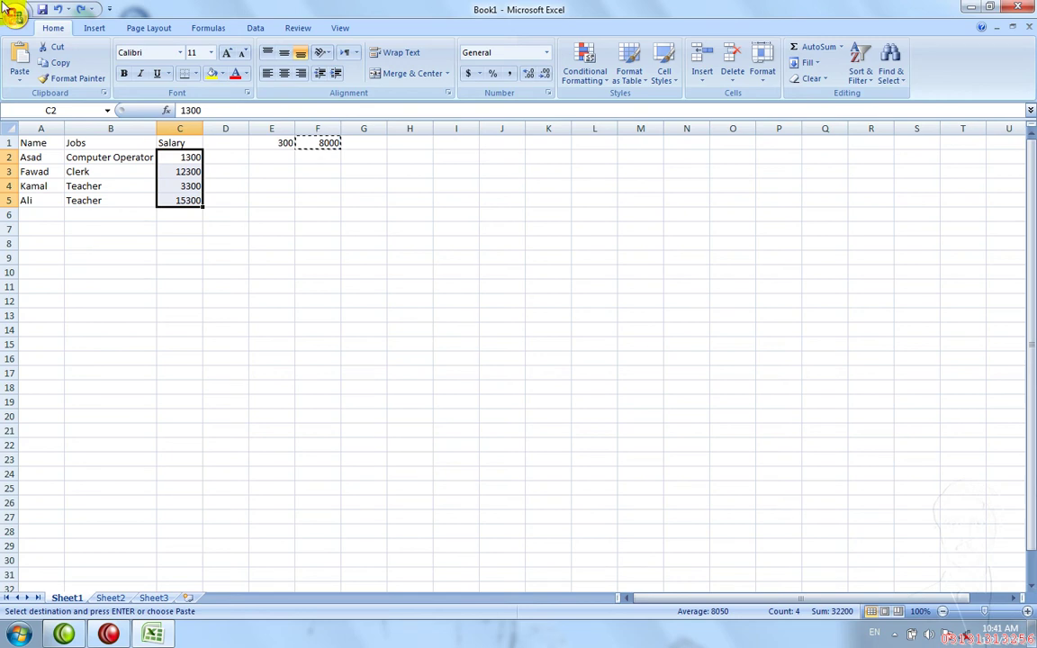
click(20, 80)
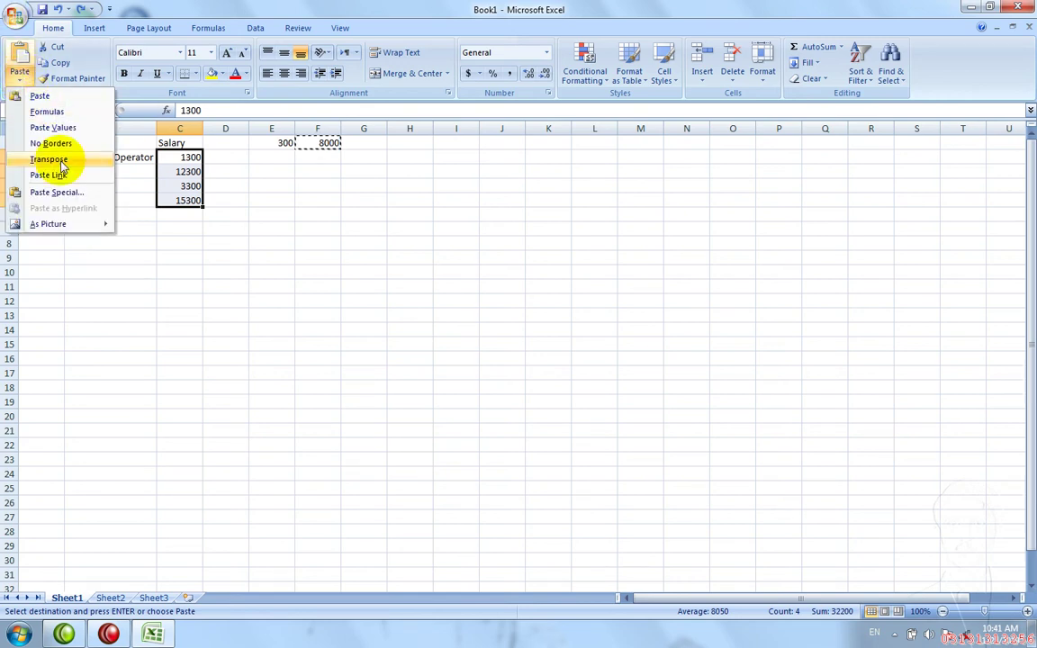
click(56, 193)
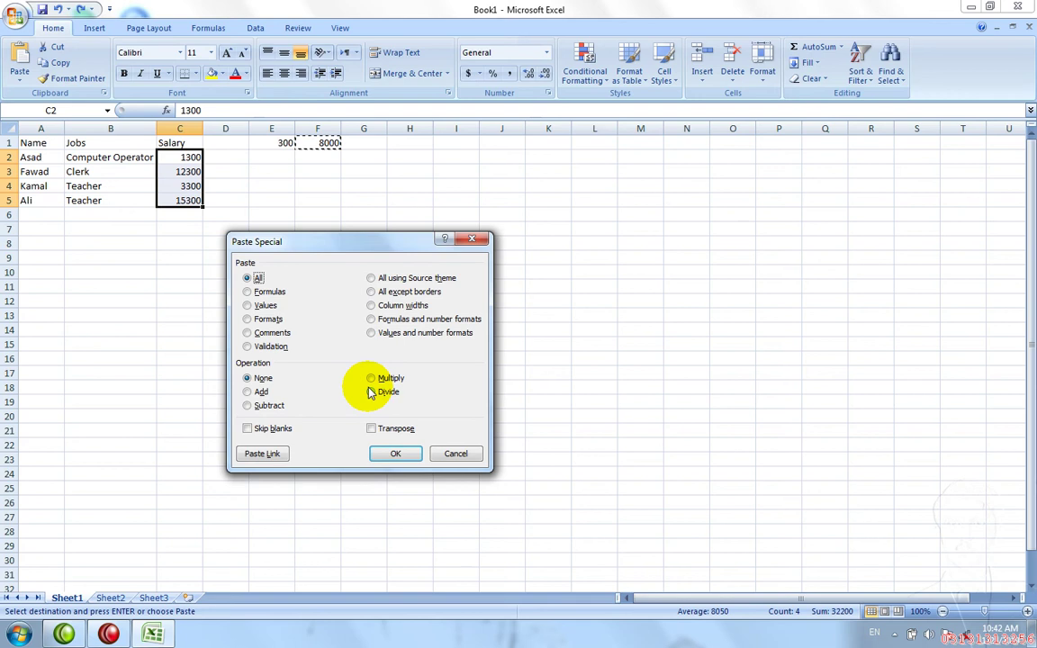
click(370, 392)
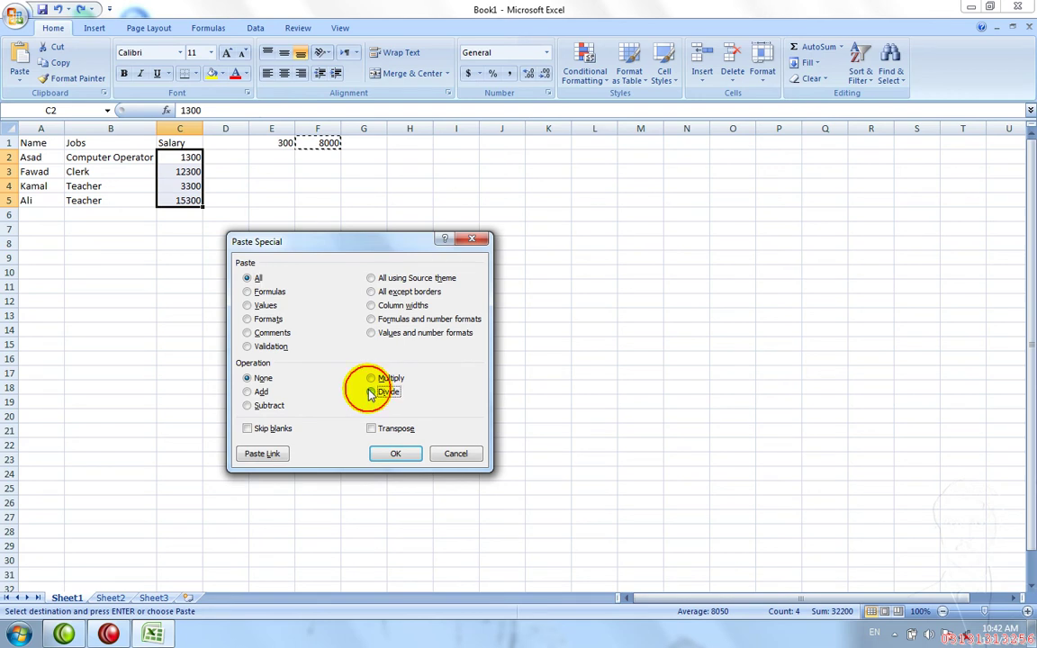
click(398, 453)
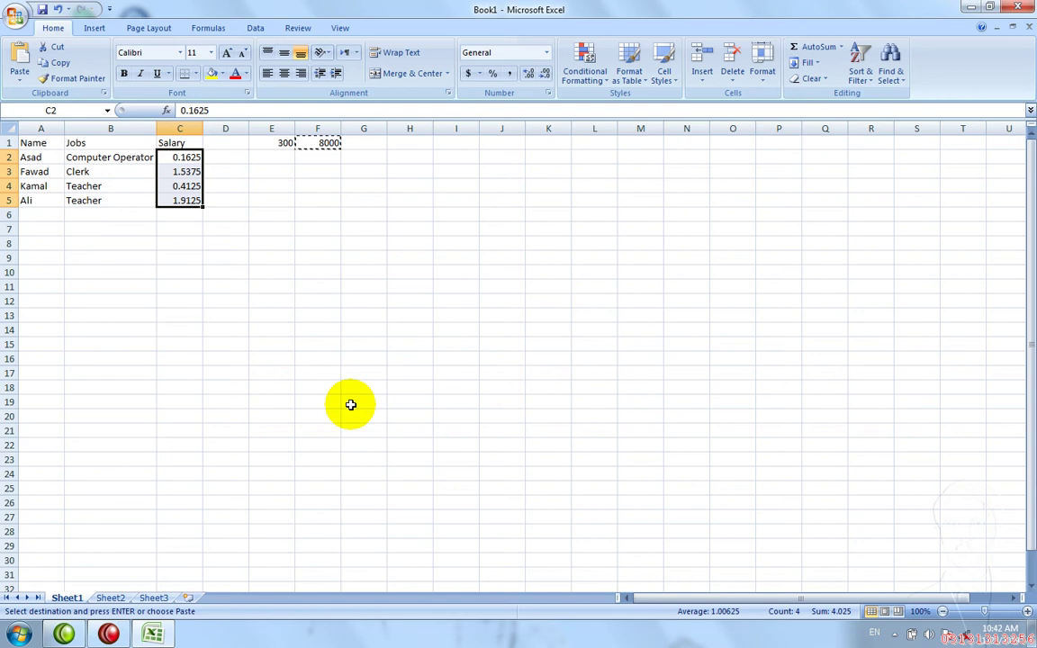
key(ctrl+z)
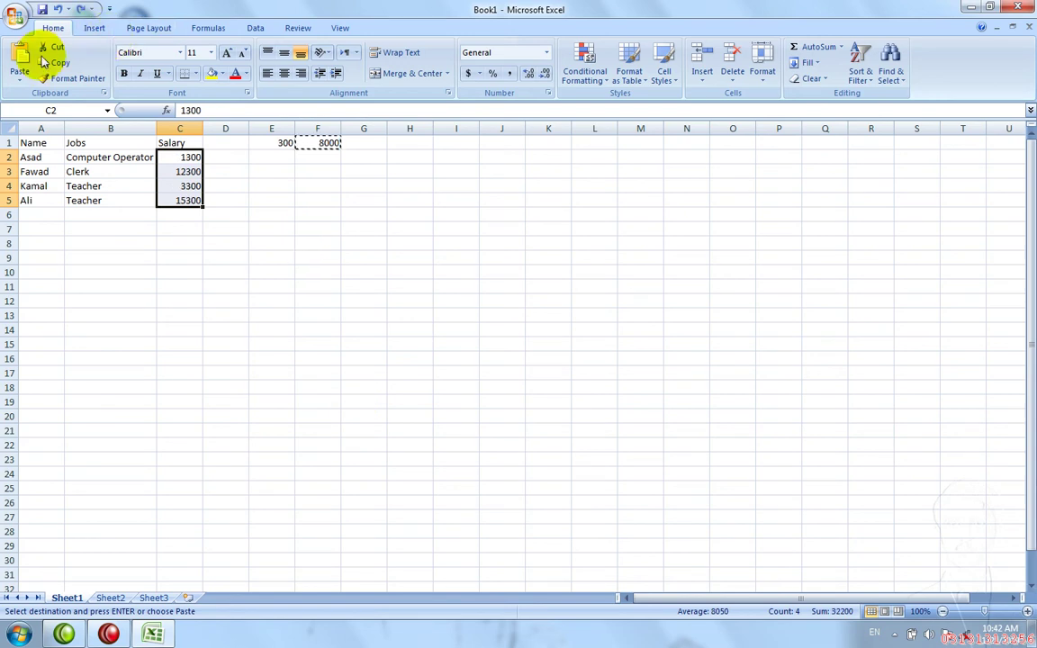
Open Paste Special and cancel it without pasting.
click(15, 81)
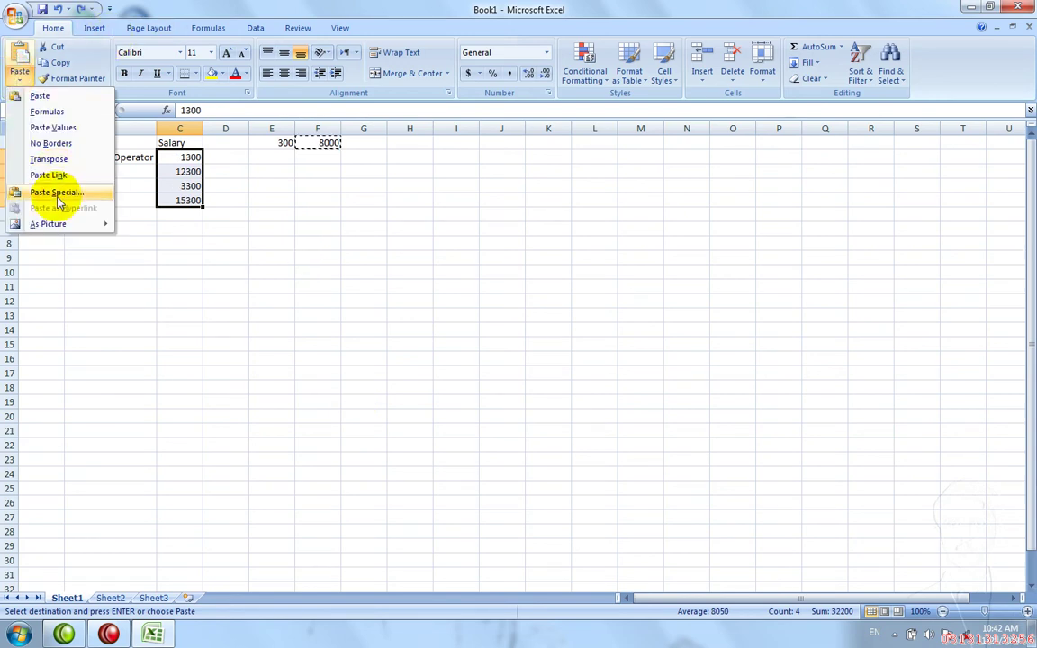
click(57, 194)
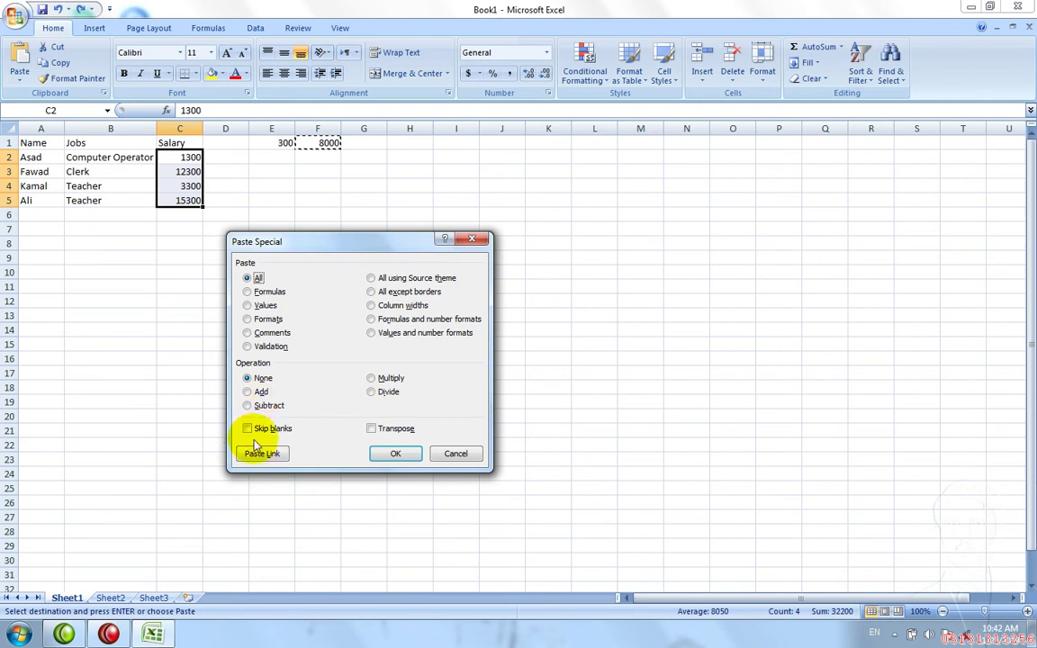
click(432, 454)
Delete Clerk from B3 and select the table cells.
click(75, 173)
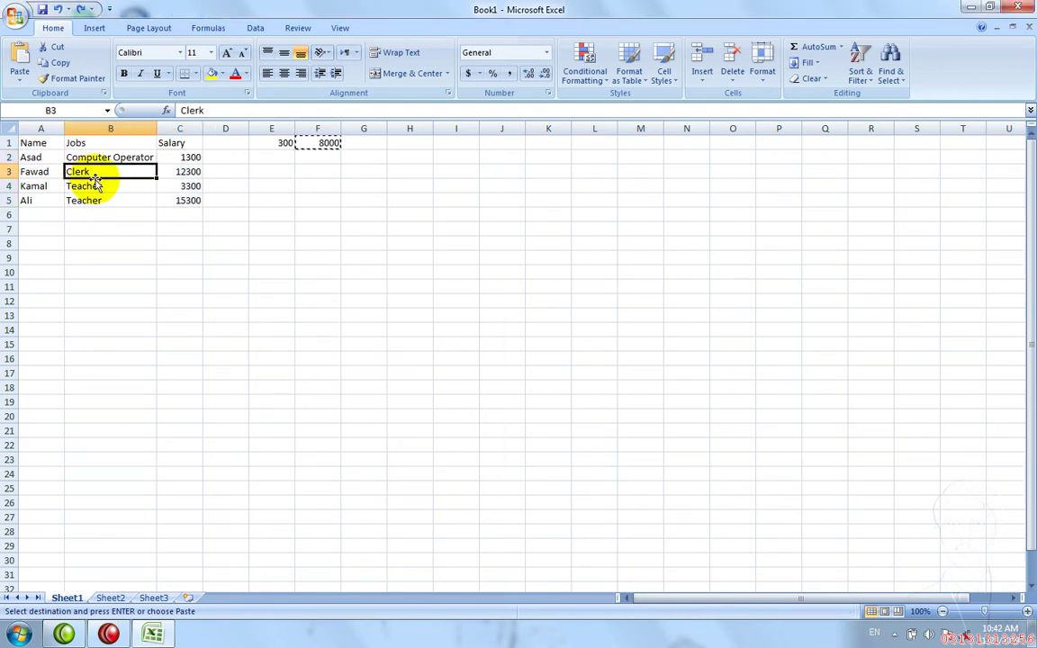
key(Delete)
mouse_move(193, 144)
mouse_down()
mouse_move(82, 207)
mouse_move(60, 200)
mouse_up()
Copy the table, type khan in F6, and fill it across F6:J16.
key(ctrl+c)
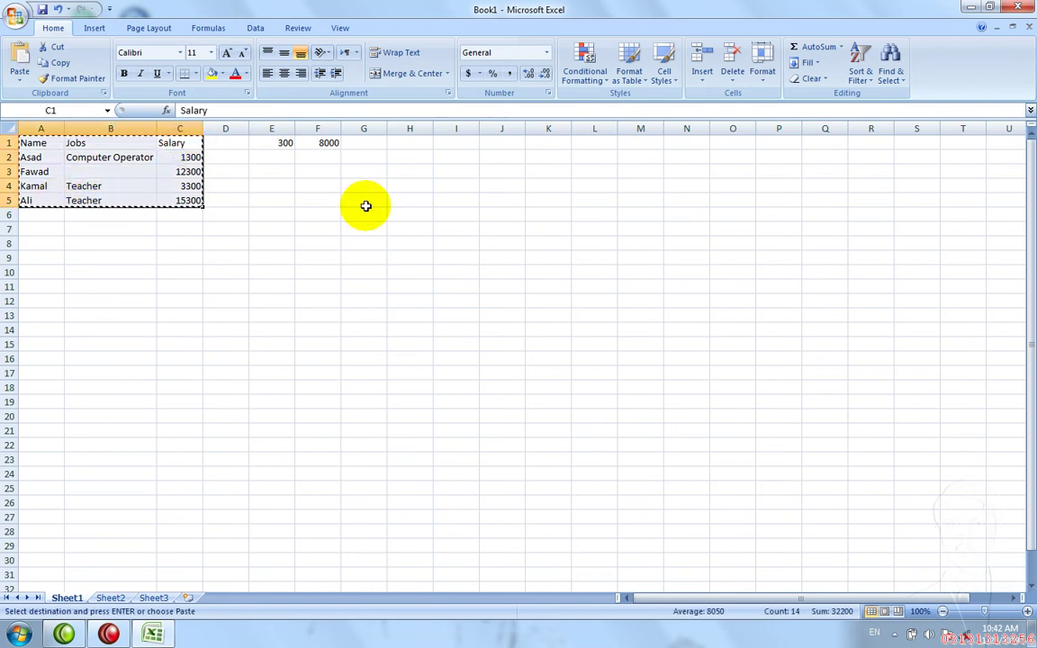
click(334, 210)
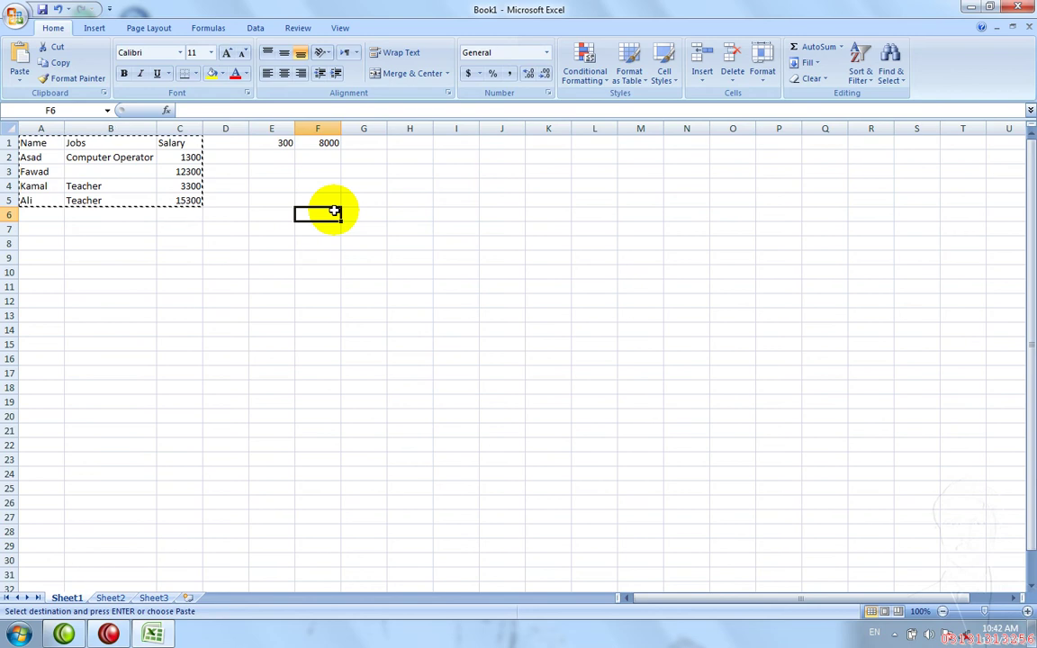
text(khan)
key(ctrl+Return)
drag(334, 210, 501, 272)
key(shift+Down)
key(shift+Down)
key(shift+Down)
key(shift+Down)
key(shift+Down)
key(shift+Down)
key(ctrl+d)
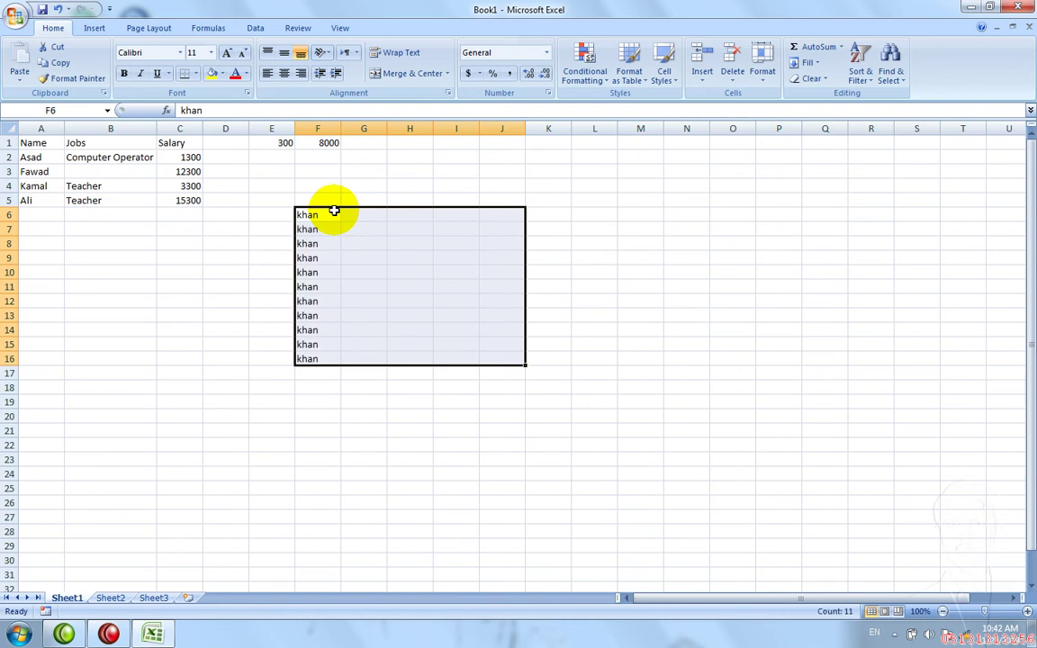
key(ctrl+r)
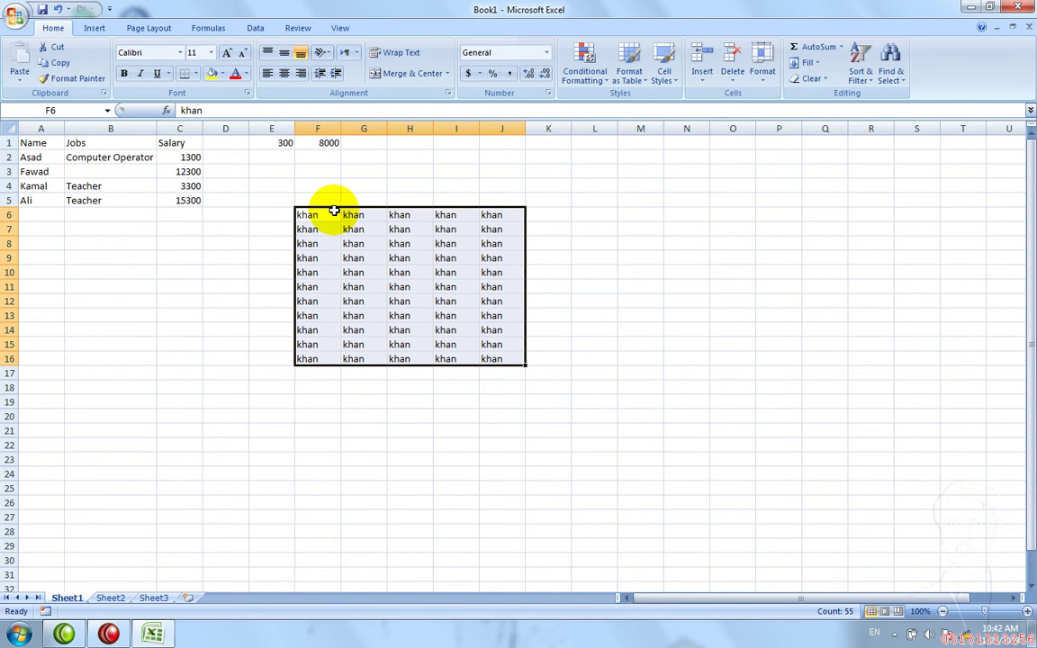
Clear the khan entries from cells H10 and I9.
click(409, 268)
key(Right)
key(Up)
key(Delete)
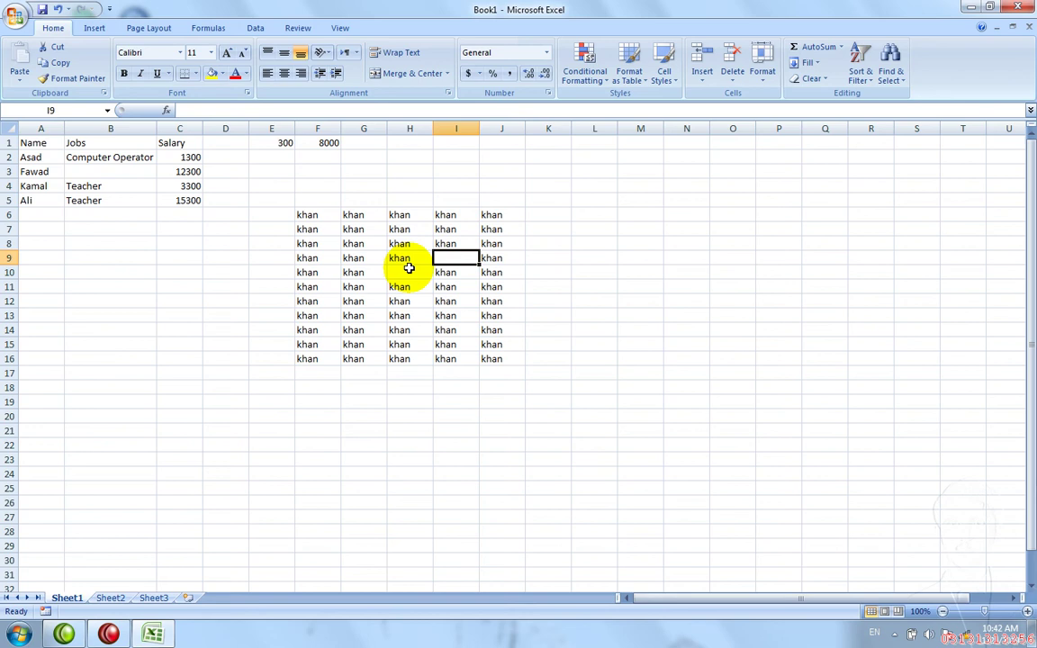
key(Up)
Copy the whole khan block and move to M6 as the paste start.
key(ctrl+a)
key(ctrl+c)
key(Right)
key(Right)
key(Up)
key(Right)
key(Right)
key(Up)
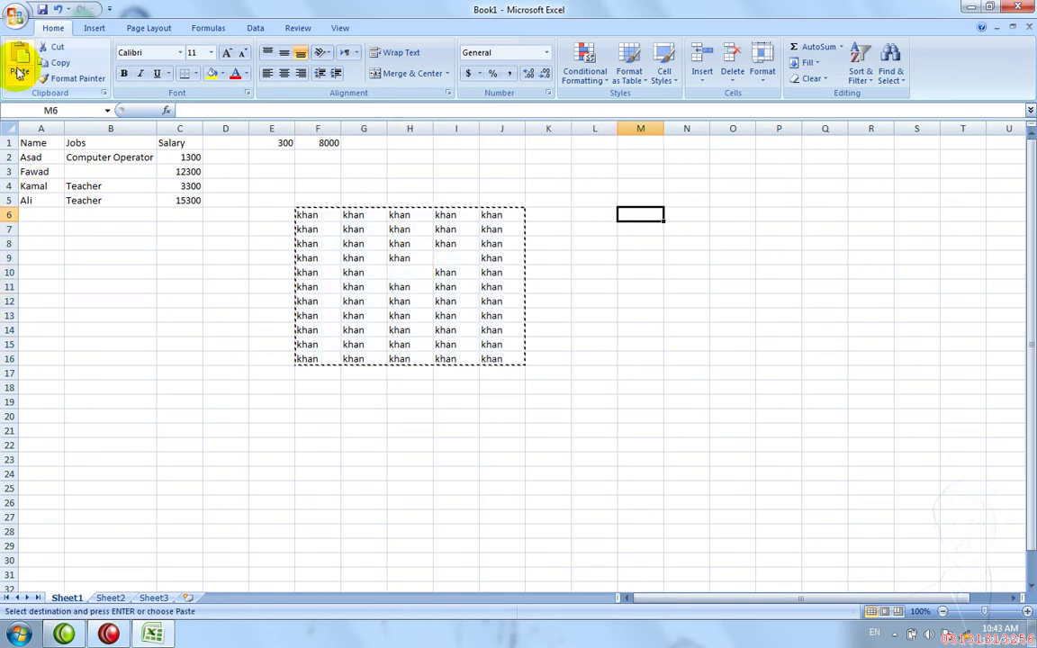
Paste the khan block at M6 with Skip blanks, then select P9 in the copy.
click(18, 79)
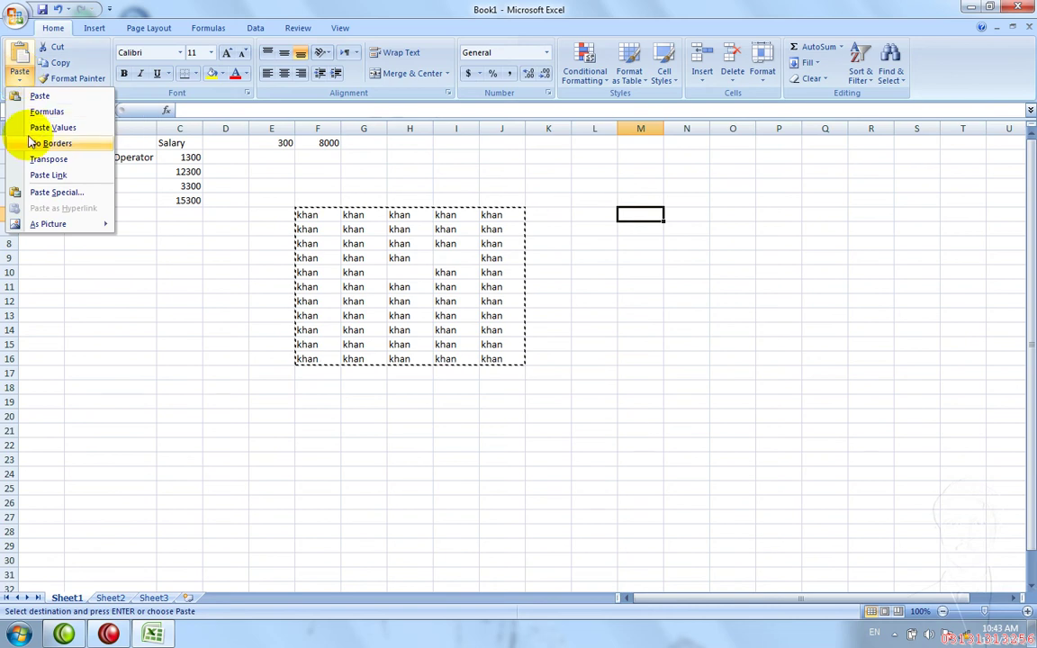
click(37, 192)
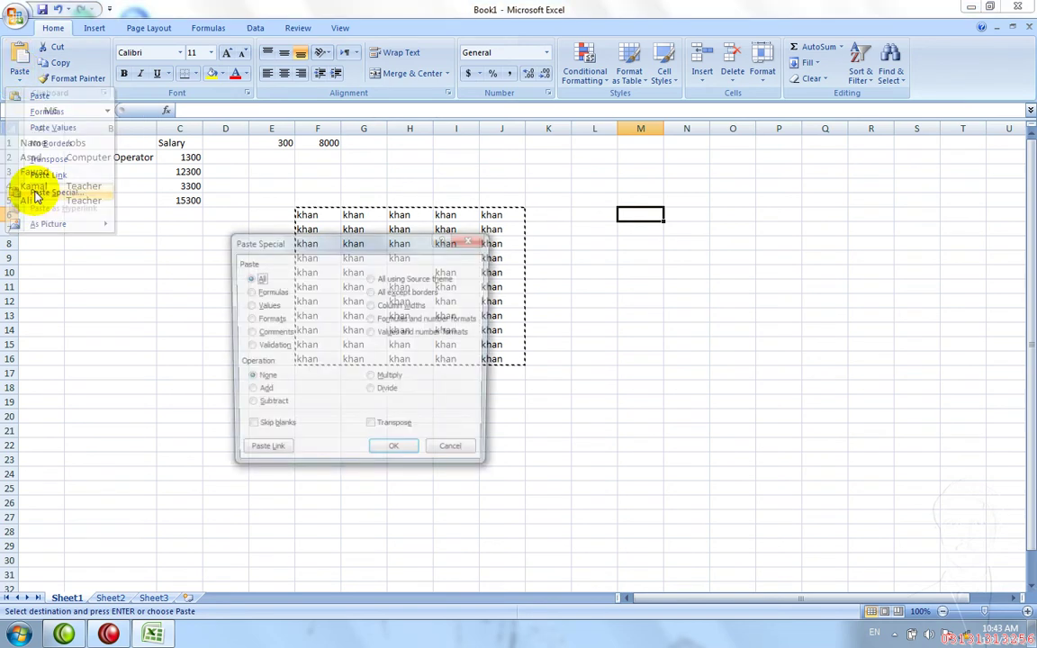
click(258, 430)
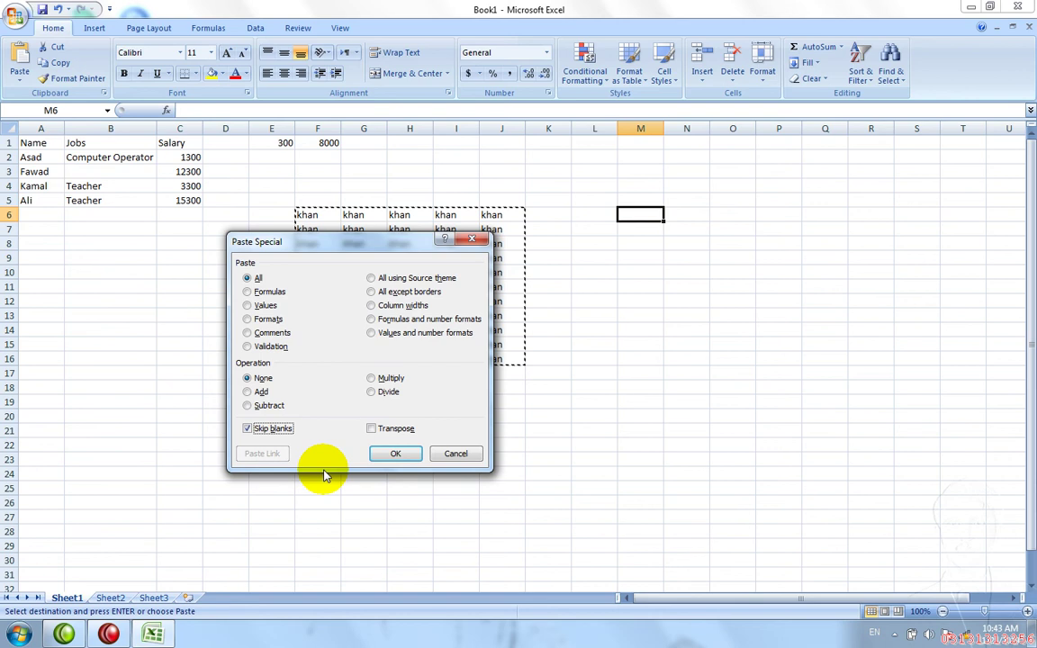
click(378, 454)
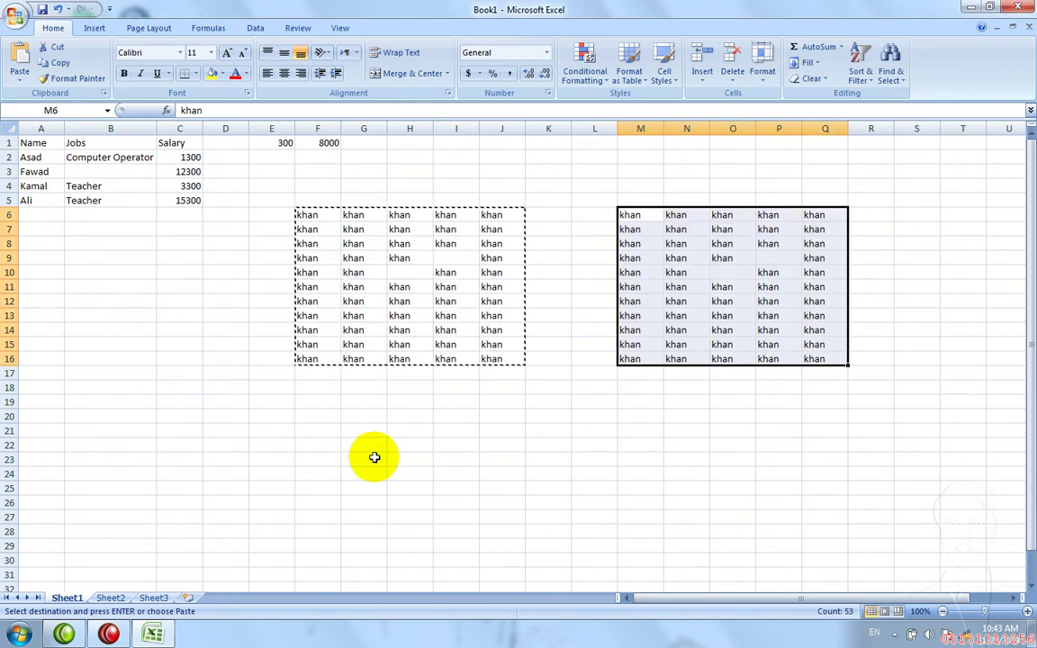
click(752, 262)
click(755, 261)
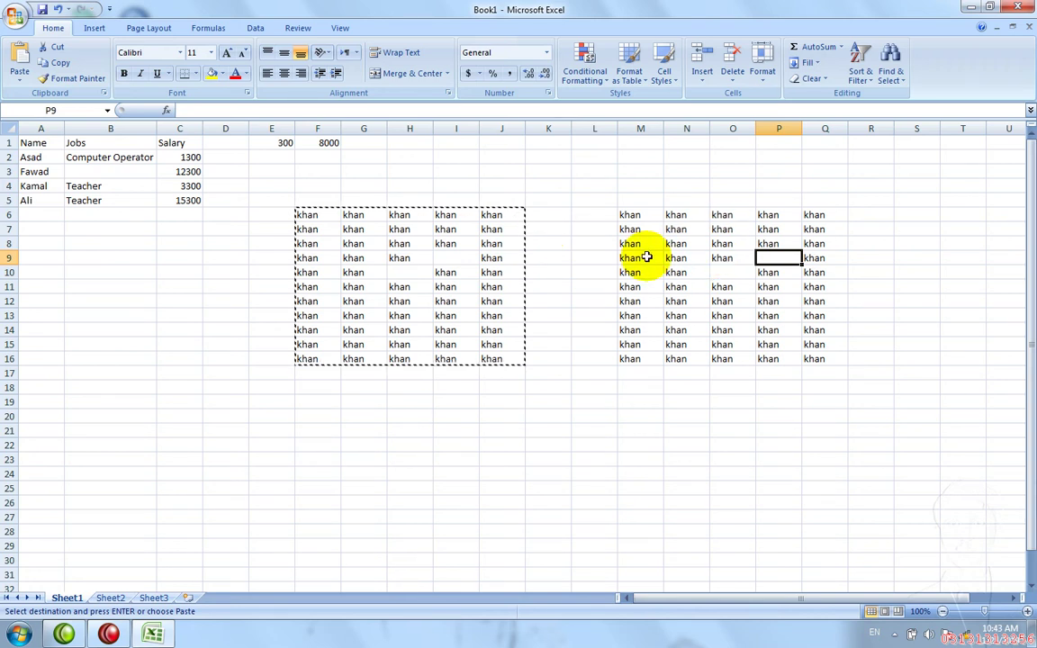
Clear rows 9 and 10 of the khan block (F9:J10).
mouse_move(630, 216)
mouse_down()
mouse_move(636, 289)
mouse_move(807, 270)
mouse_up()
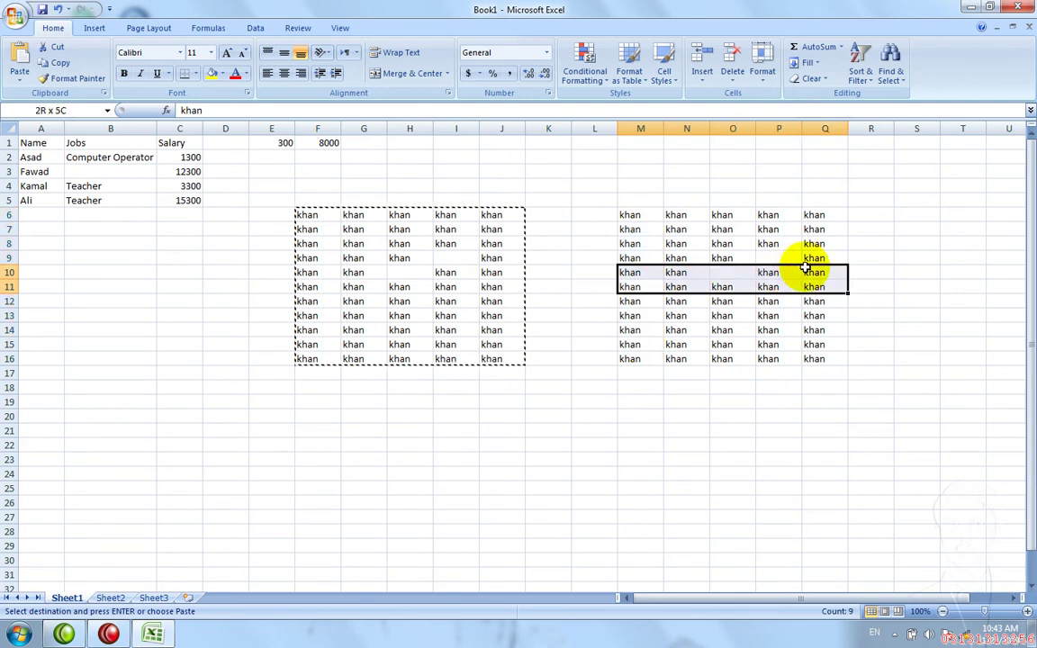
key(shift+Left)
key(shift+Left)
key(shift+Left)
key(shift+Up)
key(shift+Right)
key(shift+Right)
key(shift+Right)
key(shift+Left)
key(shift+Left)
key(shift+Left)
key(Left)
key(Left)
key(Left)
key(shift+Left)
key(shift+Left)
key(shift+Left)
key(shift+Left)
key(Delete)
Select the khan block again and copy it.
key(Up)
key(Up)
key(Up)
key(Up)
key(shift+Left)
key(shift+Left)
key(shift+Left)
key(shift+Left)
key(shift+Down)
key(shift+Down)
key(shift+Down)
key(shift+Down)
key(shift+Down)
key(shift+Down)
key(shift+Down)
key(shift+Down)
key(shift+Down)
key(ctrl+c)
Paste the khan block at J20 with Skip blanks, then undo it and return to F20.
key(Down)
key(Down)
key(Down)
key(Down)
key(Down)
key(Down)
key(Down)
key(Down)
key(Down)
key(ctrl+alt+v)
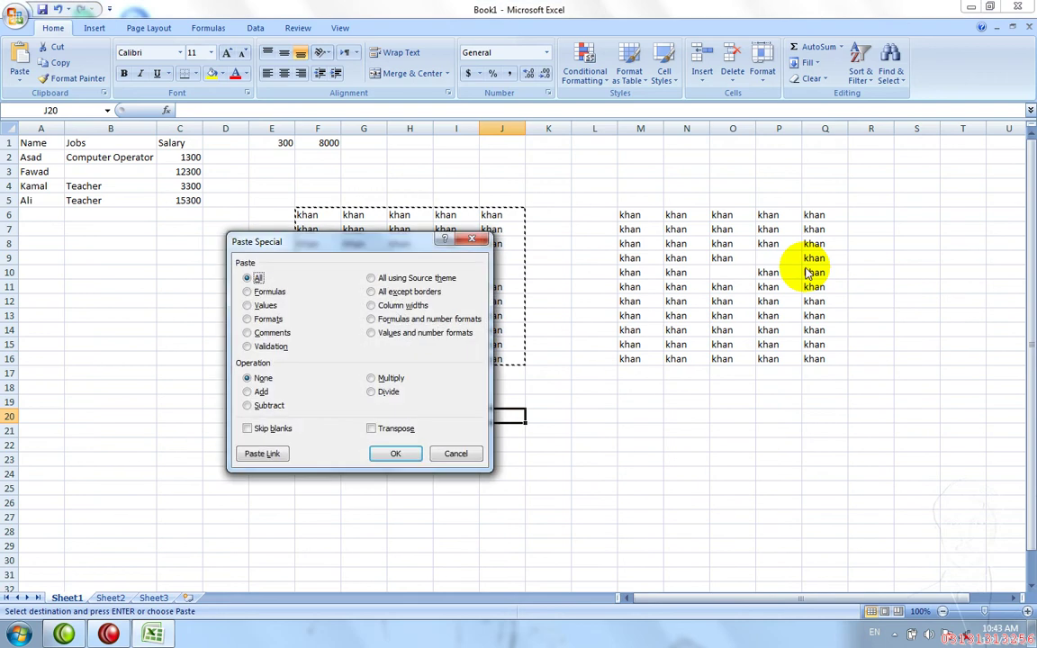
click(262, 430)
key(Return)
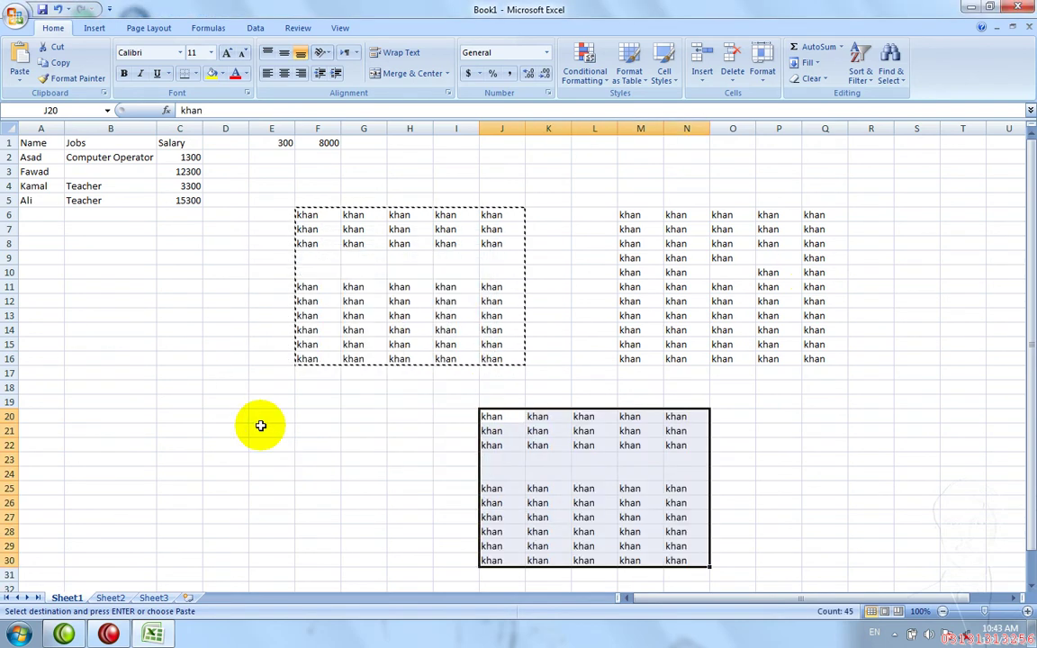
key(ctrl+z)
key(Left)
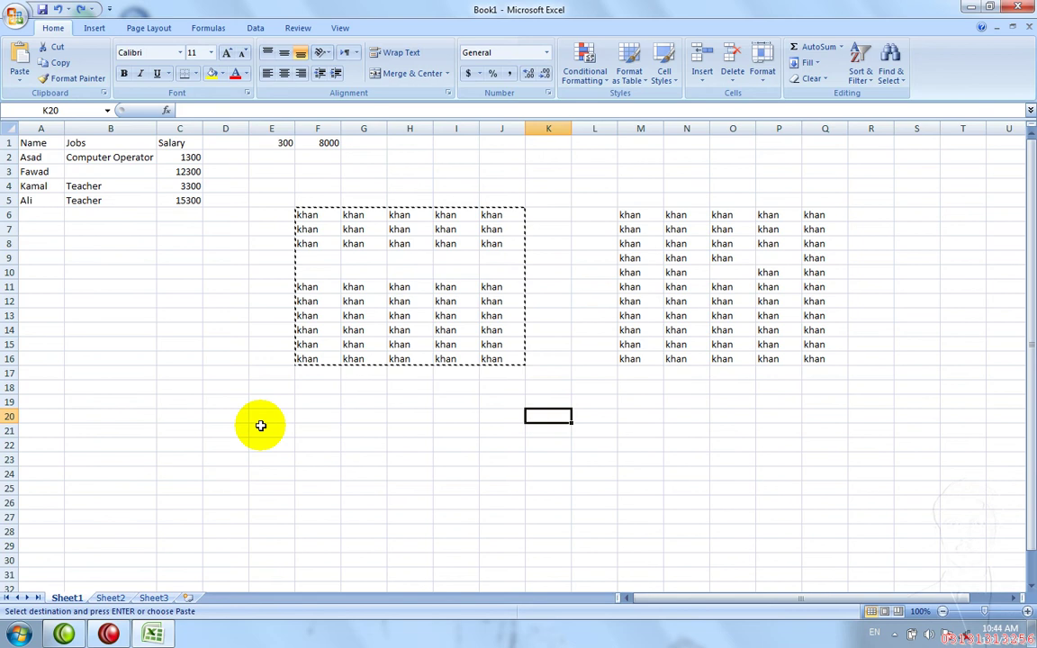
key(Left)
key(Left)
key(Left)
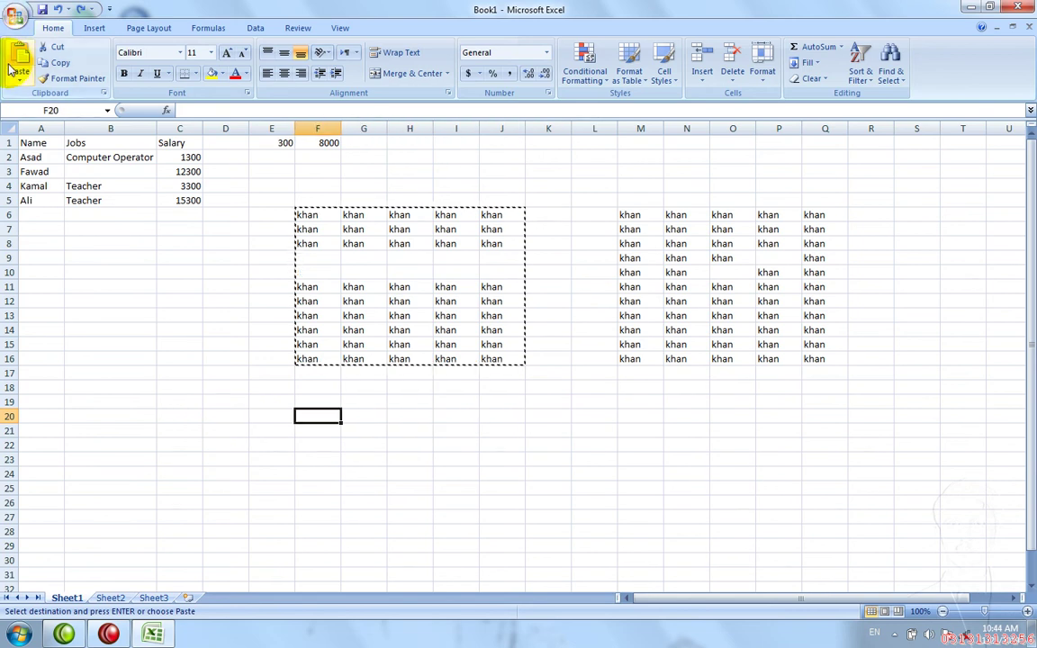
click(15, 82)
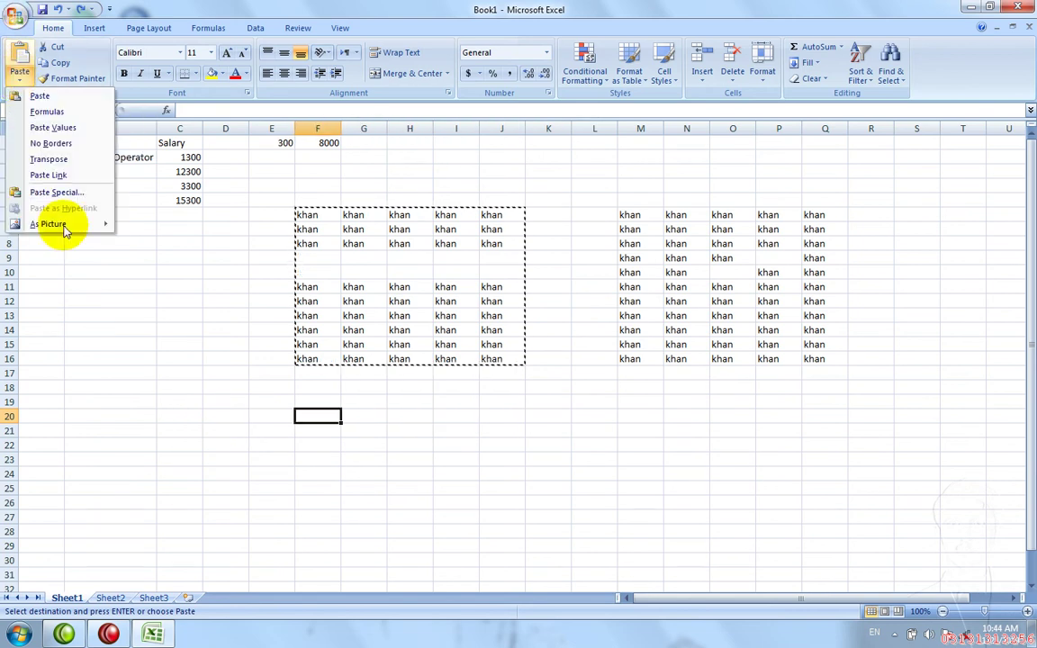
click(61, 194)
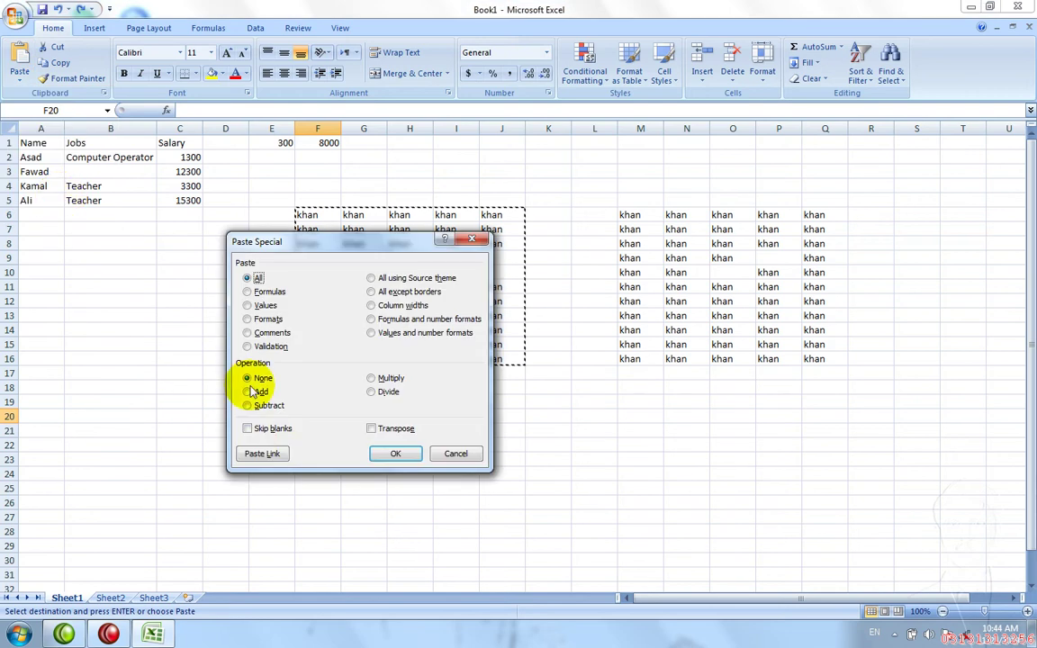
click(371, 428)
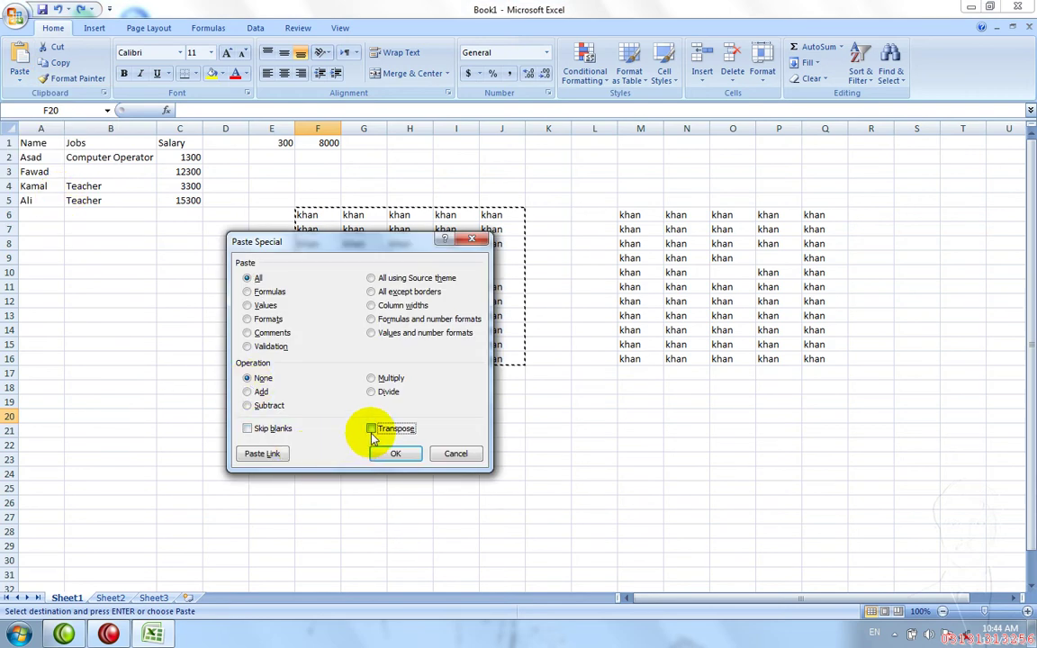
click(456, 452)
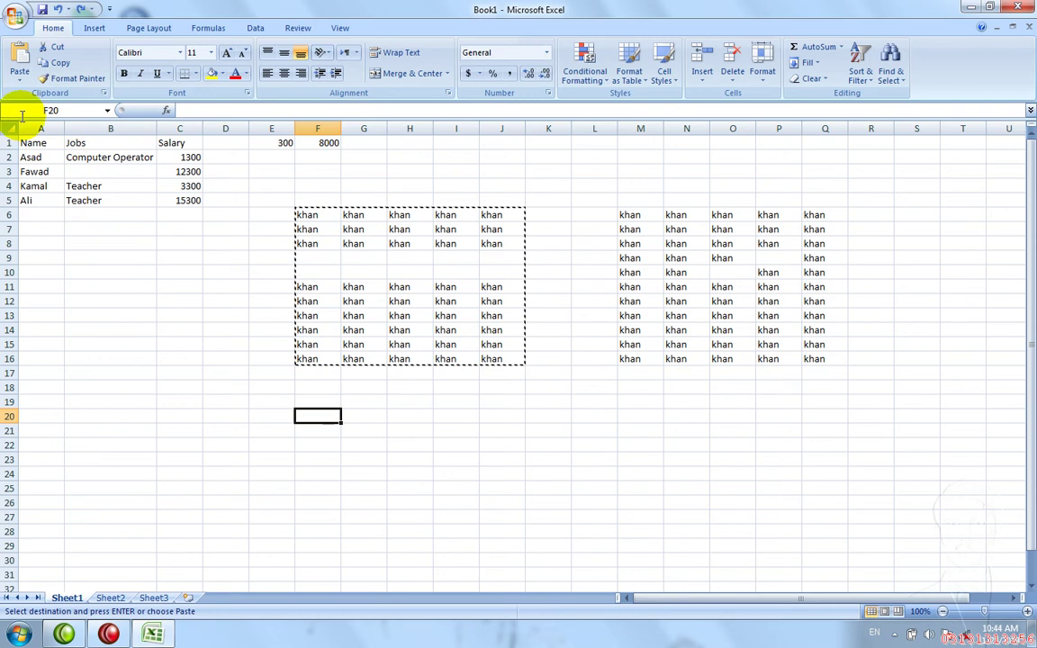
Paste the A1:C5 table transposed at A14, then delete the transposed copy in A14:E16.
drag(183, 200, 30, 137)
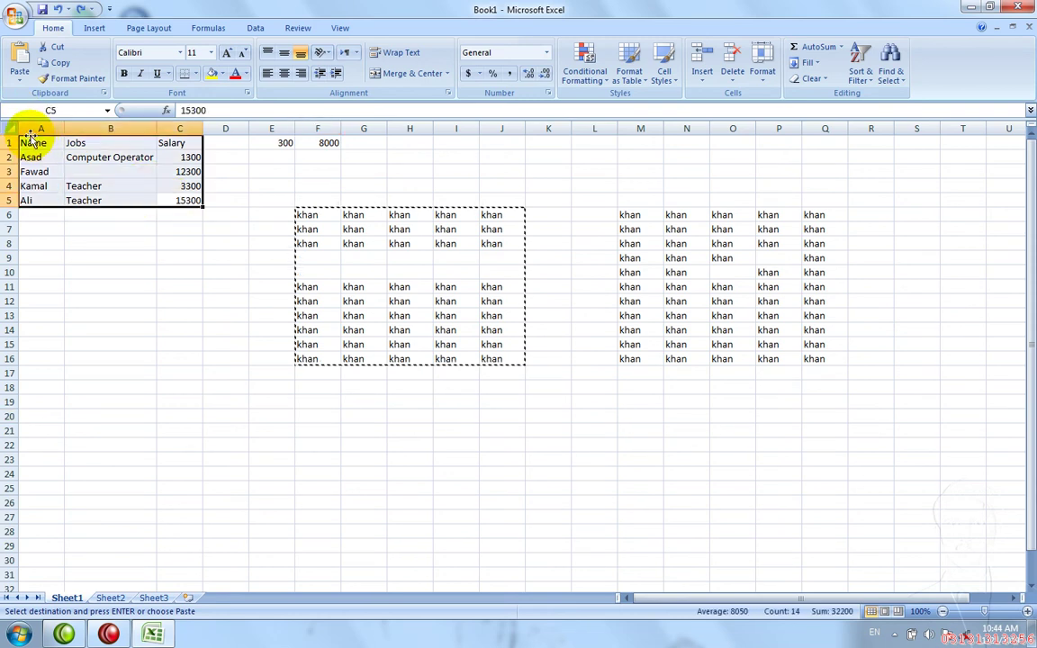
key(ctrl+c)
click(54, 329)
key(ctrl+alt+v)
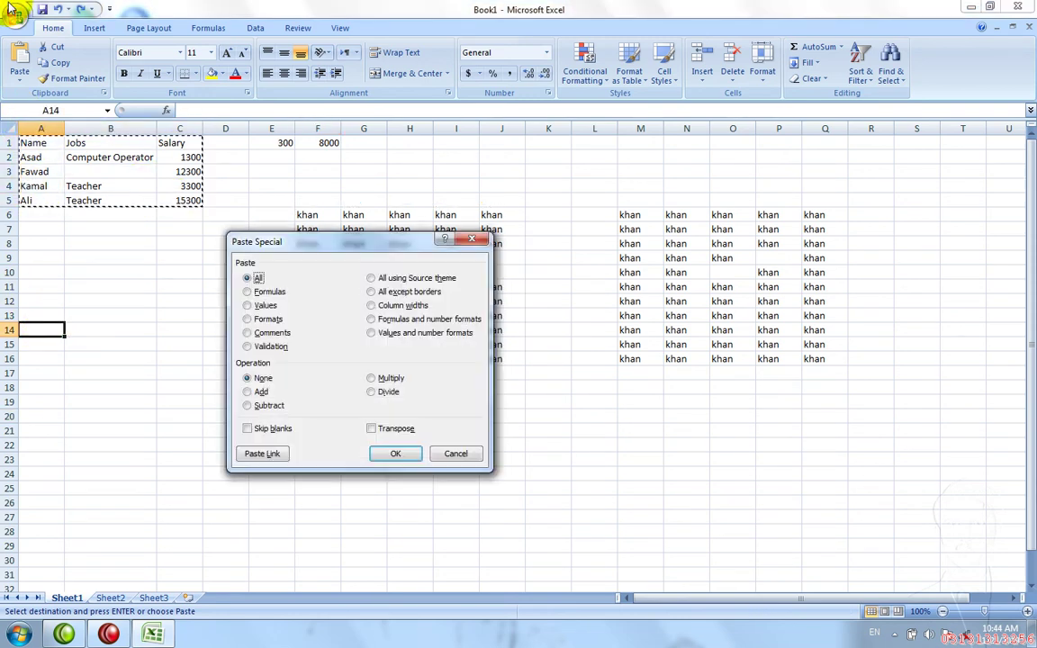
click(371, 428)
click(381, 459)
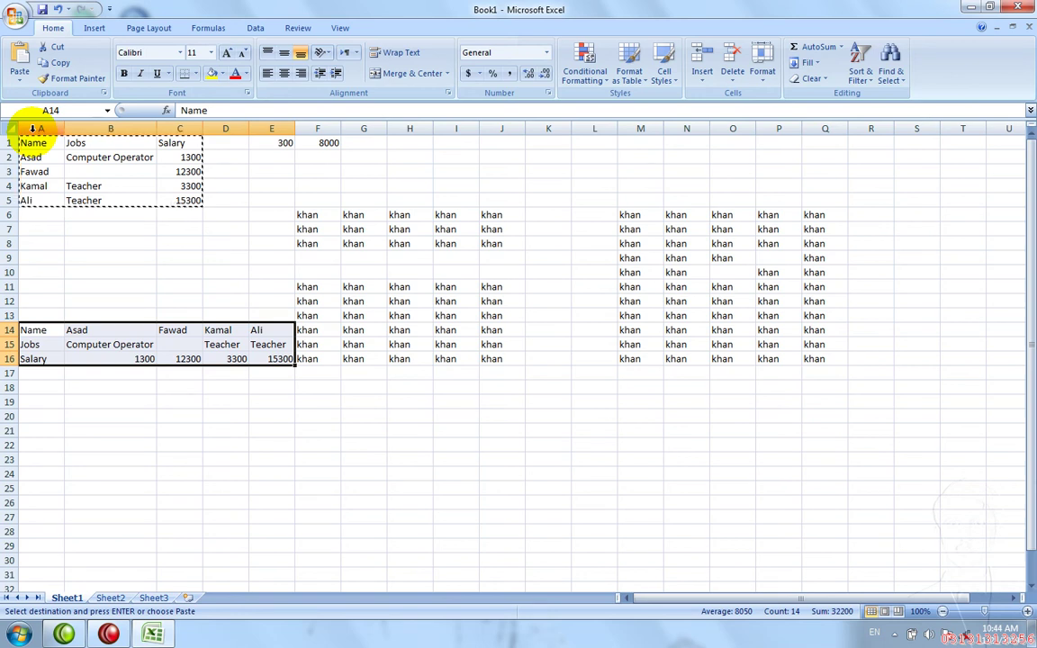
key(Delete)
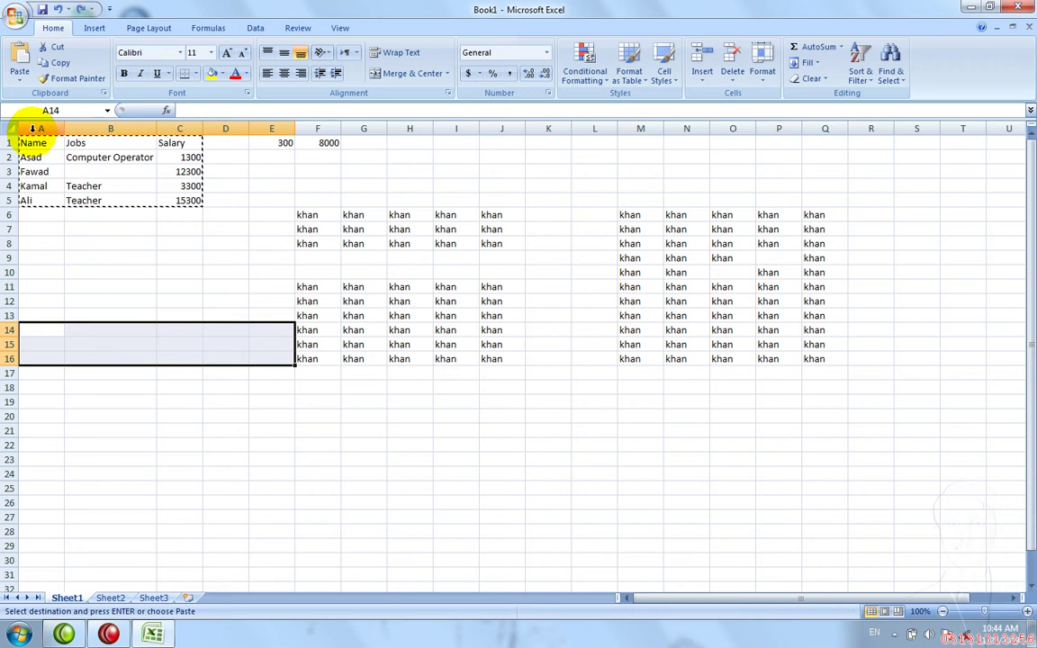
key(Down)
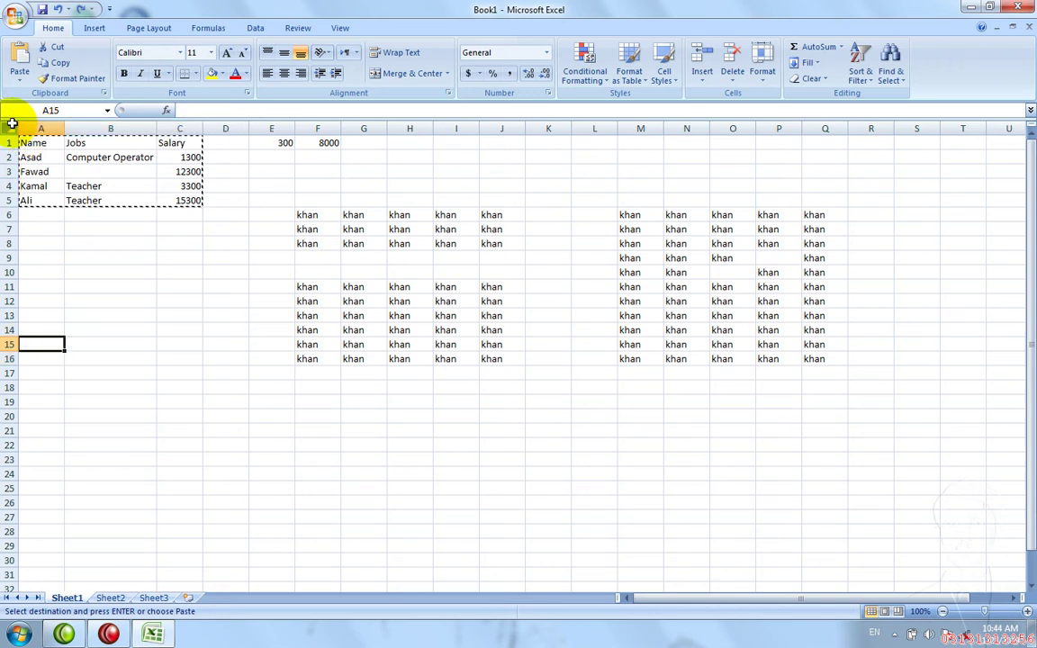
Cancel the pending copy and save the workbook as Book1.xlsx.
click(22, 80)
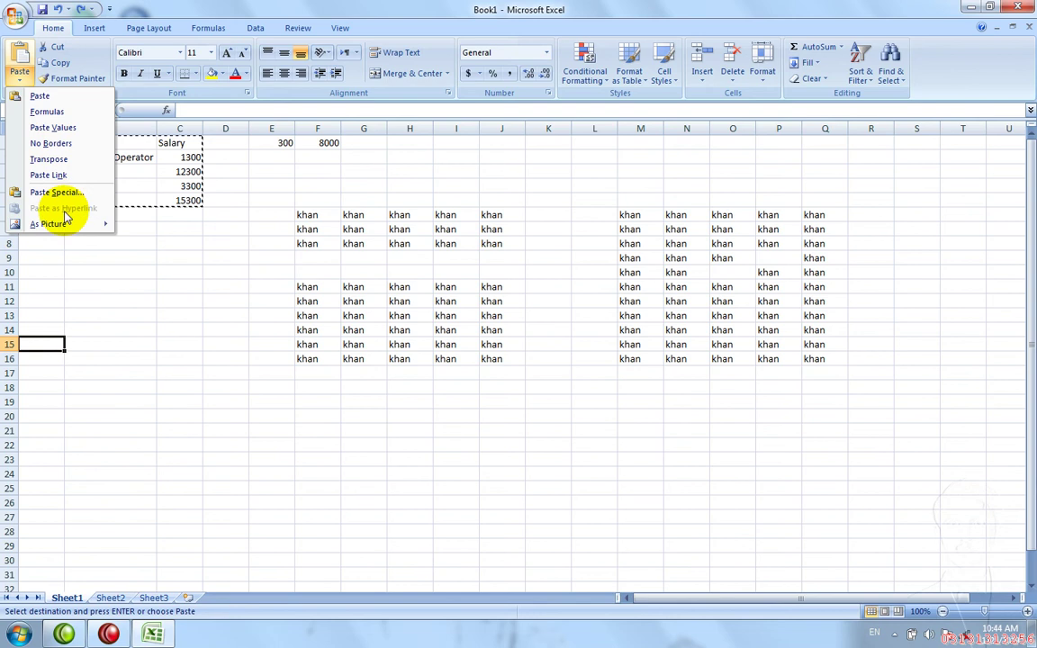
click(121, 292)
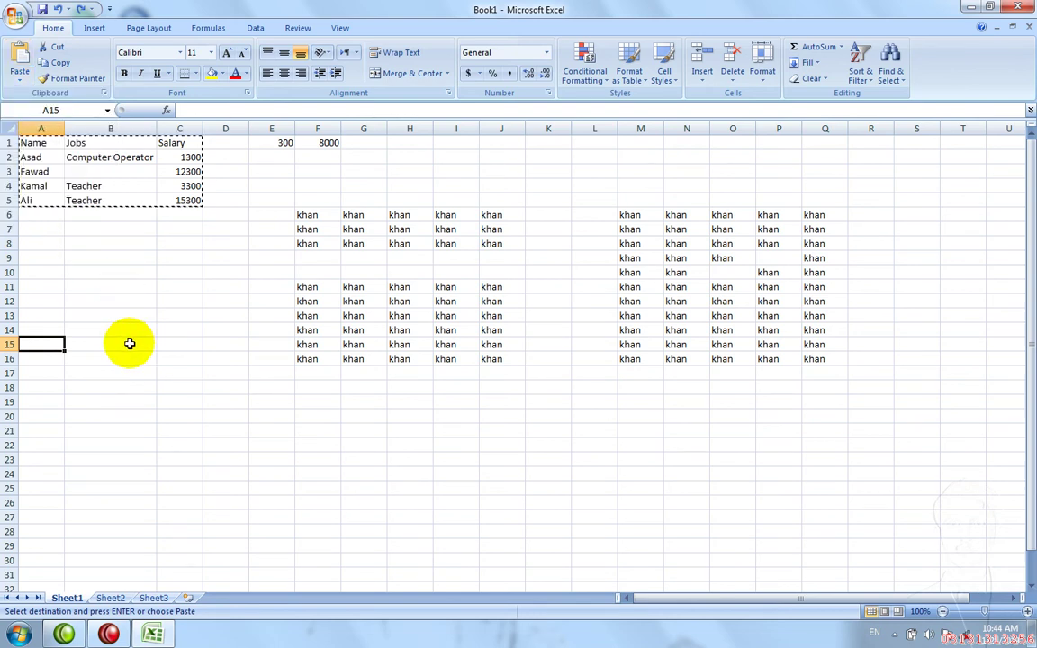
key(Escape)
key(ctrl+s)
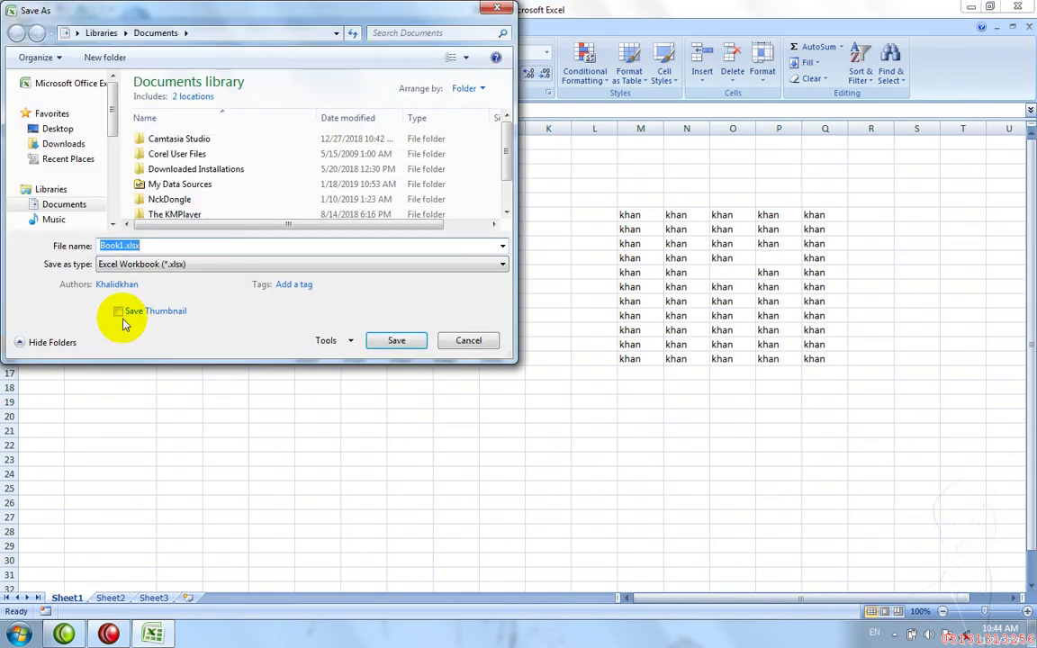
key(Return)
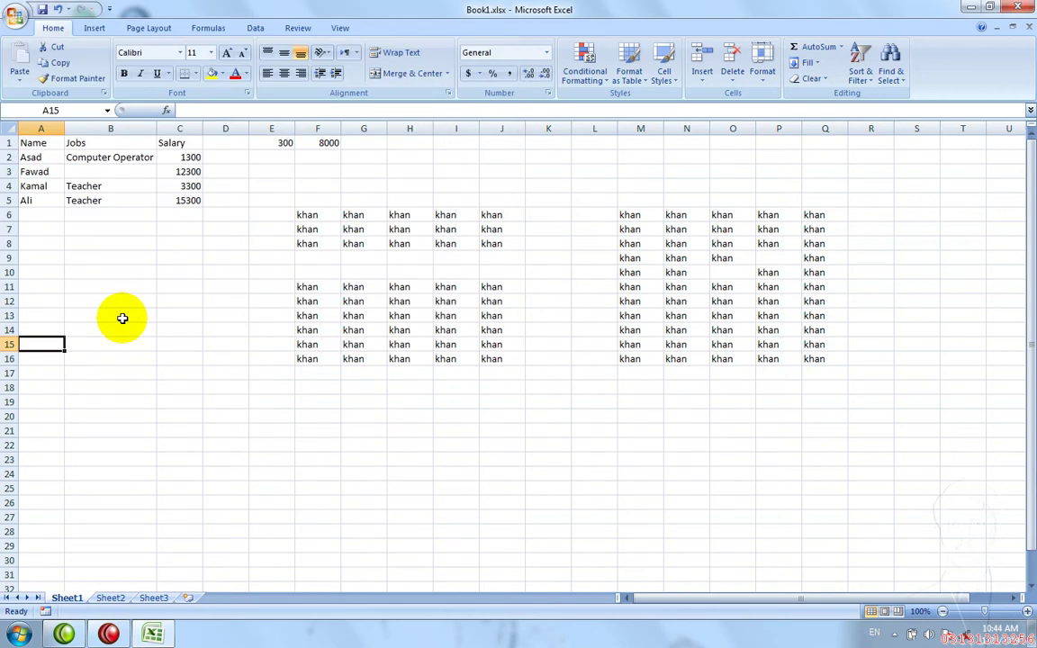
Select the A1:C5 Name/Jobs/Salary table and copy it again.
click(194, 196)
drag(194, 196, 41, 137)
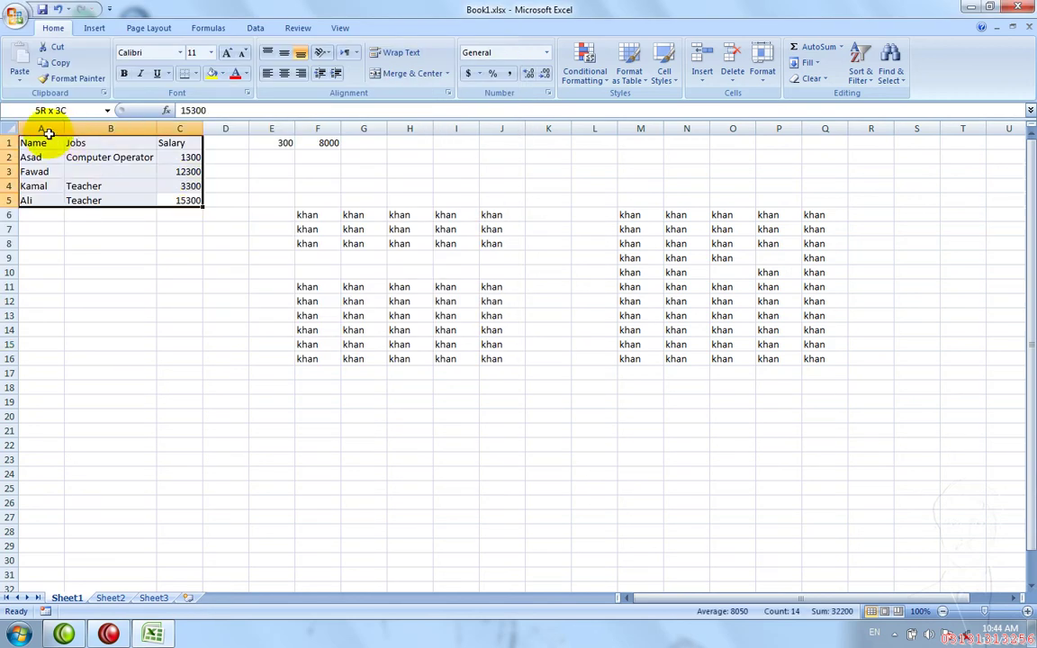
key(ctrl+c)
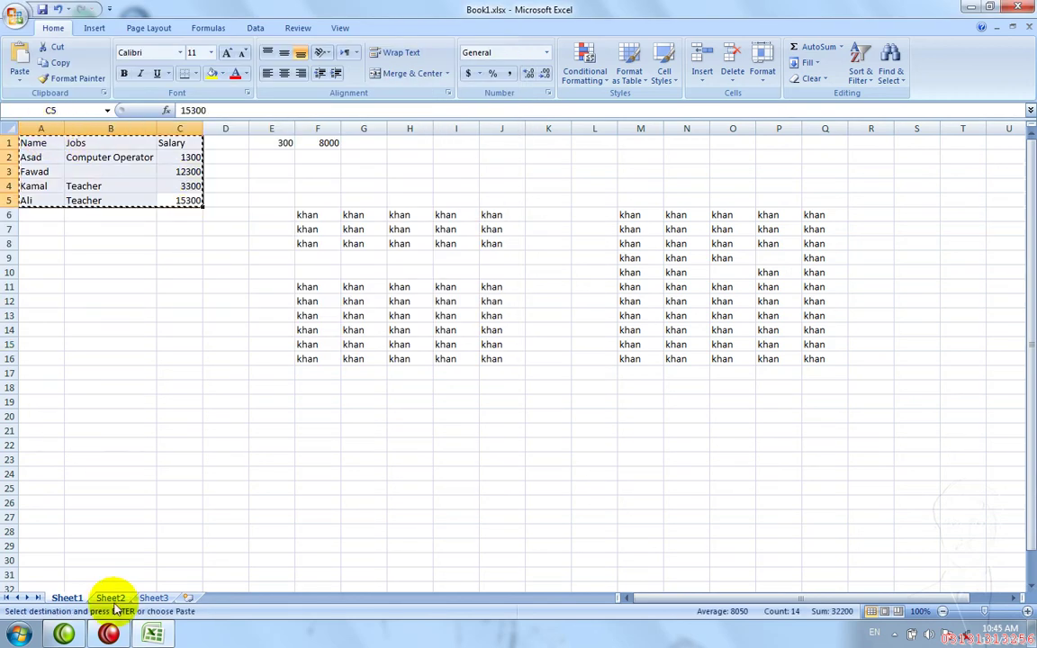
Paste the table as a 'Name' hyperlink in Sheet2 A1, then follow it back to Sheet1.
click(110, 597)
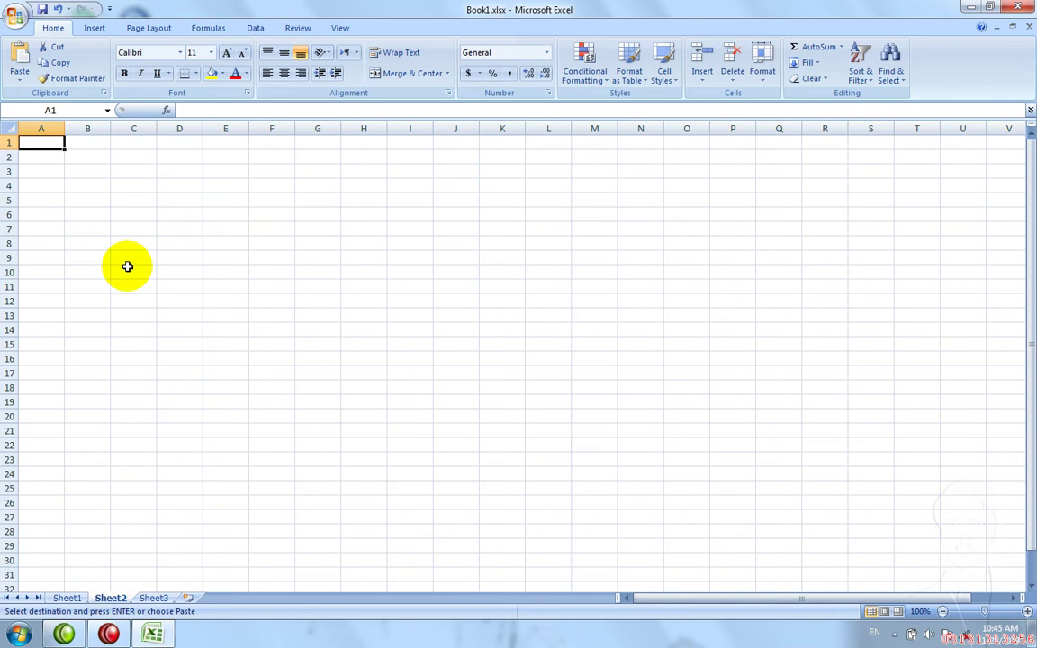
click(22, 88)
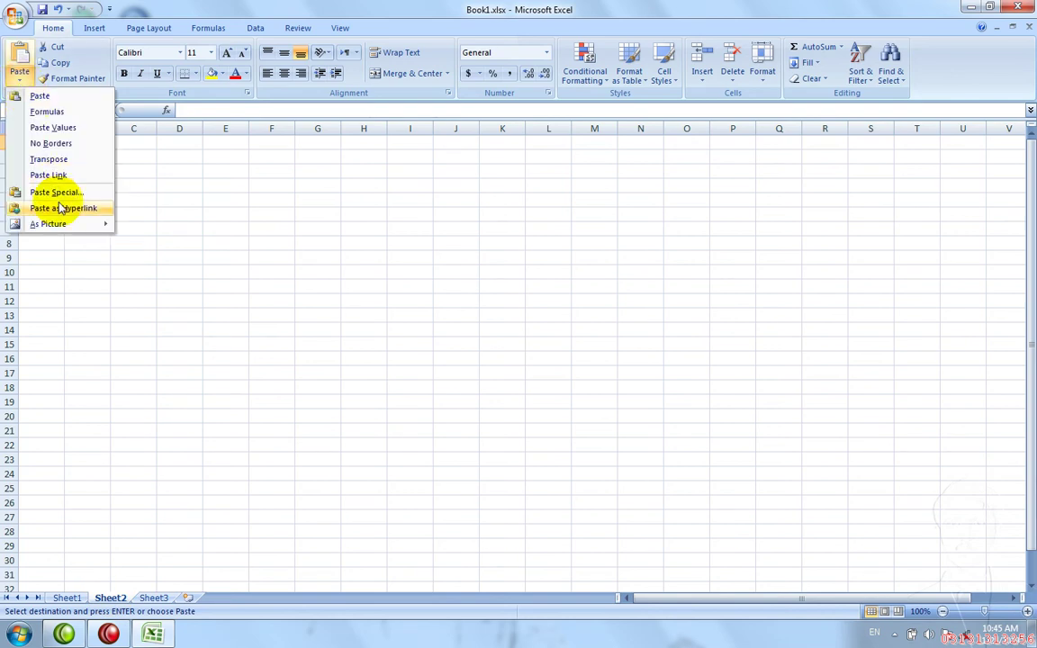
click(61, 210)
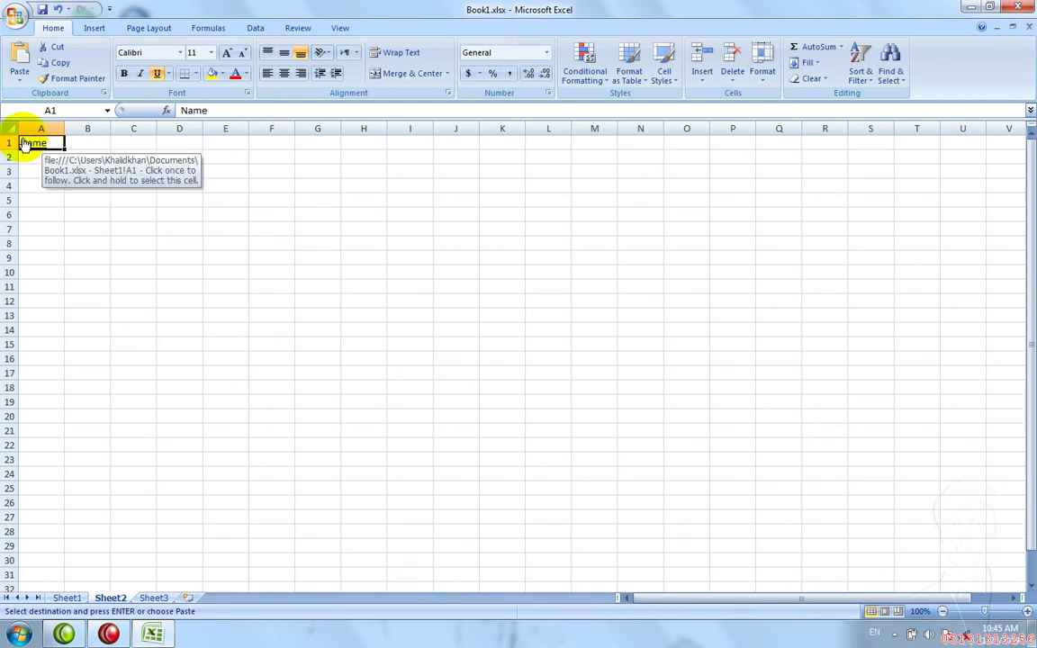
click(24, 143)
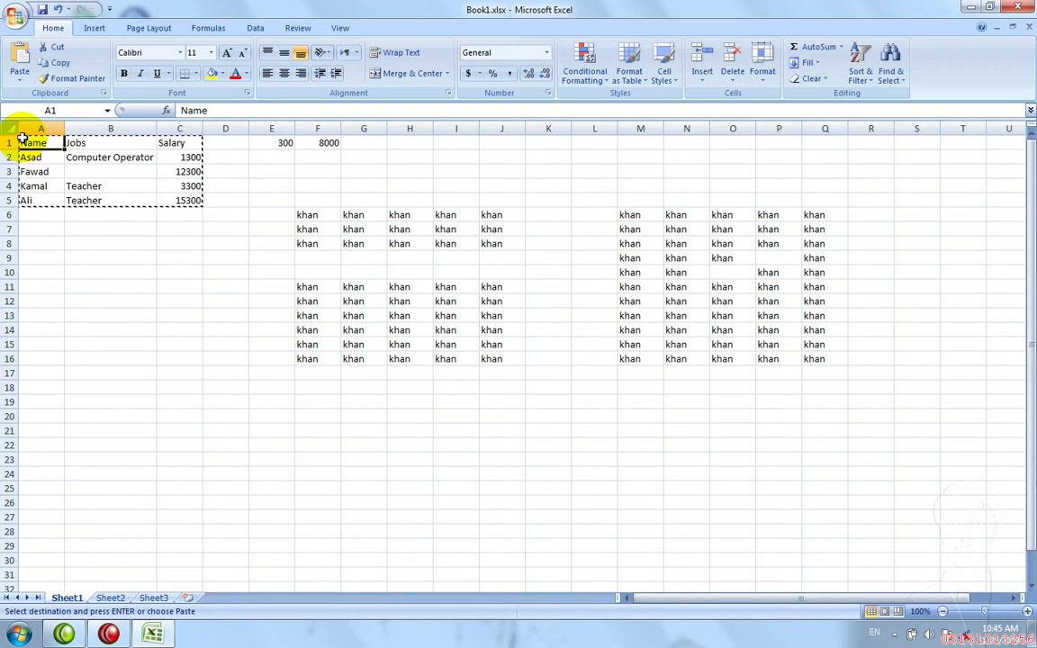
Browse the Paste and As Picture options, then select the full A1:C5 table with Ctrl+A.
click(99, 271)
click(19, 79)
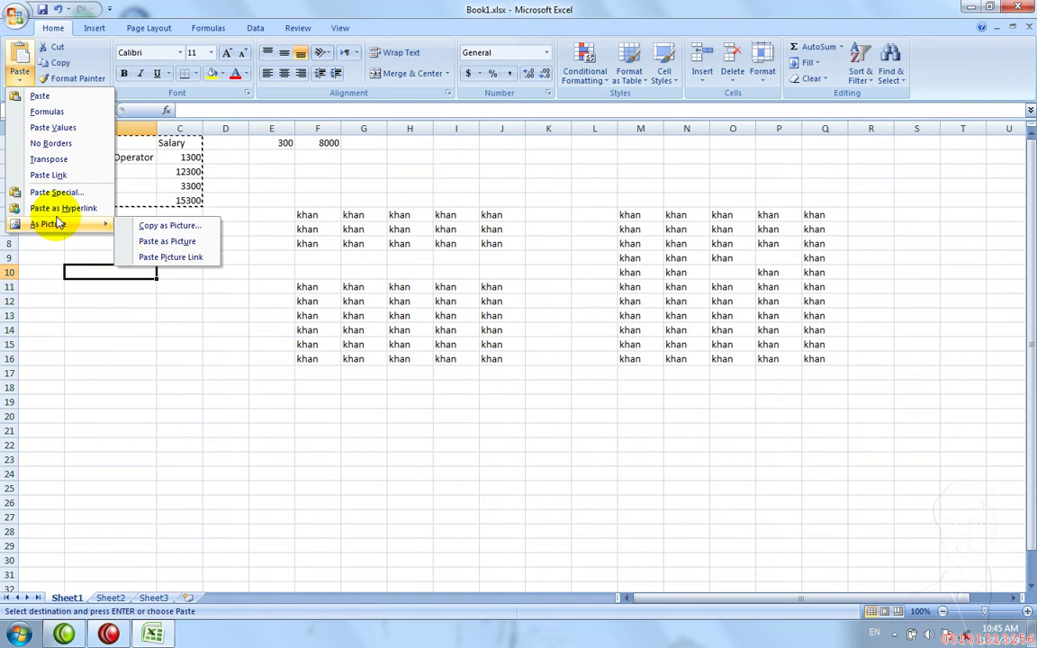
mouse_move(56, 223)
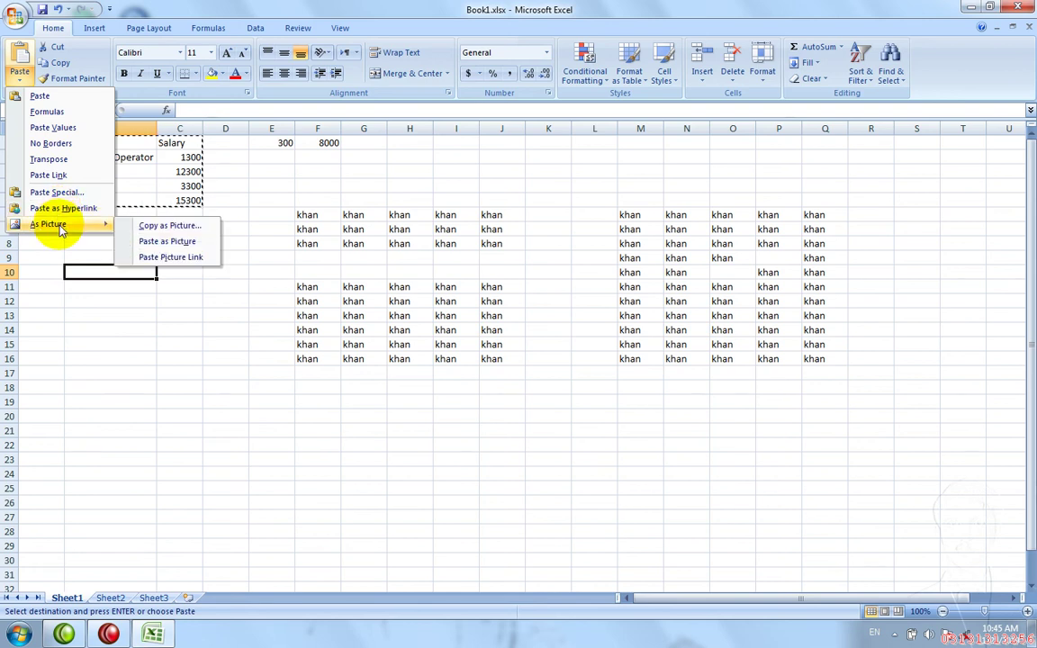
click(222, 337)
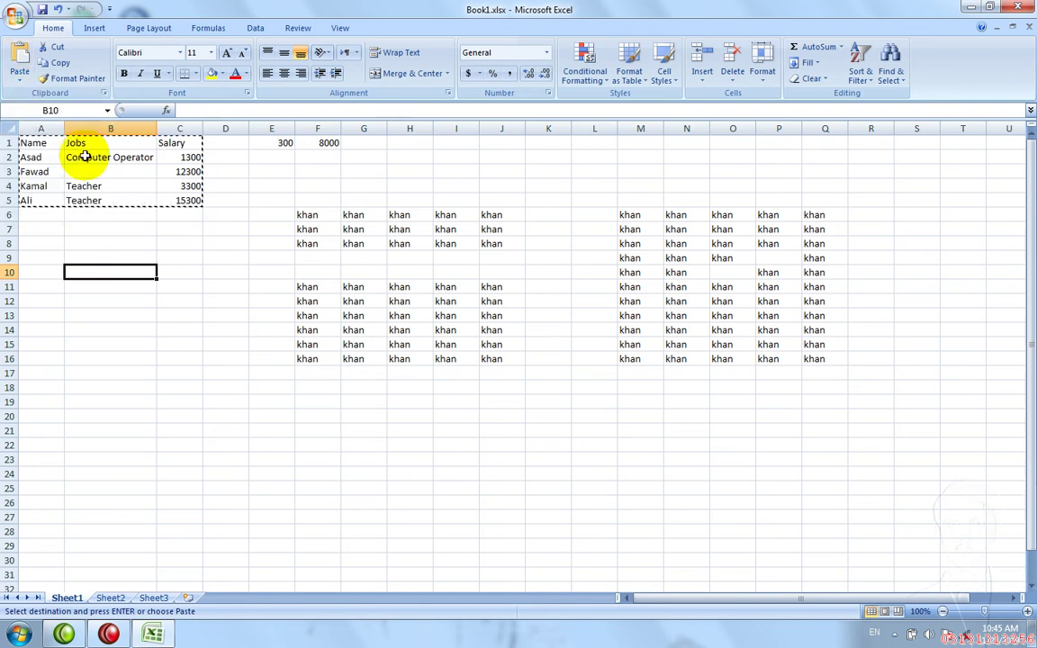
click(220, 443)
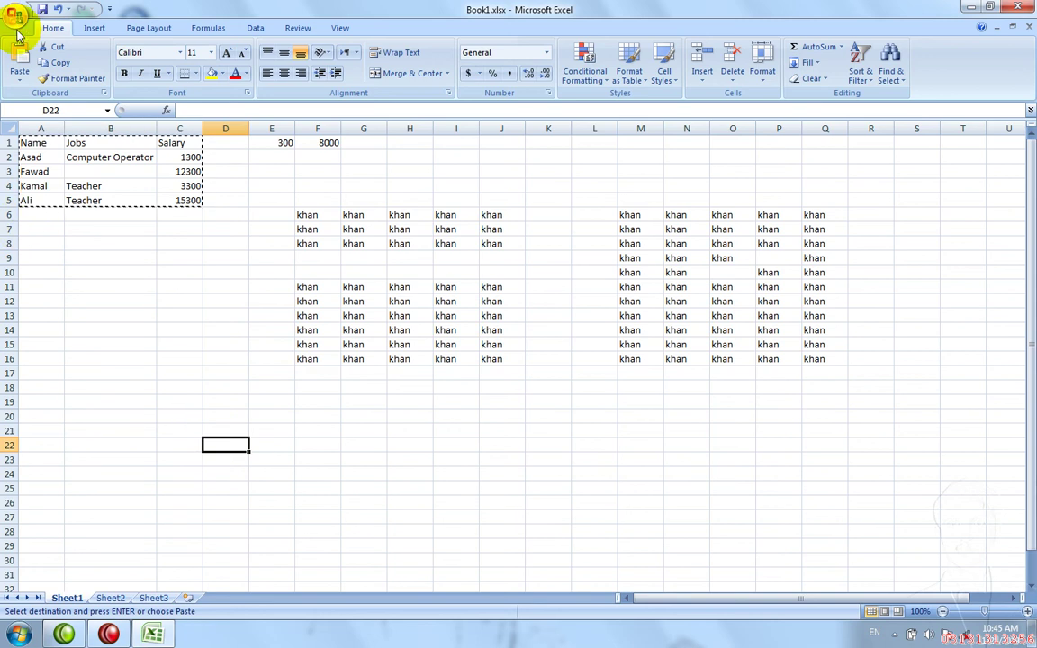
click(12, 83)
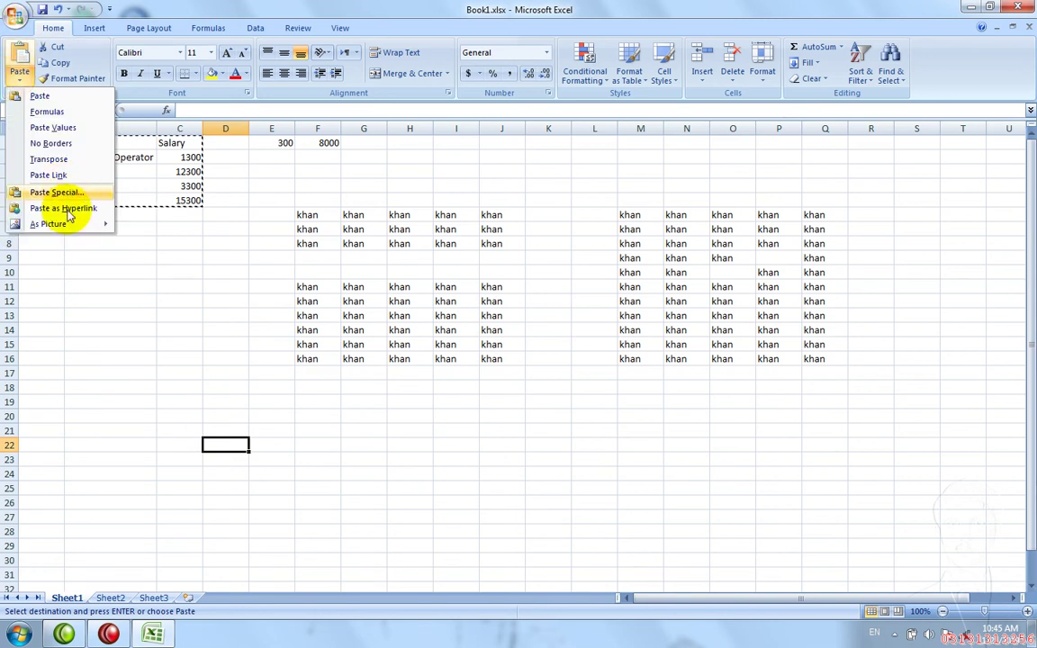
click(133, 199)
key(ctrl+a)
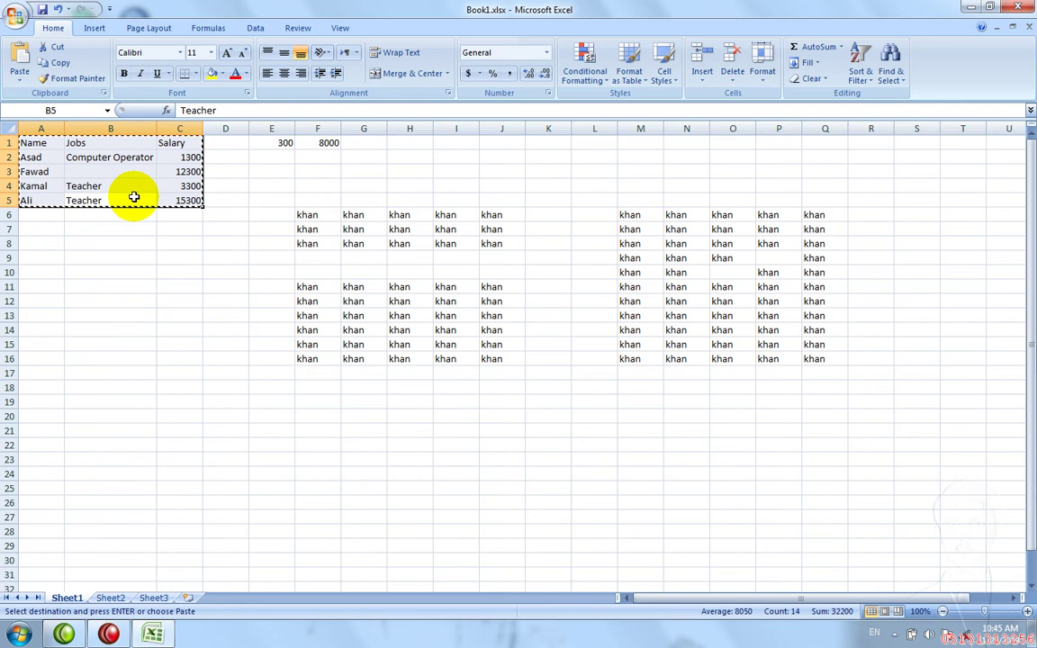
click(18, 82)
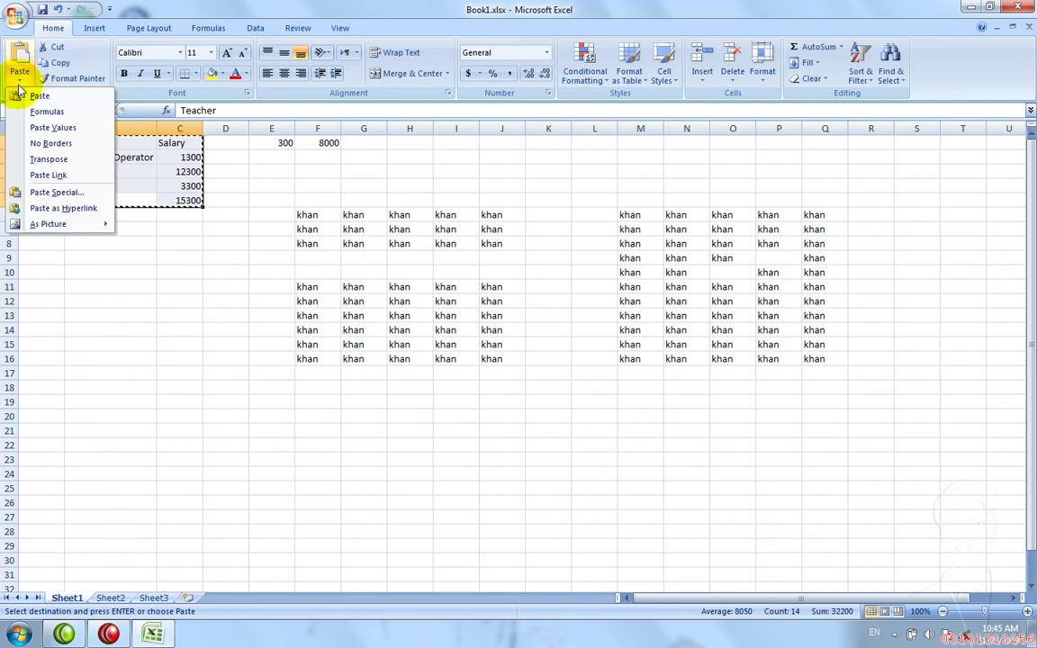
Copy the table as a picture and paste it as a static picture at E19.
mouse_move(54, 222)
click(153, 226)
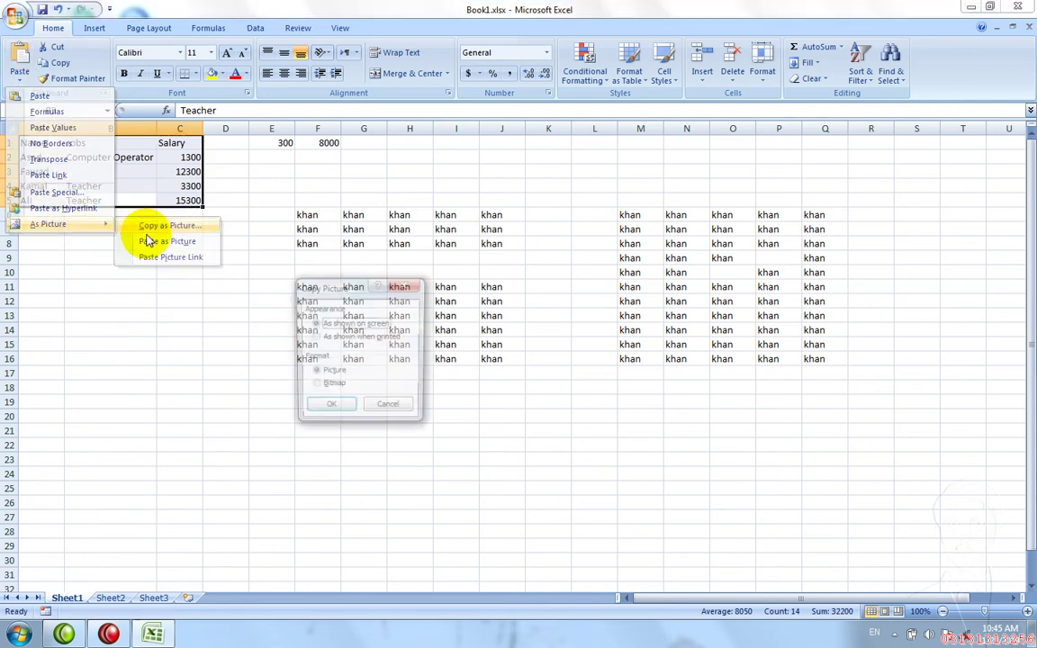
click(331, 407)
click(275, 406)
click(20, 79)
mouse_move(59, 221)
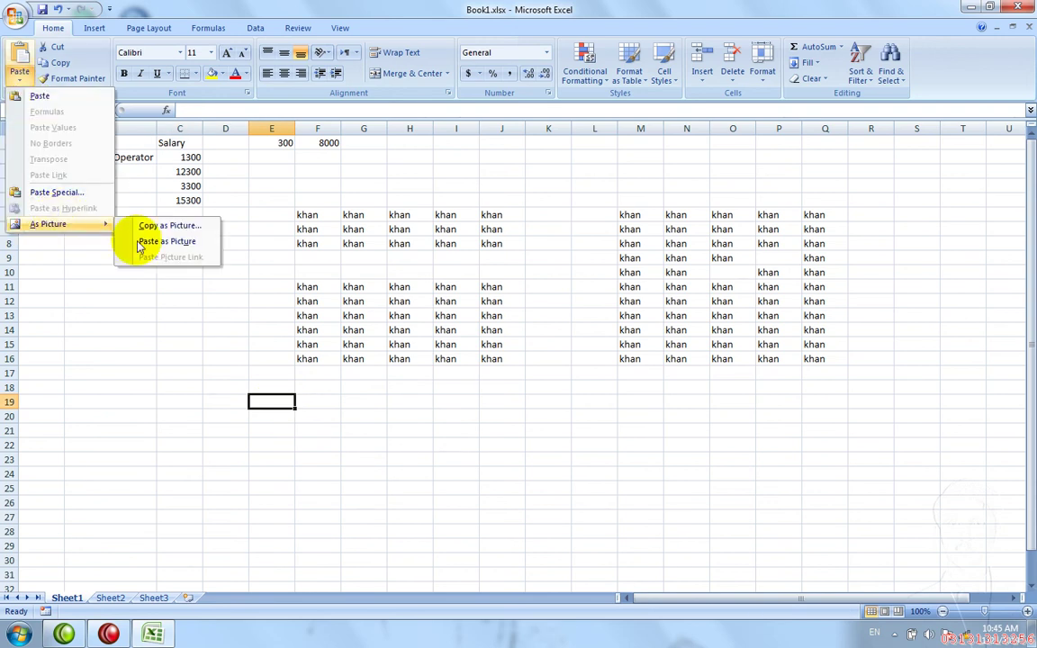
click(160, 241)
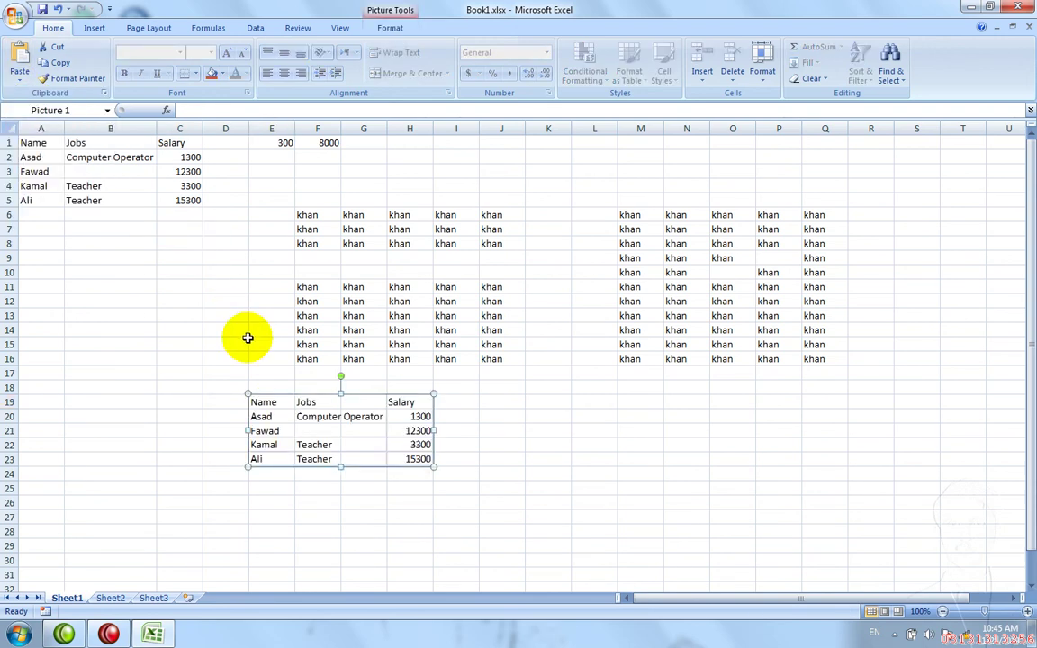
Change the job in B4 to 'sadasdas' while the picture keeps showing Teacher.
click(92, 182)
text(sadasdas)
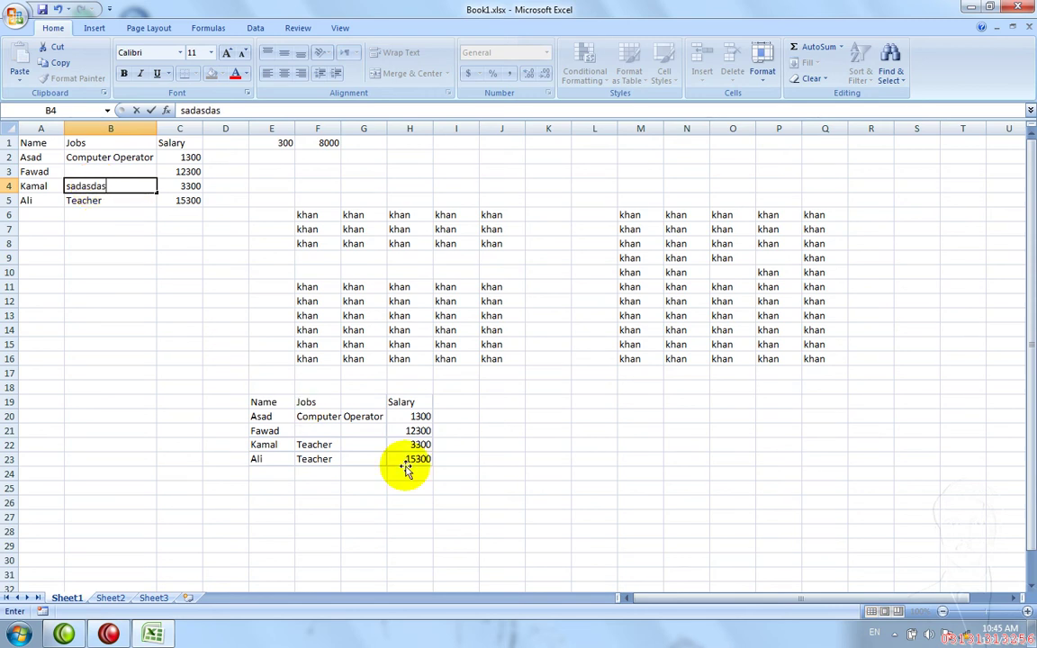
click(367, 436)
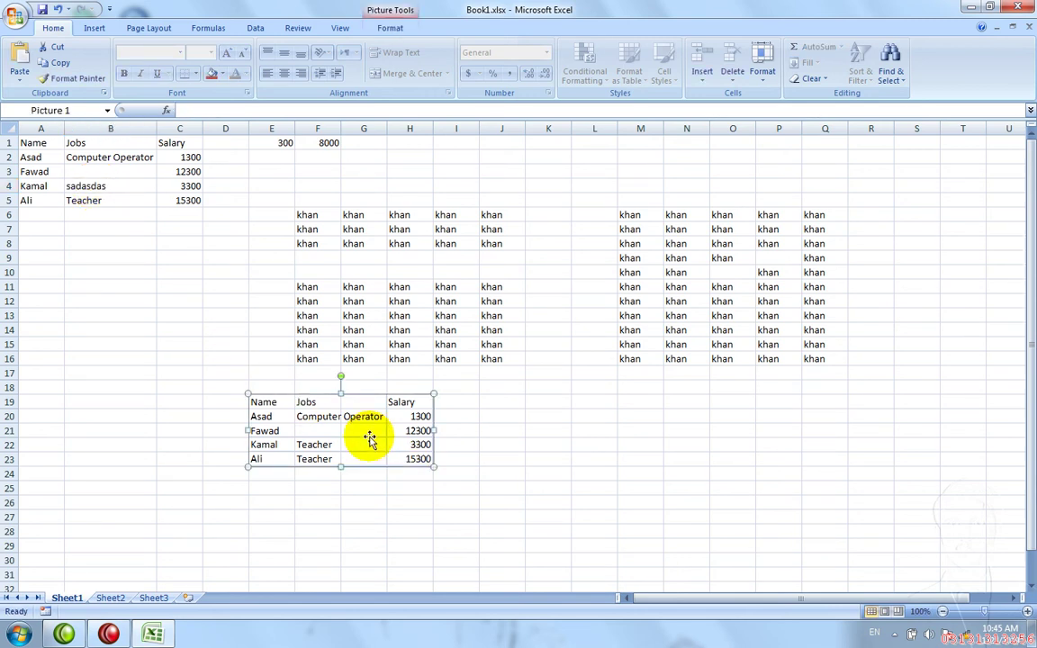
Apply the Drop Shadow Rectangle picture style to the table picture at E19:H23.
click(177, 128)
click(177, 154)
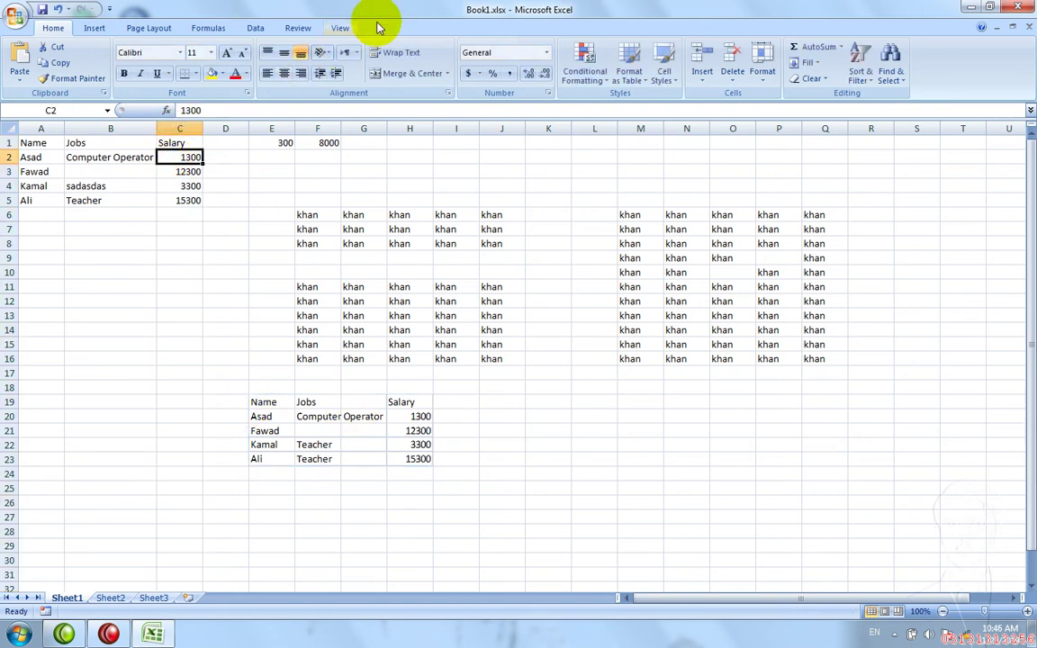
click(312, 423)
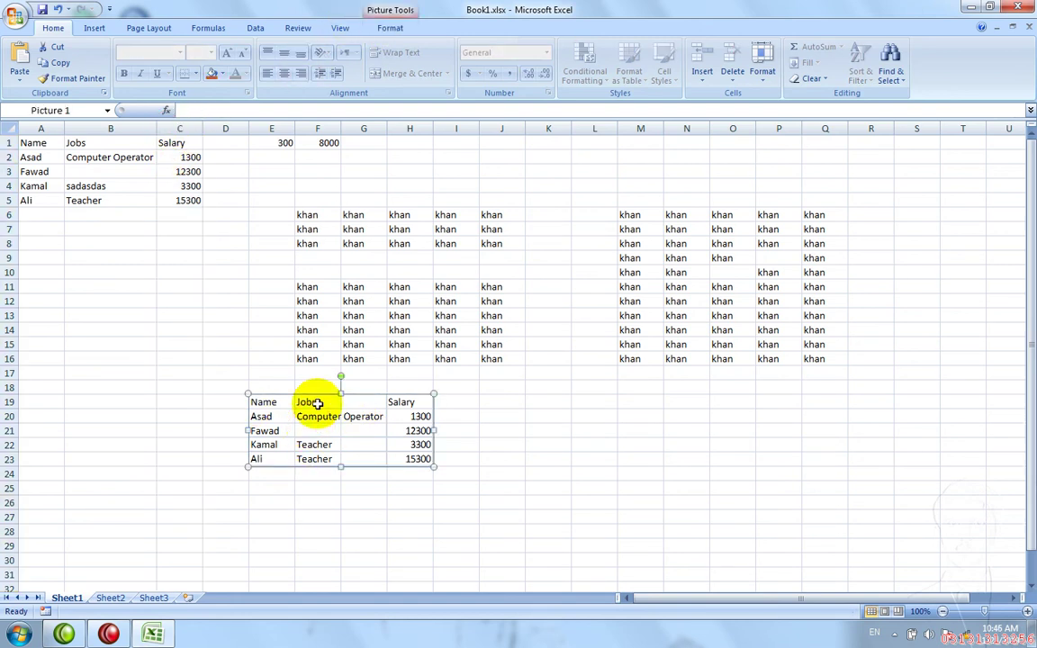
click(385, 28)
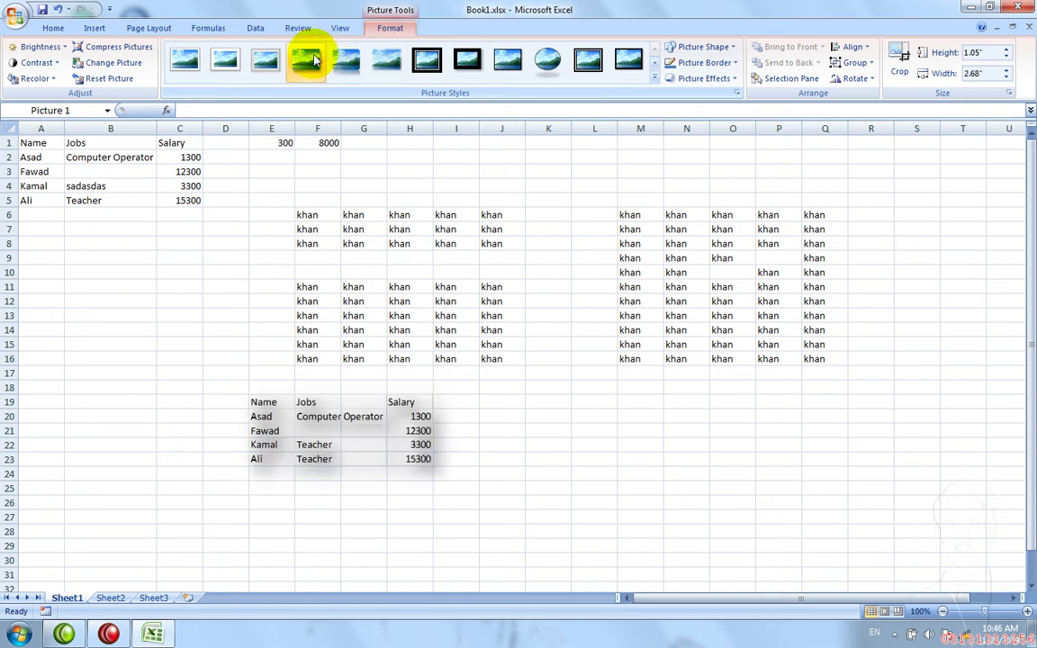
click(314, 60)
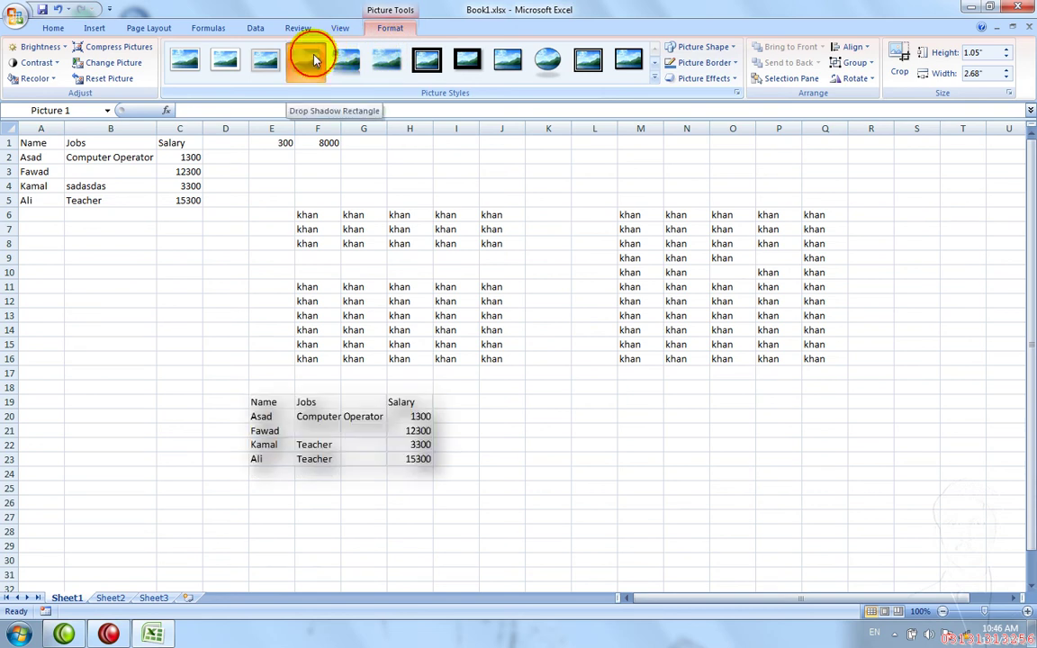
click(120, 345)
click(106, 186)
Copy the whole A1:C5 table as a picture, as shown on screen.
key(ctrl+a)
click(19, 79)
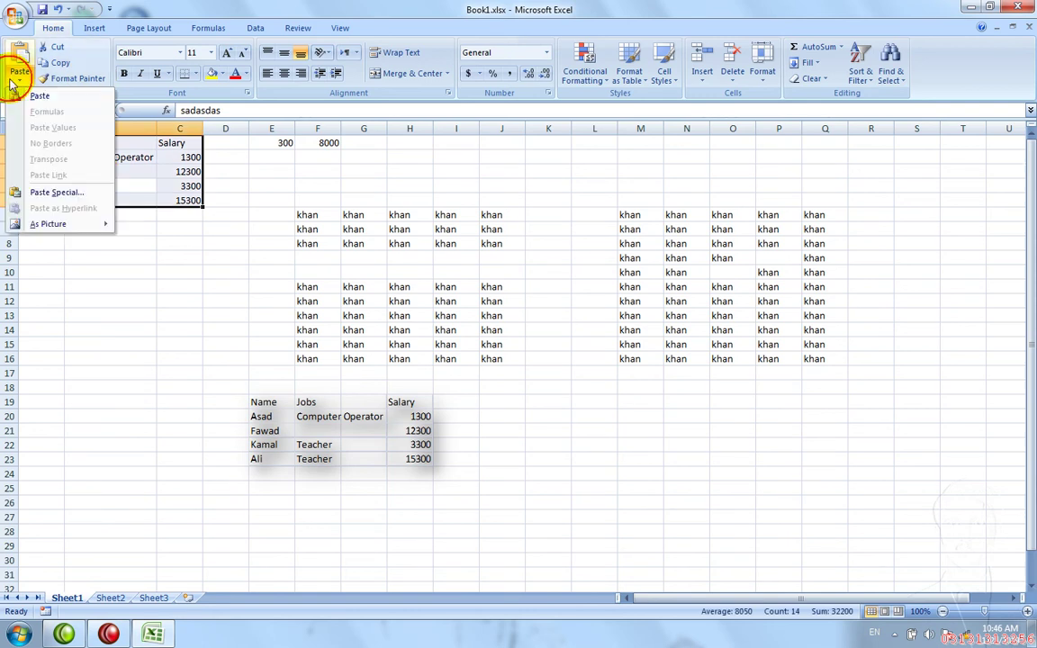
mouse_move(61, 223)
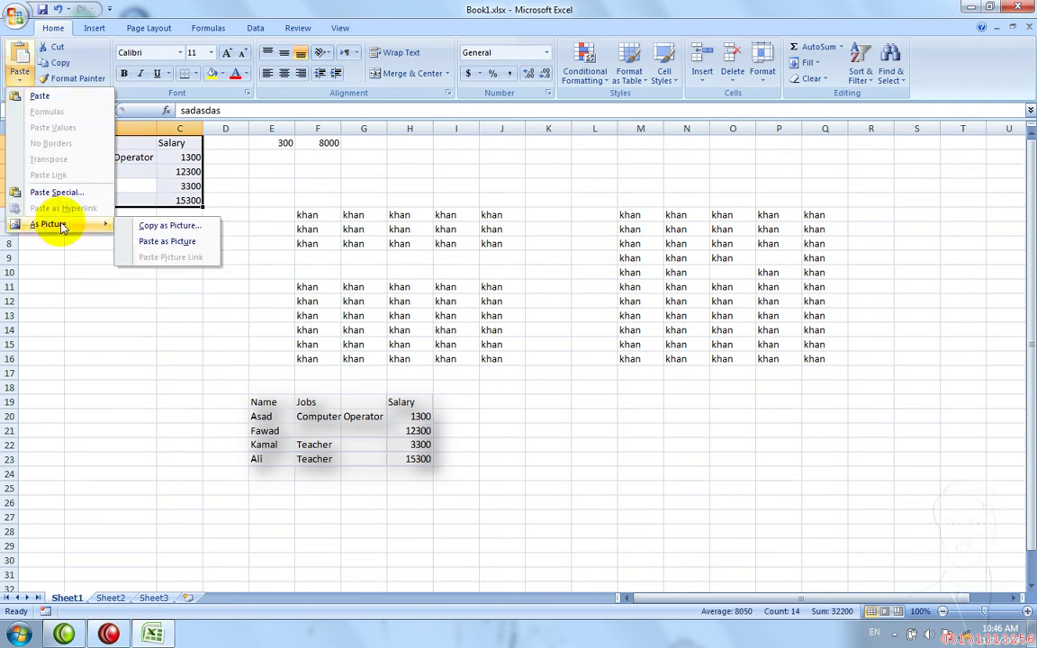
click(150, 227)
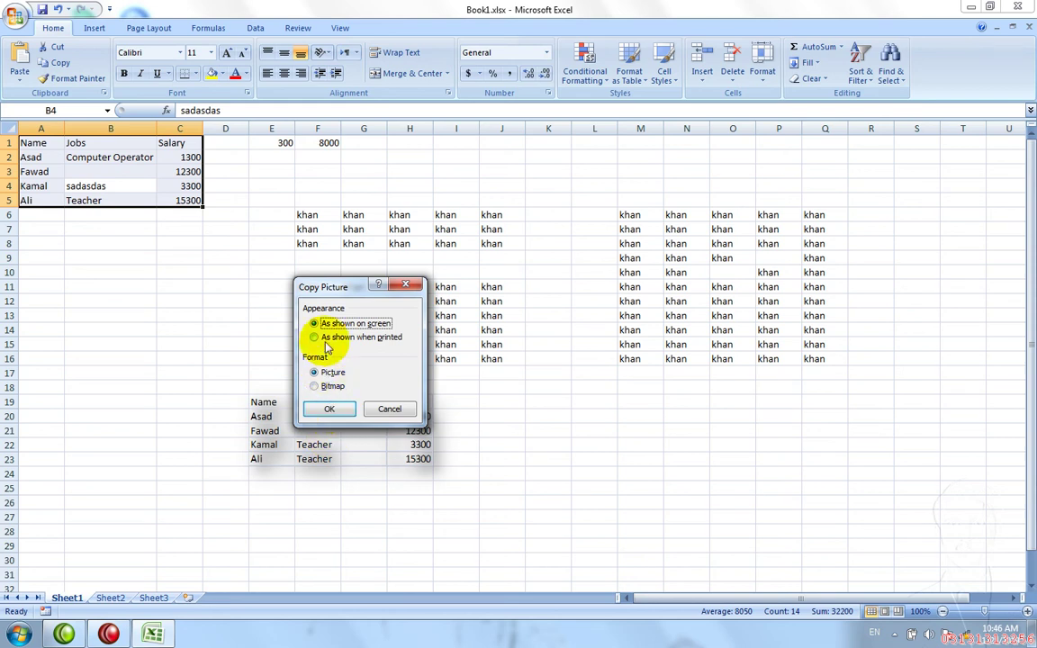
click(330, 409)
click(130, 353)
Choose A14 as the destination and bring up the As Picture paste options.
click(42, 329)
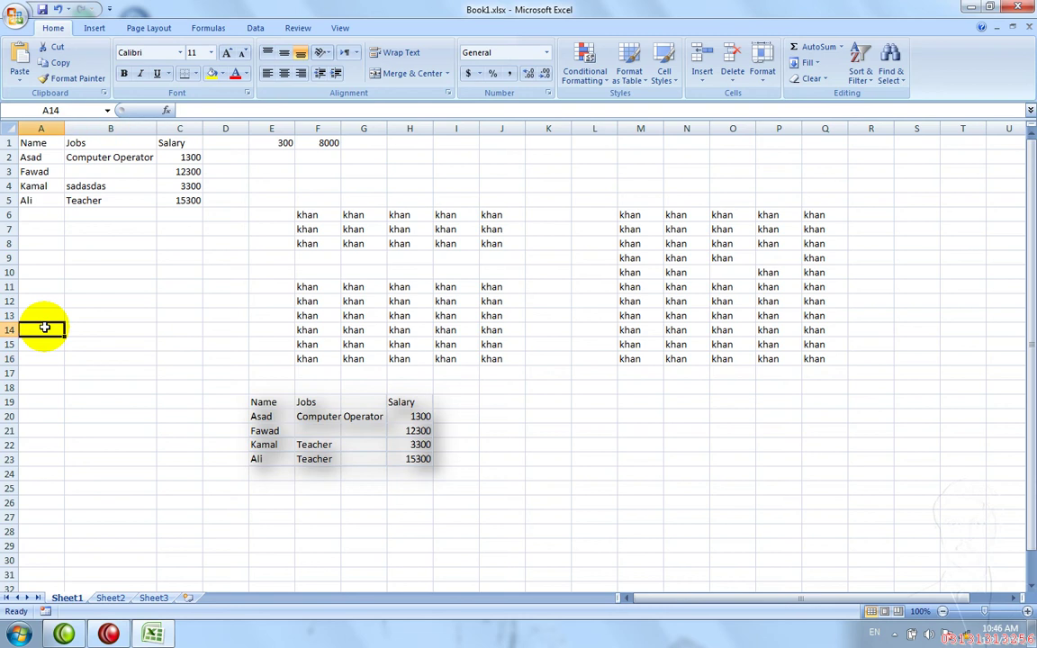
click(18, 81)
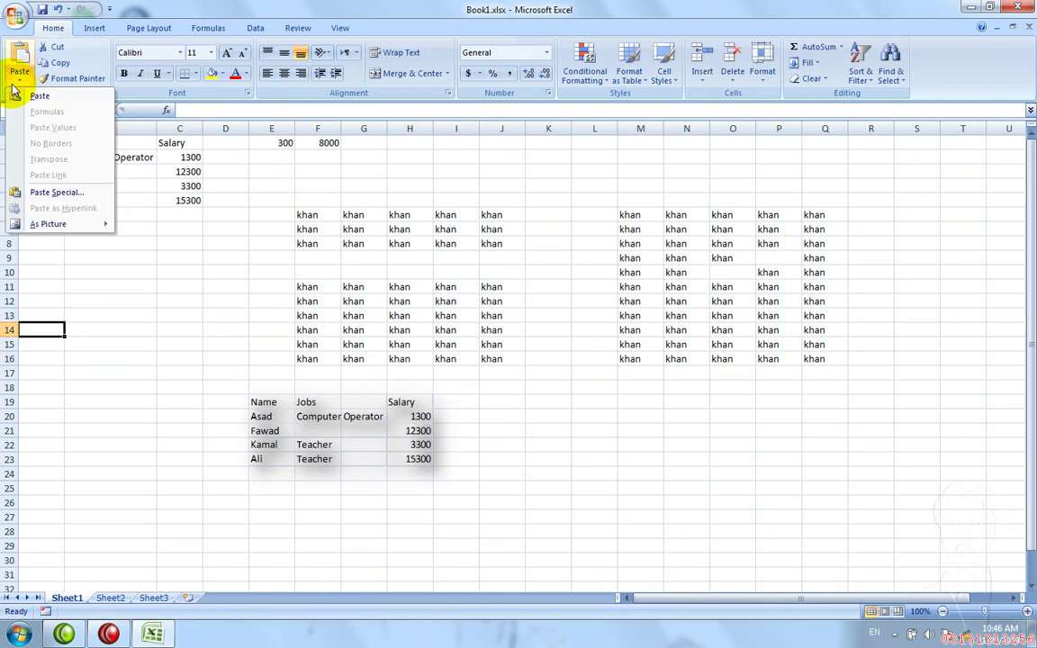
mouse_move(55, 224)
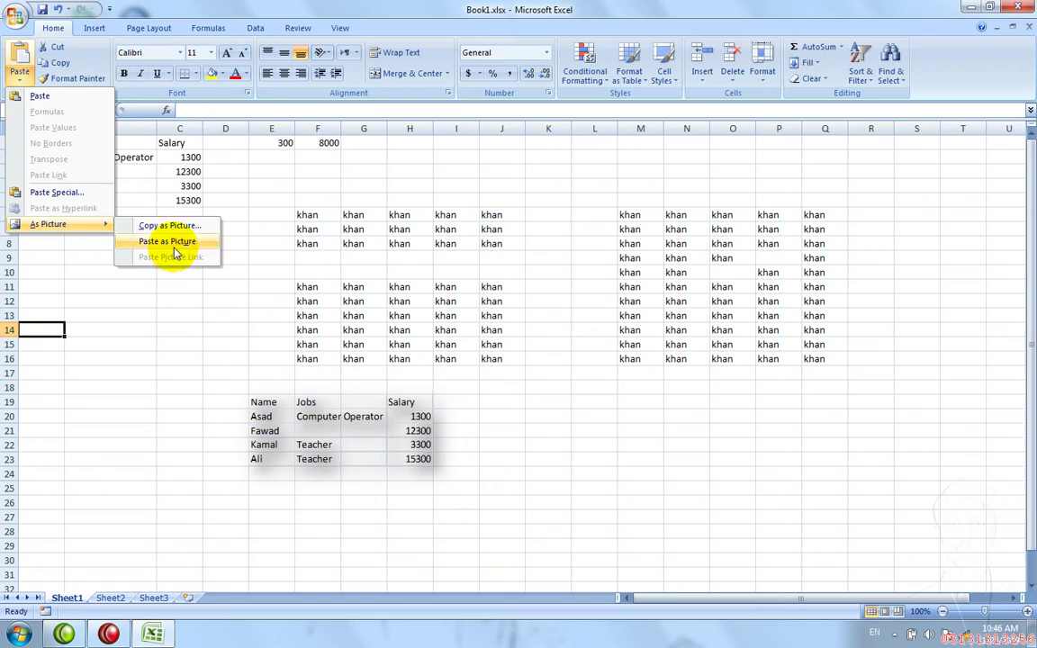
Close Book1 without saving and start a new blank workbook.
click(96, 433)
key(ctrl+w)
key(n)
key(ctrl+n)
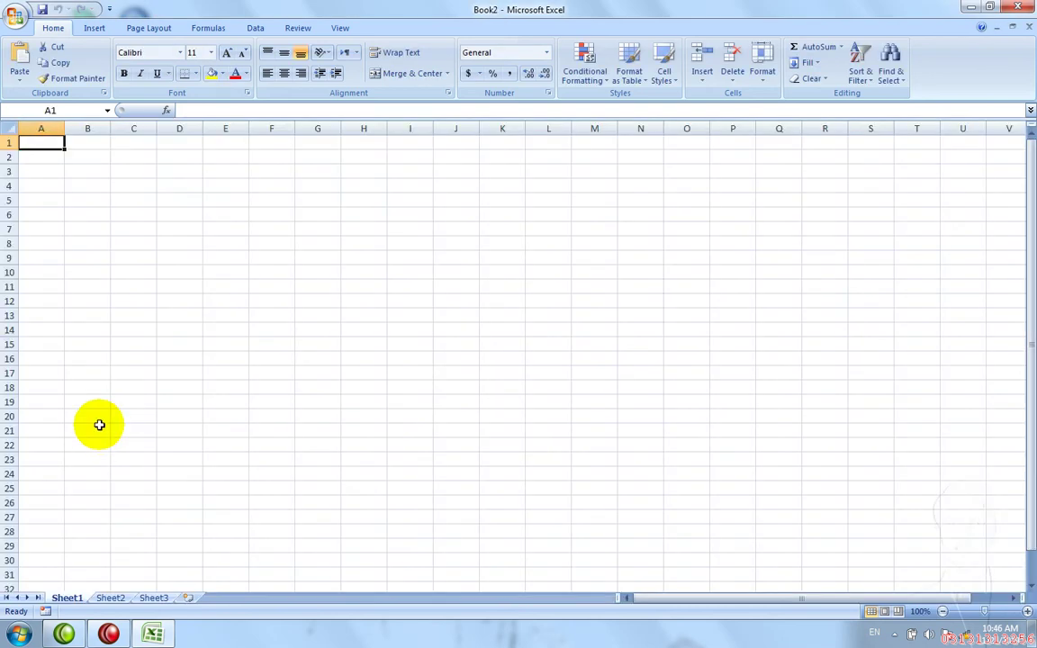
Fill A1:C6 with 'Khan' and copy the range.
text(Kha)
key(shift+Right)
key(shift+Right)
key(shift+Right)
key(shift+Left)
key(shift+Left)
key(shift+Right)
key(shift+Down)
key(shift+Down)
key(shift+Down)
key(shift+Down)
key(shift+Down)
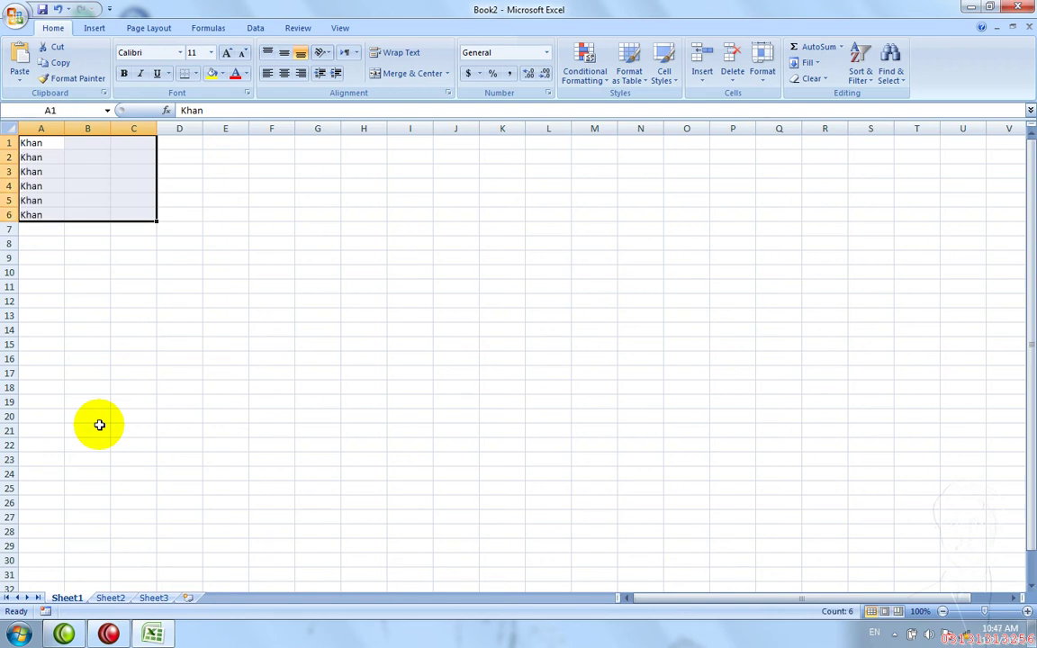
key(ctrl+r)
key(ctrl+c)
key(Right)
key(Right)
key(Right)
key(Left)
key(ctrl+a)
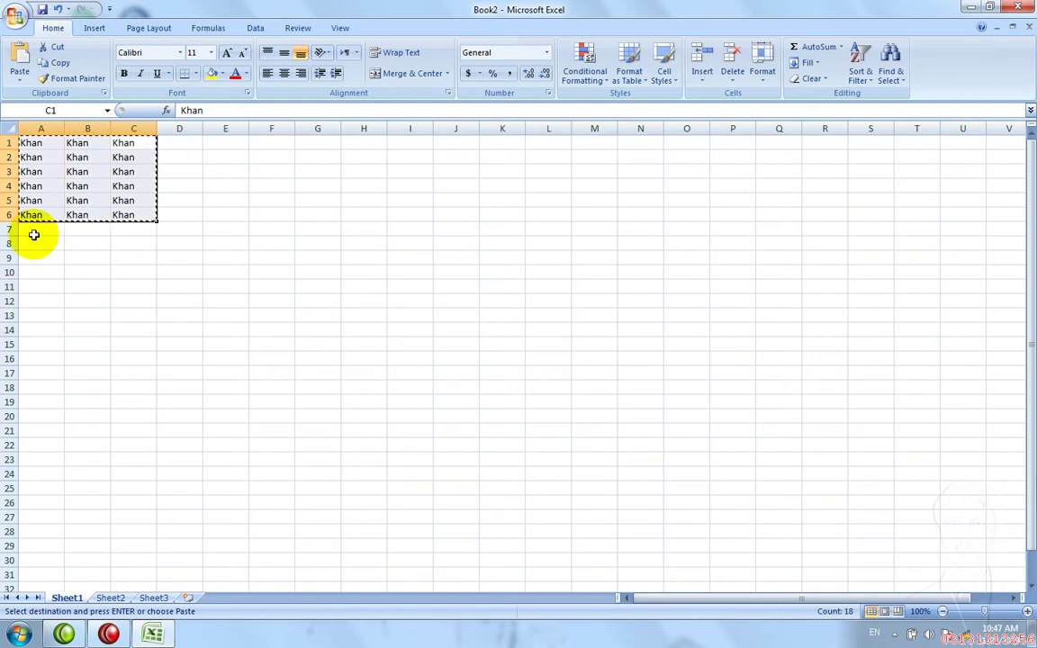
Paste a linked picture of A1:C6 at B12.
click(20, 79)
mouse_move(54, 225)
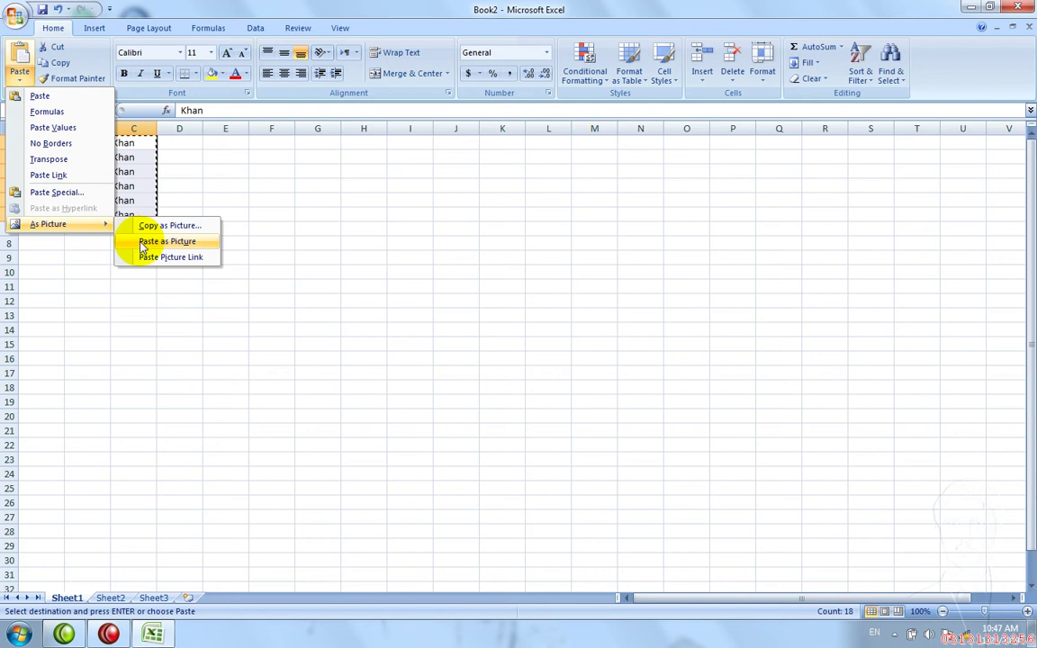
click(109, 308)
click(109, 307)
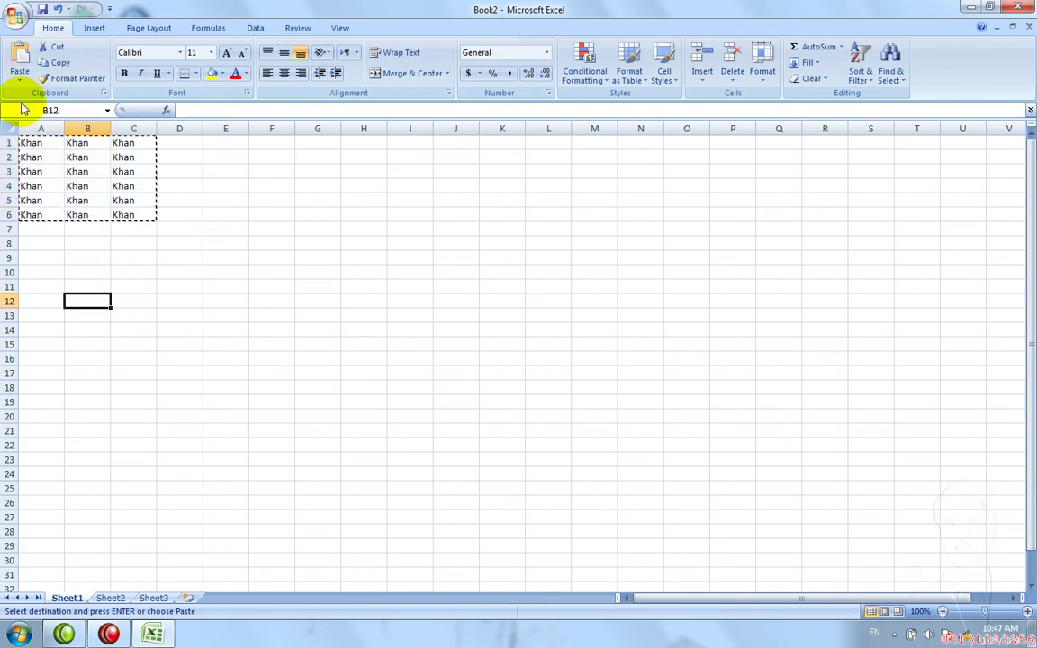
click(20, 79)
mouse_move(54, 225)
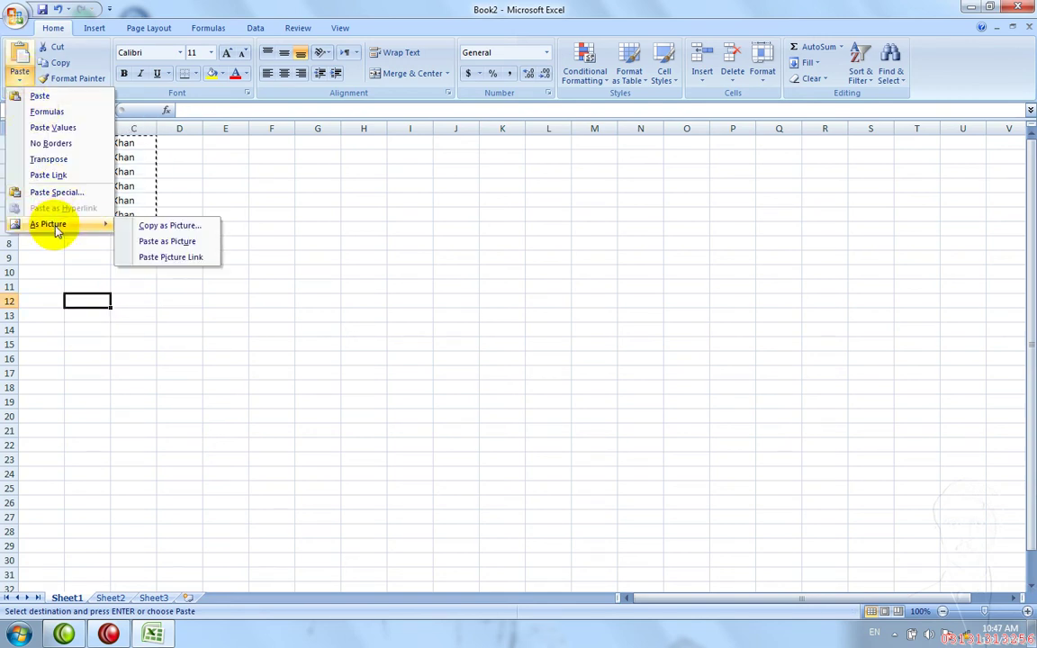
click(142, 258)
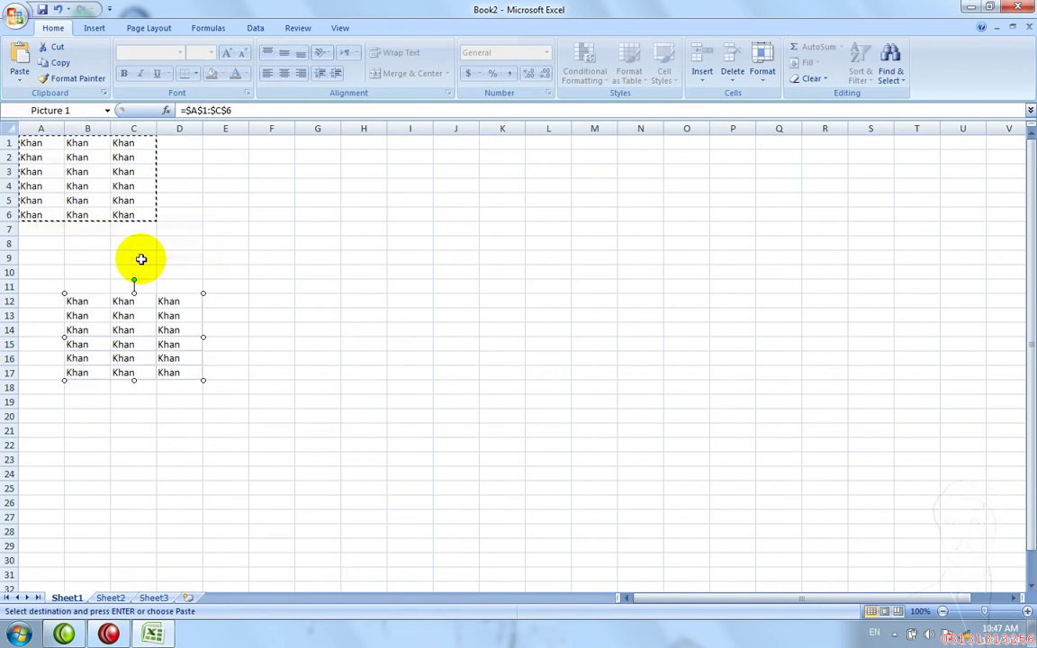
Change B4 to 'jan' so the linked picture updates.
click(81, 185)
text(jan)
key(Up)
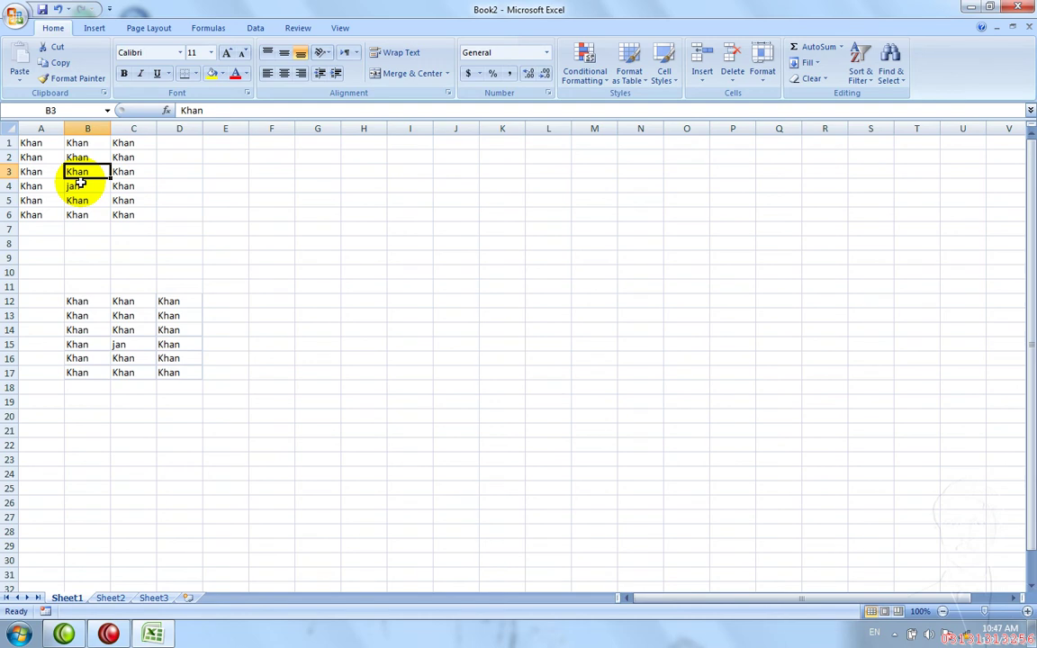
Back out of the invalid reference typed into the linked picture's formula.
click(109, 321)
text(zs)
key(Return)
click(585, 293)
click(126, 211)
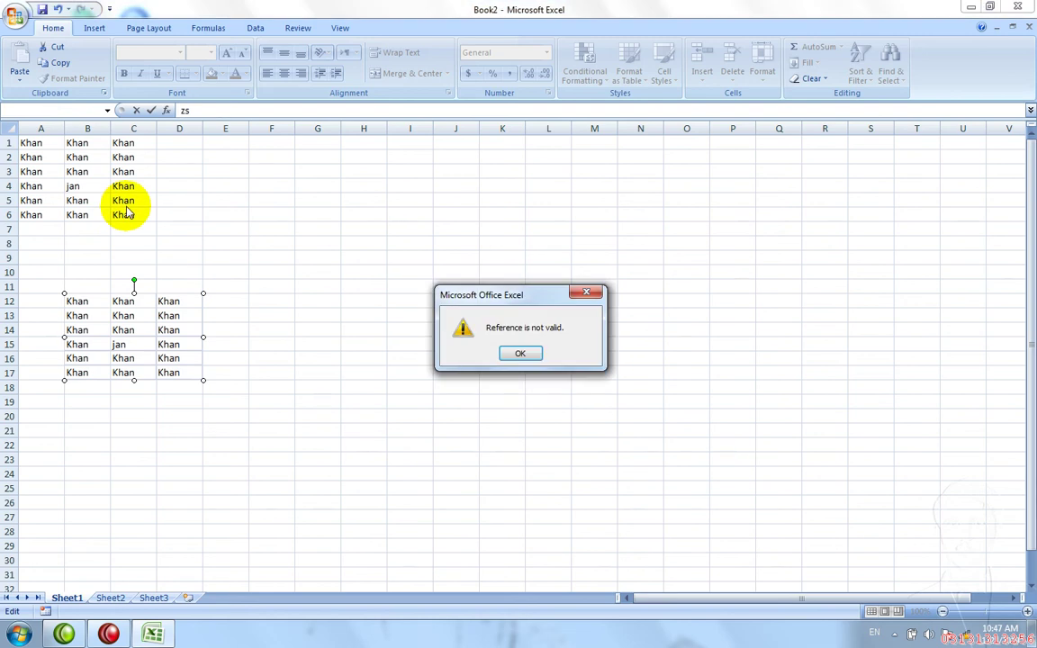
click(586, 292)
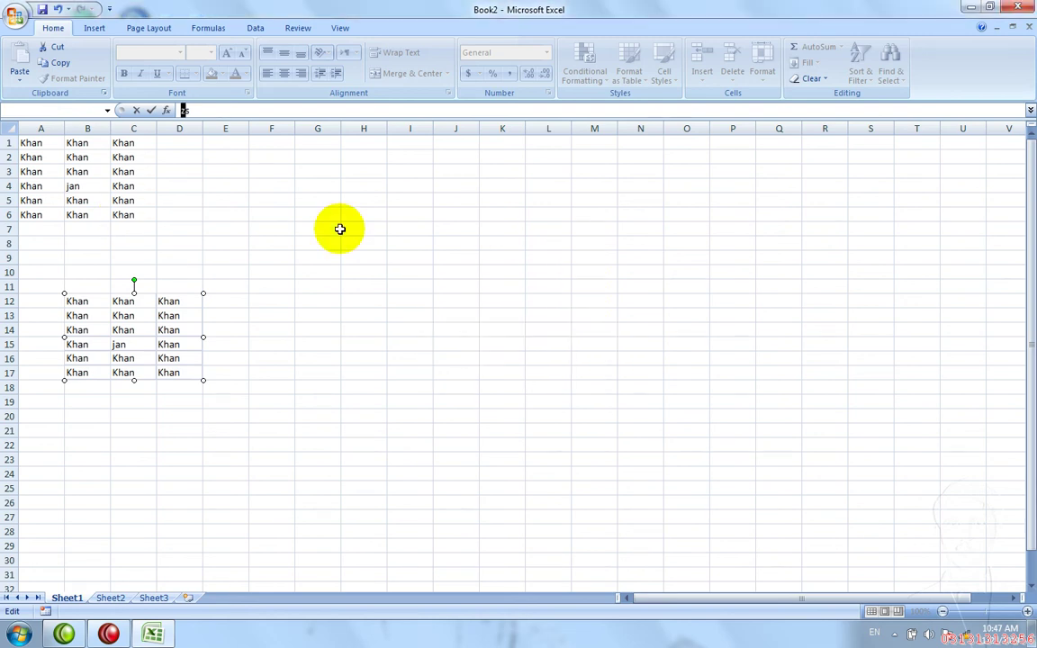
click(36, 166)
key(Return)
Change A3 to 'khk' and B2 to 'asd'.
click(51, 166)
text(khksad)
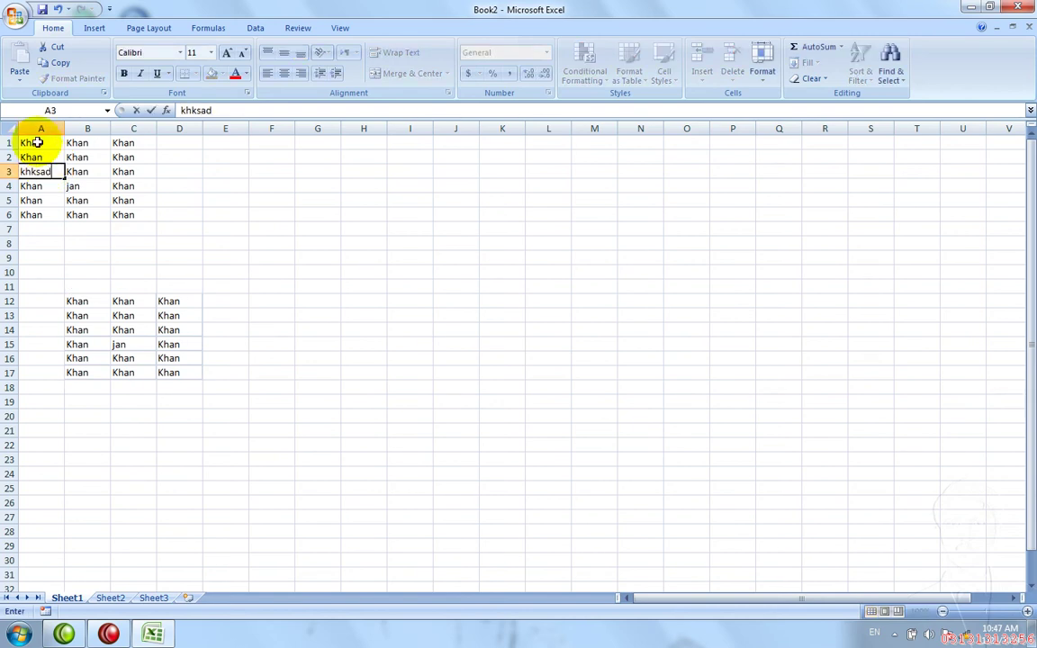
key(Up)
key(Right)
text(asd)
key(Right)
key(Left)
key(Down)
key(Down)
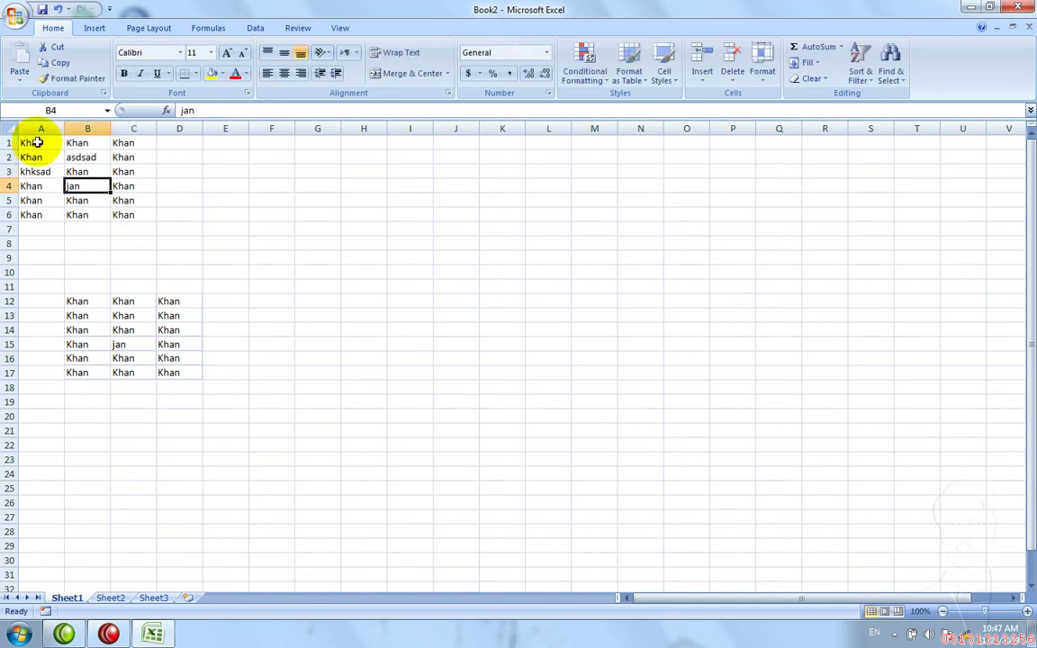
Change C5 to 'asdwae' and watch the linked picture update.
click(102, 315)
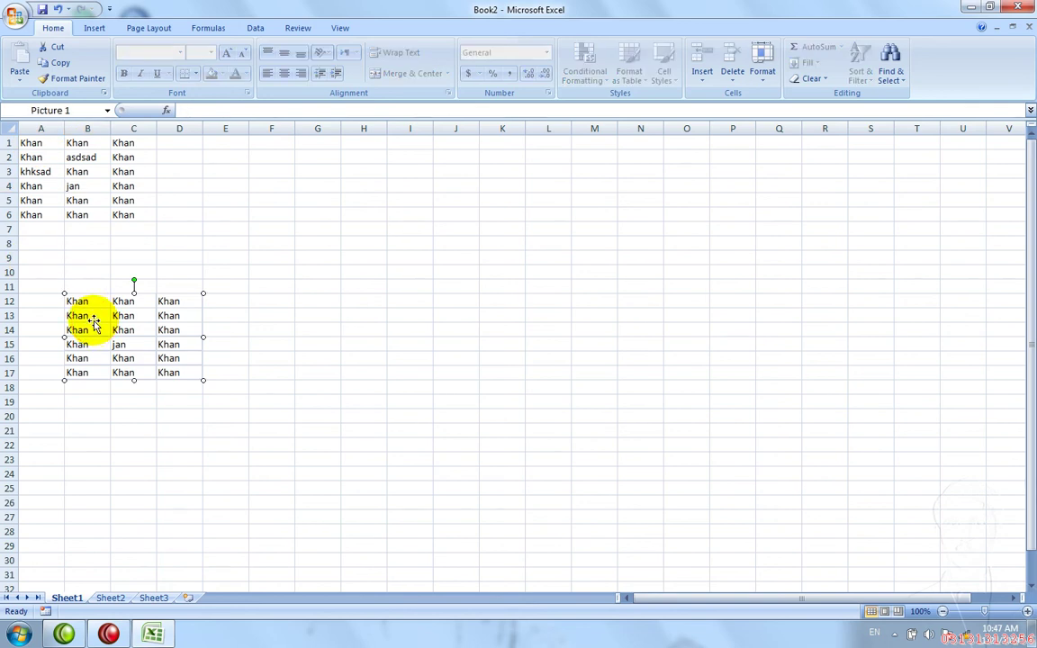
drag(87, 186, 90, 175)
click(91, 174)
click(137, 349)
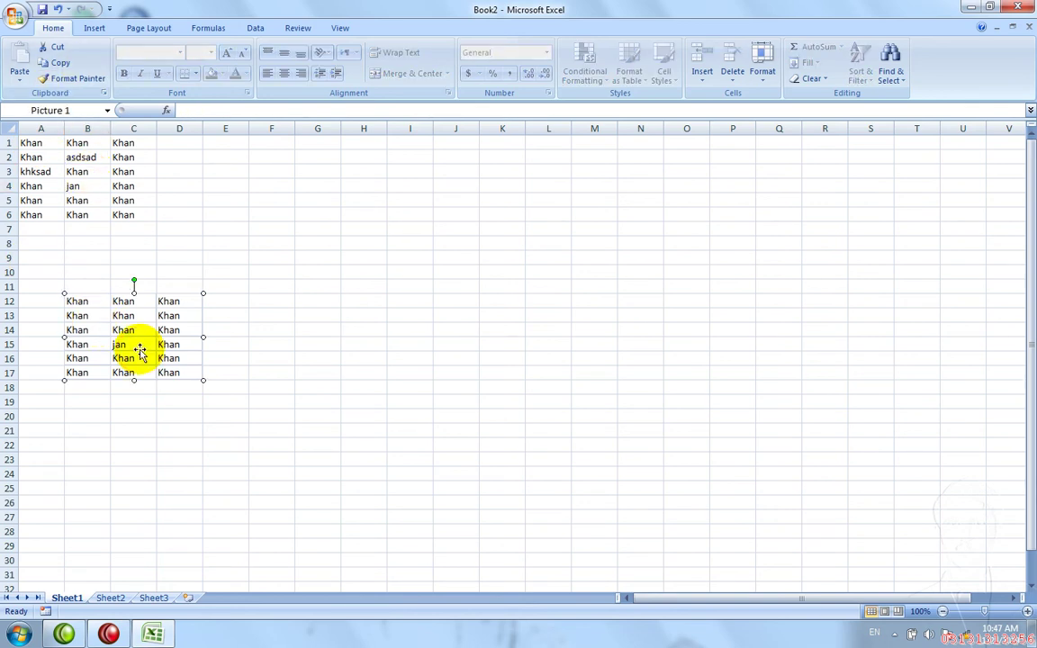
click(123, 198)
text(asdwae)
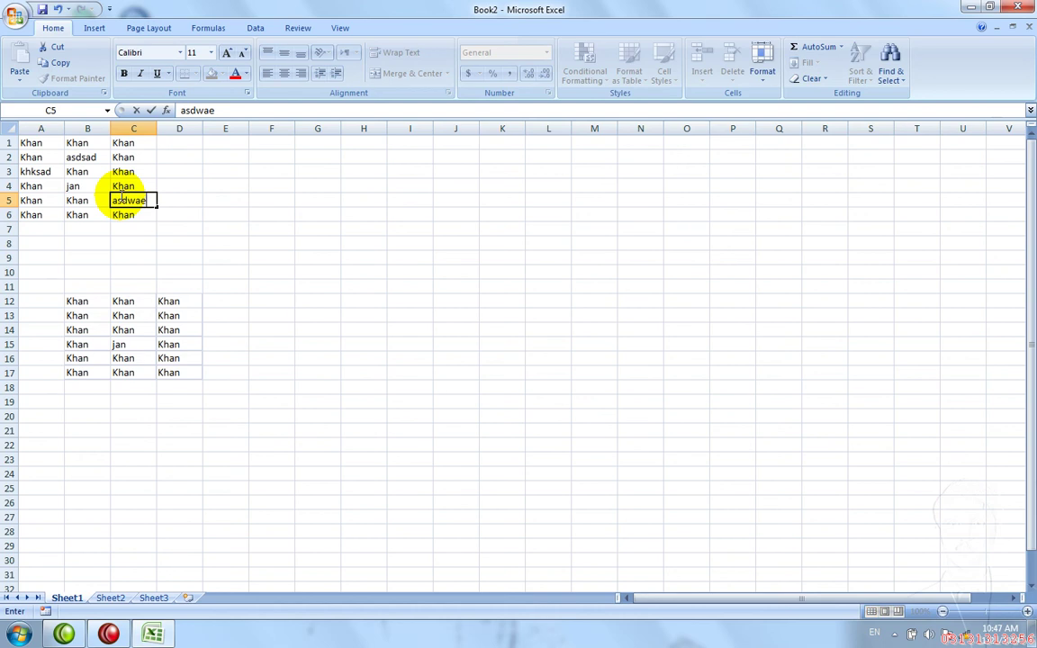
drag(133, 215, 140, 227)
Delete the linked picture at B12 and copy A1:C6 again.
click(133, 313)
key(Delete)
click(97, 154)
key(ctrl+a)
key(ctrl+c)
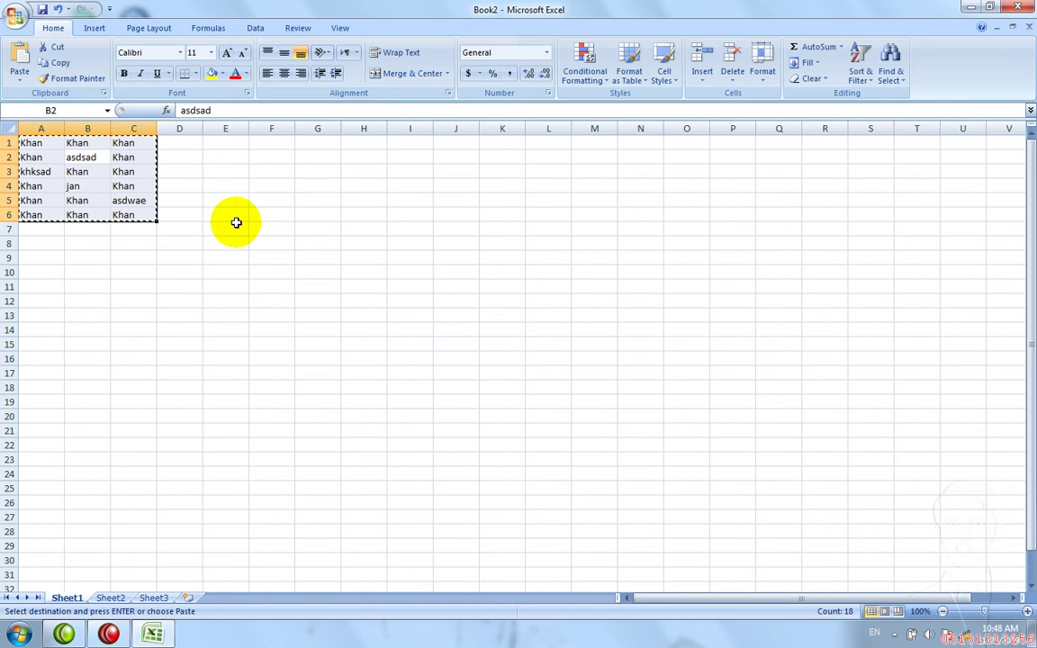
Browse the Paste As Picture and Copy Picture options without applying any.
click(22, 81)
mouse_move(69, 224)
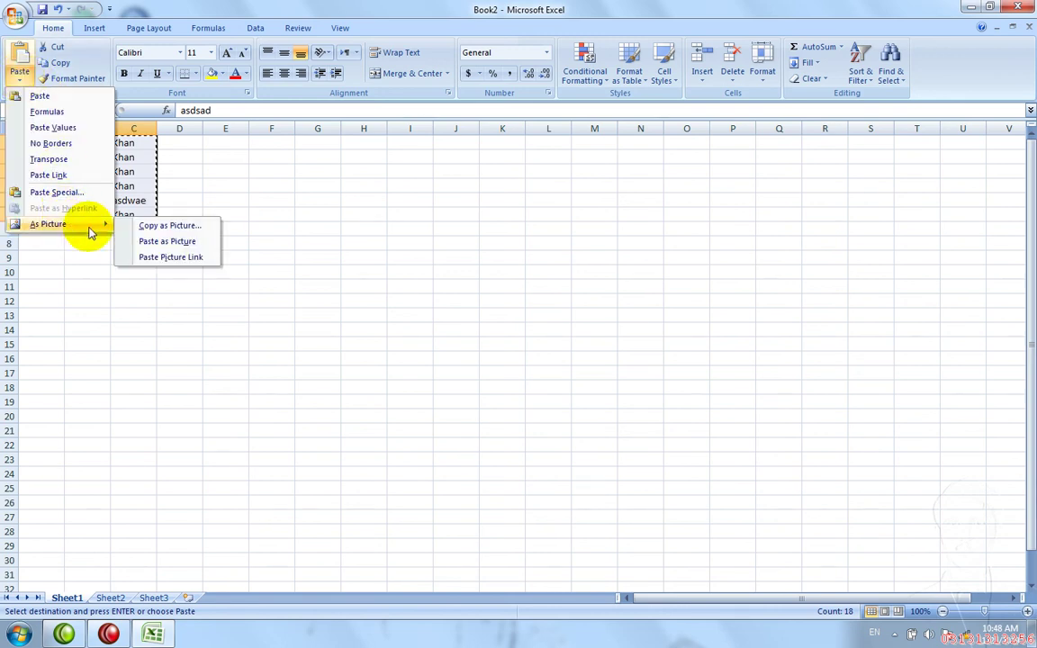
click(149, 226)
key(Return)
click(302, 232)
click(19, 77)
mouse_move(63, 224)
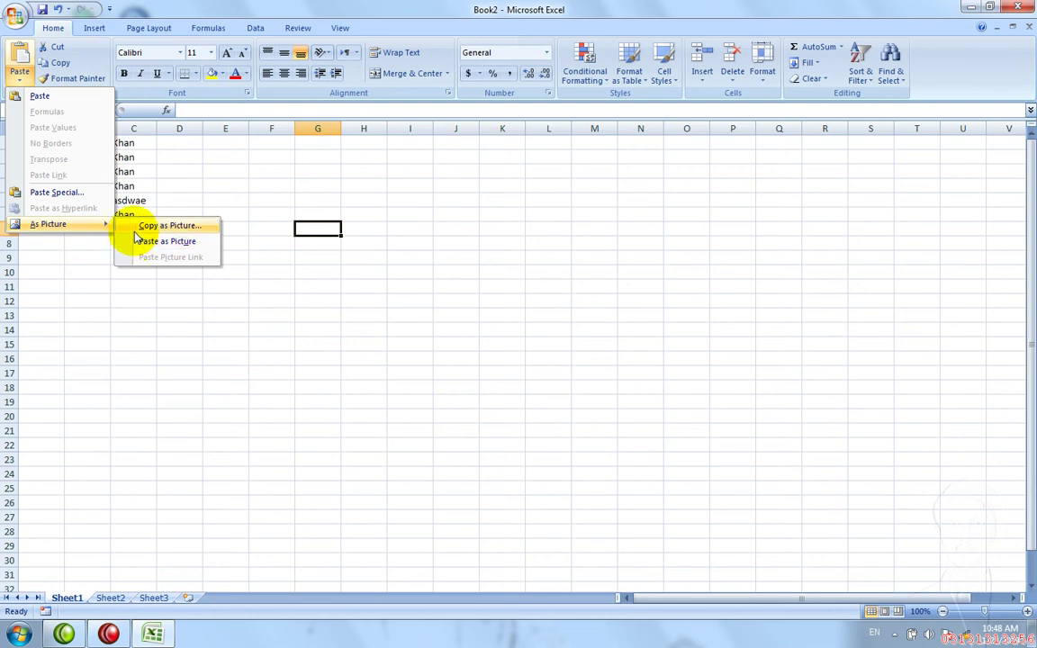
click(86, 248)
Copy A1:C6 and paste it at C11 as a linked picture.
click(81, 213)
key(ctrl+a)
key(ctrl+c)
click(129, 281)
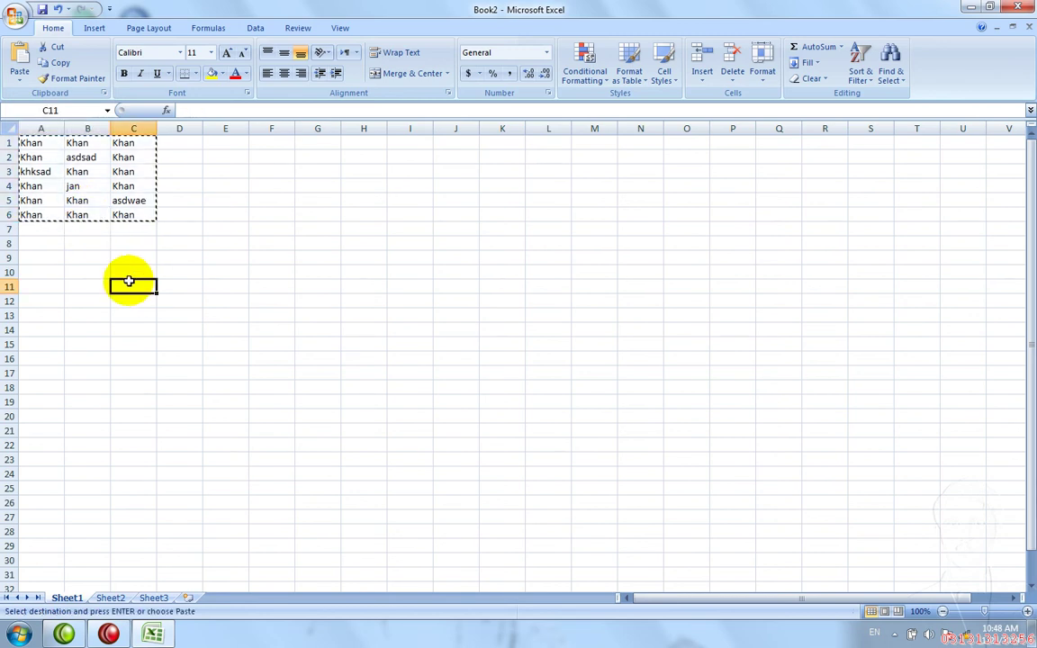
click(20, 79)
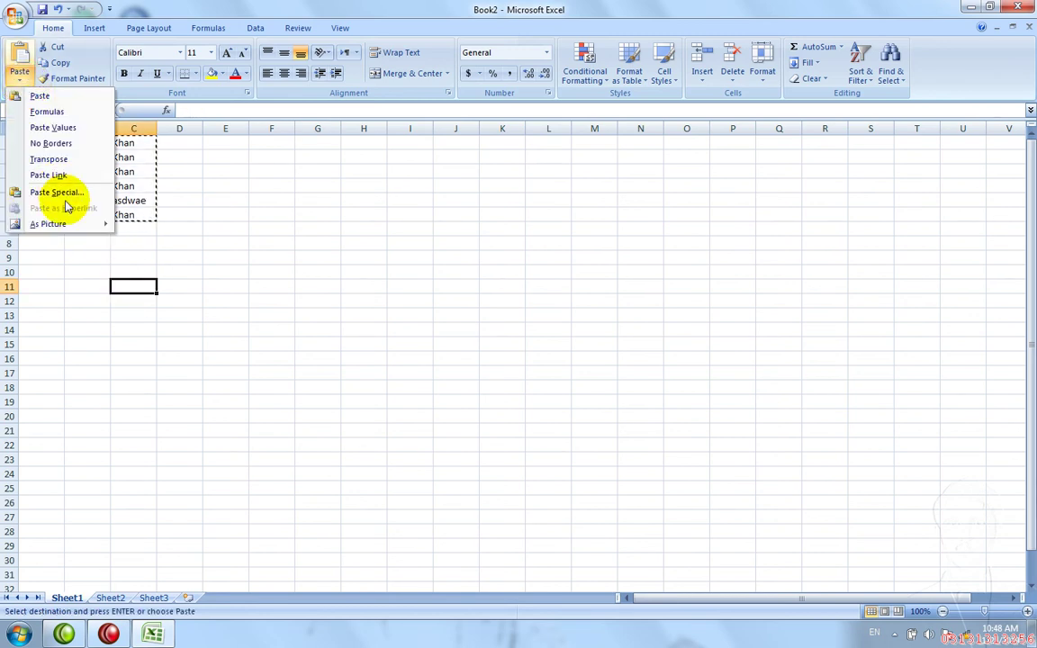
mouse_move(67, 223)
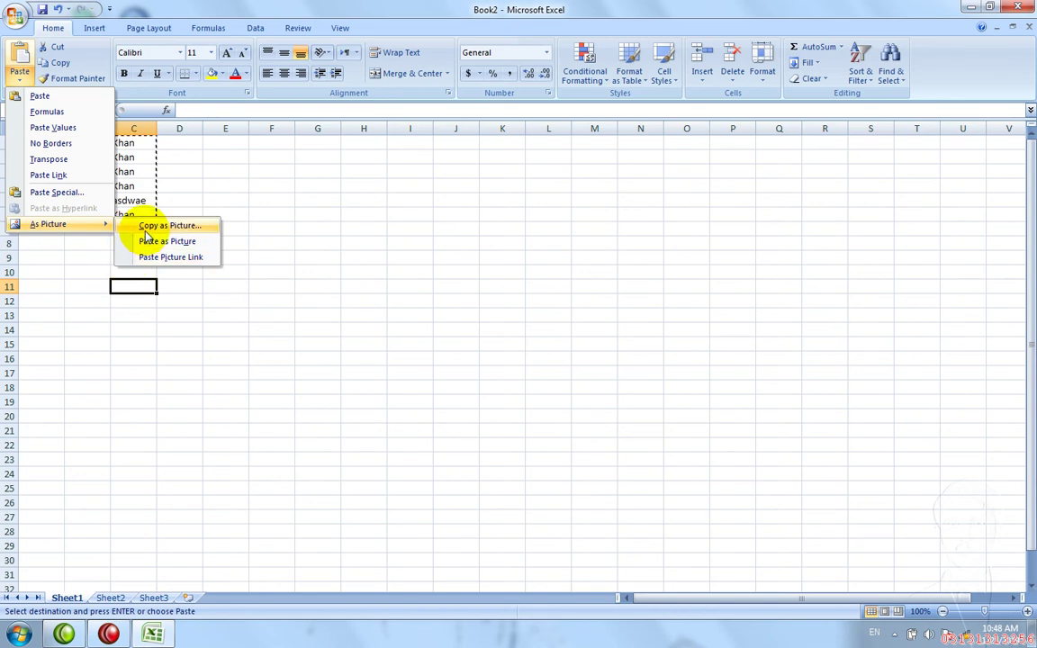
click(147, 256)
Enter 324 in B4, B3 and A2 so the linked picture updates.
click(93, 186)
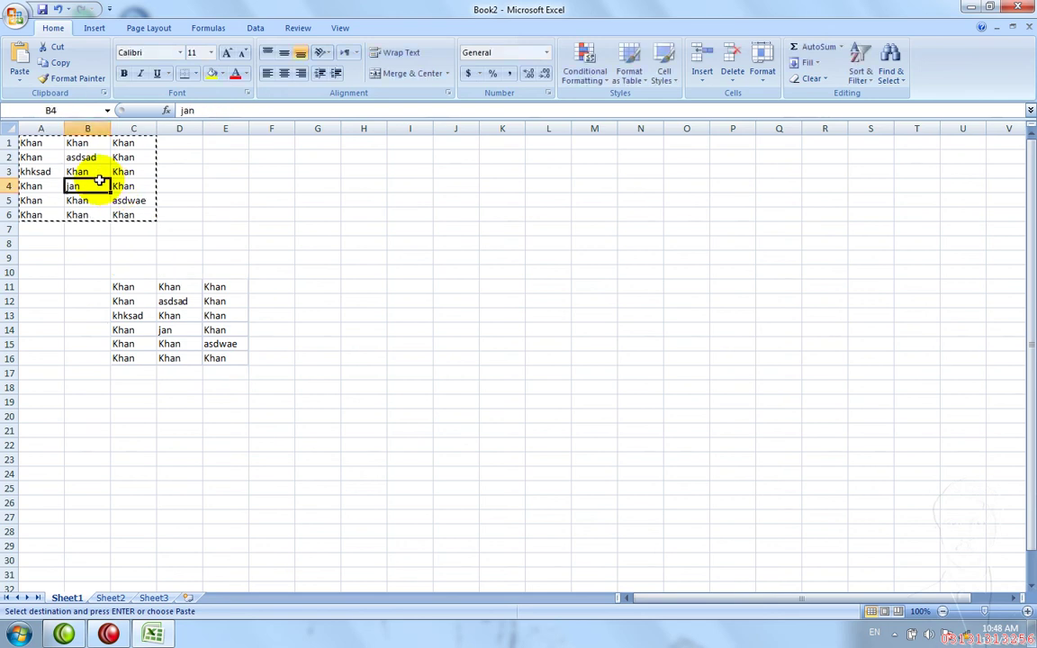
text(324)
key(Up)
text(324)
key(Up)
key(Left)
text(324)
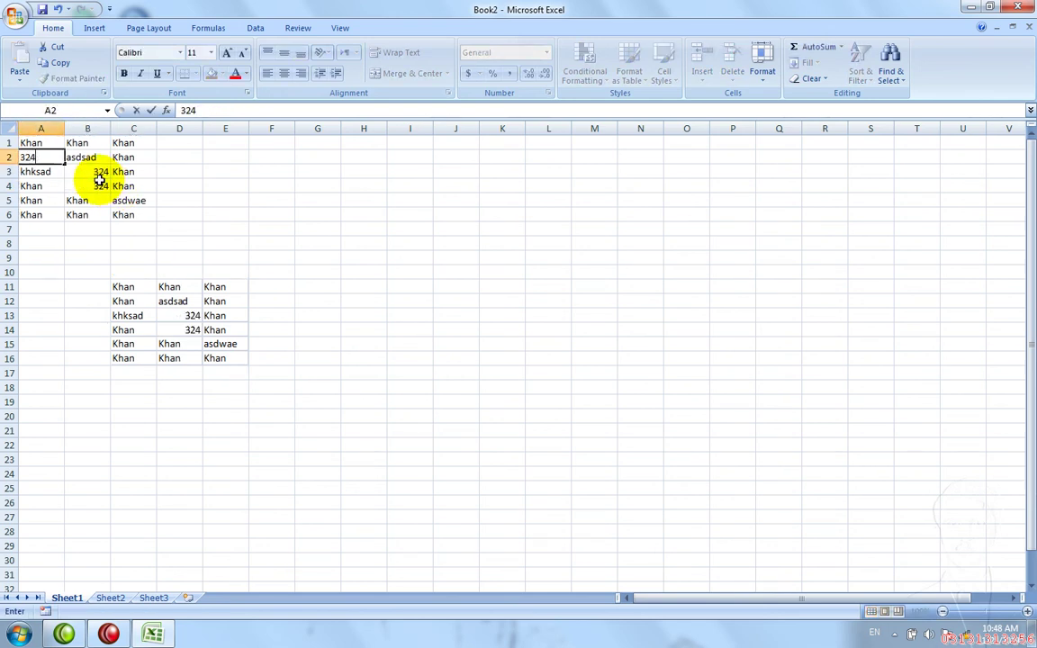
click(261, 239)
click(205, 304)
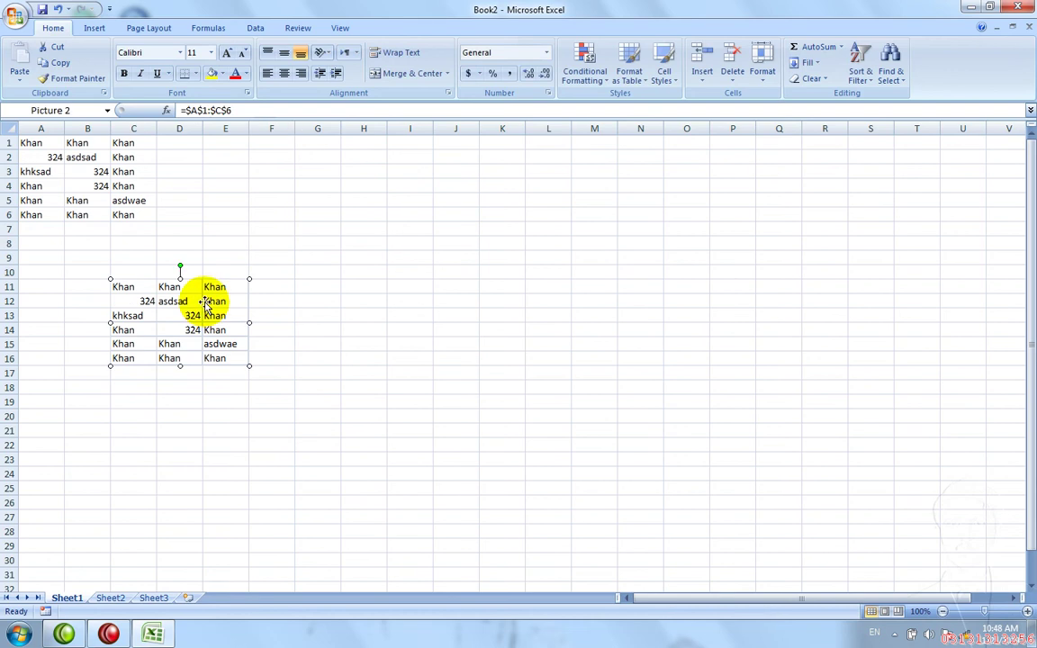
Change C3 to 'er', C1 and B1 to 'ewr', and edit A1 in the formula bar.
click(131, 170)
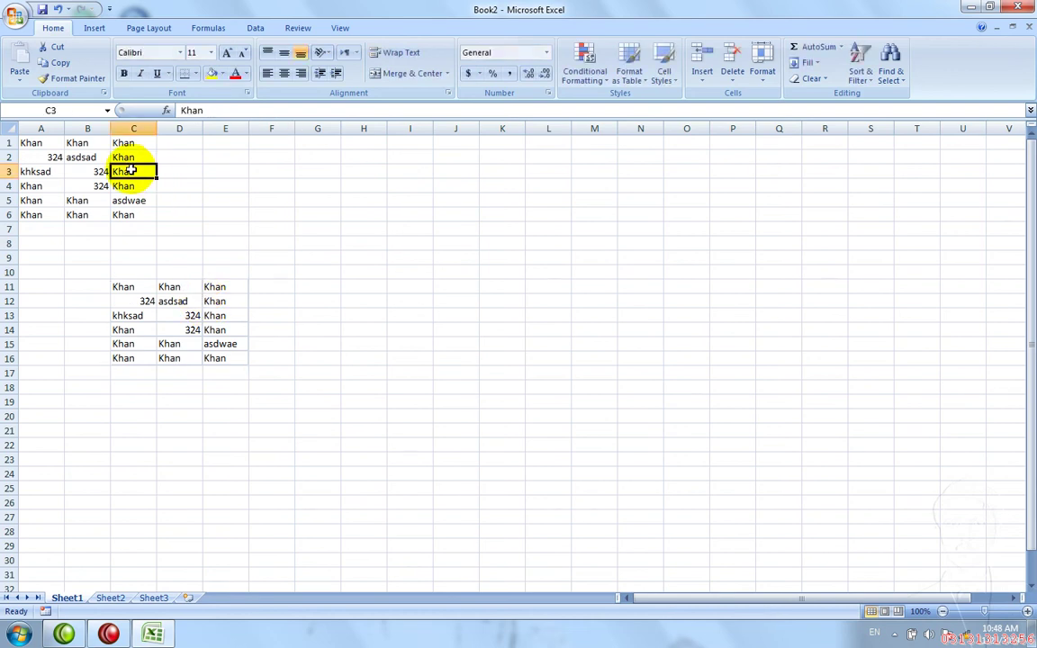
text(er)
key(Up)
key(Up)
text(ewr)
key(Left)
text(ewr)
key(Left)
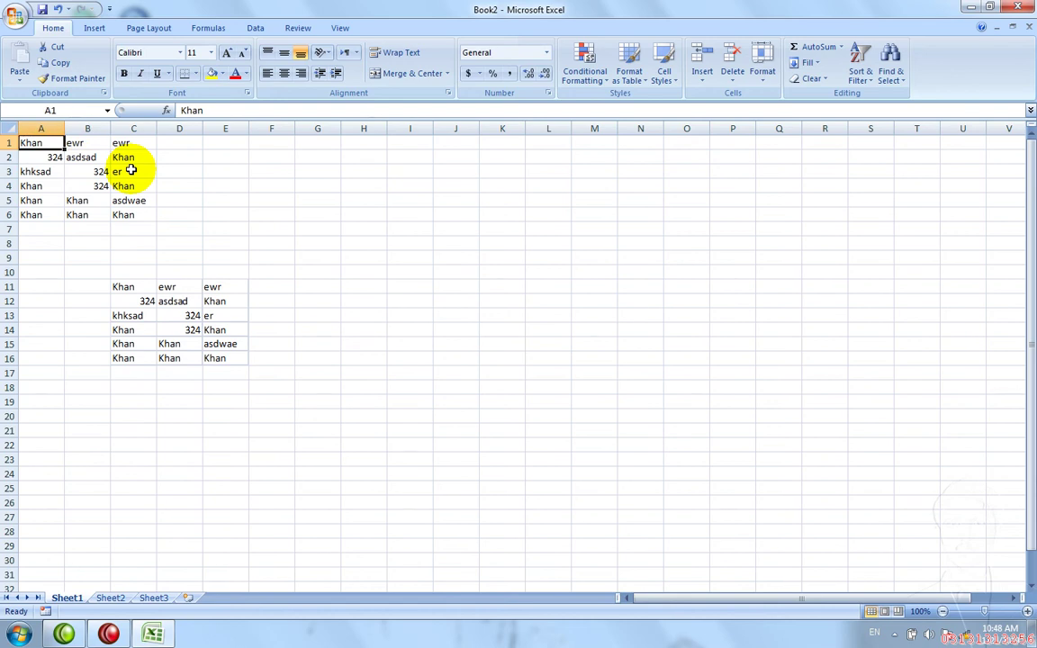
click(254, 109)
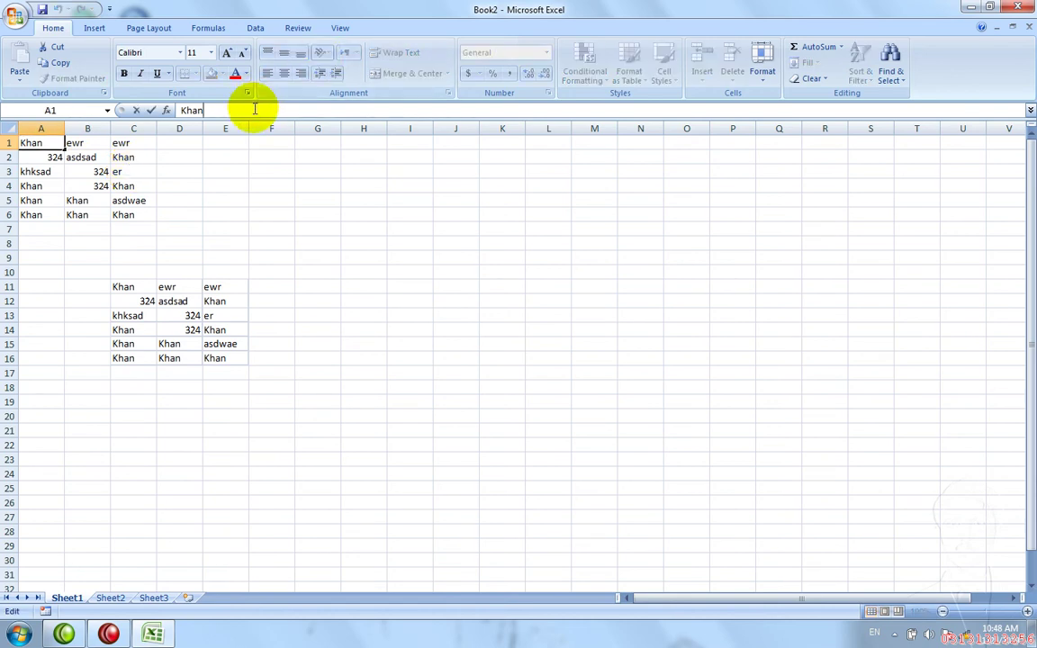
click(225, 256)
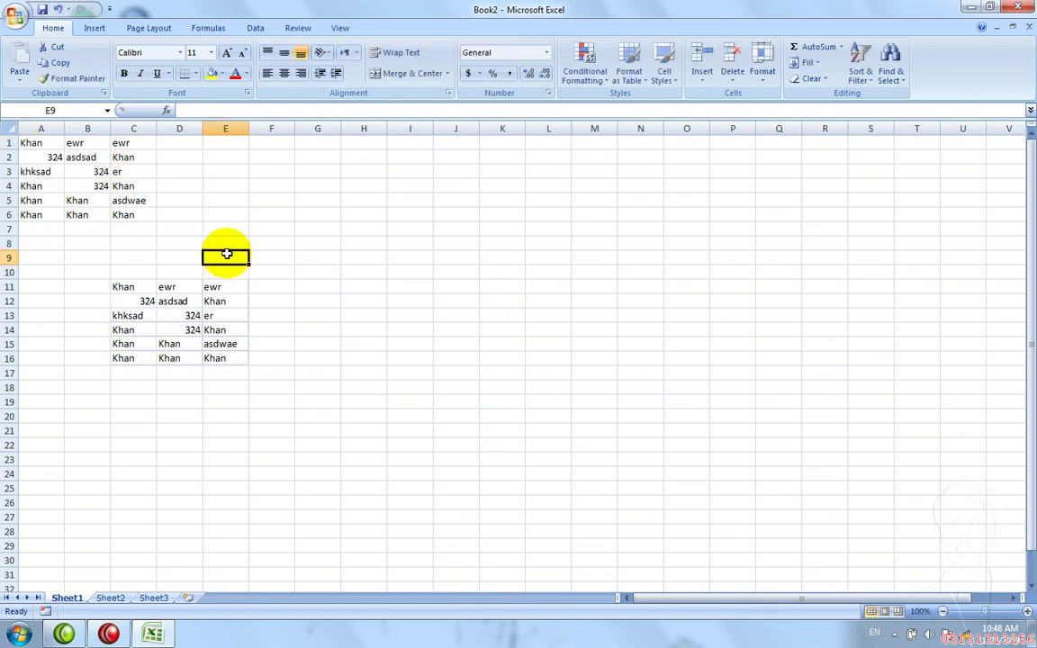
click(216, 306)
Close Book2 without saving and start a new blank workbook.
key(ctrl+w)
key(n)
key(ctrl+n)
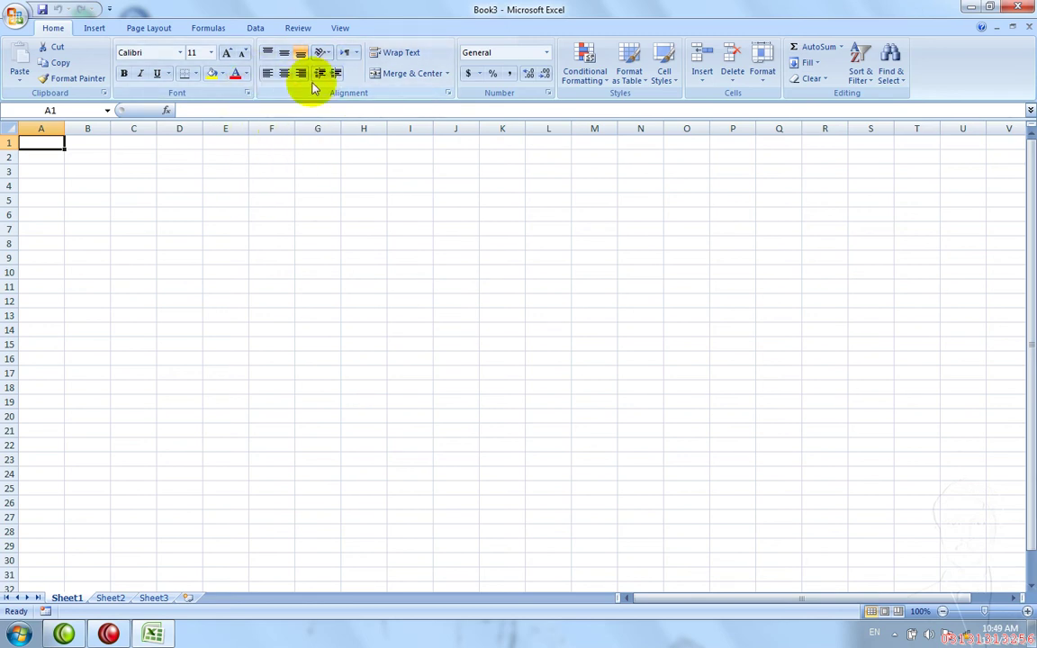
Type khan in F3, select F3:H8, and fill it down and right with Ctrl+D and Ctrl+R.
click(262, 165)
text(khan)
key(Tab)
click(263, 165)
key(shift+Right)
key(shift+Right)
key(shift+Down)
key(shift+Down)
key(shift+Down)
key(shift+Down)
key(shift+Down)
key(ctrl+d)
key(ctrl+r)
Apply Angle Counterclockwise, Angle Clockwise, Vertical Text, Rotate Text Up and Rotate Text Down to the khan cells.
click(324, 56)
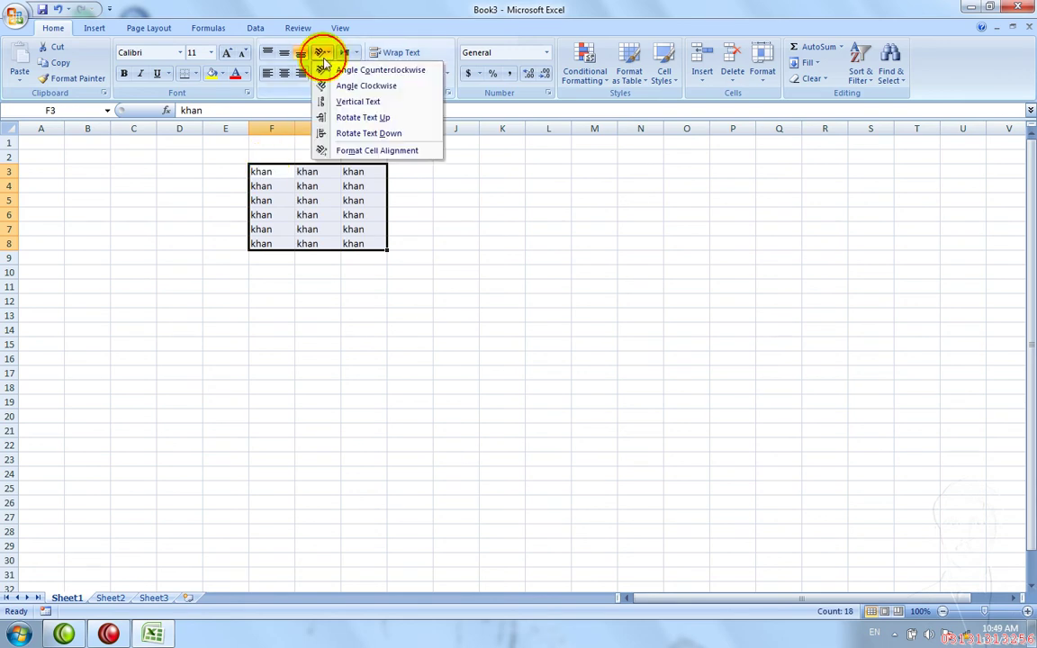
click(327, 72)
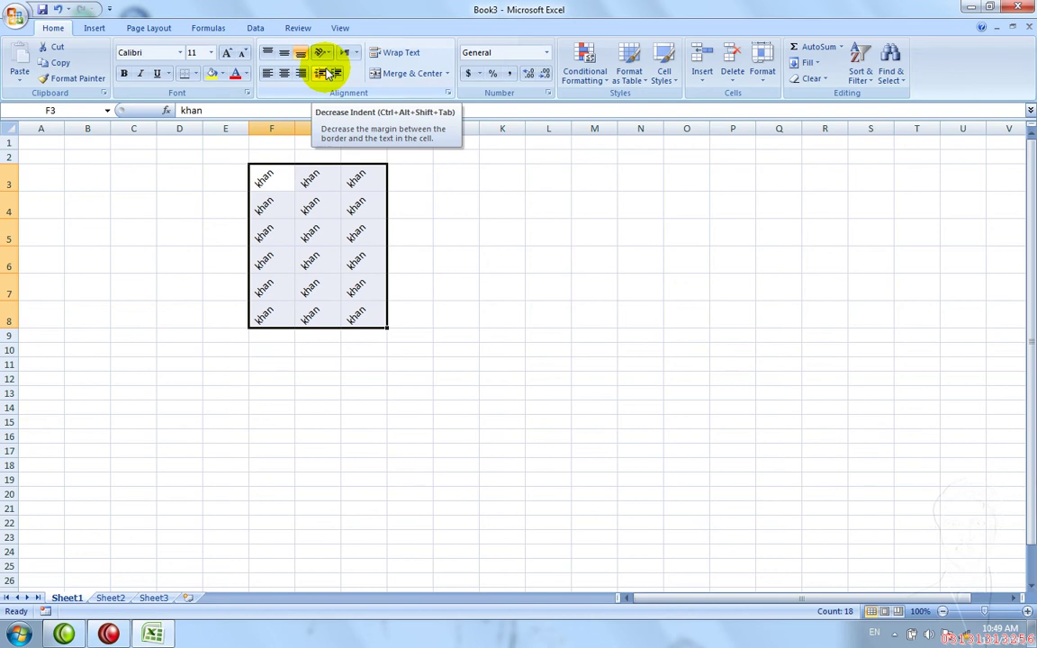
click(322, 53)
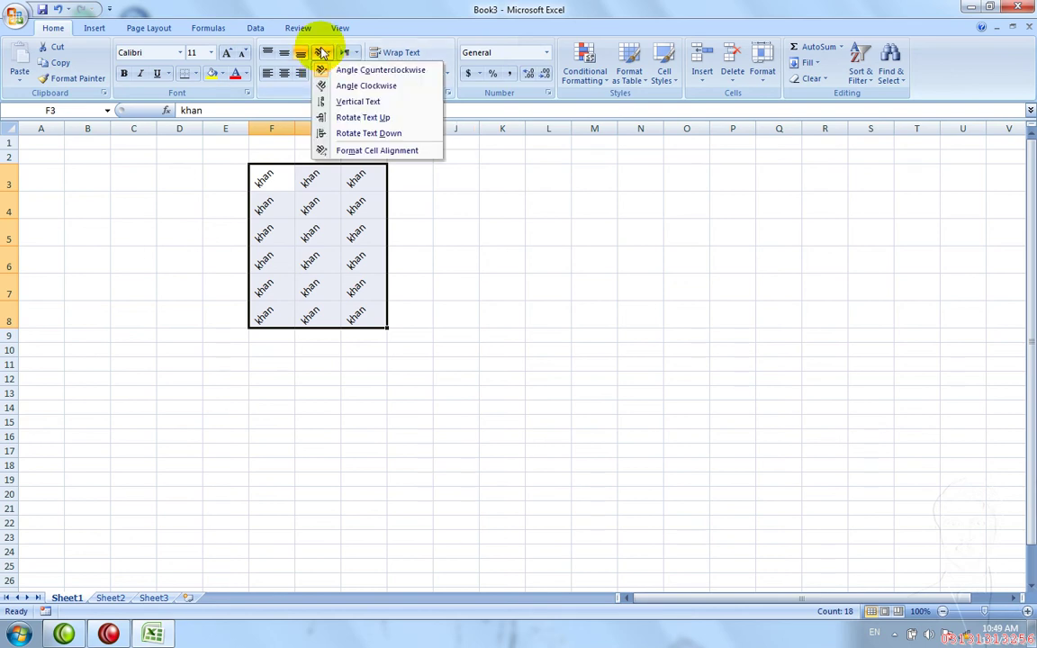
click(343, 86)
click(322, 53)
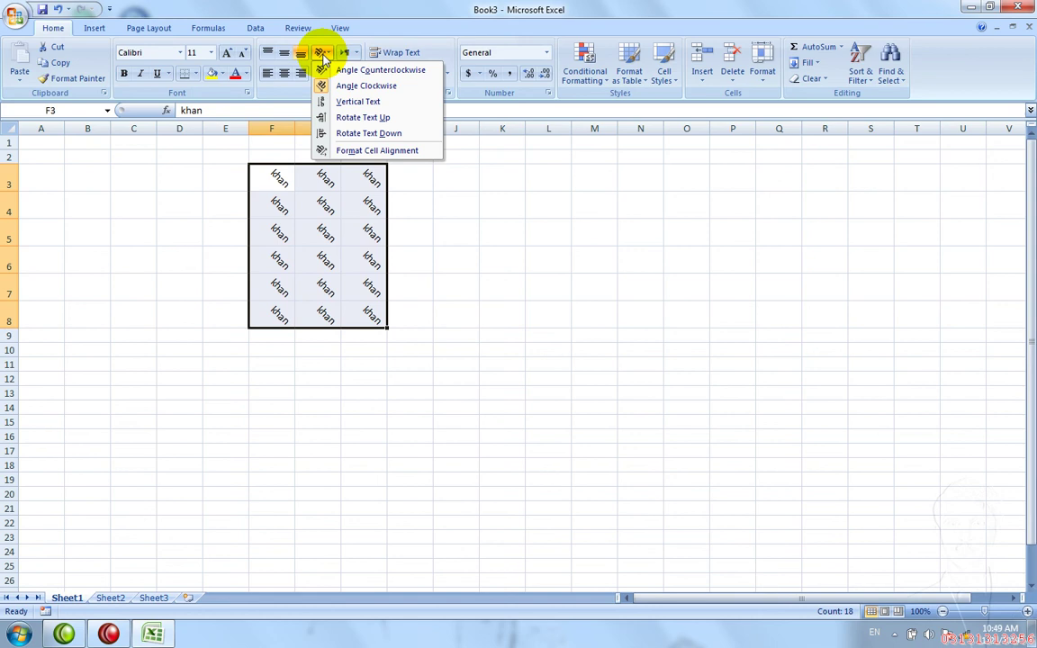
click(330, 102)
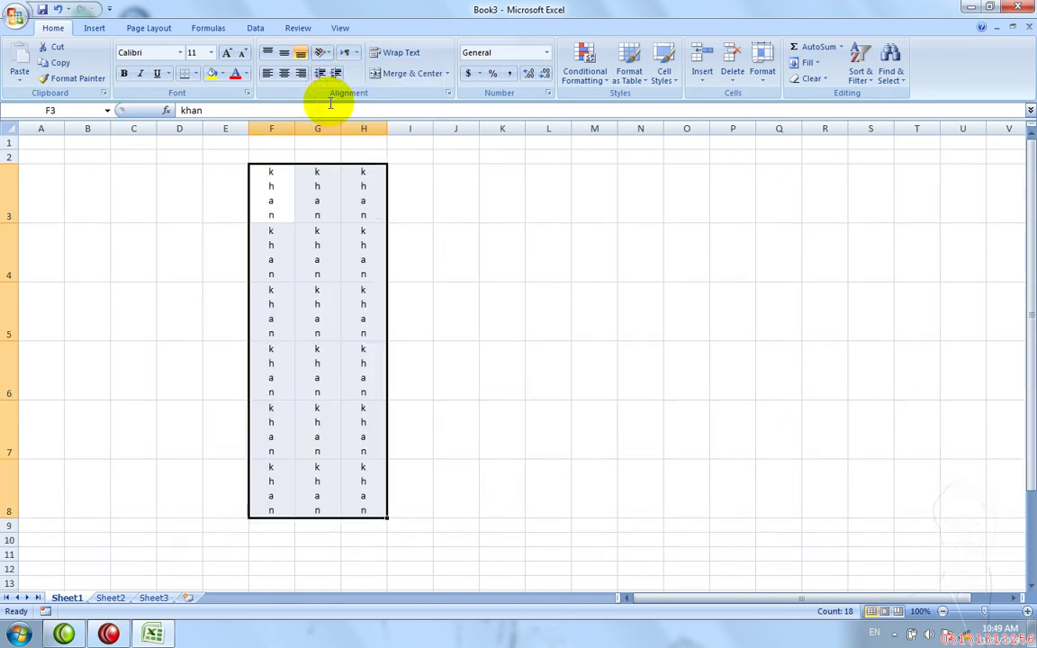
click(320, 53)
click(325, 117)
click(323, 52)
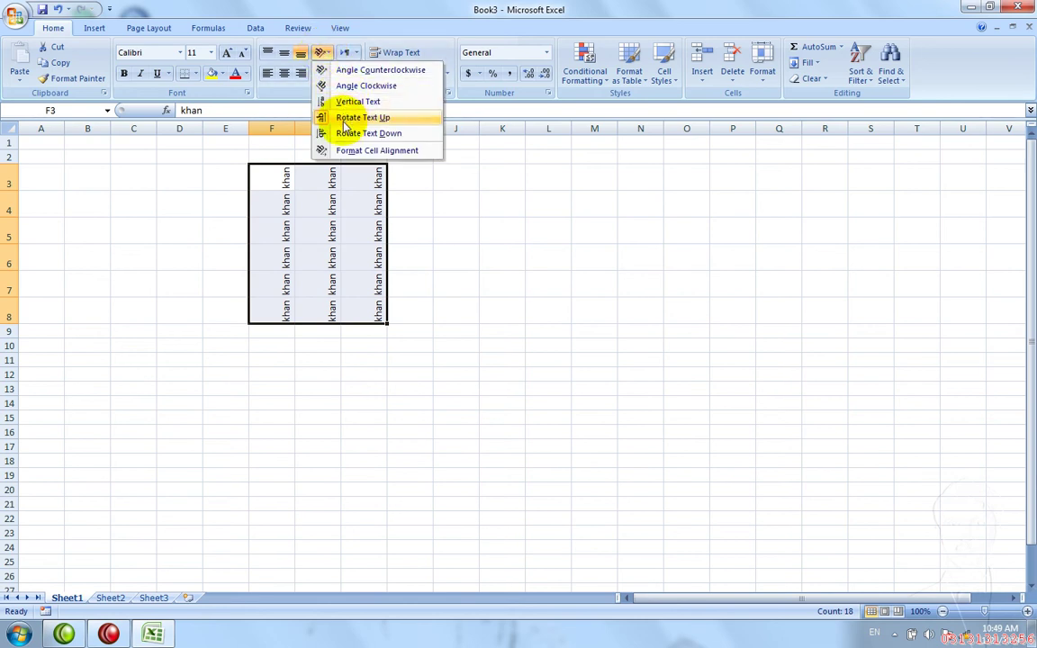
click(329, 133)
Reset the text orientation to 0 degrees in the Format Cells alignment settings.
click(319, 53)
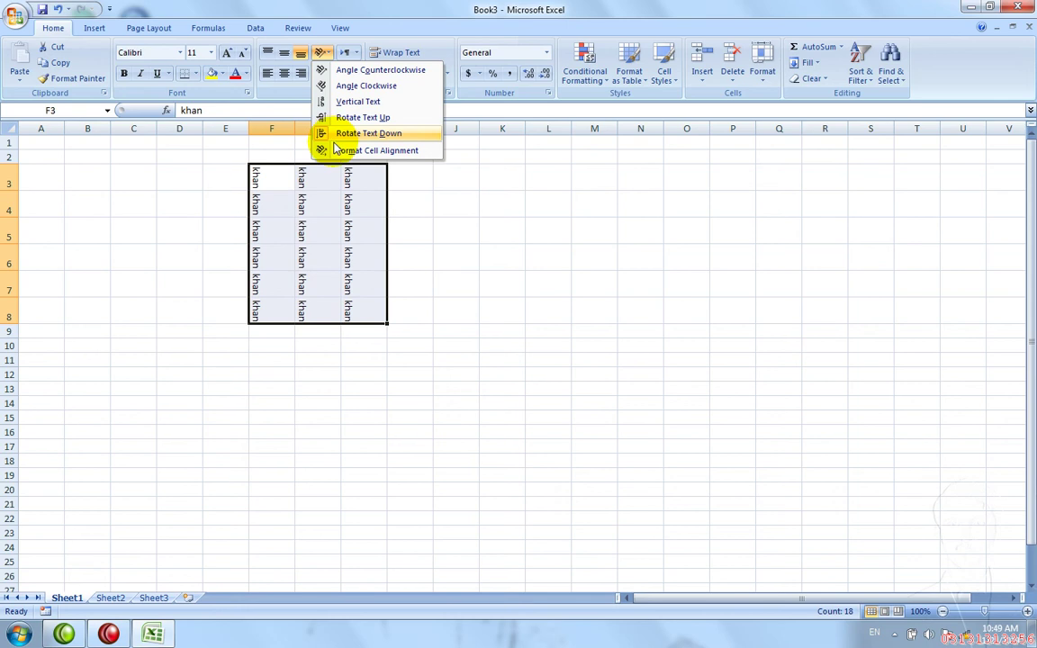
click(334, 151)
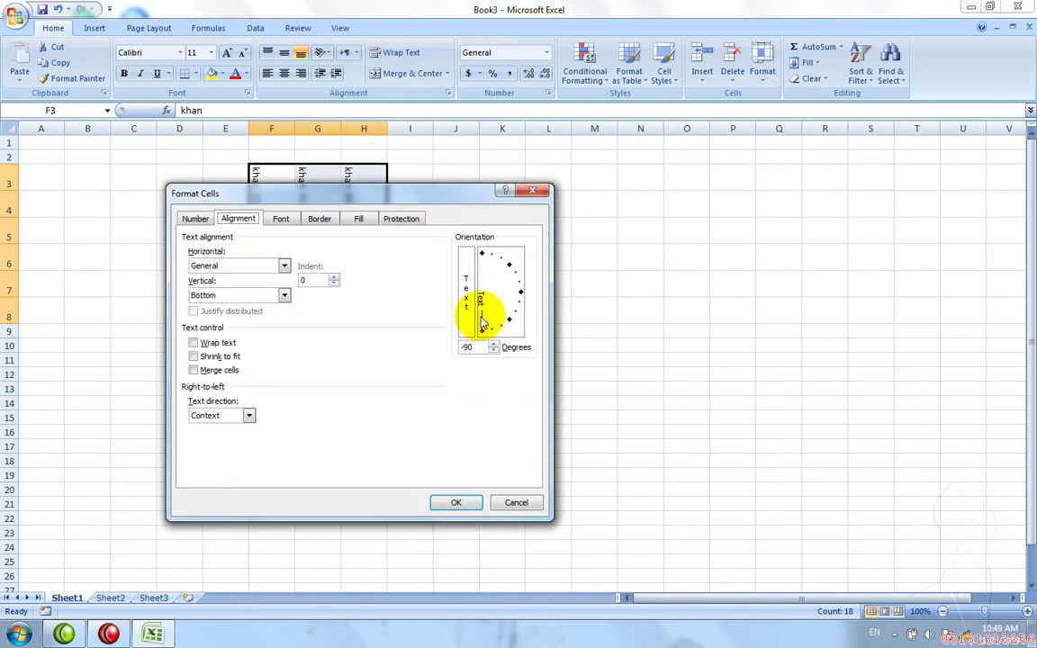
mouse_move(482, 329)
mouse_down()
mouse_move(495, 333)
mouse_move(505, 292)
mouse_up()
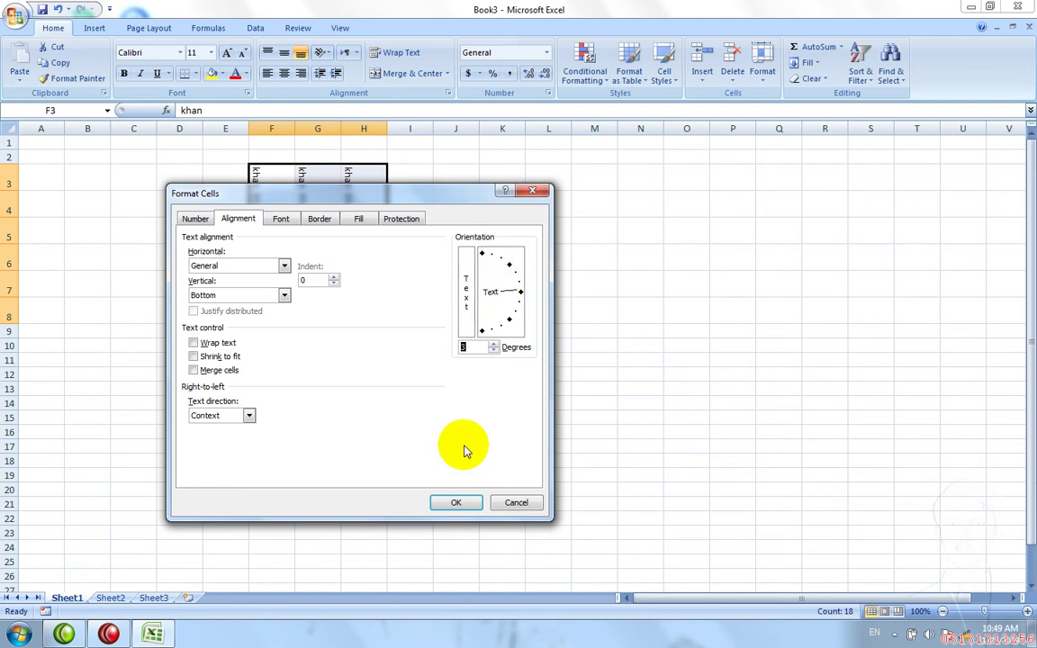
click(457, 500)
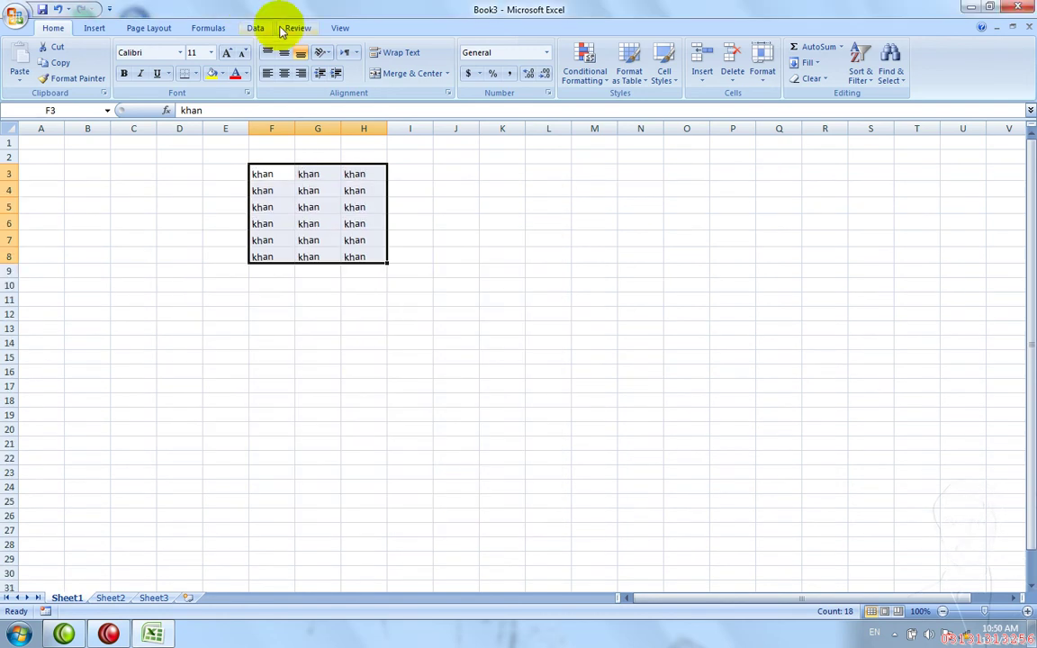
Increase the indent of the khan text five times, then decrease it three times.
click(336, 74)
click(336, 74)
click(337, 74)
click(339, 75)
click(339, 76)
click(338, 76)
click(338, 75)
click(320, 74)
click(320, 74)
click(320, 74)
click(320, 74)
click(320, 74)
click(320, 74)
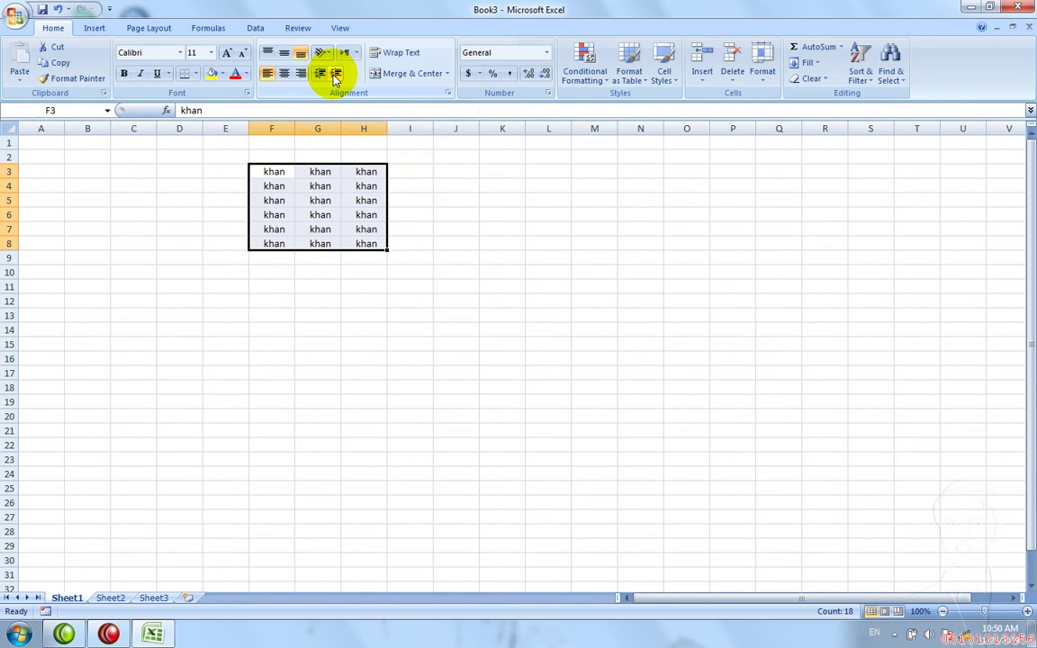
Switch to other open windows with Alt+Tab twice, returning to the Excel workbook each time.
key(alt+Tab)
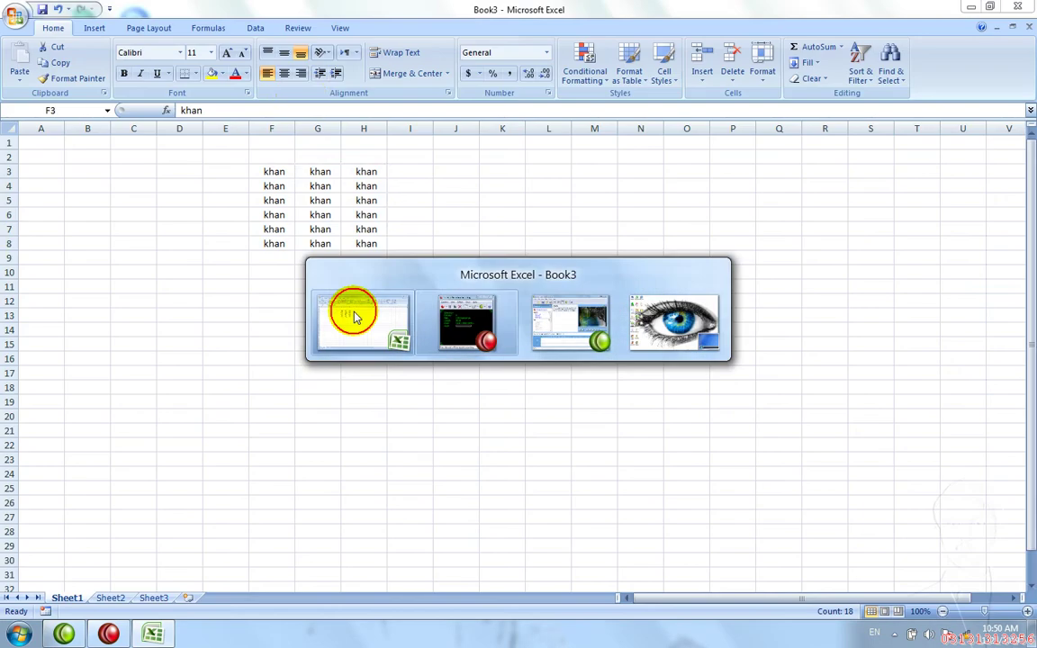
click(354, 301)
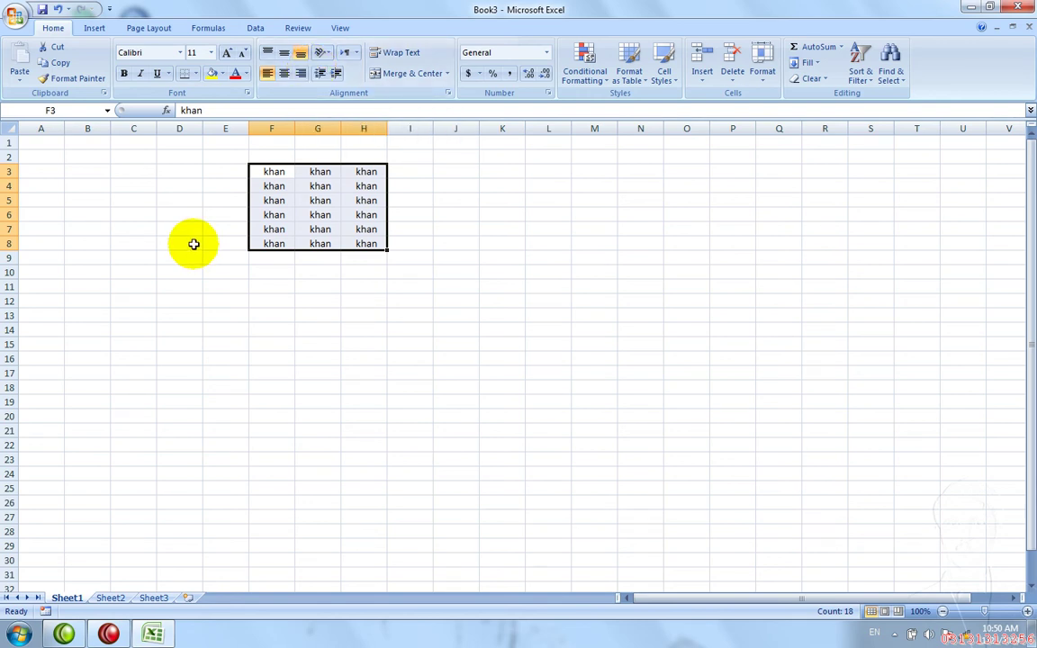
key(alt+shift+Tab)
key(alt+shift+Tab)
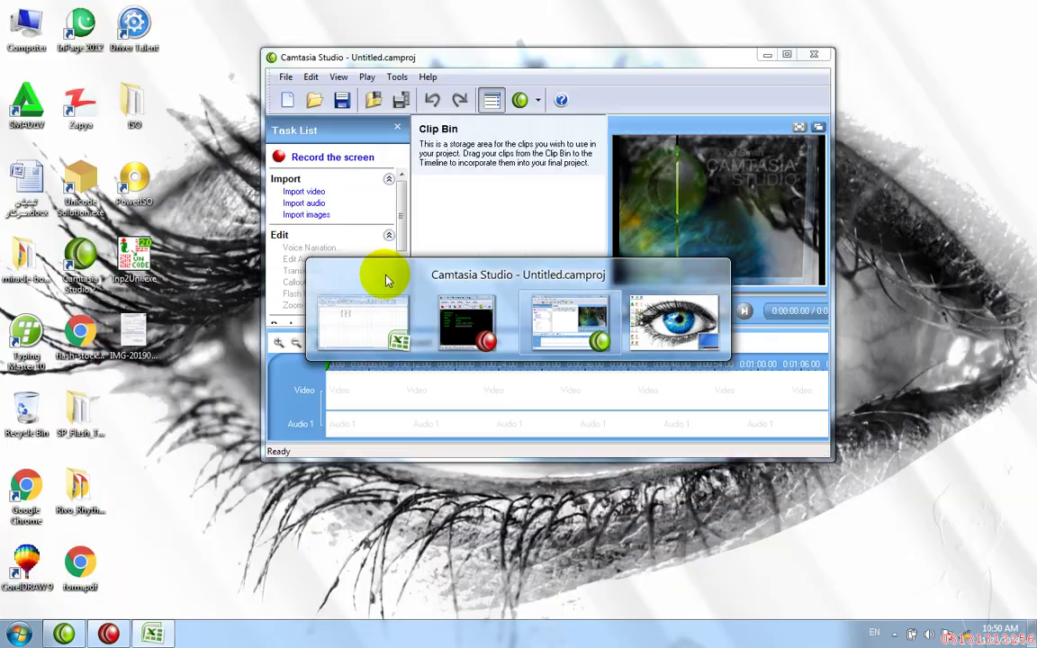
click(369, 288)
Launch Word via Run 'winword', generate =rand() sample text, and indent all of it.
key(super+r)
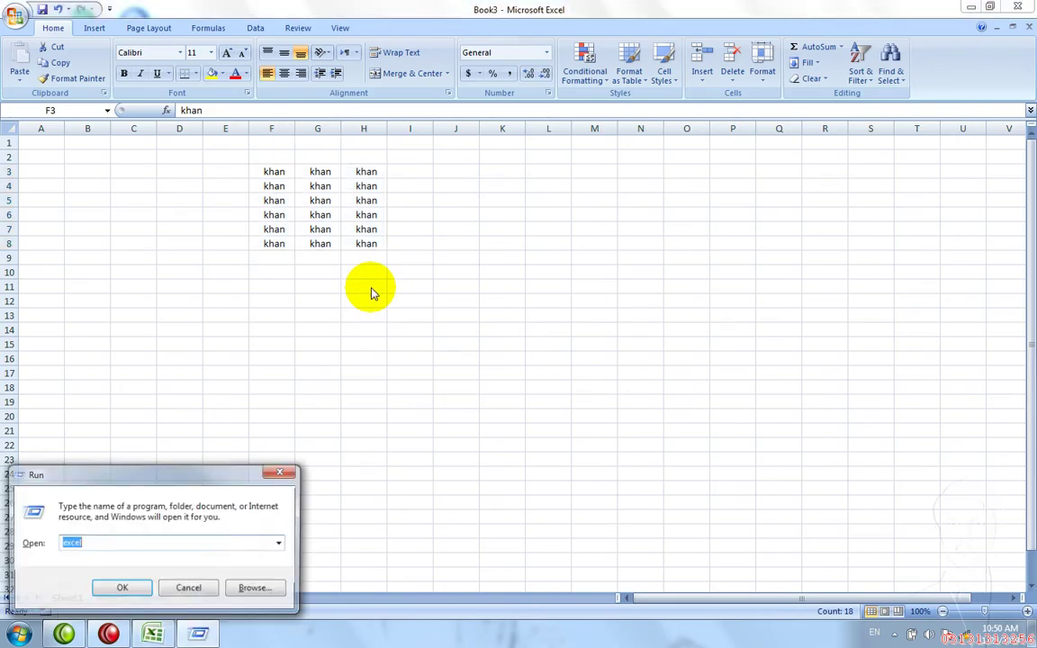
text(winword)
key(Return)
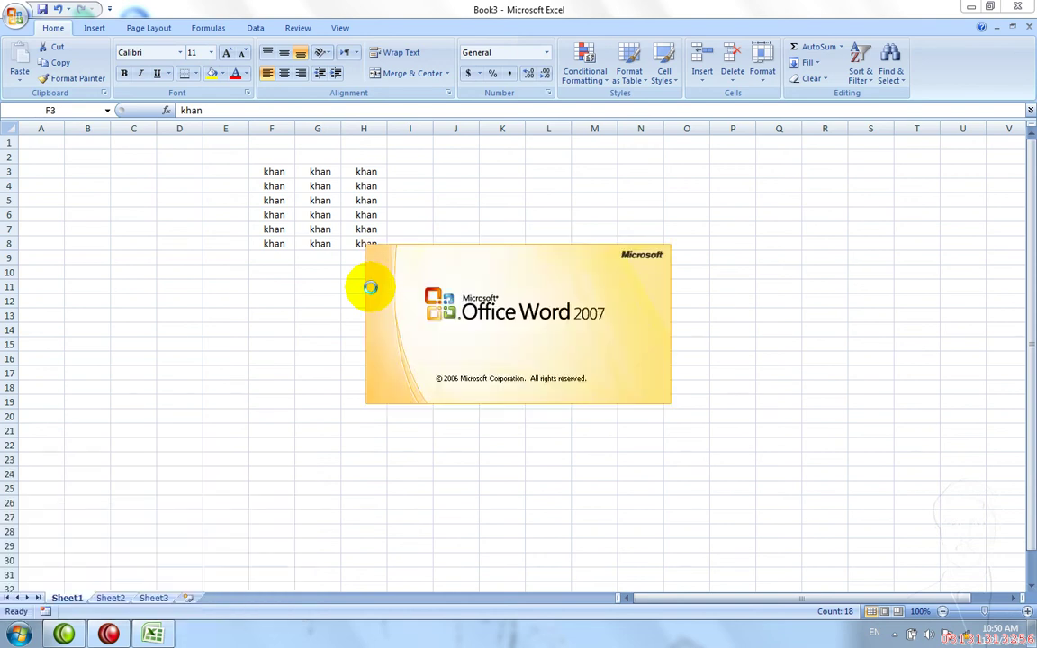
text(=rand())
key(Return)
key(ctrl+a)
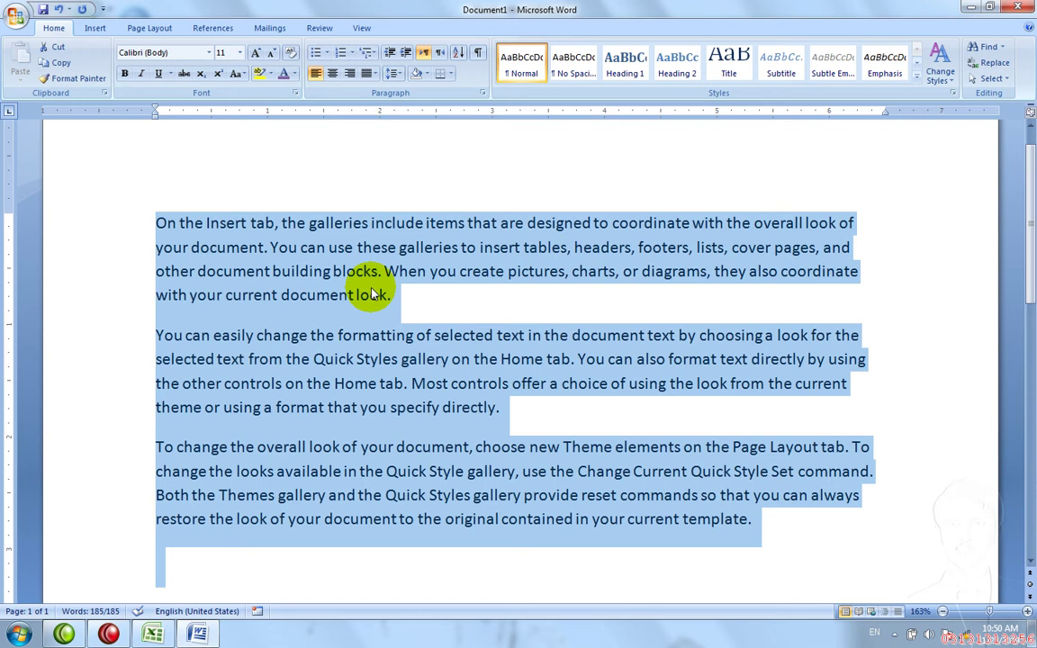
key(ctrl+m)
key(ctrl+m)
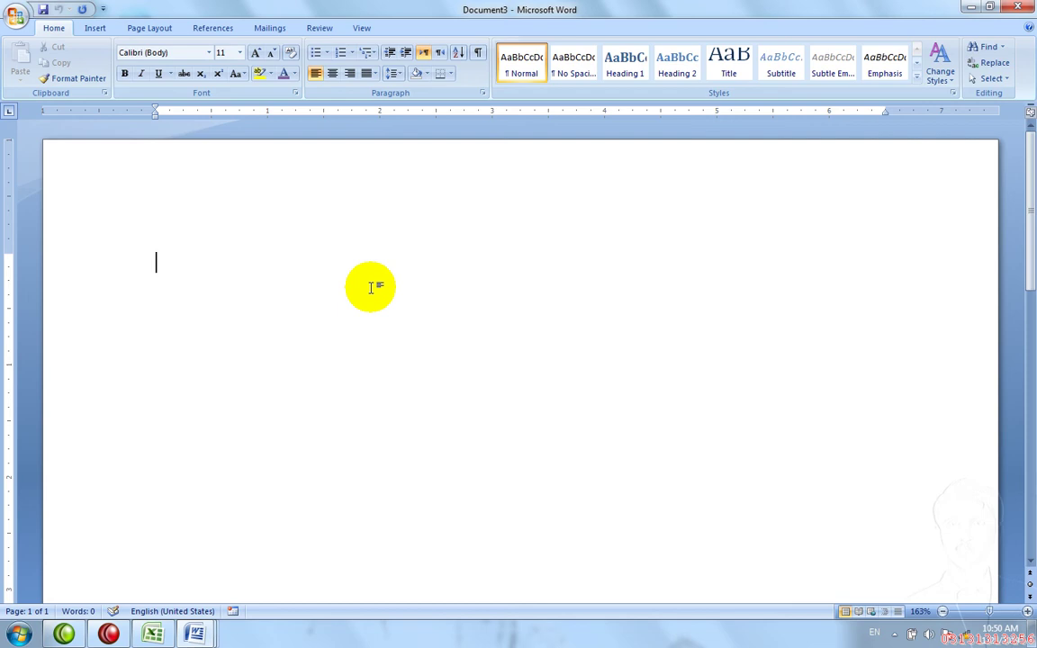
Close both Word documents without saving.
click(1015, 7)
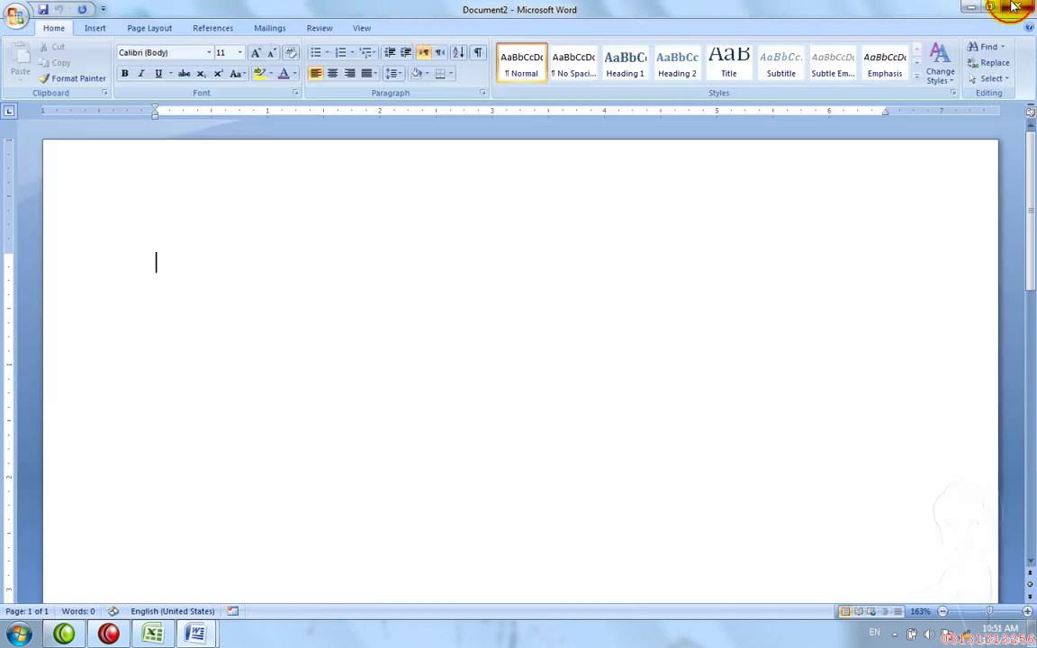
click(1015, 7)
key(n)
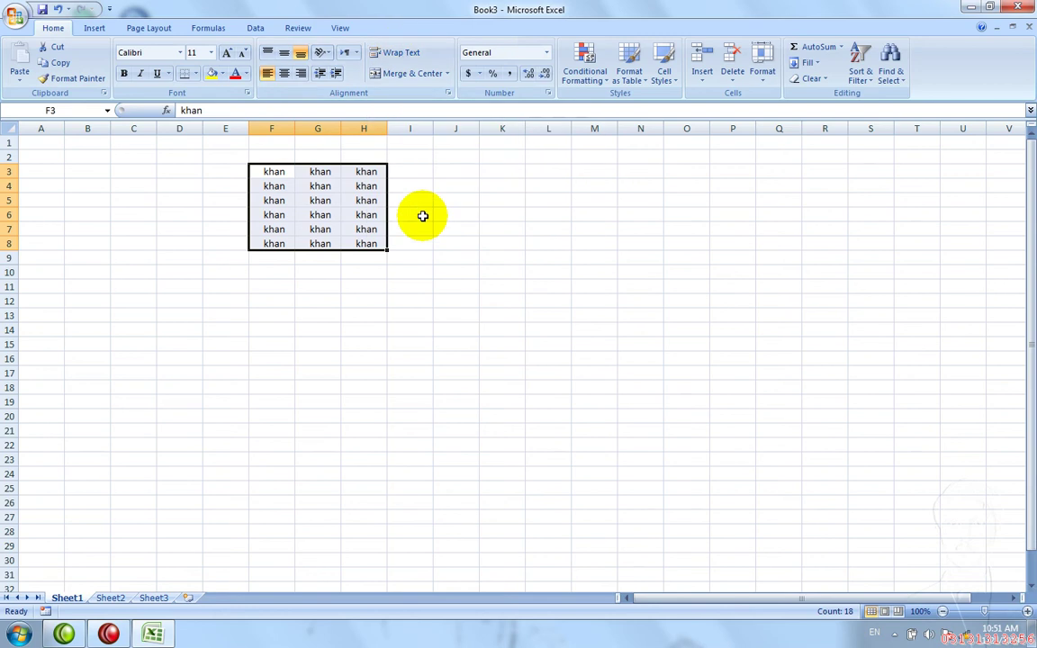
Enter 'Microsoft Excel' in cell A2.
click(450, 209)
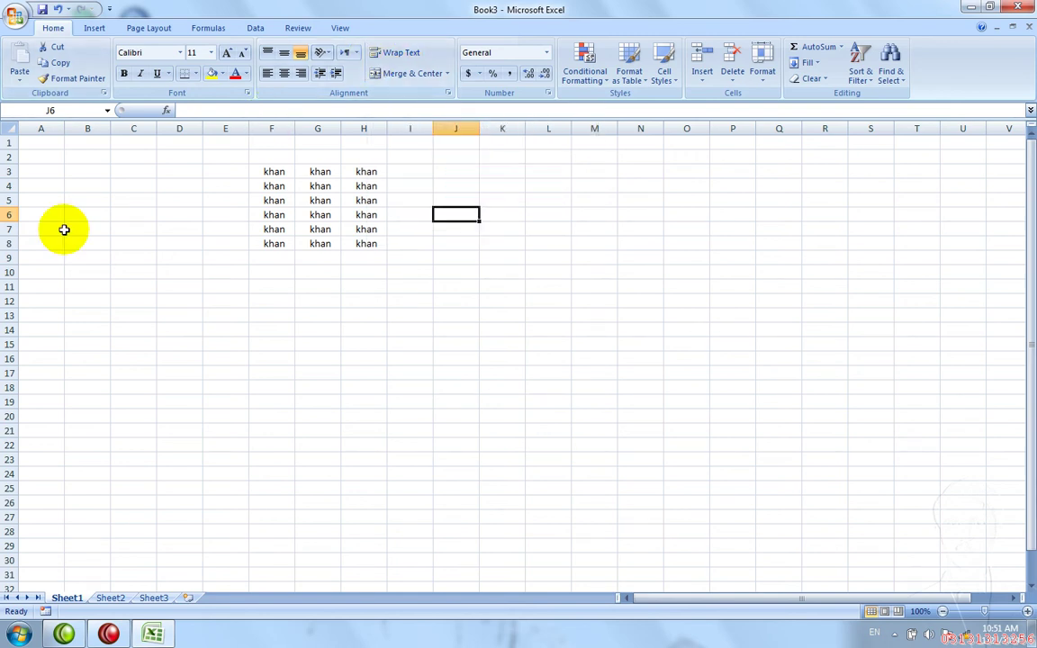
click(40, 155)
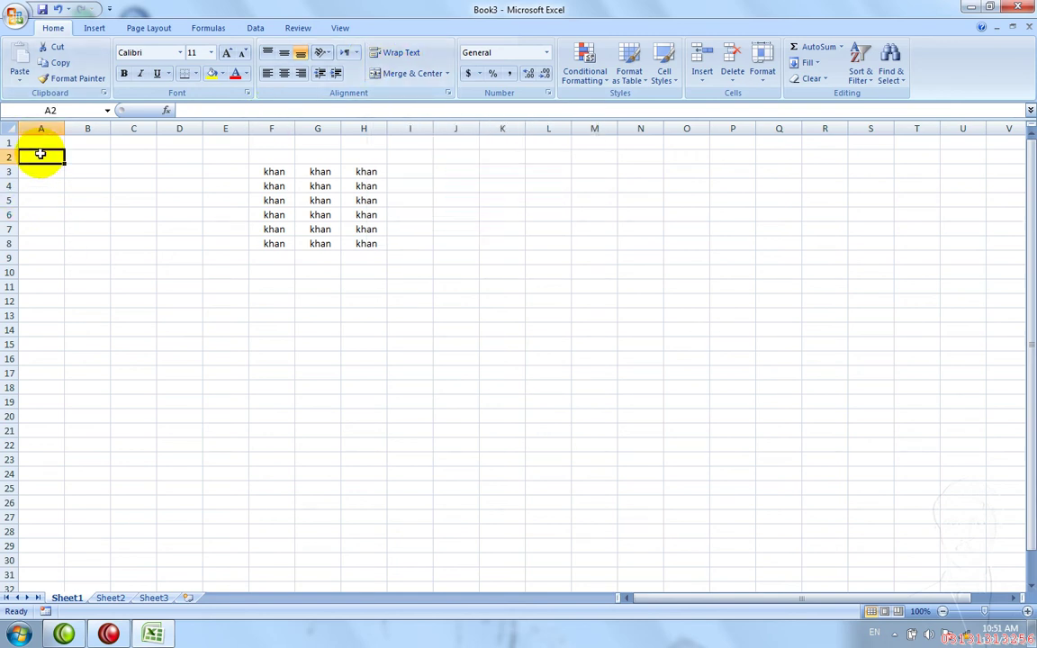
double_click(40, 155)
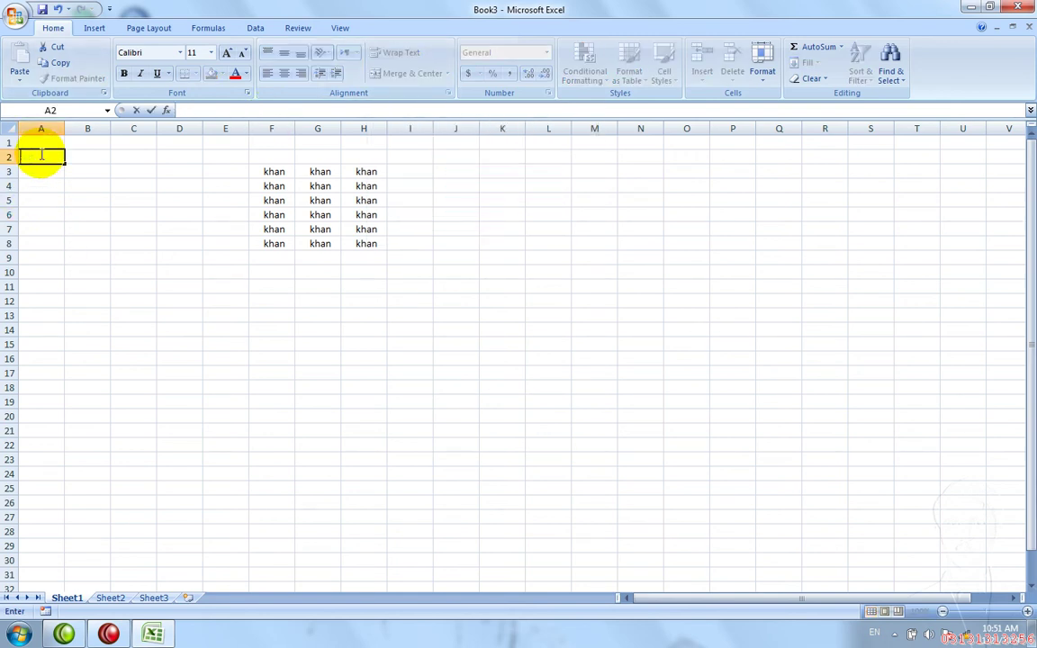
text(Microsoft Excel)
key(Tab)
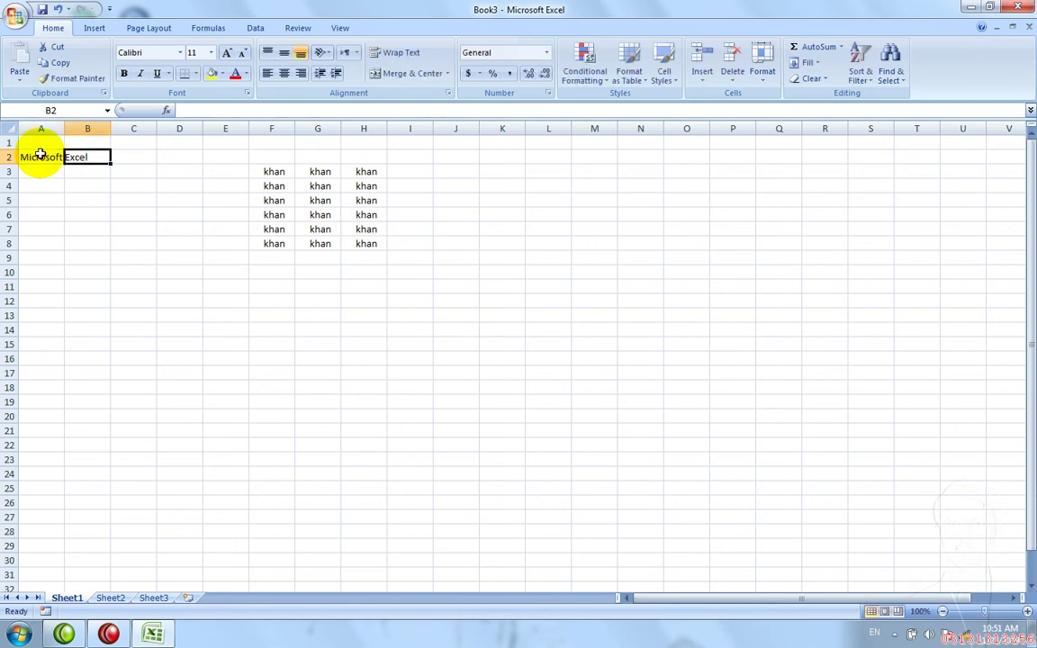
click(40, 154)
key(Tab)
Type a test entry in A3, then clear it with Delete.
key(Return)
text(M)
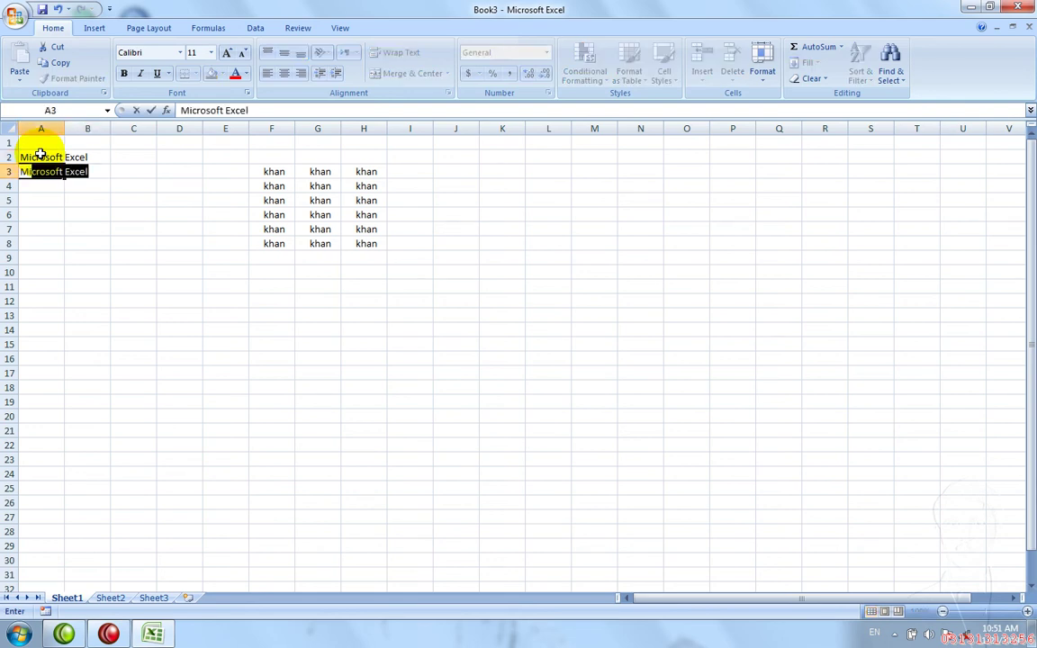
text(icsoft)
key(BackSpace)
key(BackSpace)
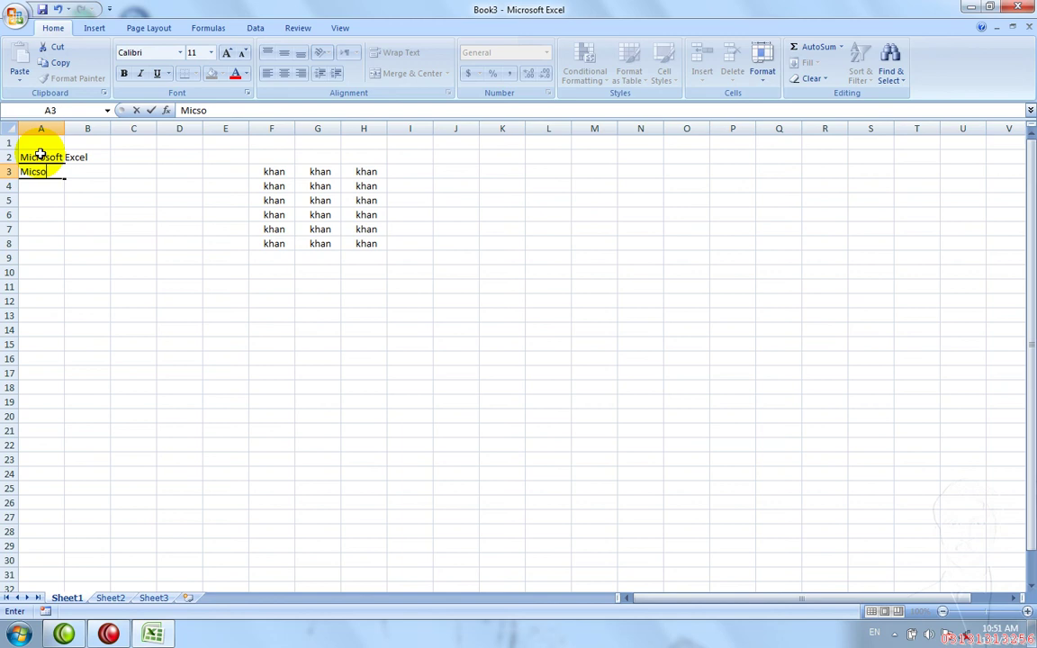
text(ft Exc)
key(BackSpace)
key(BackSpace)
text(c)
key(BackSpace)
text(xce)
key(BackSpace)
key(BackSpace)
key(BackSpace)
key(BackSpace)
key(Return)
key(Up)
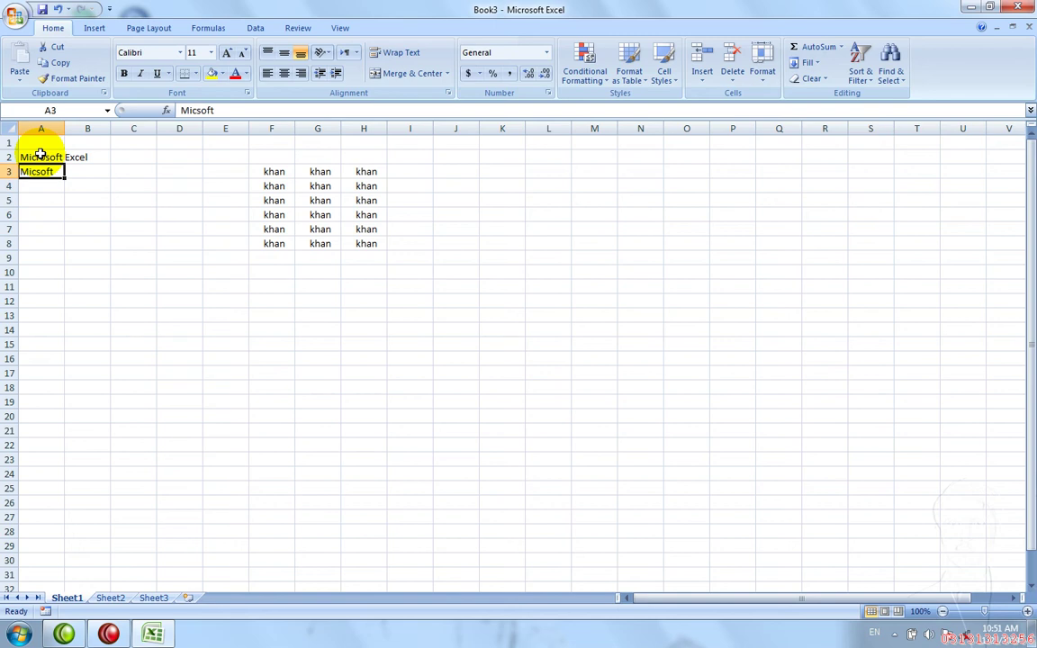
key(Delete)
Enter 43534 in cell B2.
click(40, 155)
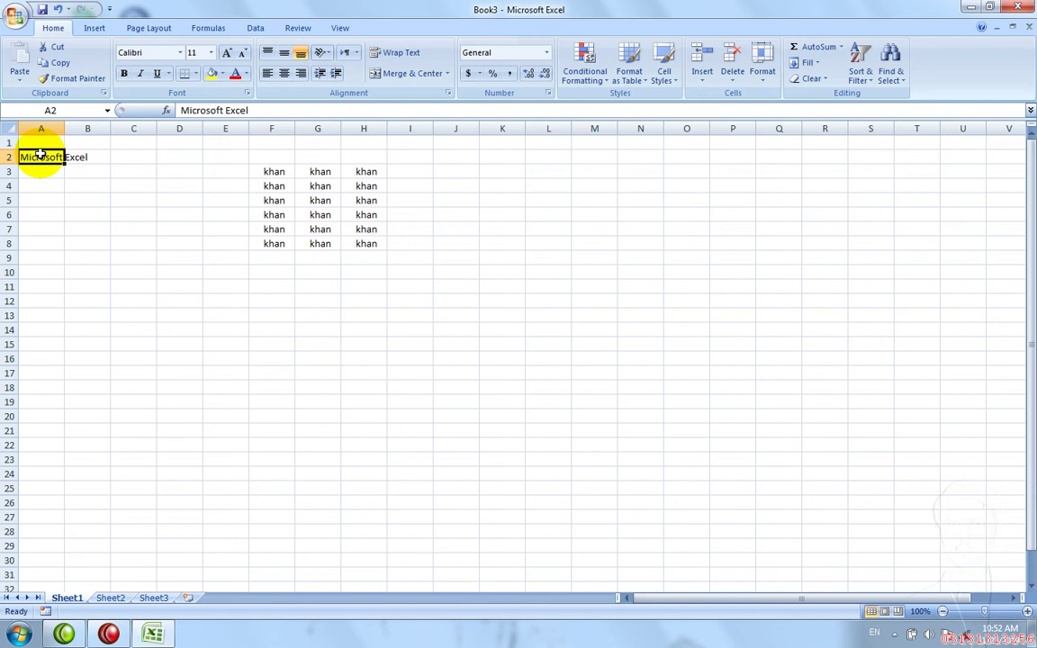
key(Right)
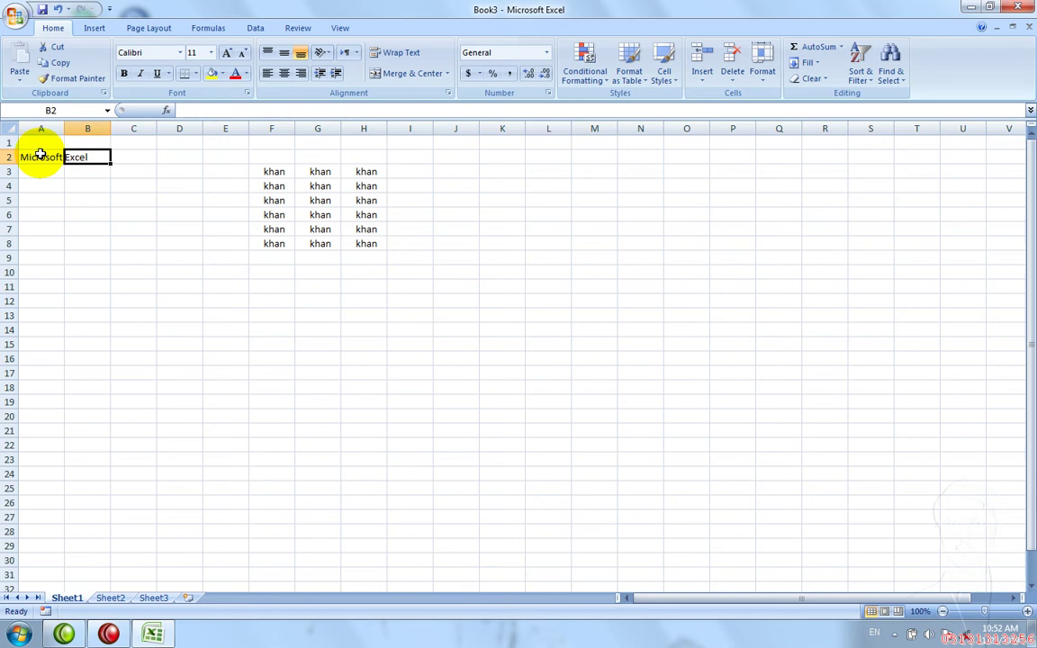
text(43534)
key(Return)
click(40, 155)
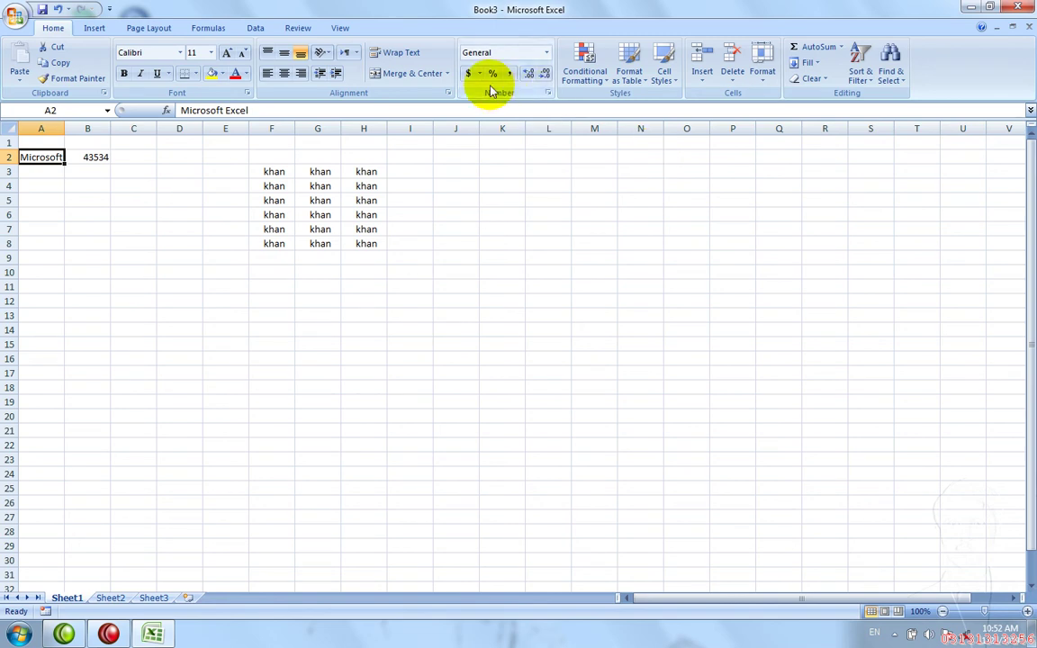
Turn on Wrap Text for A2, then select the range G13:K20.
click(404, 56)
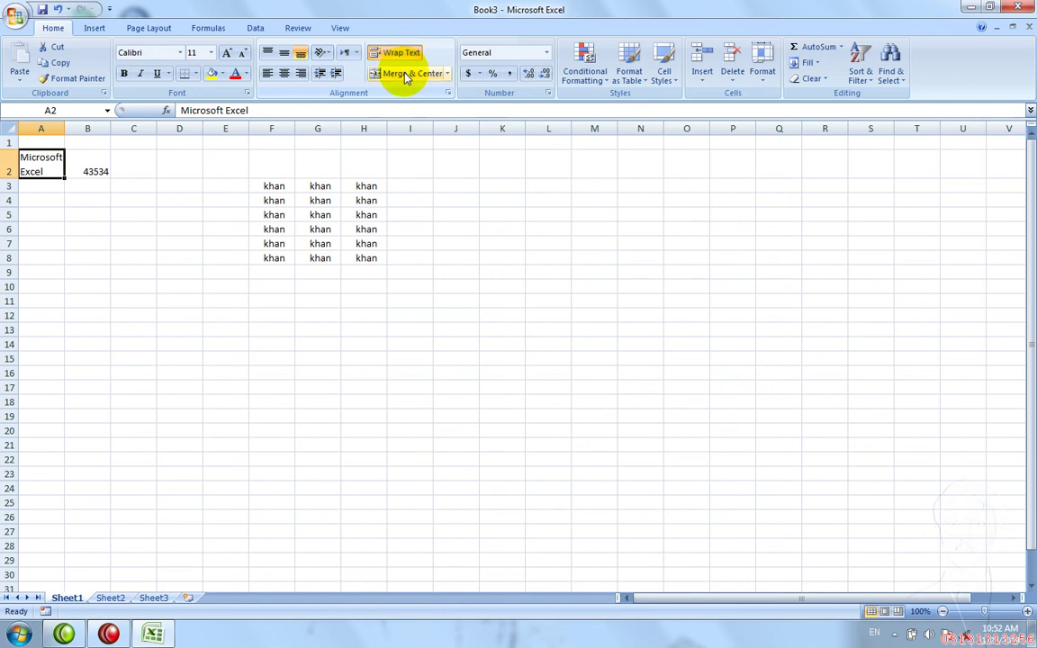
mouse_move(306, 300)
mouse_down()
mouse_move(343, 306)
mouse_move(442, 370)
mouse_move(504, 371)
mouse_up()
drag(306, 329, 506, 426)
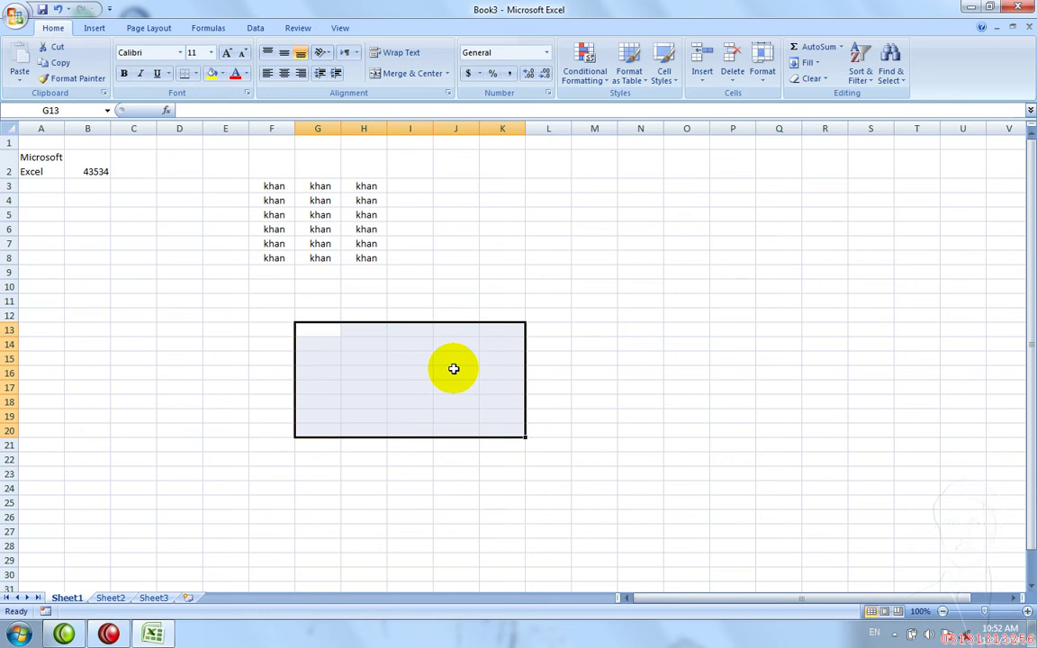
Type 'Note: The quick brown fox jumps over the lazy dog.' into G13.
key(shift+BackSpace)
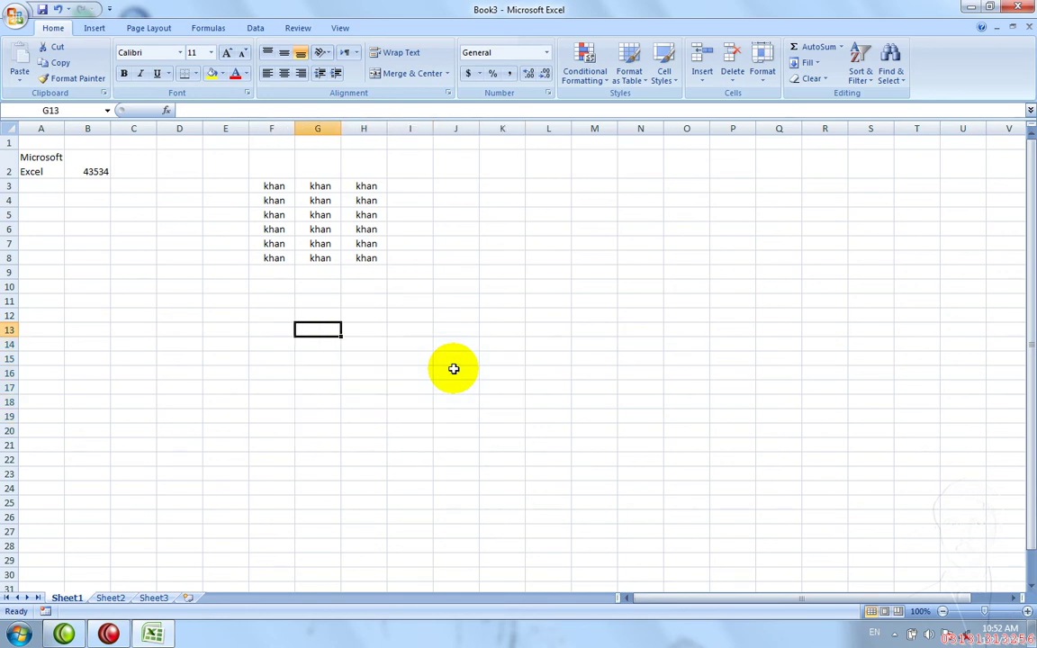
text(Not)
text(es:)
key(BackSpace)
key(BackSpace)
text(:The)
key(BackSpace)
text(e qwu)
key(BackSpace)
key(BackSpace)
text(qu)
key(BackSpace)
key(BackSpace)
text(uick brow)
key(BackSpace)
key(BackSpace)
text(own fox jumps over the lazy dog.)
key(Return)
Select the range G13:K17 starting from the note cell.
key(Up)
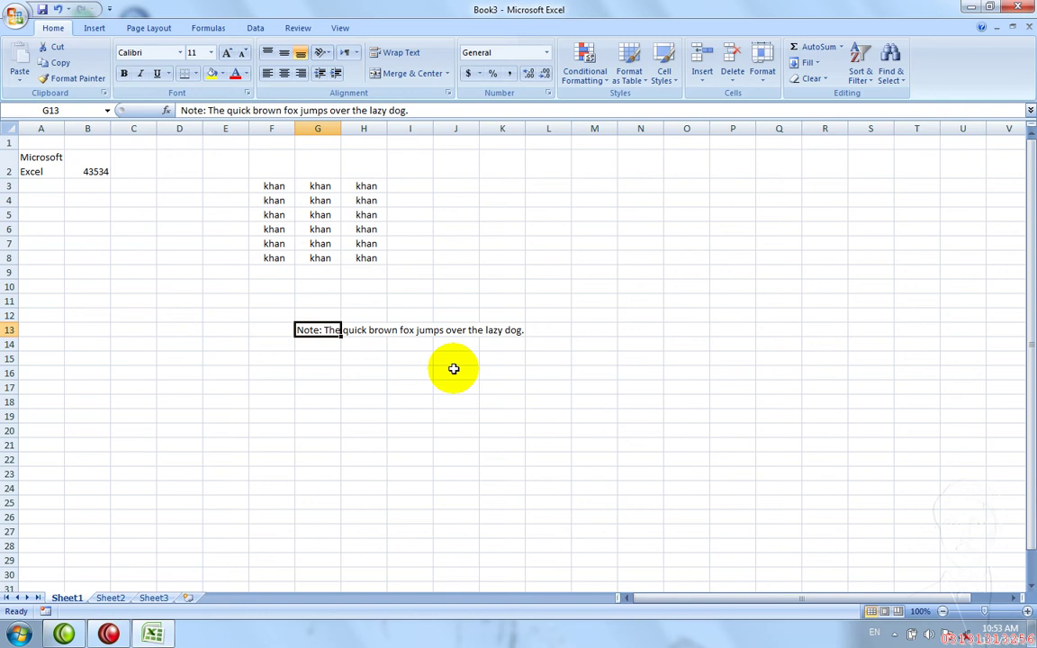
key(shift+Right)
key(shift+Right)
key(shift+Right)
key(shift+Right)
key(shift+Down)
key(shift+Down)
key(shift+Down)
key(shift+Down)
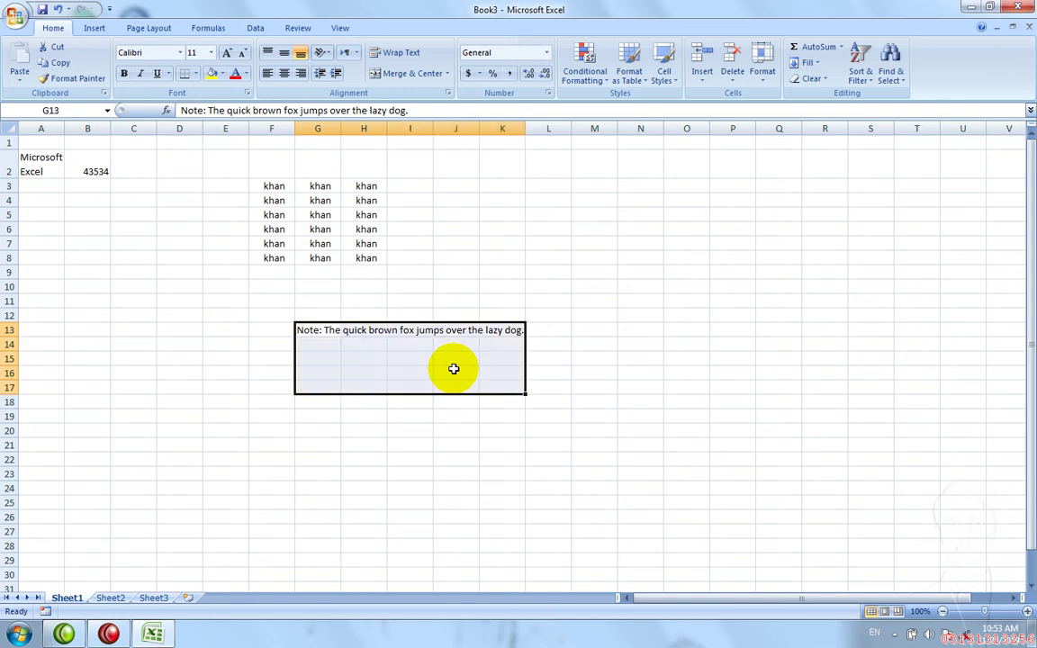
Merge & Center G13:K17, then apply Merge Across to each row of K6:N10.
click(391, 77)
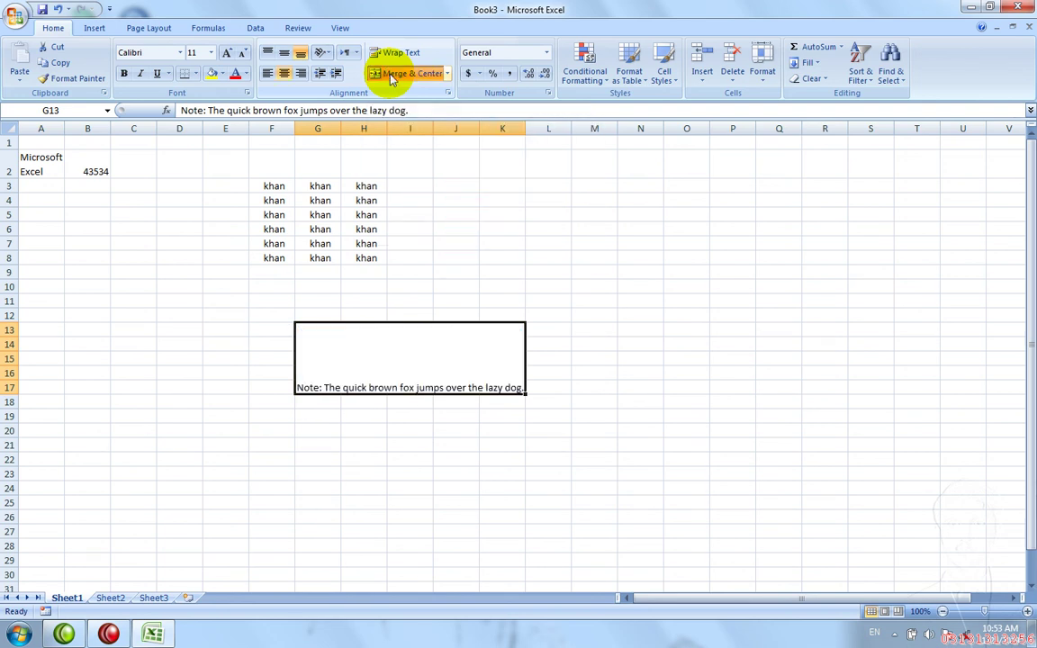
click(447, 76)
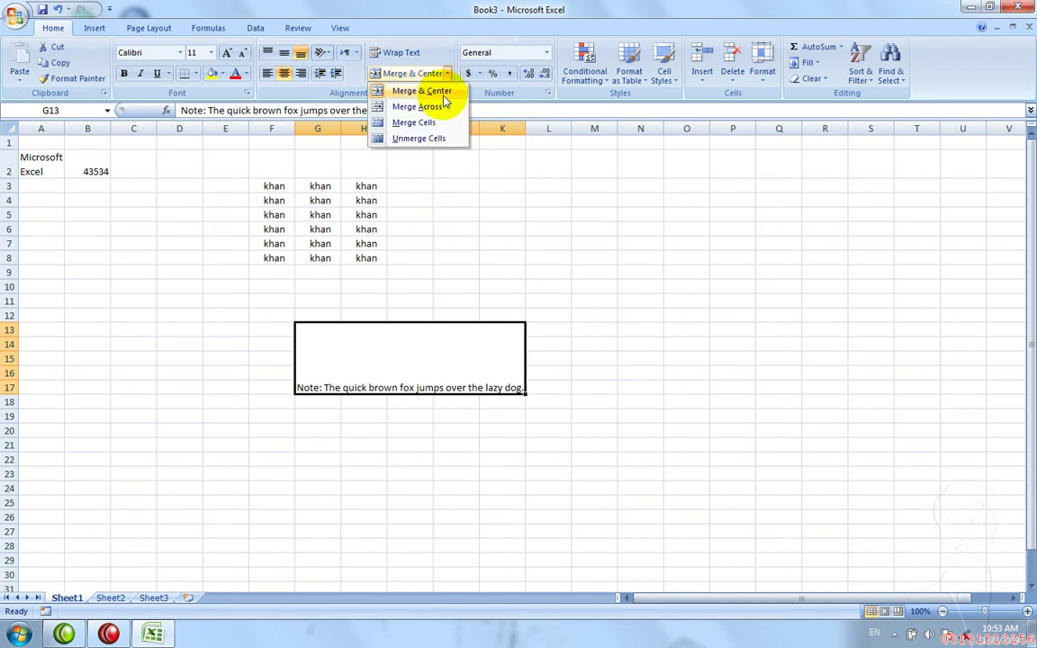
click(505, 197)
drag(520, 225, 661, 282)
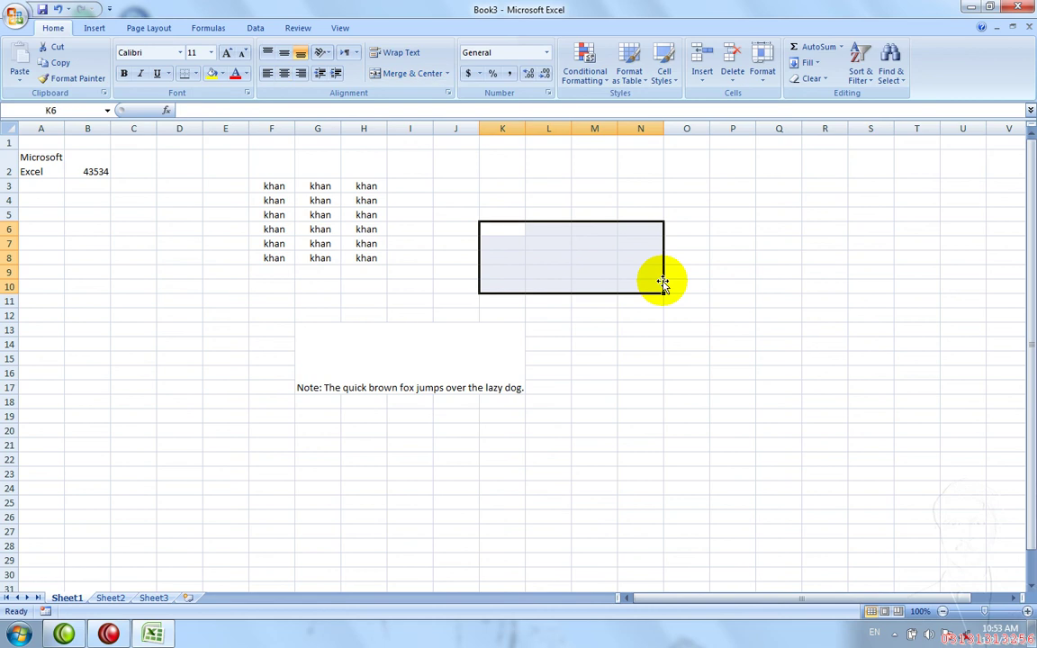
click(447, 76)
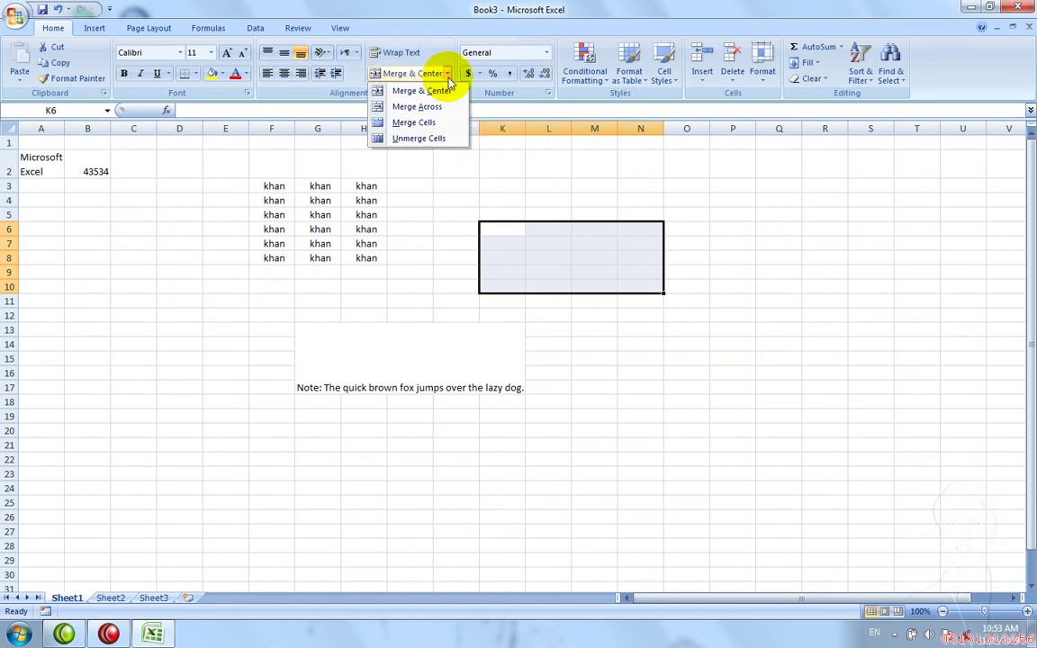
click(449, 106)
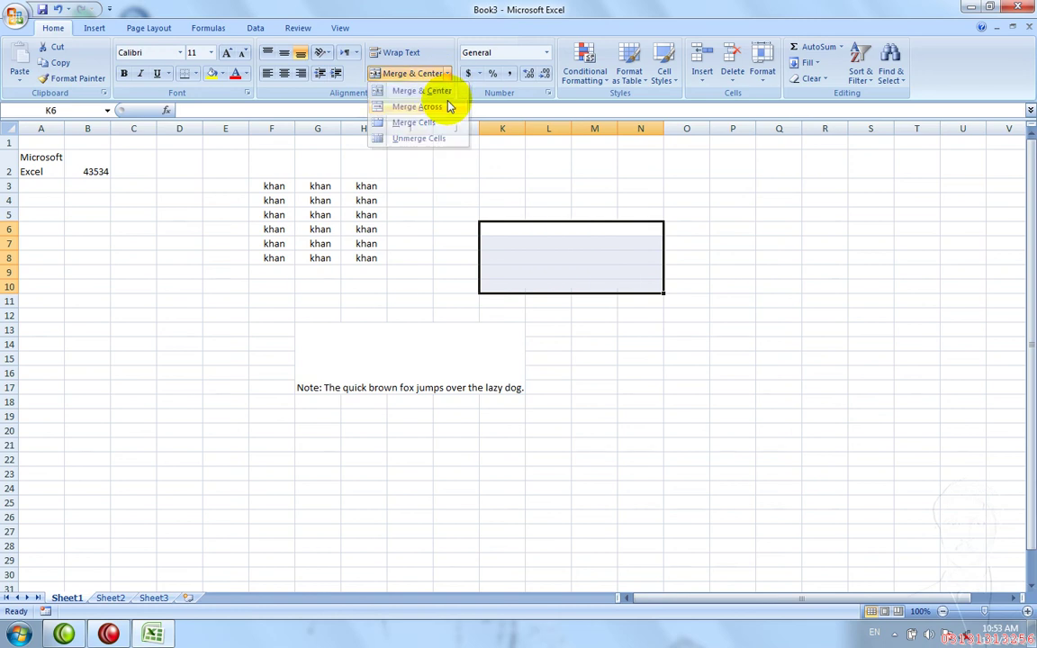
click(570, 253)
click(563, 234)
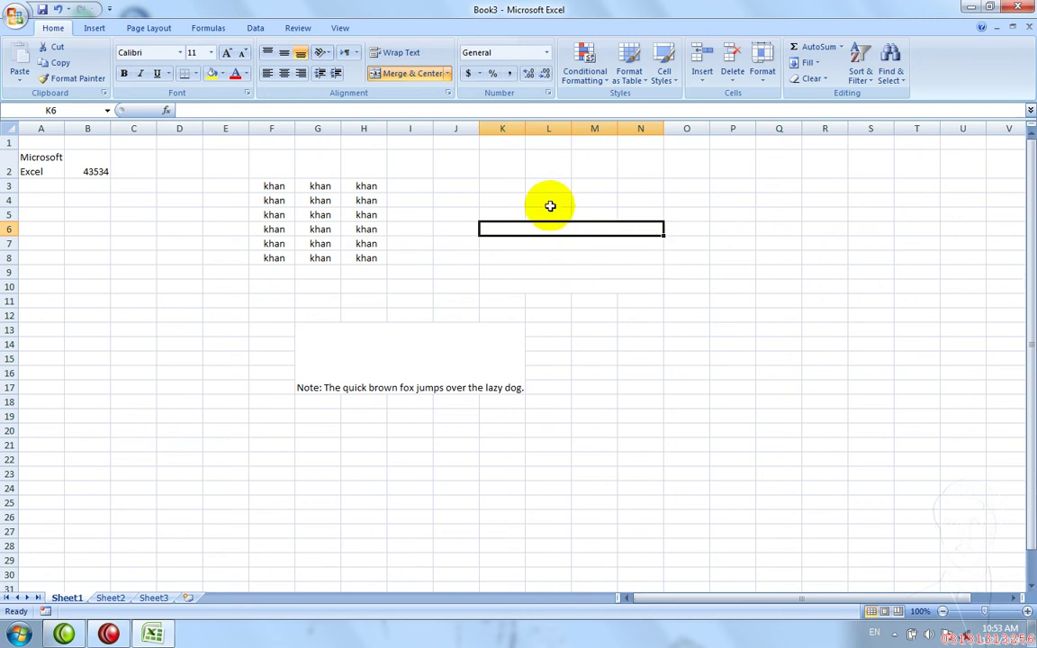
drag(707, 231, 909, 423)
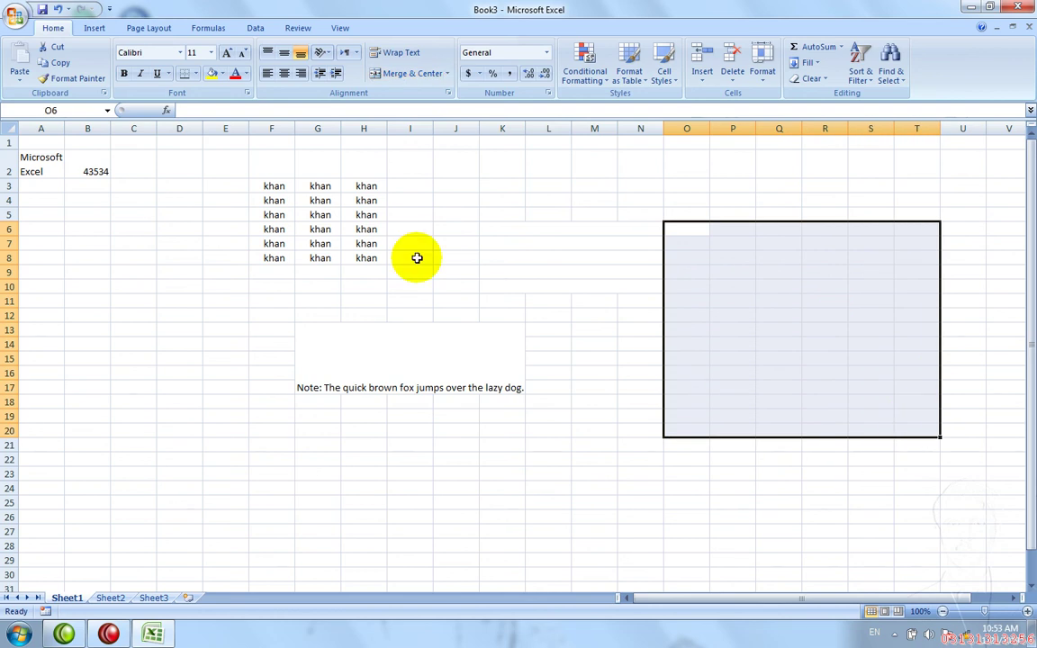
click(447, 74)
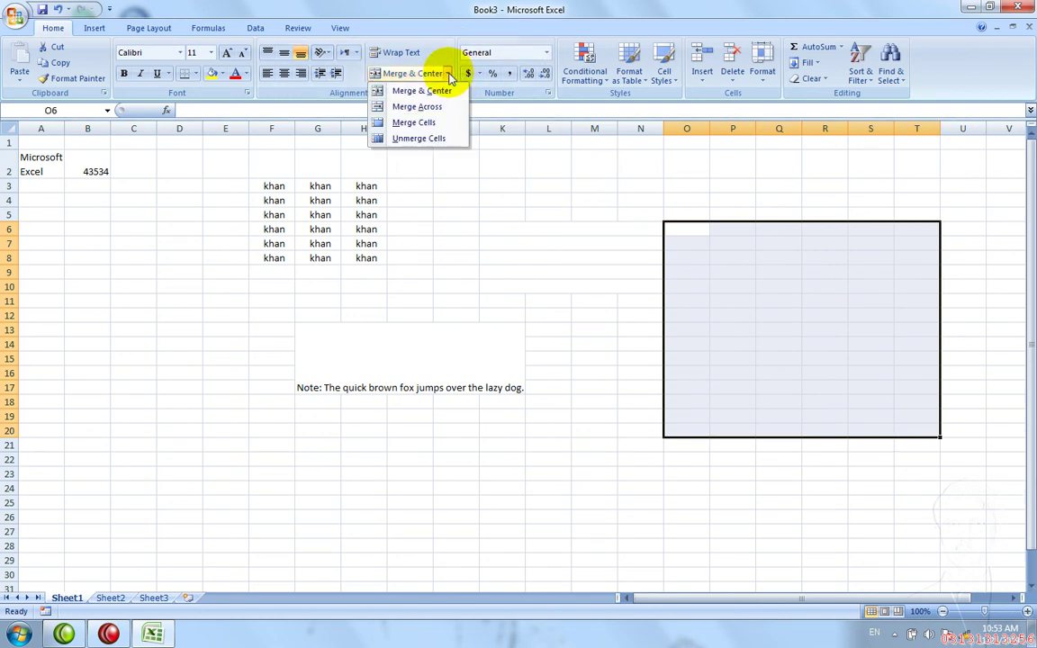
click(425, 122)
key(ctrl+z)
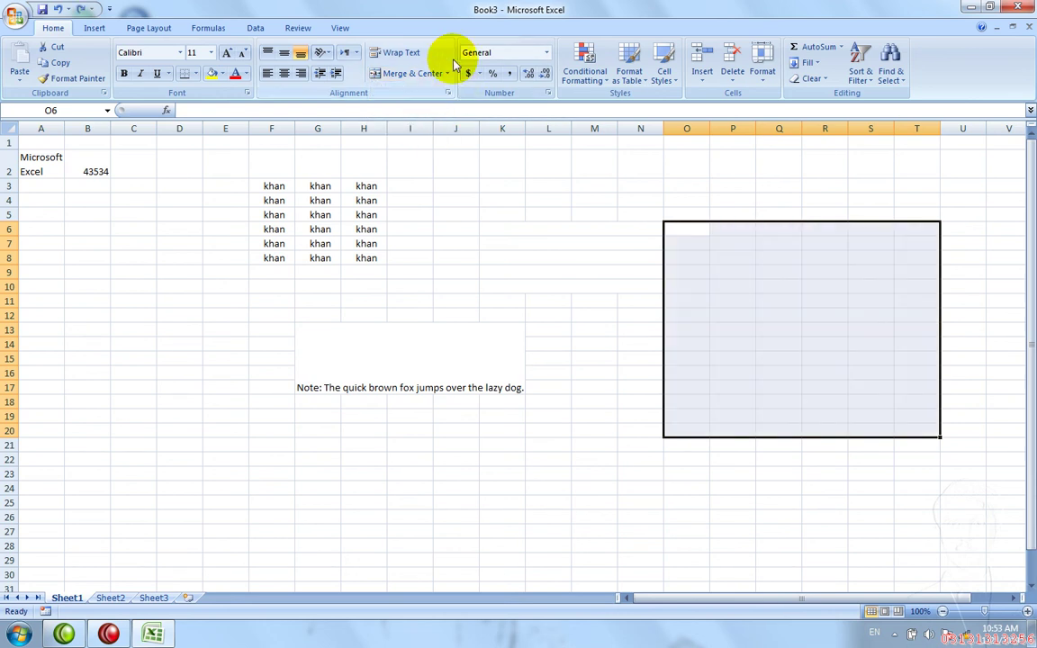
click(448, 73)
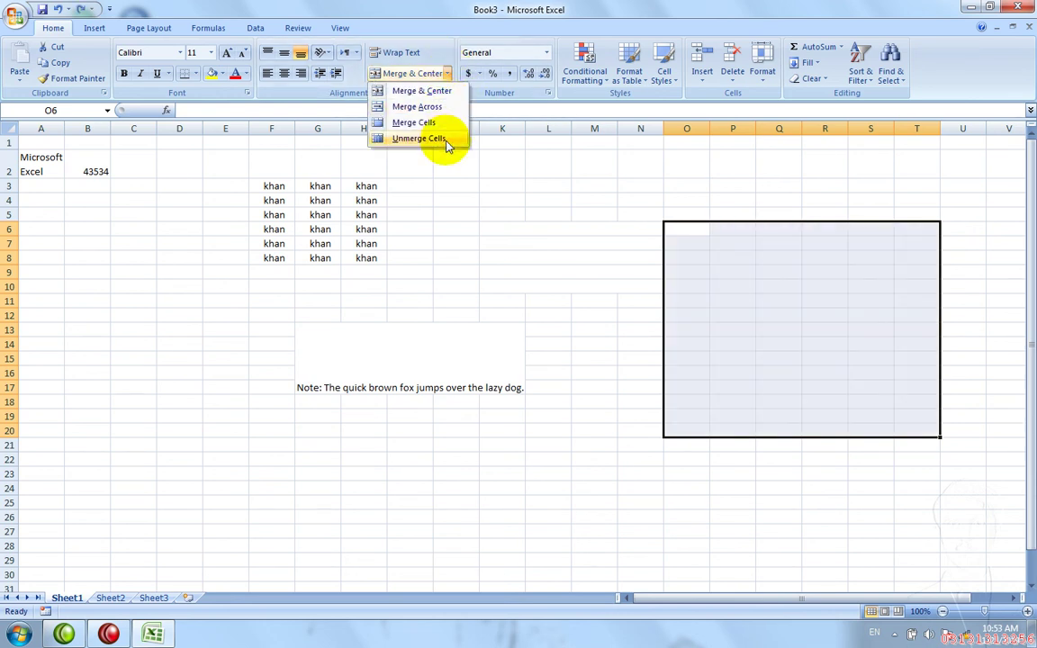
click(434, 121)
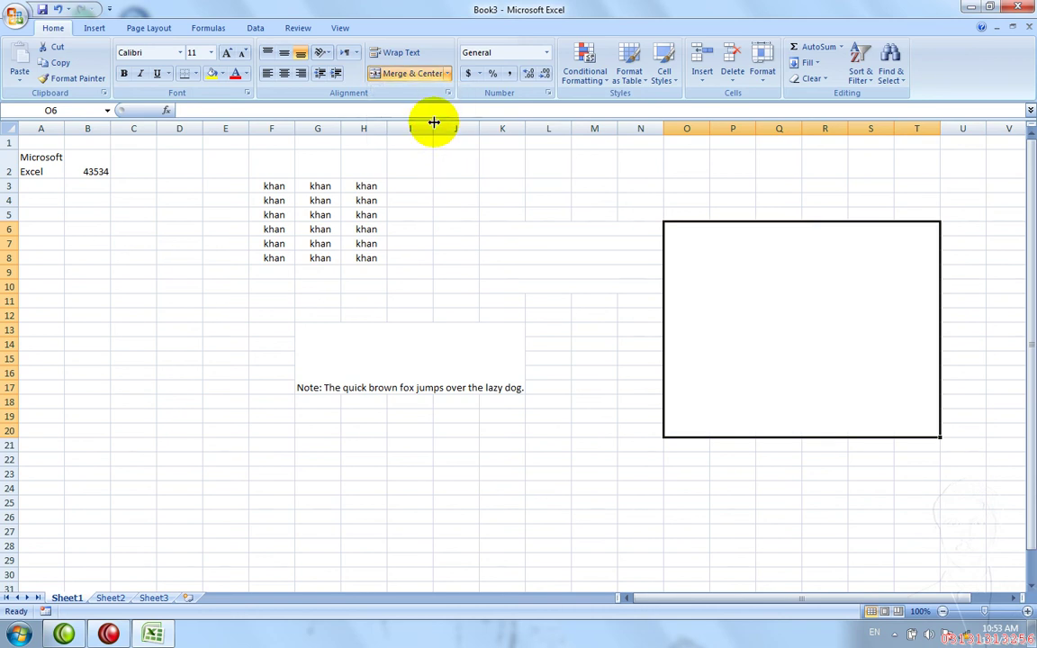
click(449, 74)
click(424, 136)
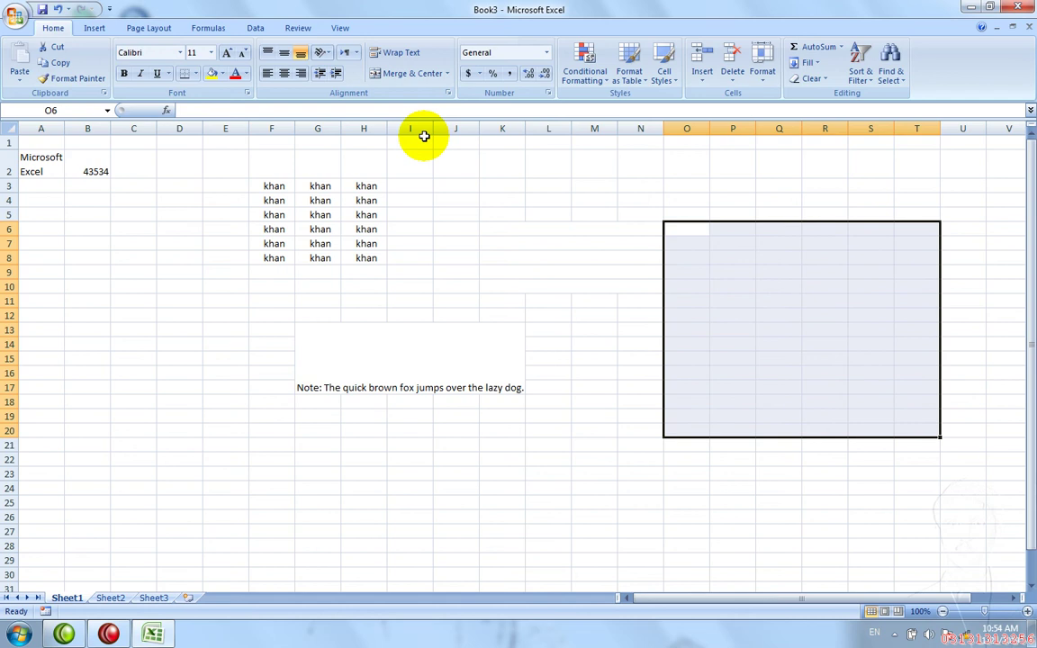
click(547, 53)
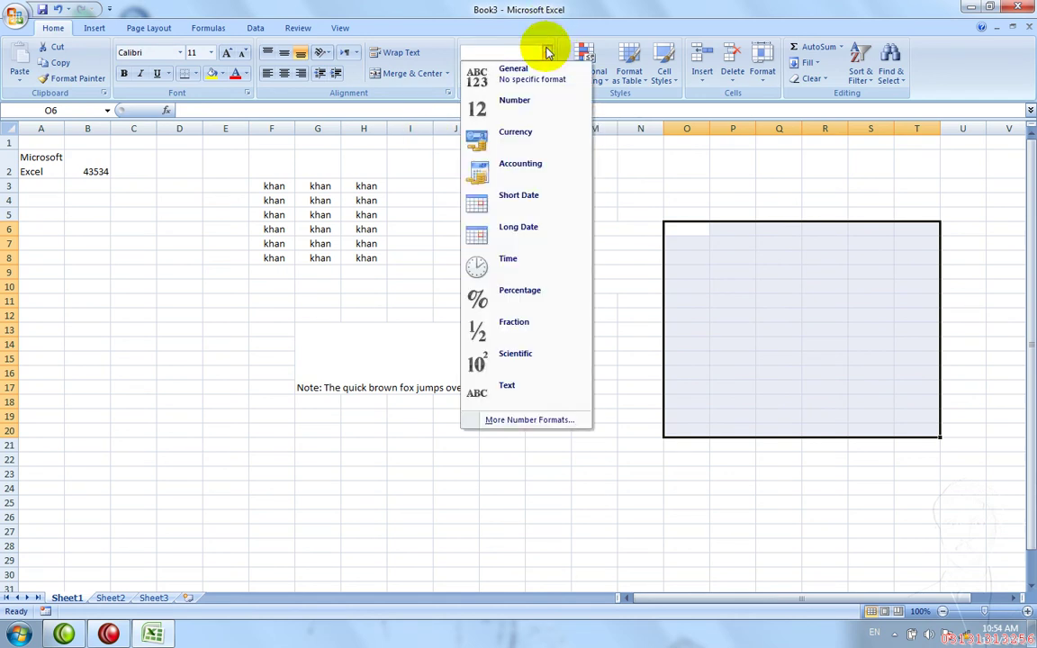
click(631, 143)
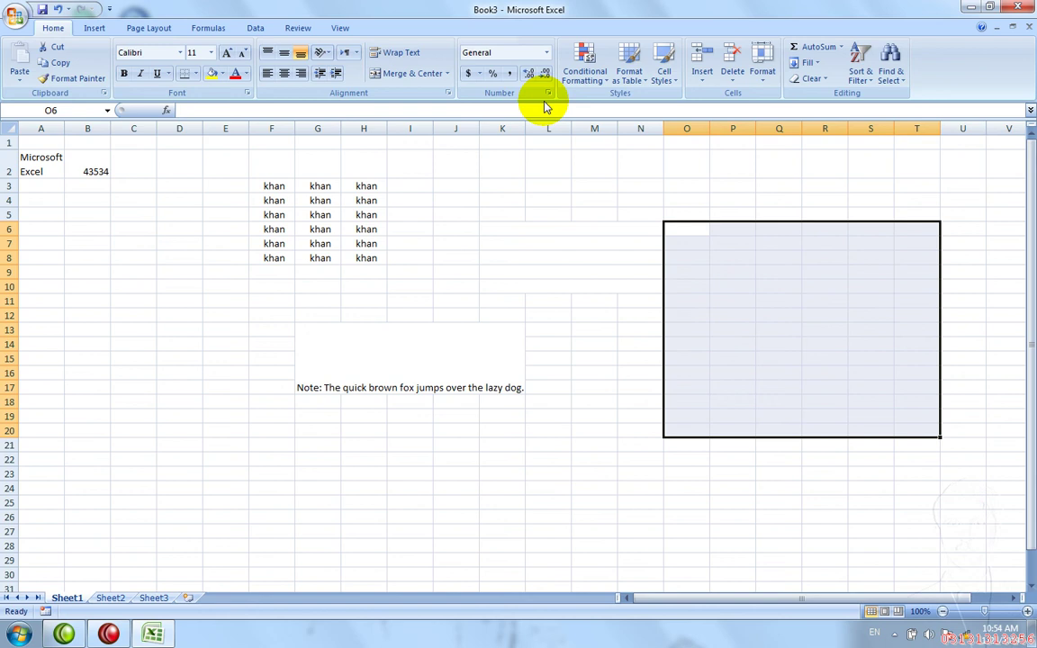
click(547, 53)
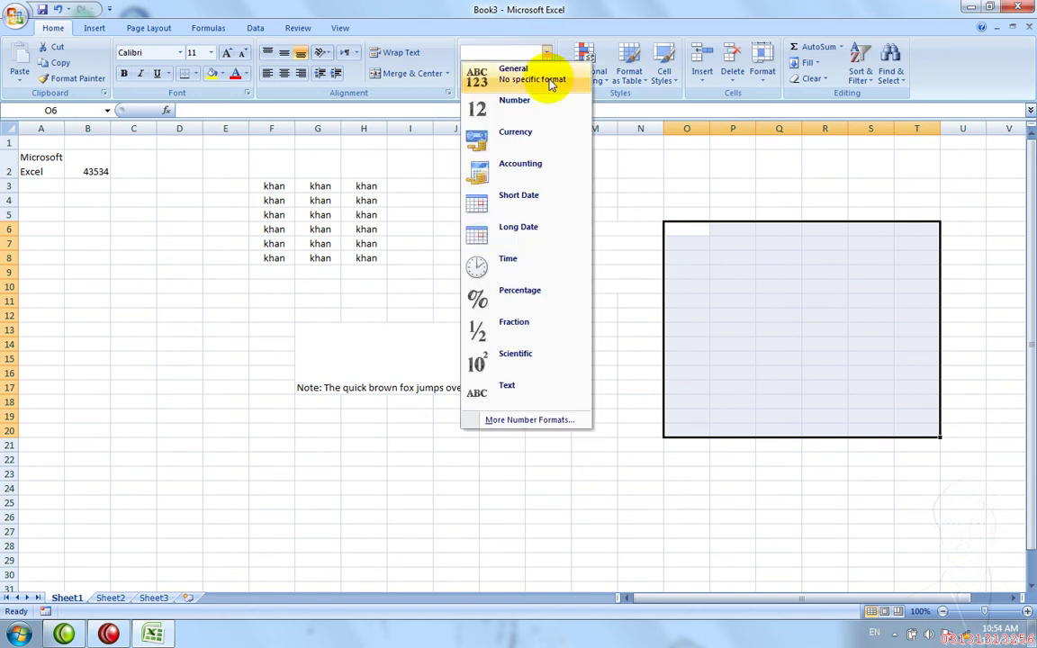
click(186, 360)
click(185, 359)
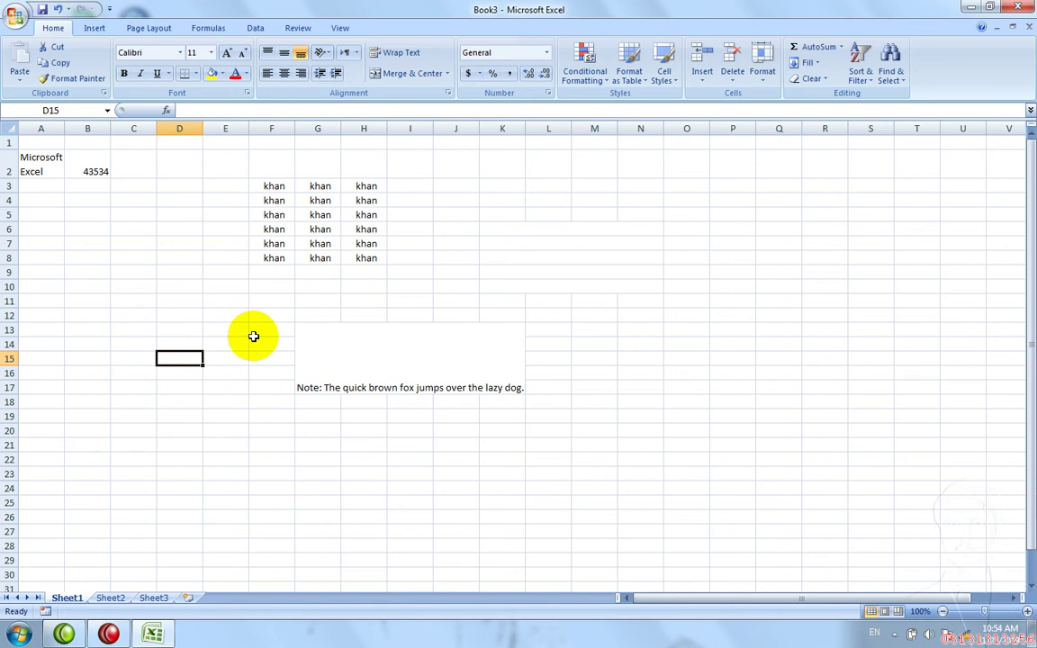
Close Book3 without saving and start a new blank workbook.
key(ctrl+w)
key(n)
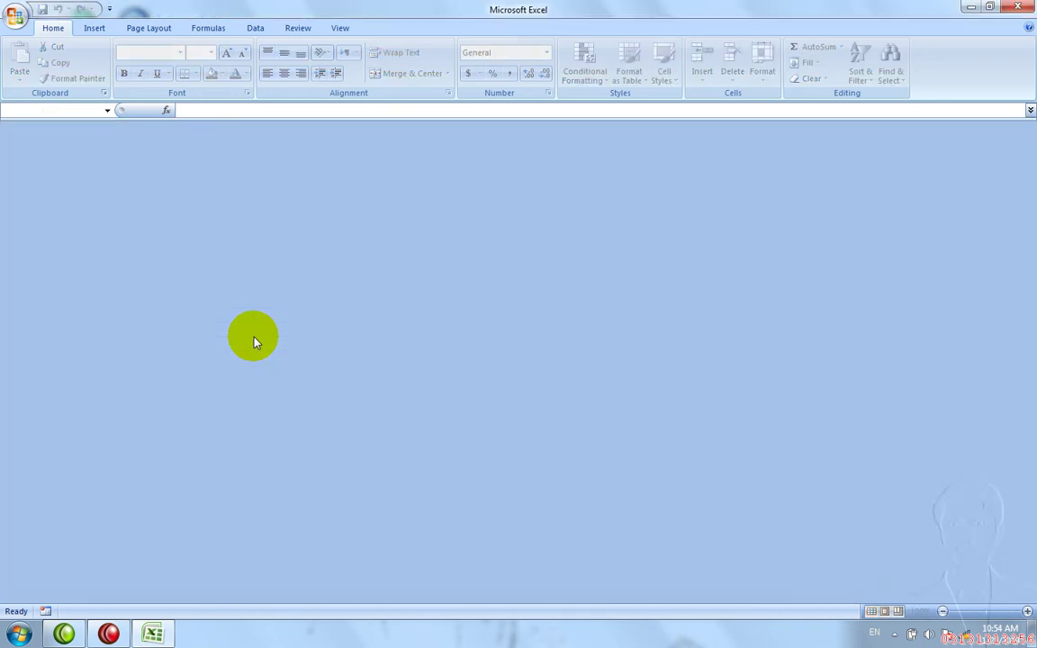
key(ctrl+n)
Enter 'The quick' in C1 and 324 in D1.
key(Right)
key(Right)
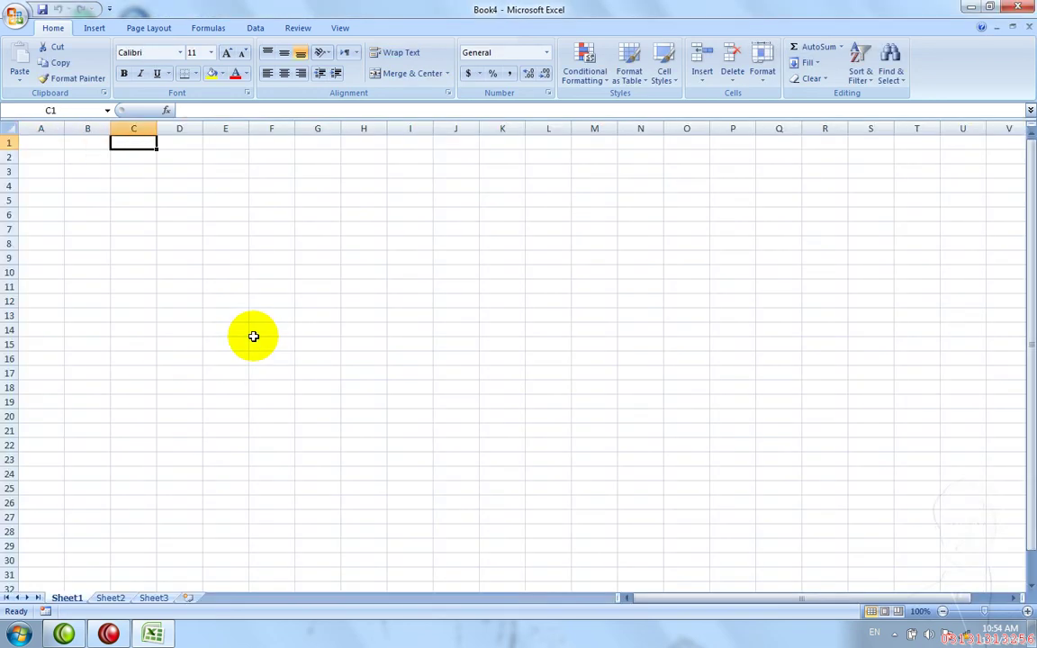
text(The quick)
key(Return)
key(Right)
key(Up)
text(qwe)
key(Tab)
key(Down)
key(Up)
key(Left)
text(ewr\\)
key(BackSpace)
key(BackSpace)
key(BackSpace)
text(324)
key(Tab)
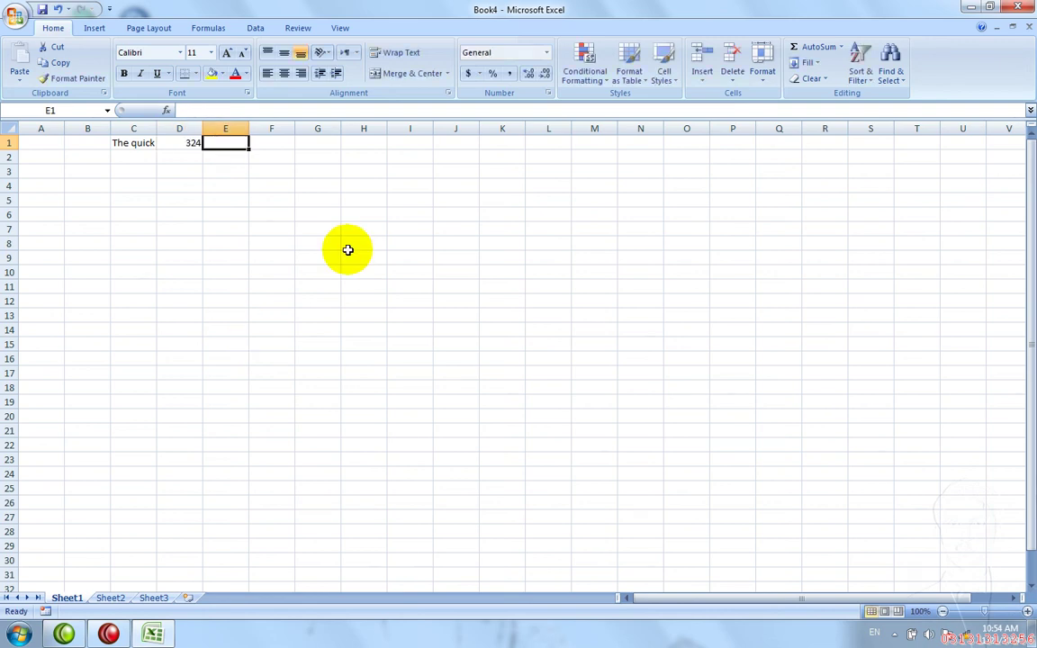
Format D1 as Number and adjust its decimals so it shows 324.00000.
click(546, 54)
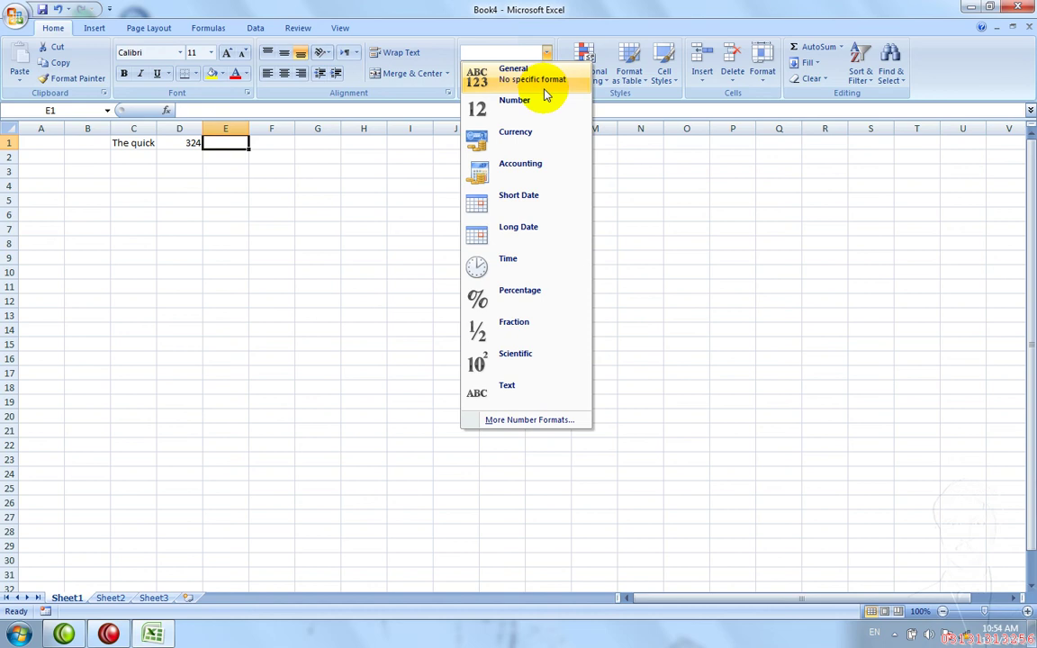
click(186, 143)
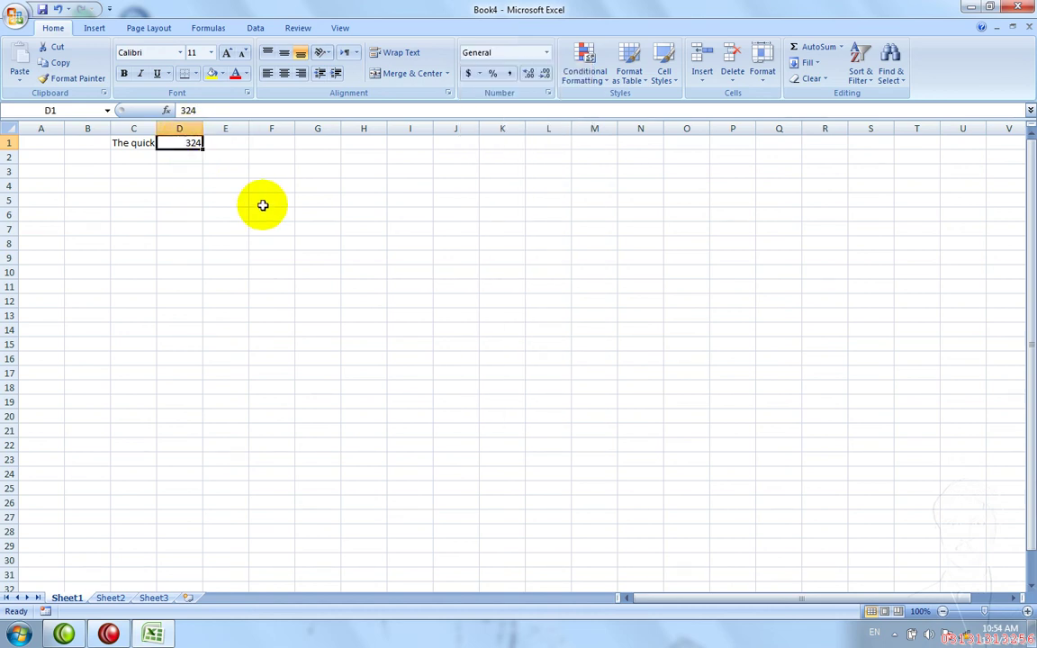
click(546, 51)
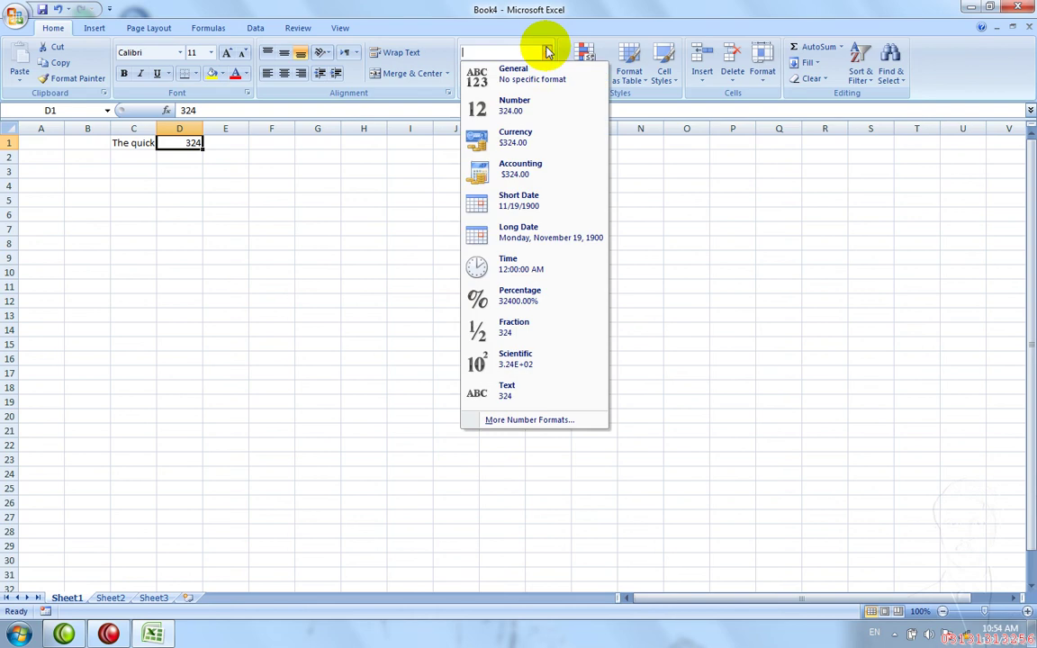
click(543, 108)
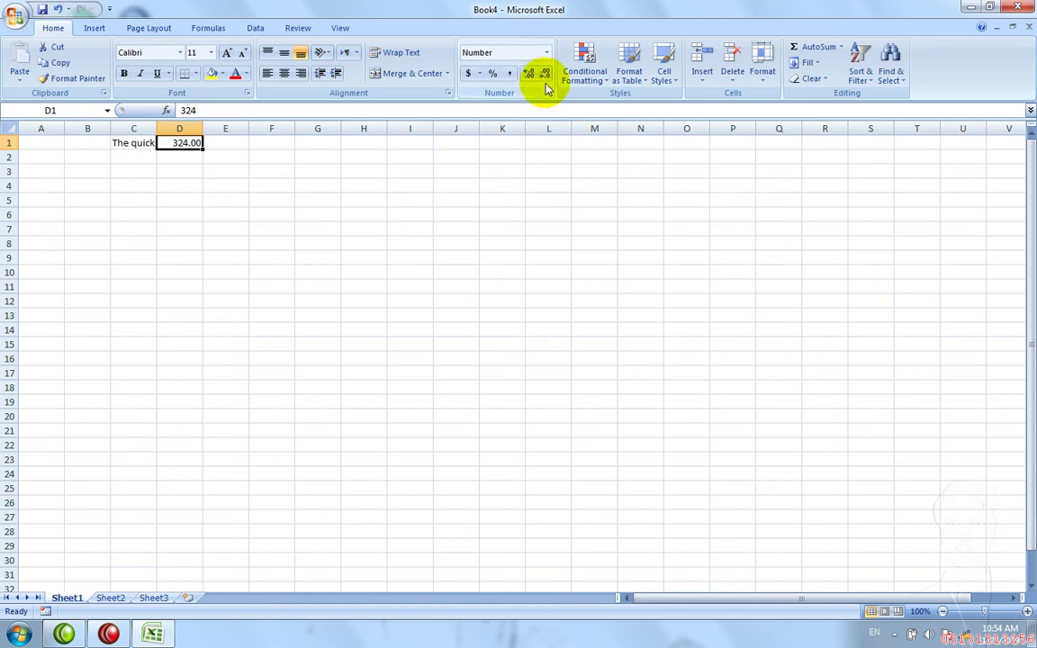
click(544, 76)
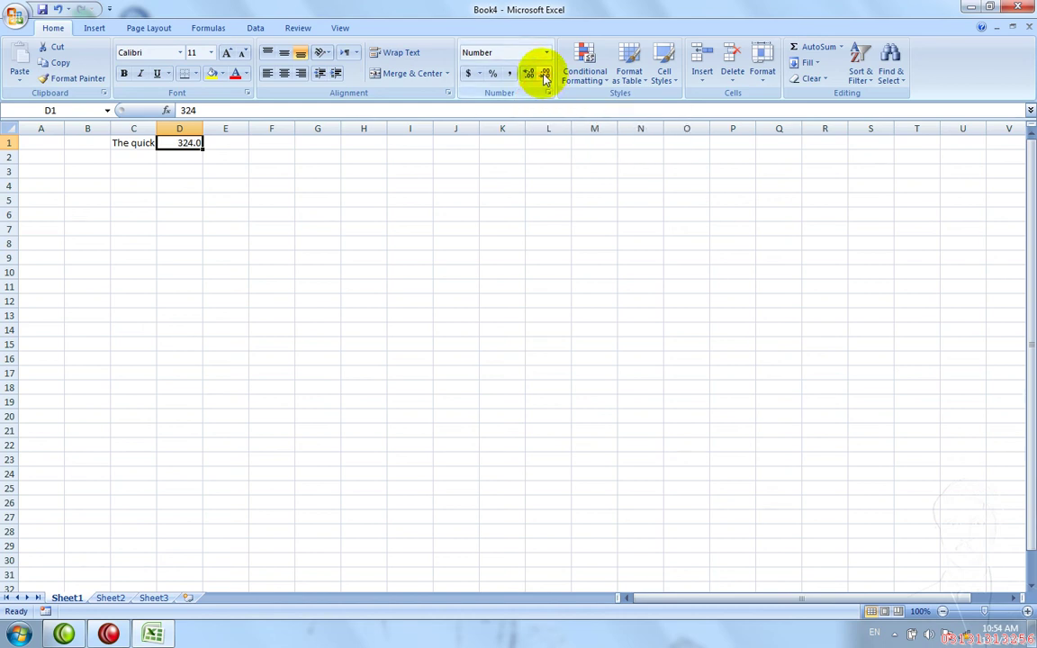
click(528, 75)
click(529, 76)
click(528, 75)
click(528, 75)
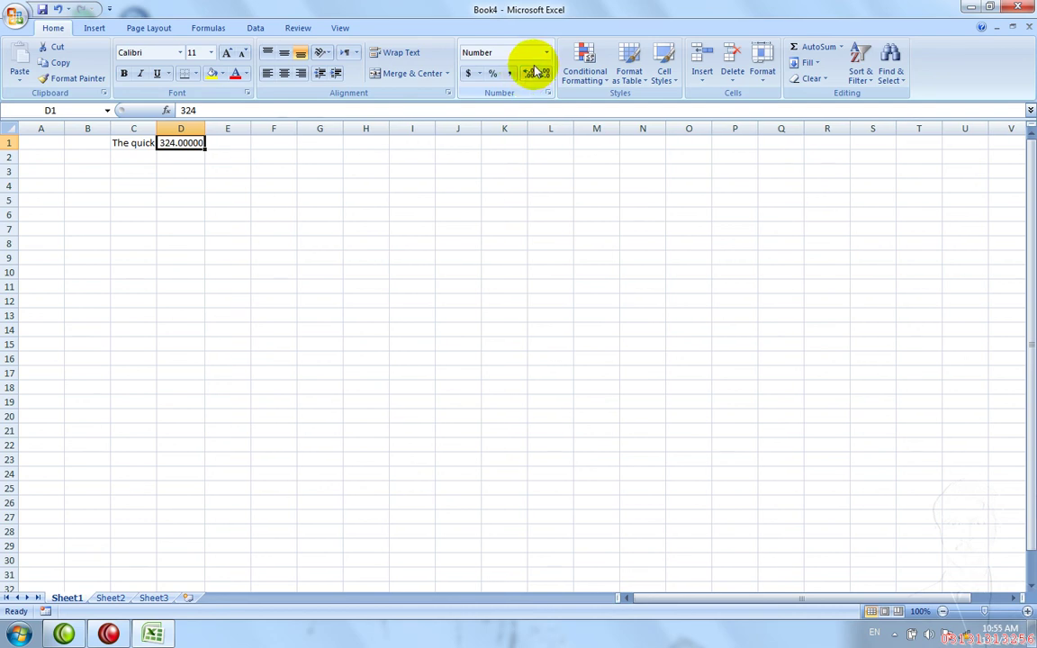
key(Right)
key(shift+Right)
key(shift+Down)
key(shift+Down)
key(shift+Down)
key(shift+Down)
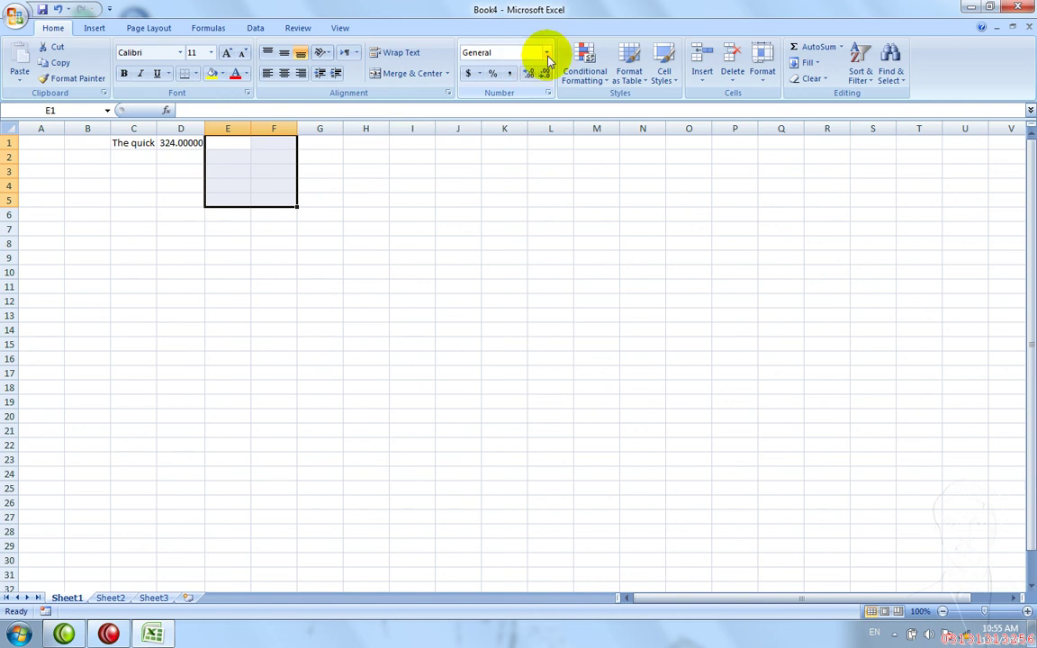
Format E1:F5 as Number and enter 435, 34, 435 down column E.
click(547, 52)
click(514, 100)
click(225, 156)
text(sd)
key(Return)
click(225, 157)
text(34)
key(Up)
text(435)
key(Return)
key(Return)
text(435)
key(Return)
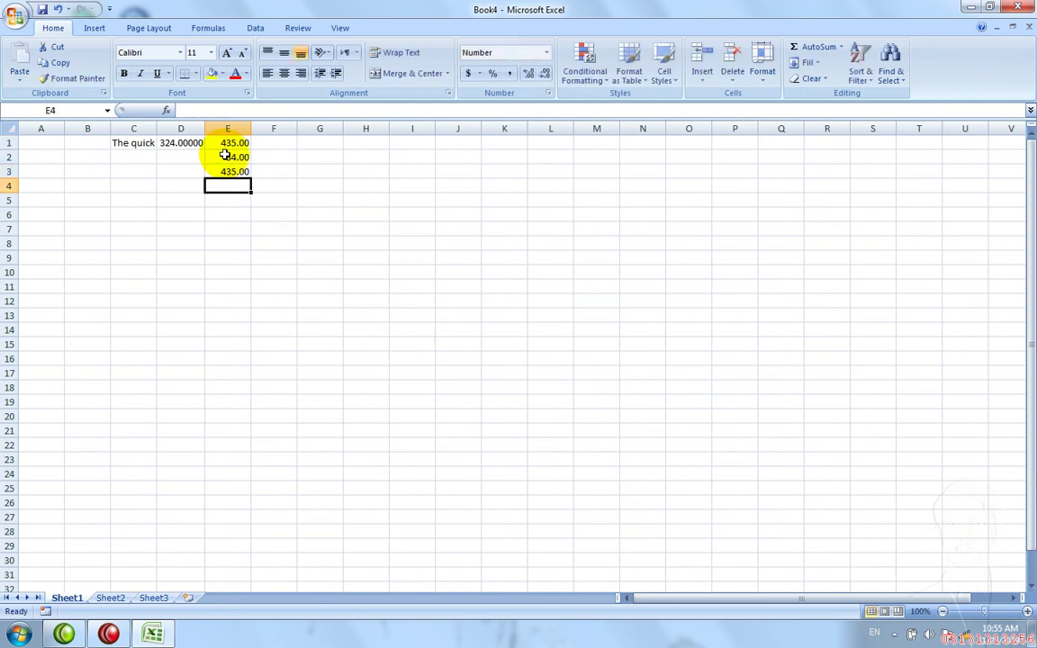
Enter 1, 2 and 435 down F1:F3.
key(Right)
key(Up)
text(435)
key(Up)
text(435)
key(Up)
text(345)
key(Return)
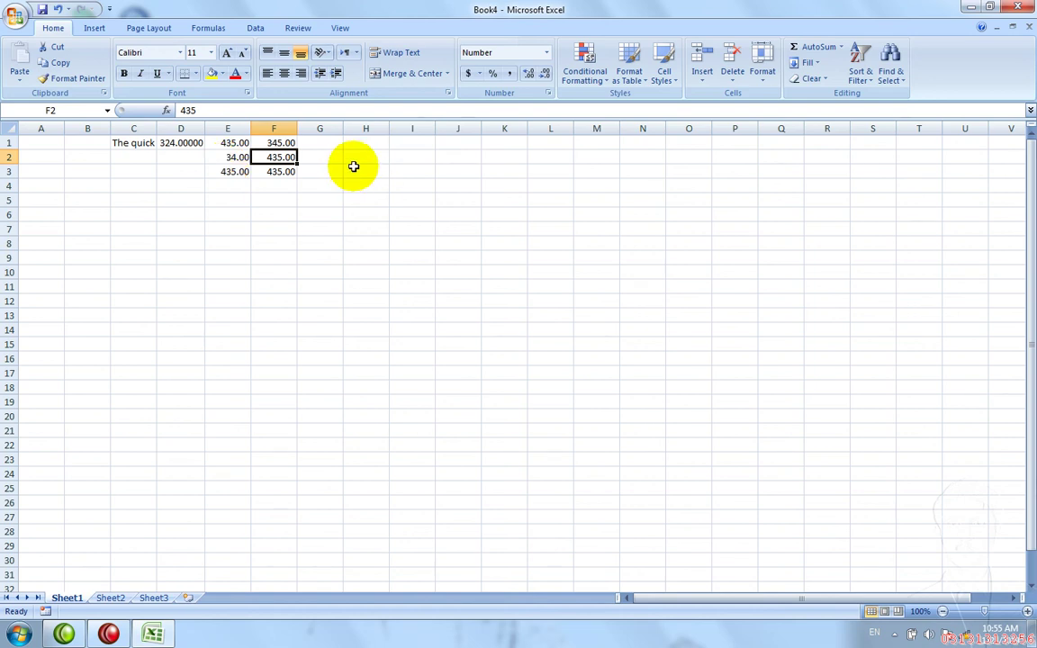
drag(364, 157, 409, 211)
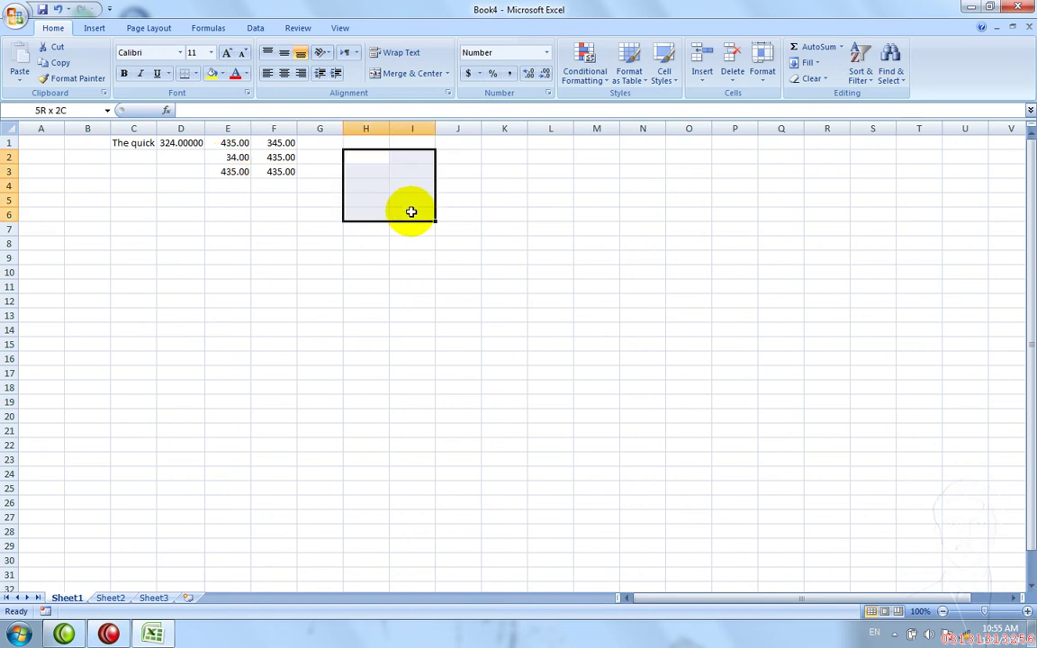
drag(310, 155, 477, 316)
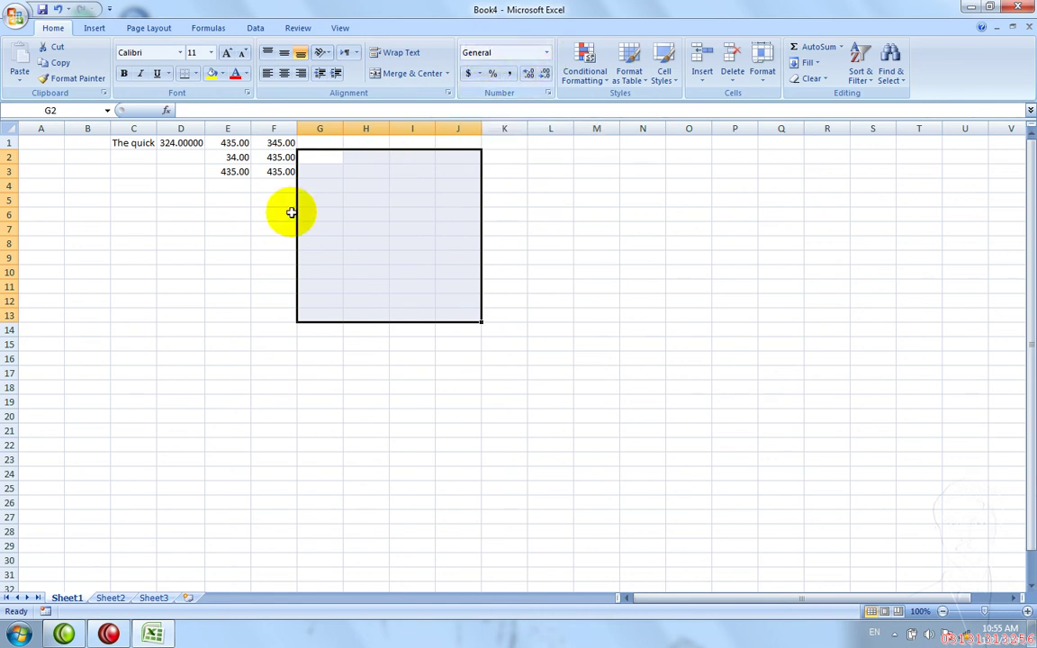
click(270, 168)
key(Up)
key(Up)
text(1)
key(Return)
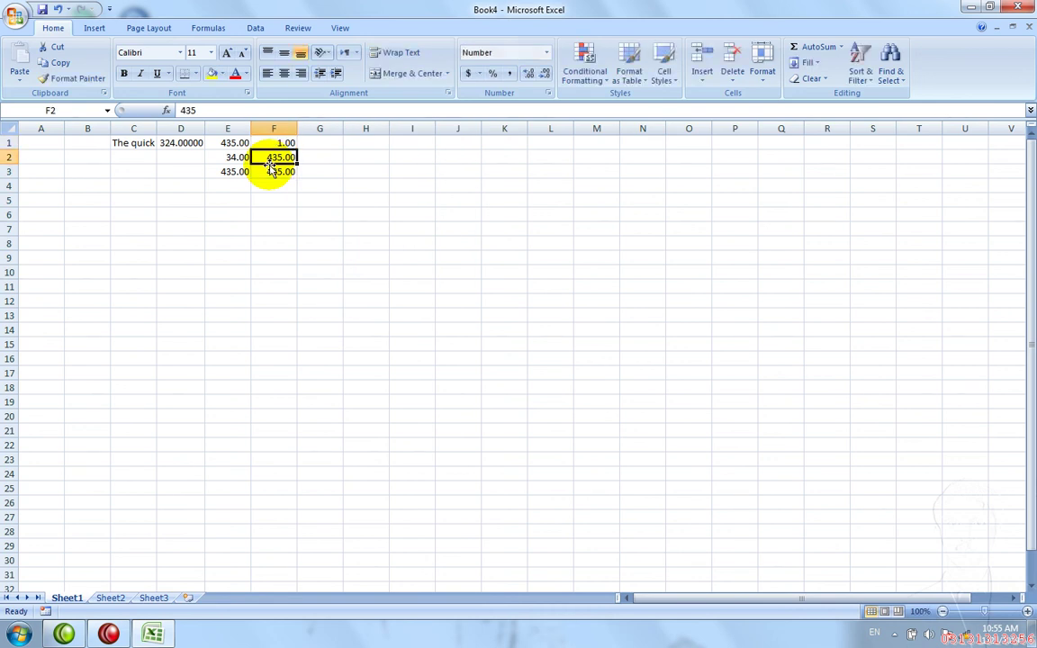
text(2)
key(Return)
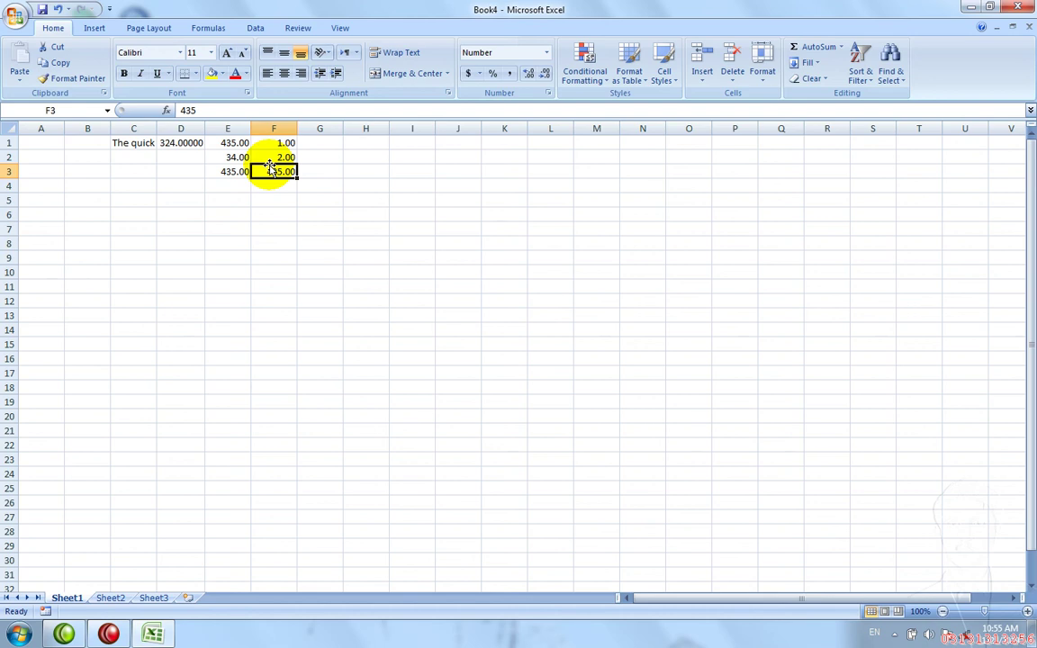
key(shift+Left)
key(shift+Up)
key(shift+Up)
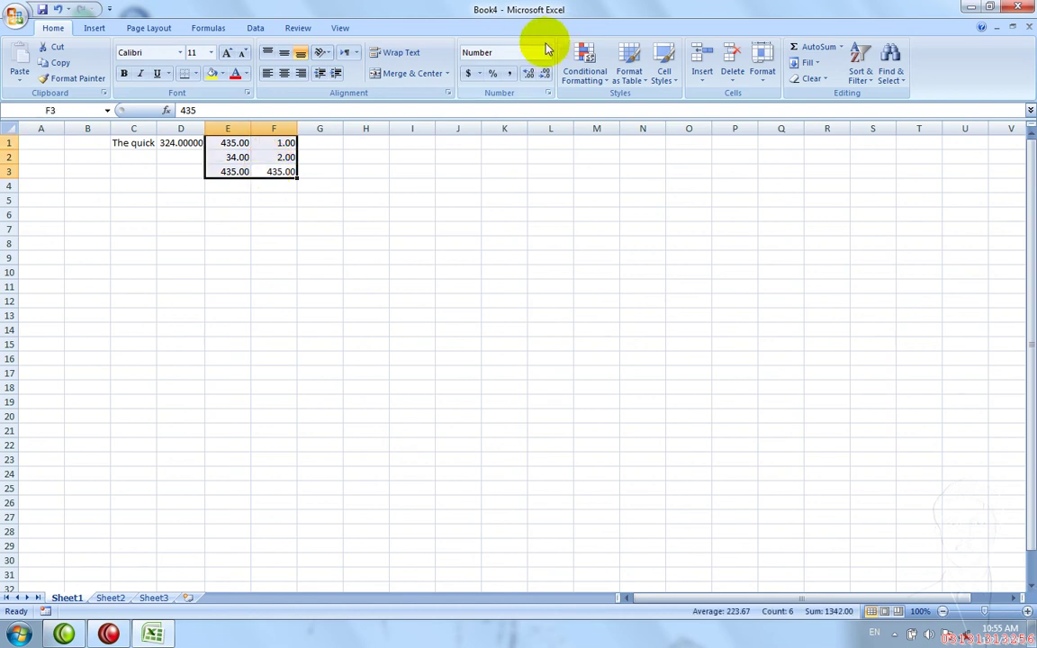
Apply Currency format to E1:F3 so the values read $435.00, $34.00, $1.00 and so on.
click(546, 52)
click(533, 79)
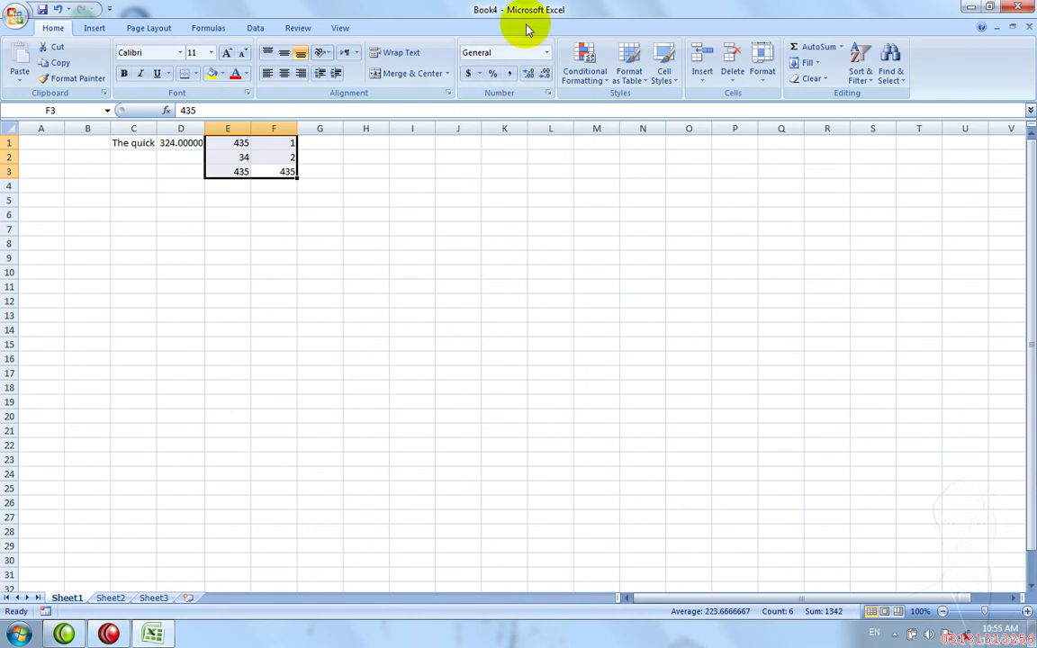
click(546, 52)
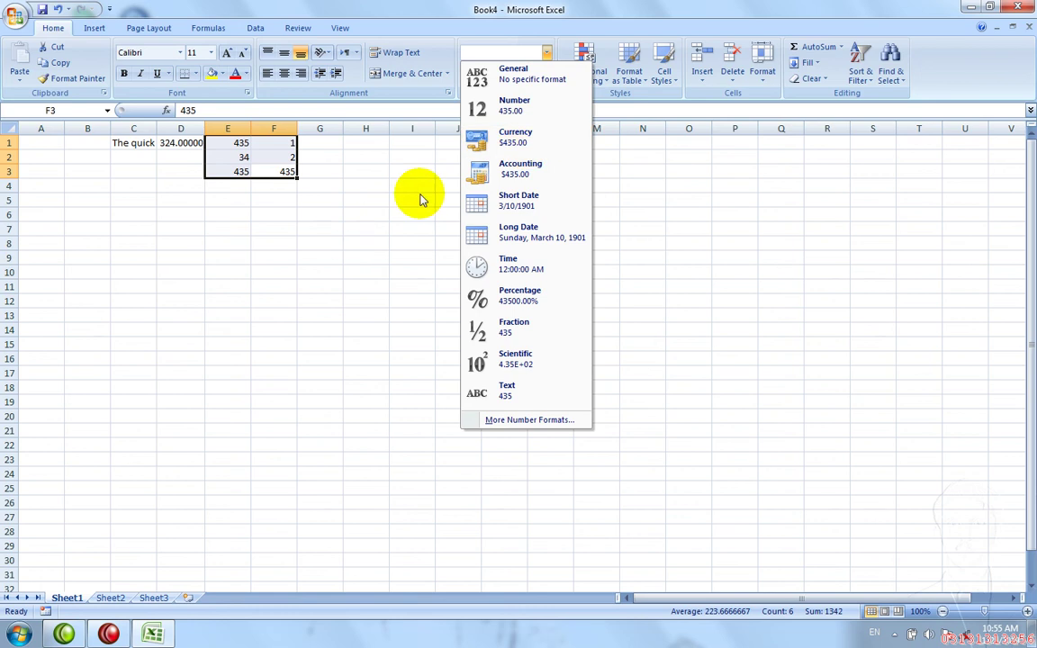
click(473, 135)
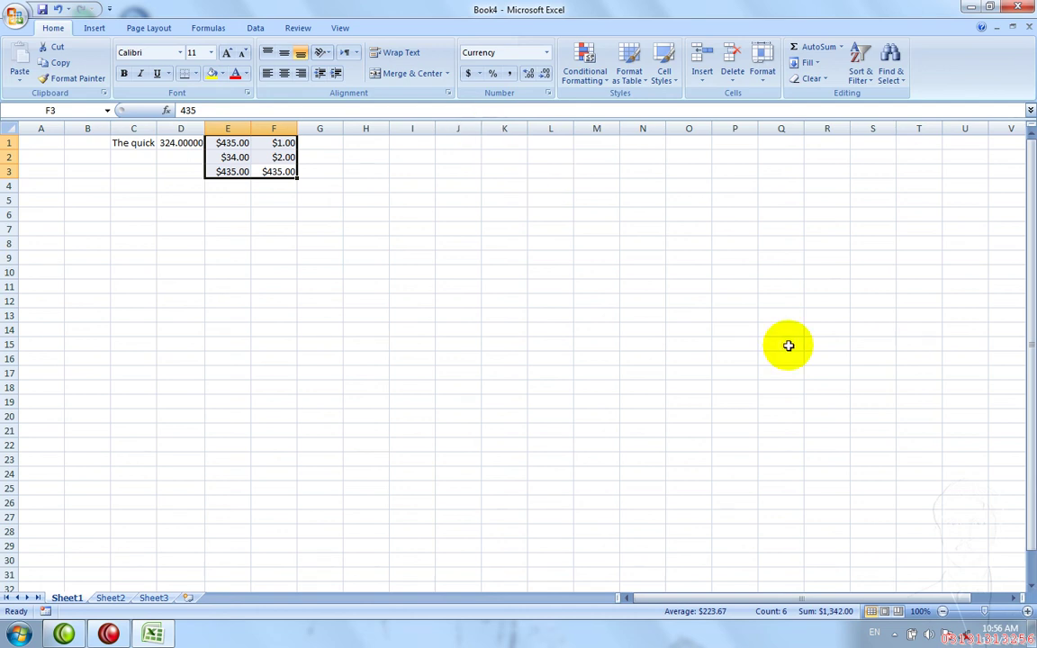
click(1001, 628)
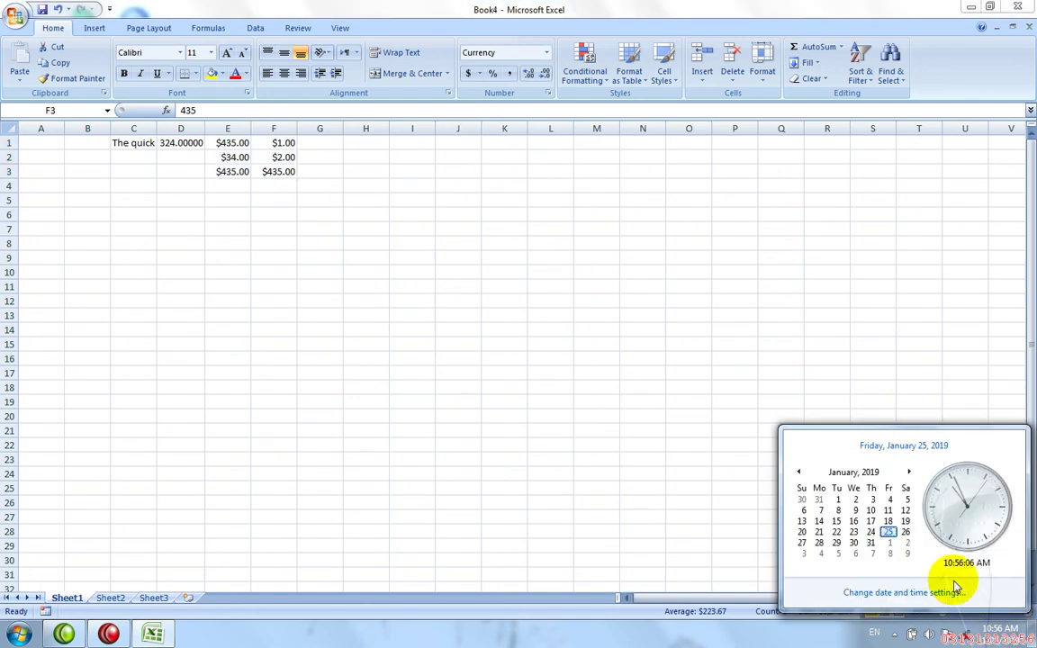
click(605, 359)
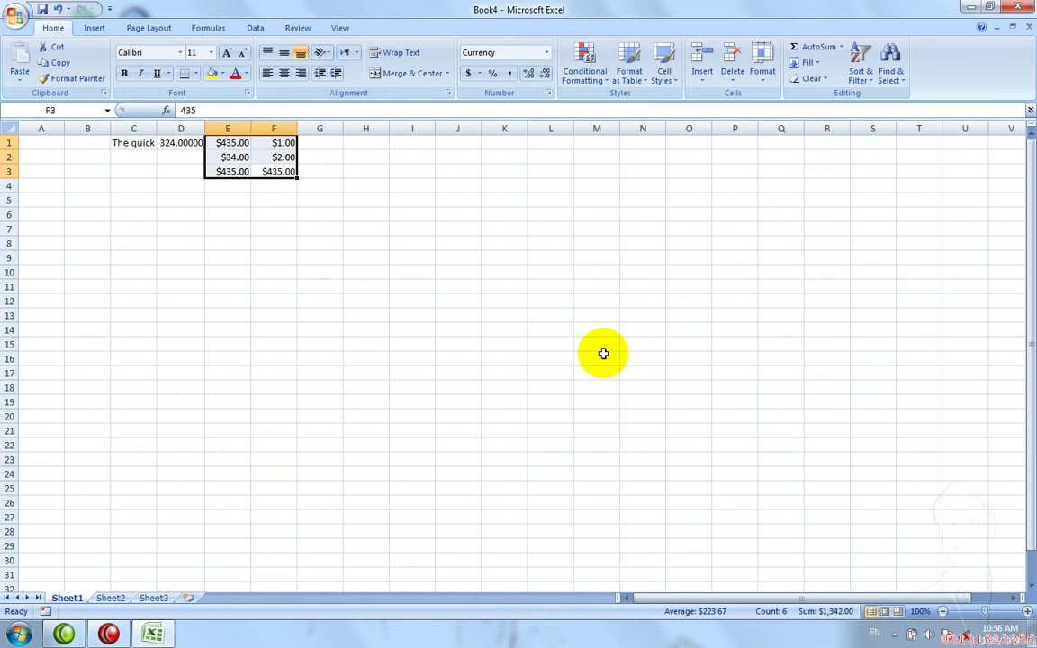
click(544, 56)
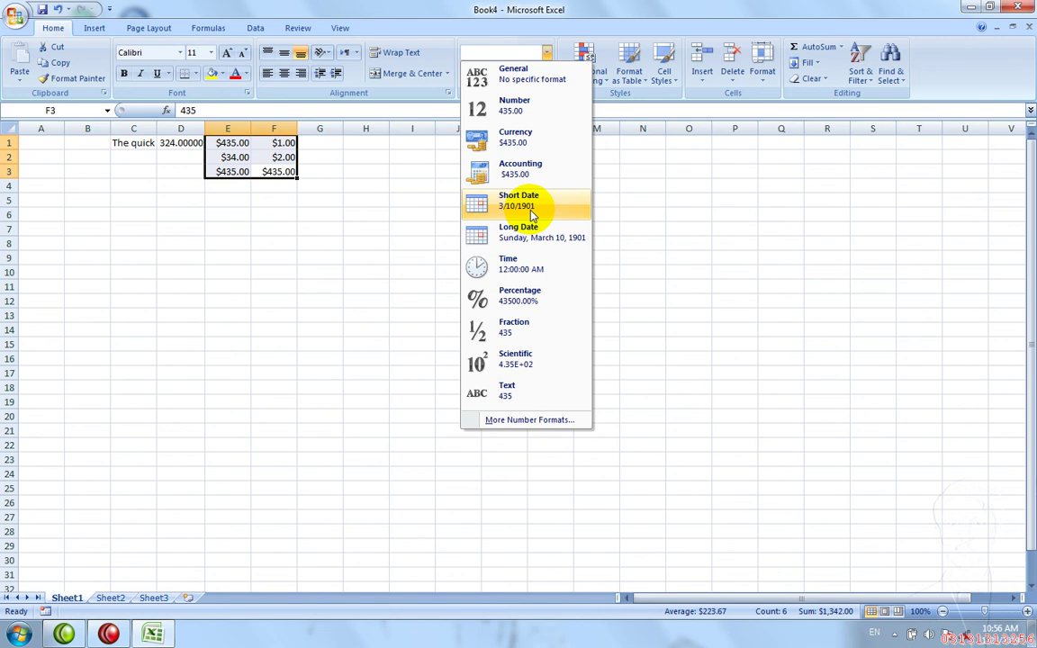
Insert today's date in I5 and the current time, 10:56 AM, in I6.
click(417, 198)
click(417, 197)
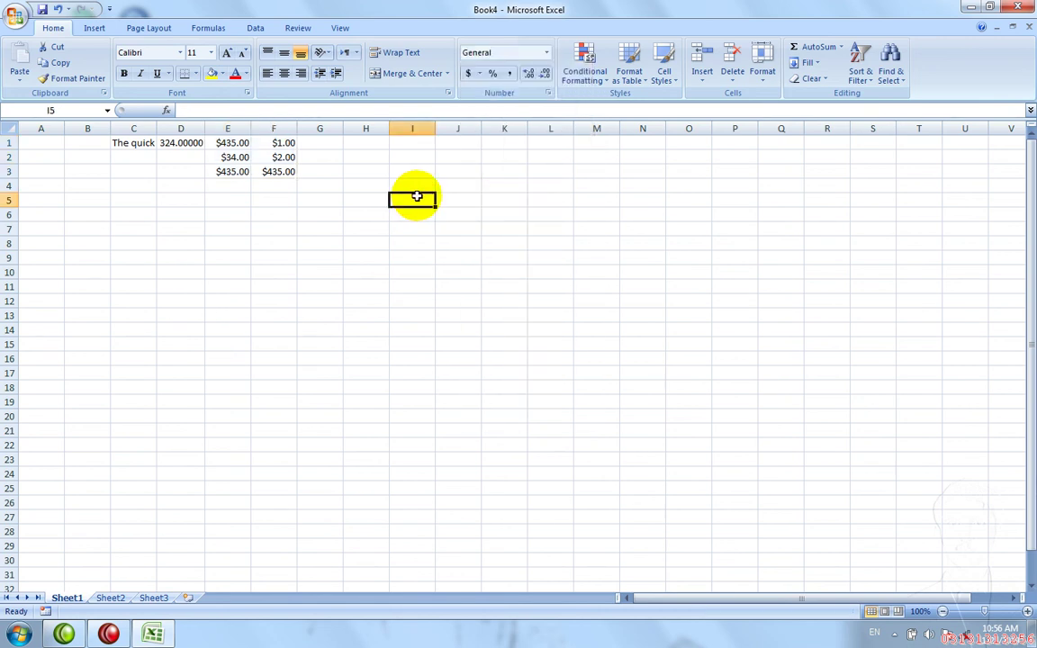
key(ctrl+semicolon)
key(Return)
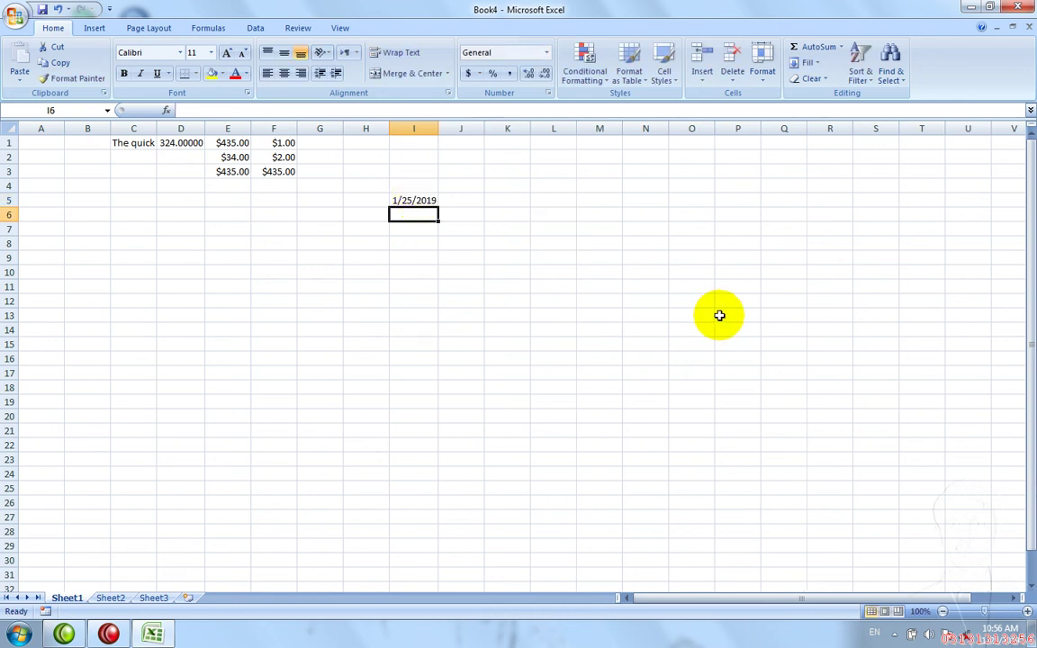
key(ctrl+shift+semicolon)
key(Return)
key(Up)
key(Up)
key(Down)
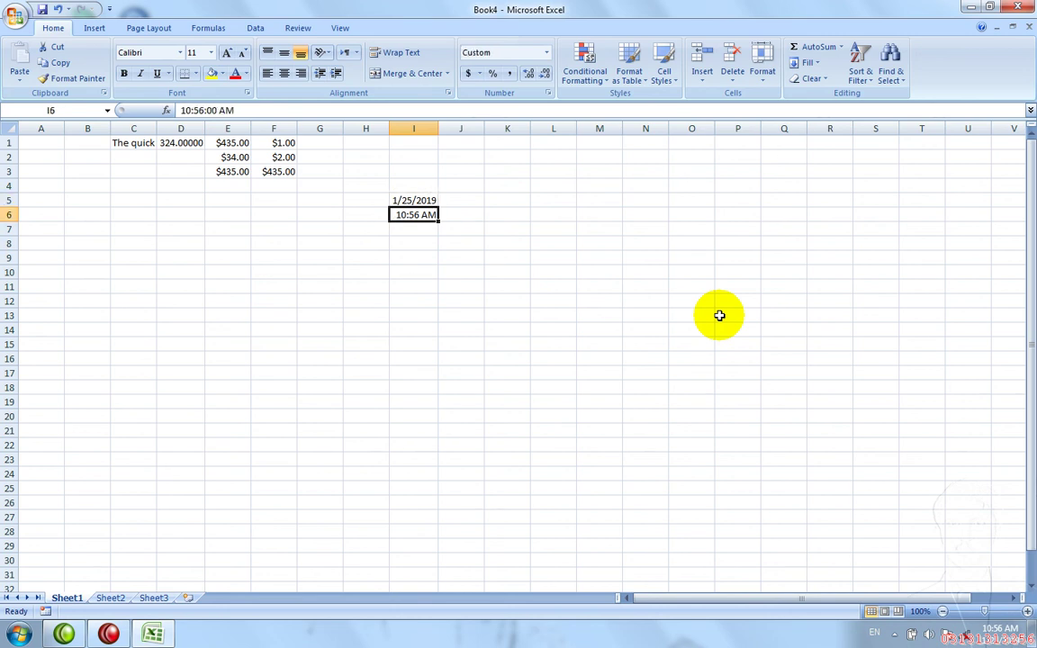
key(Left)
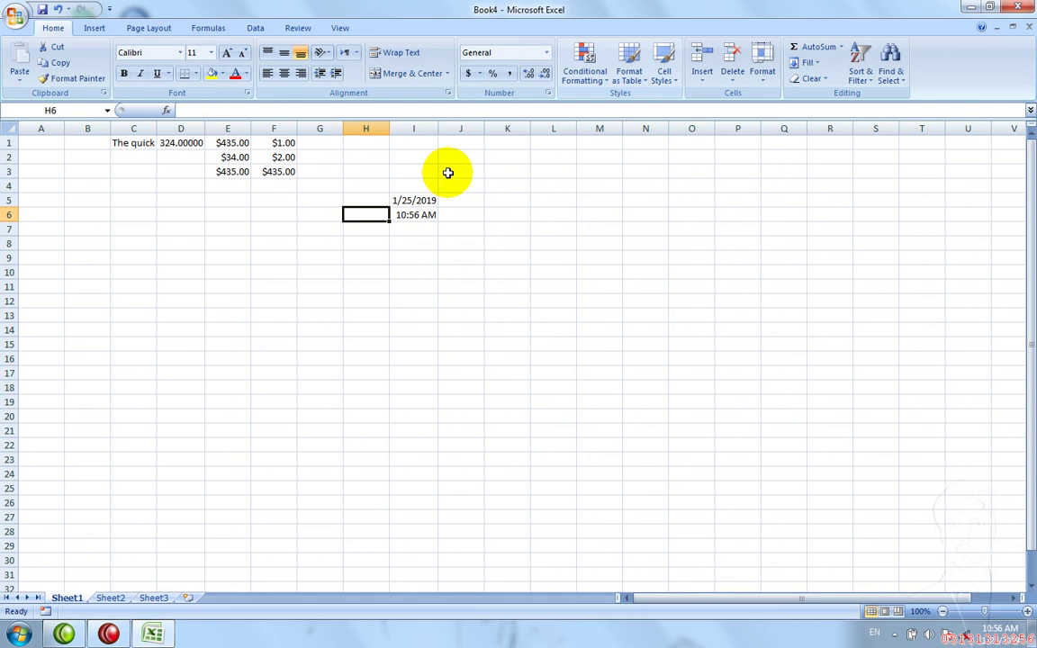
Widen column I and show I5 as a long date, Friday, January 25, 2019.
click(419, 206)
drag(438, 128, 531, 131)
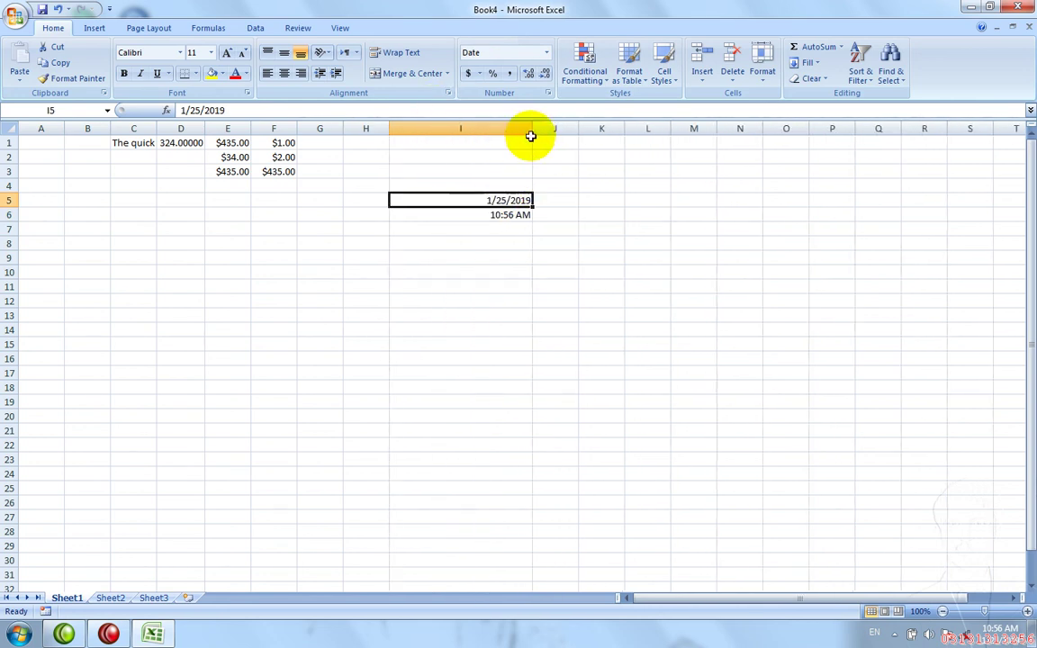
click(547, 51)
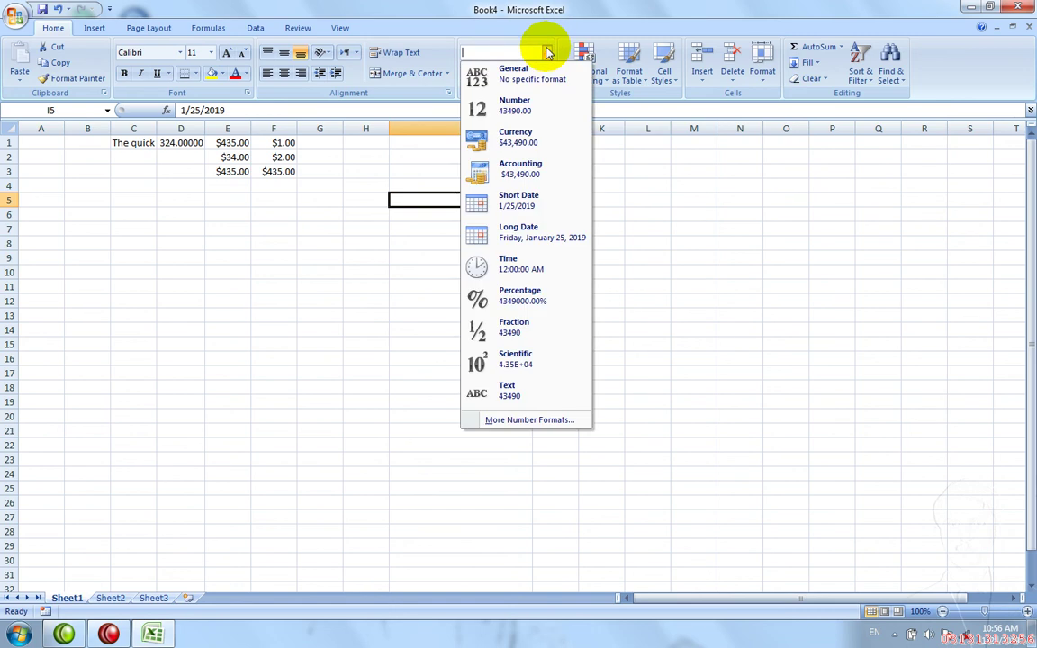
click(546, 227)
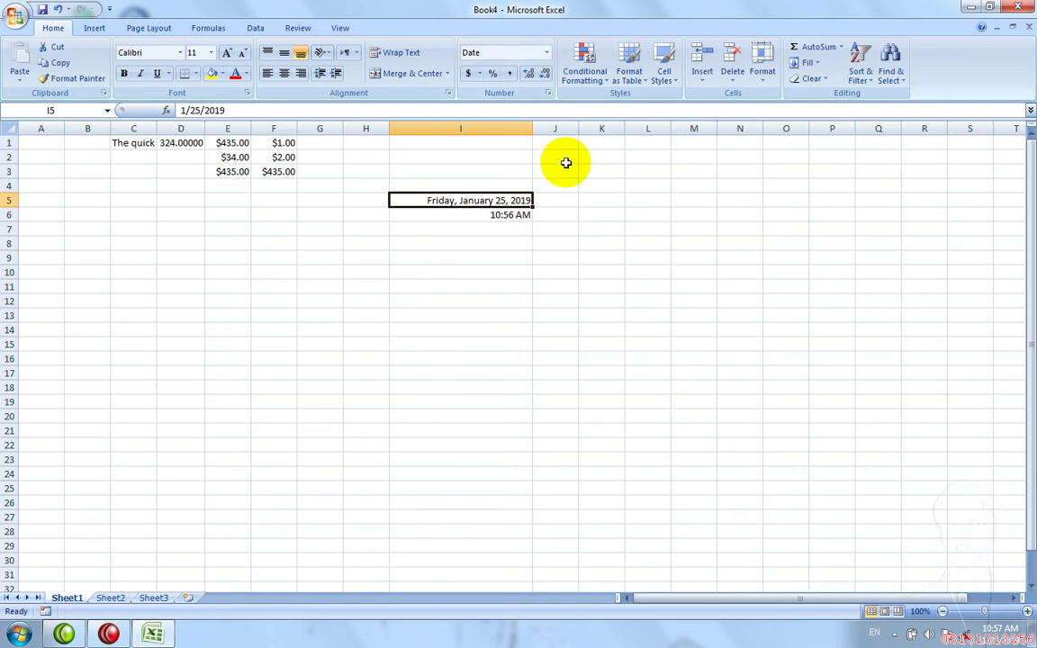
drag(458, 225, 459, 414)
Apply Long Date to the cells below I5 and insert today's date in I8.
click(546, 52)
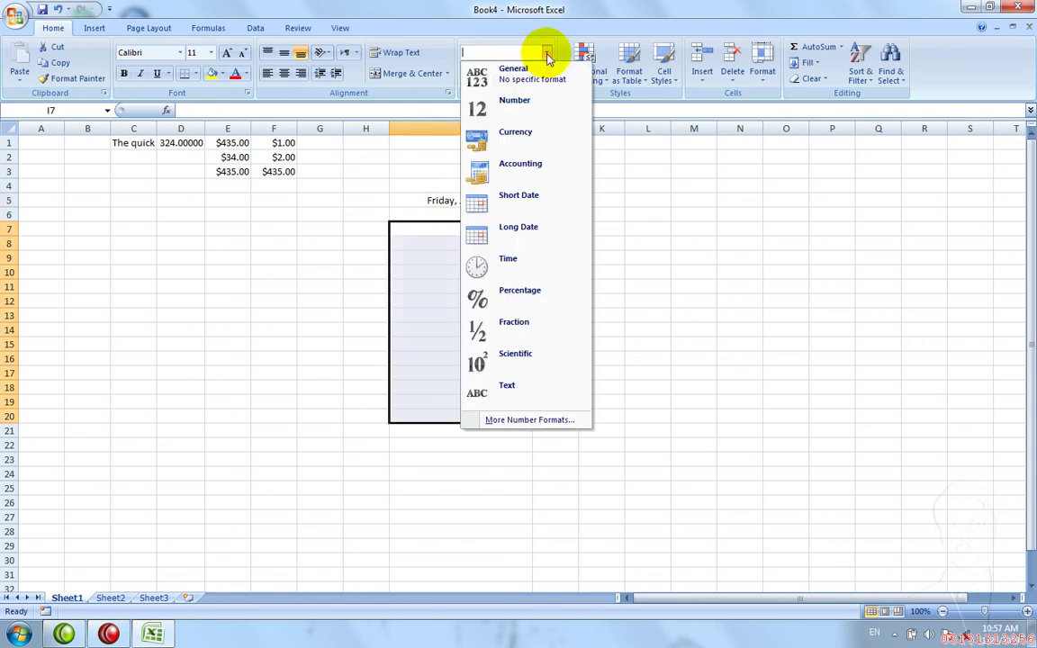
click(539, 237)
click(495, 244)
key(ctrl+semicolon)
key(Return)
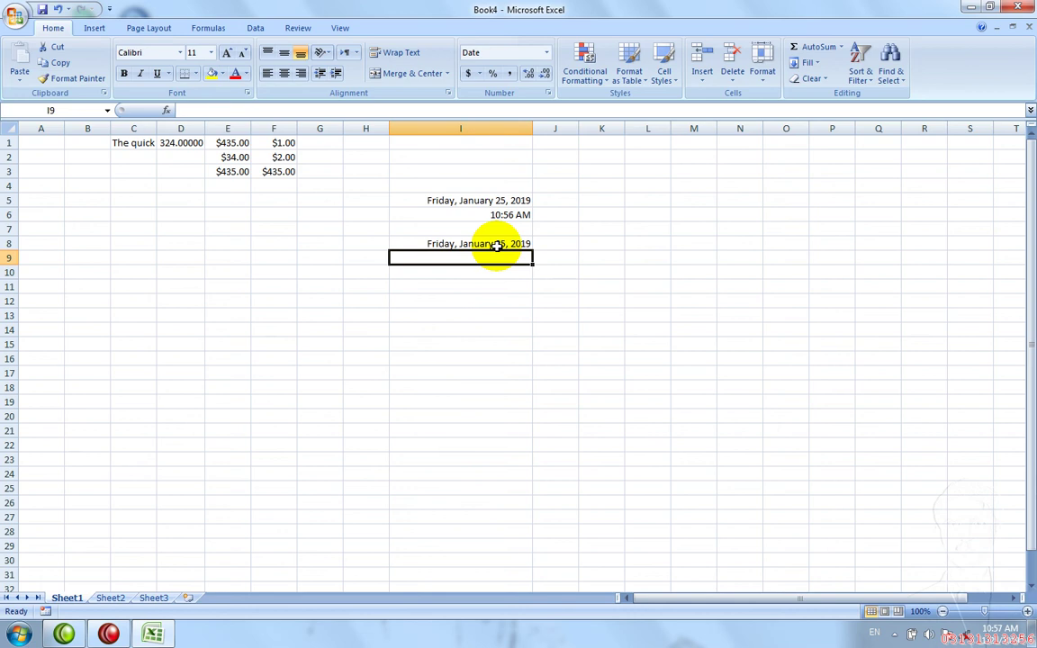
Show I5 through I8 as short dates, 1/25/2019.
click(496, 246)
key(Up)
key(Up)
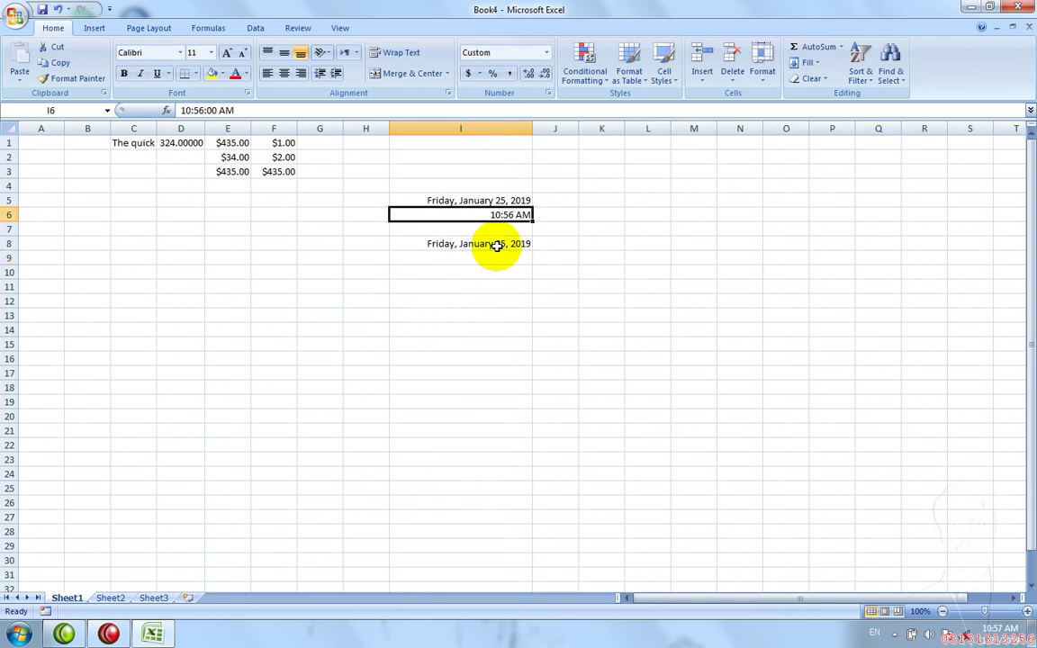
click(546, 56)
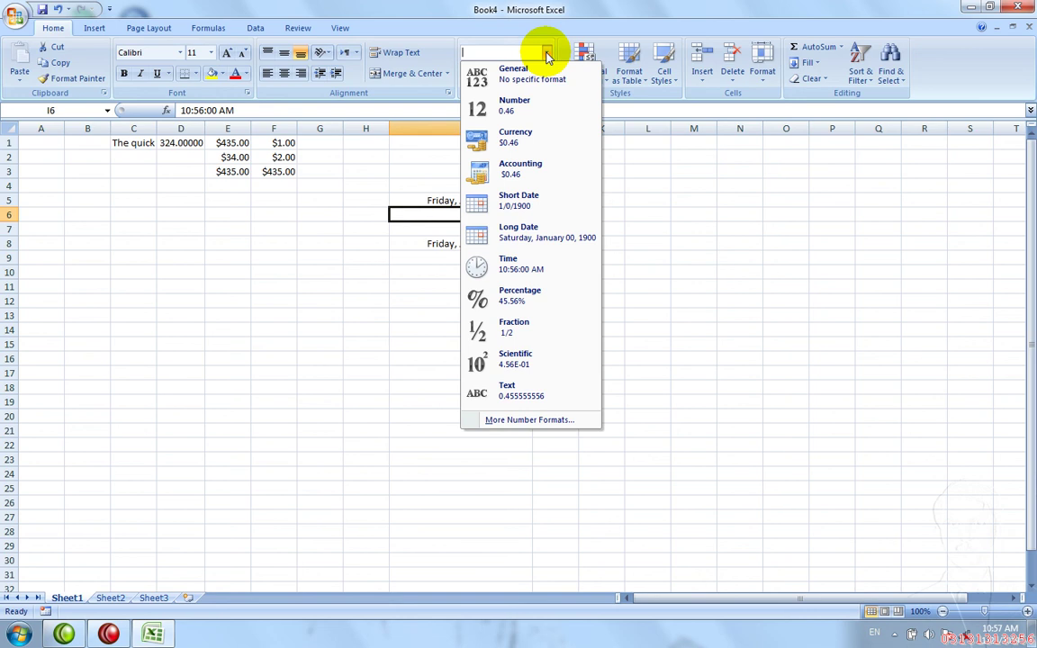
click(509, 226)
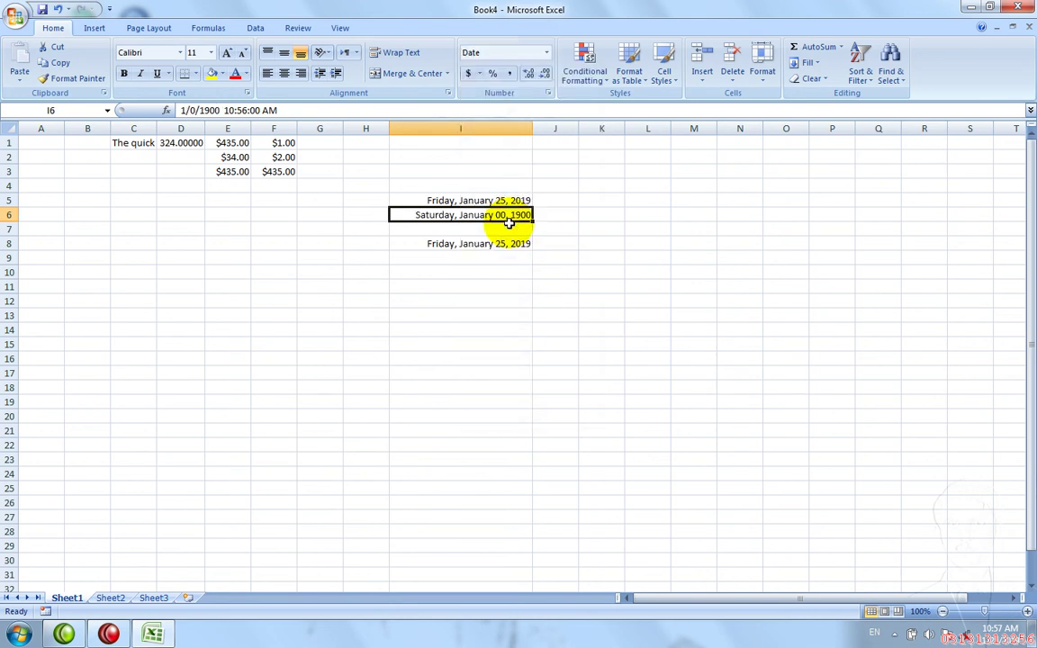
key(Down)
key(Down)
key(shift+Up)
key(shift+Up)
key(shift+Up)
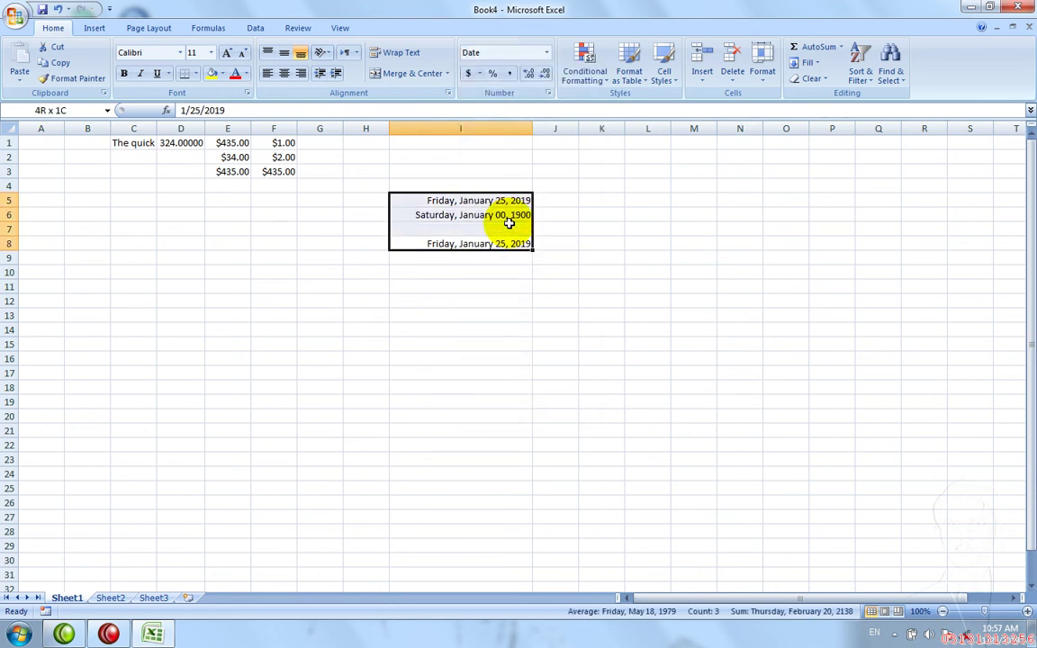
click(546, 52)
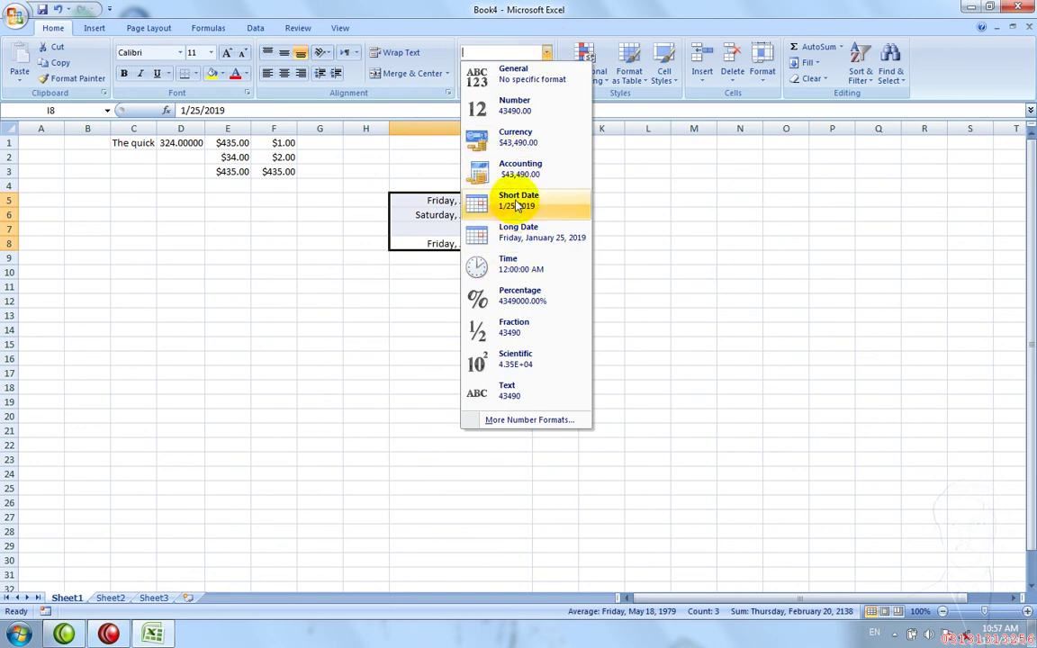
click(517, 206)
Format I6 as Time so it reads 10:56:00 AM.
click(506, 229)
click(508, 215)
click(546, 52)
click(496, 266)
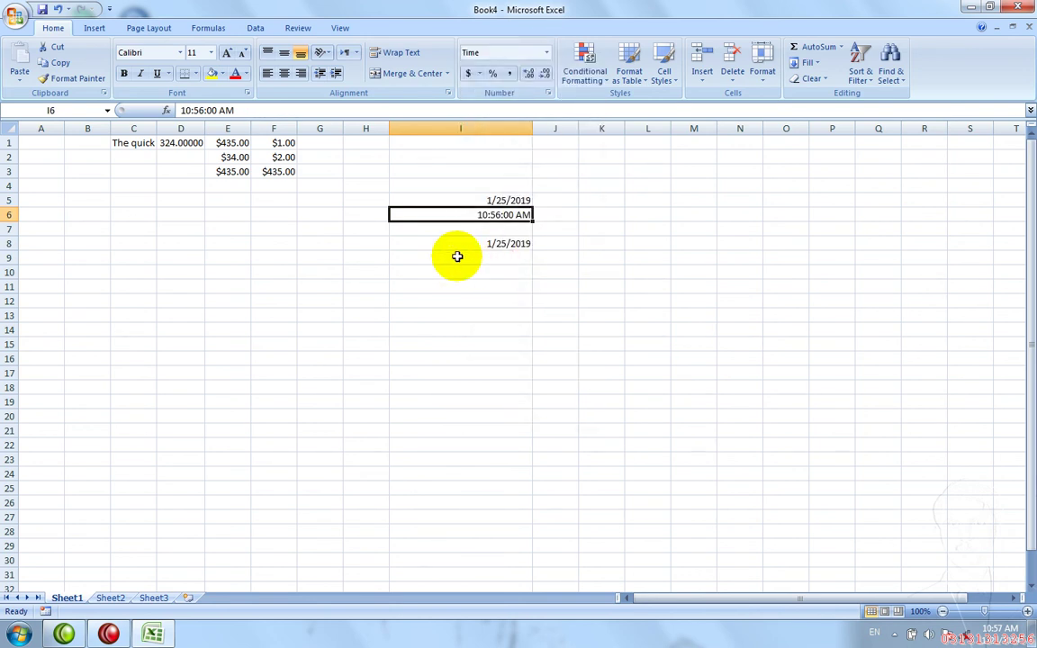
click(581, 245)
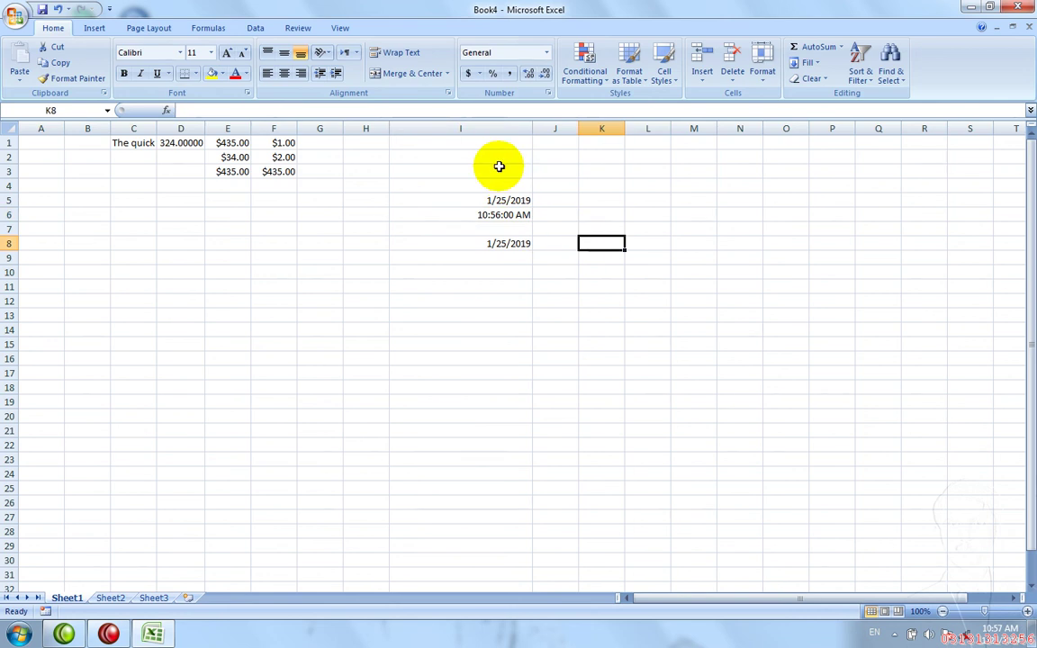
click(548, 52)
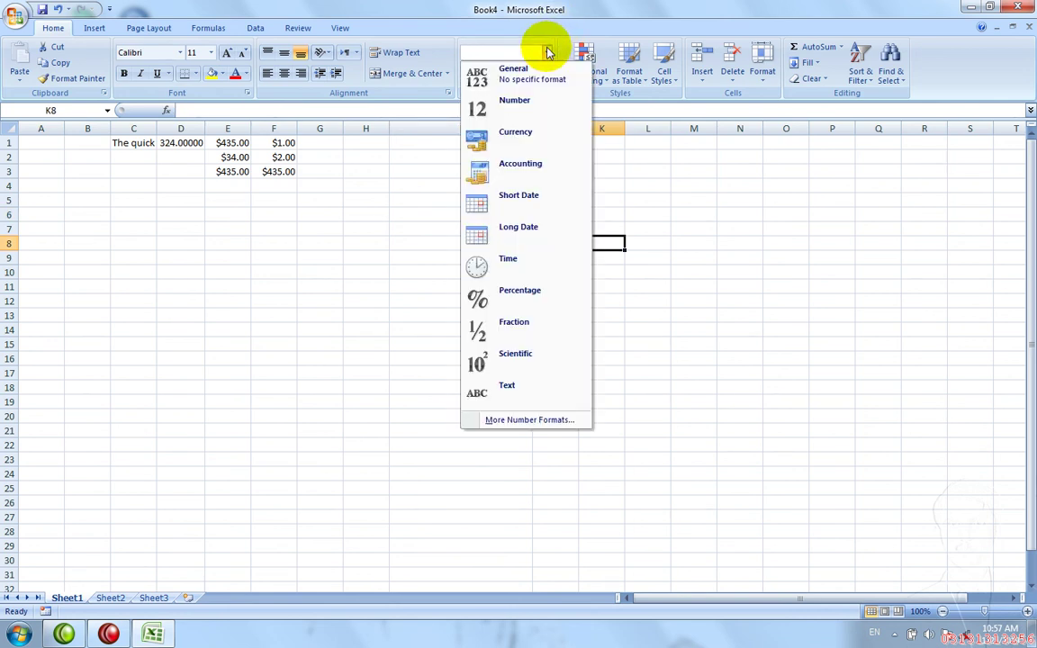
Enter 324, 32, 4, 23 and 4 down K7:K11.
click(404, 206)
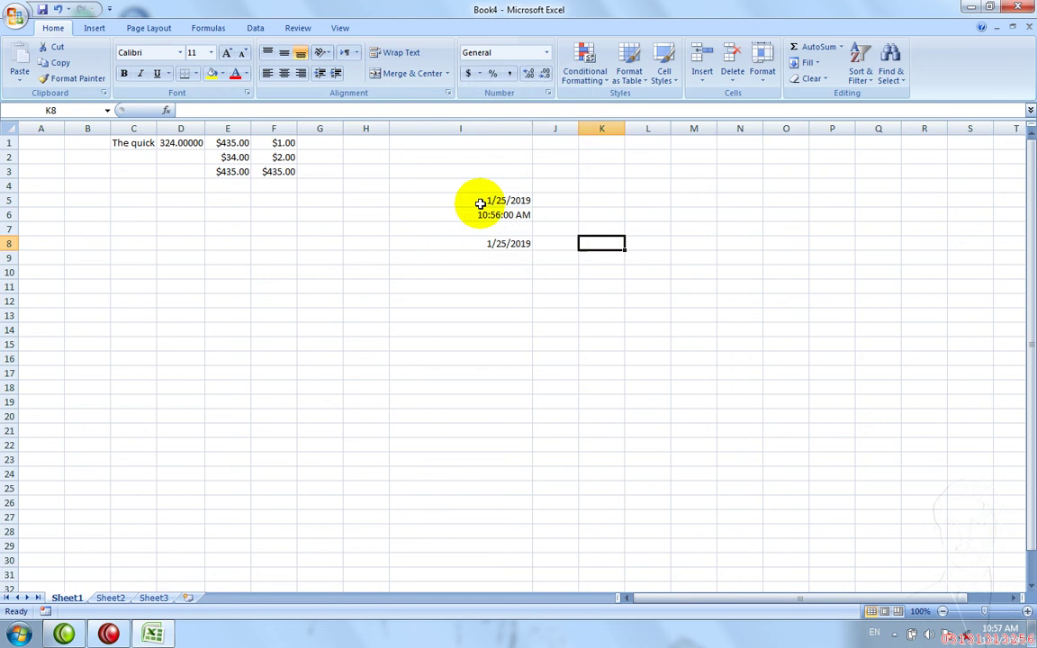
key(Up)
text(324 32 4 23 4)
key(Up)
key(Up)
key(Down)
key(shift+Up)
key(shift+Up)
key(shift+Up)
key(shift+Up)
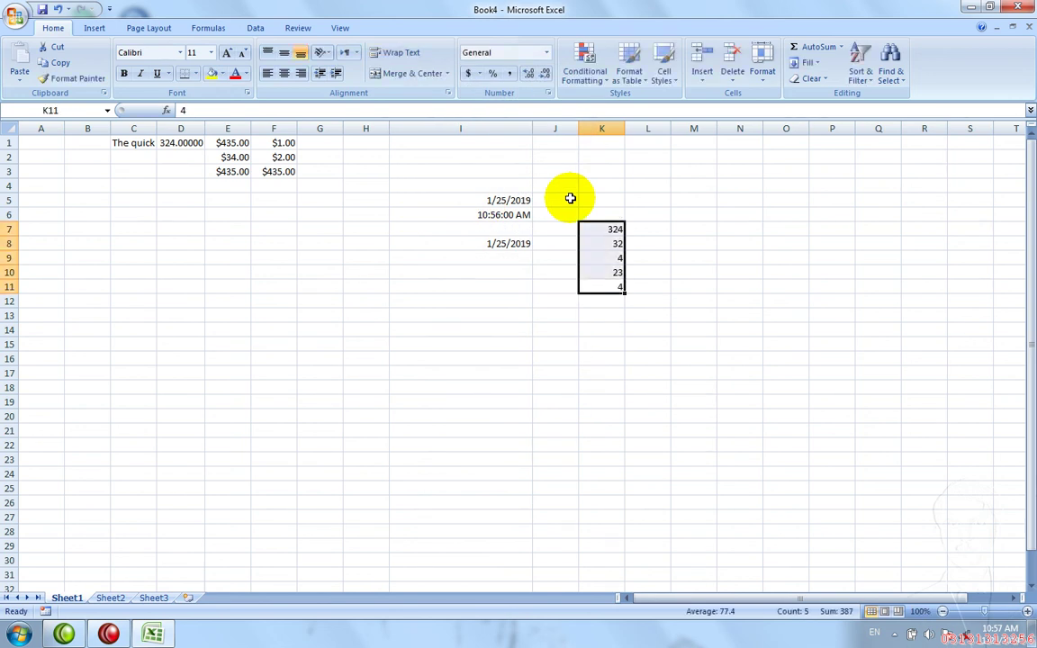
Apply Percentage format to K7:K11, showing 32400.00% down to 400.00%.
click(546, 52)
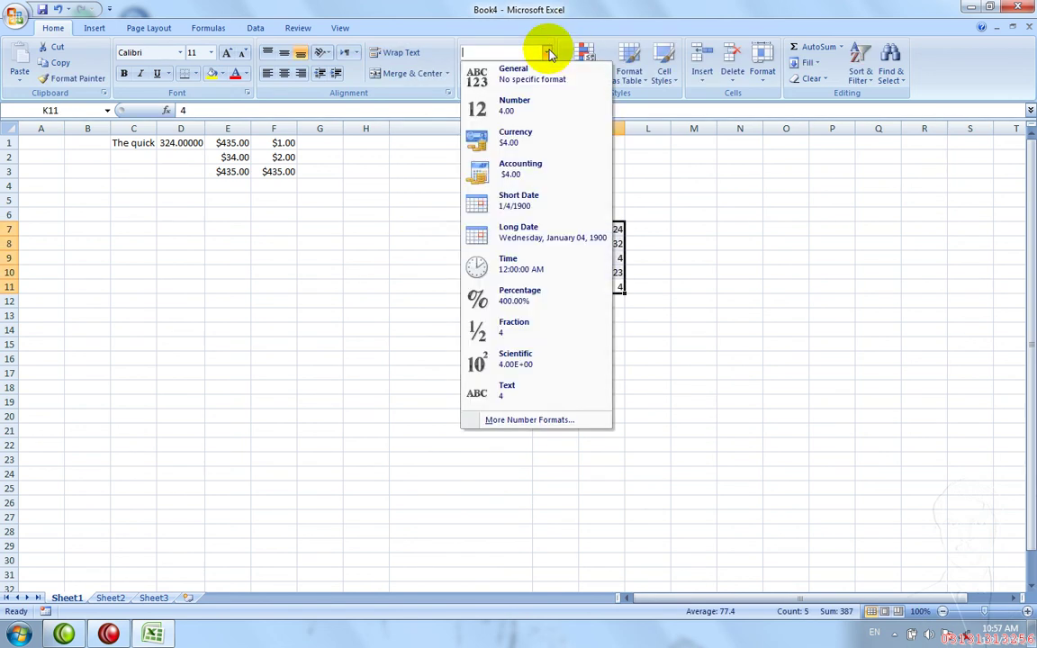
click(516, 302)
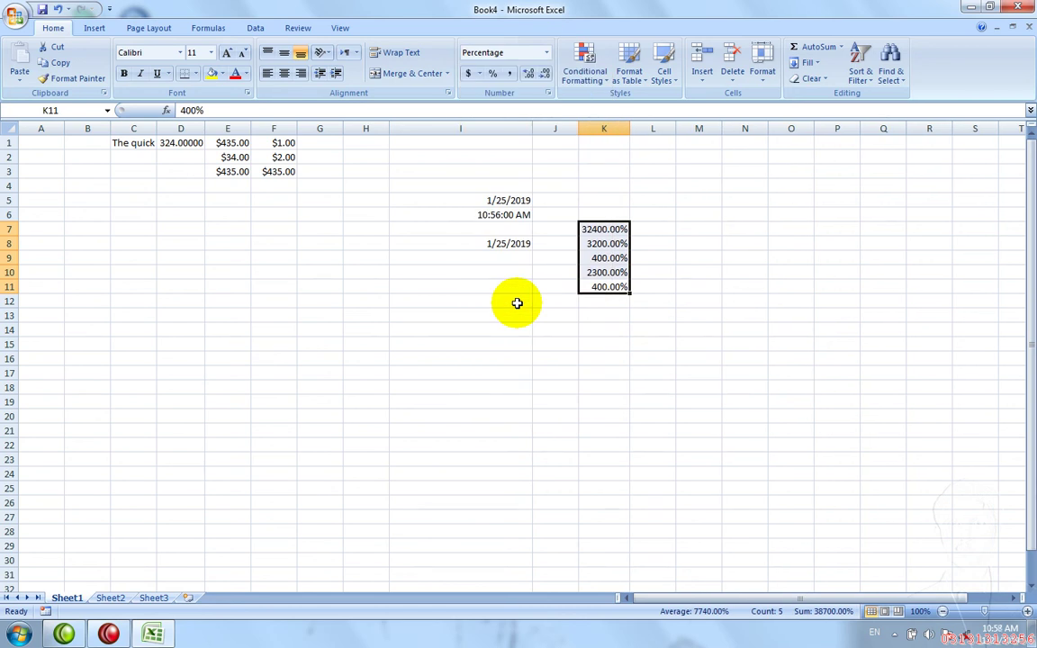
key(F2)
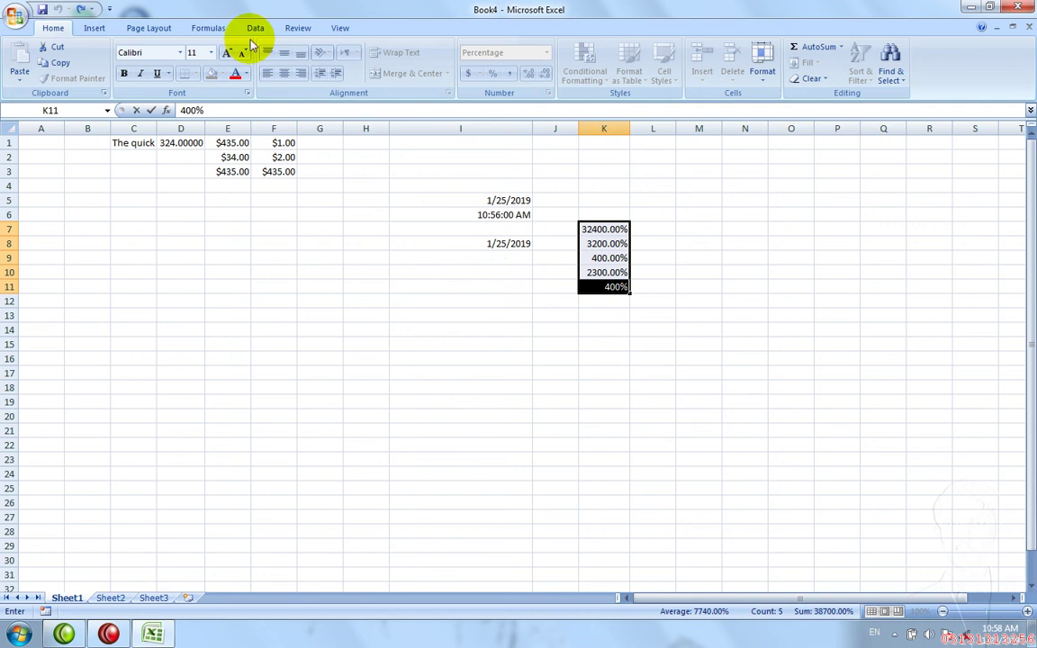
click(650, 310)
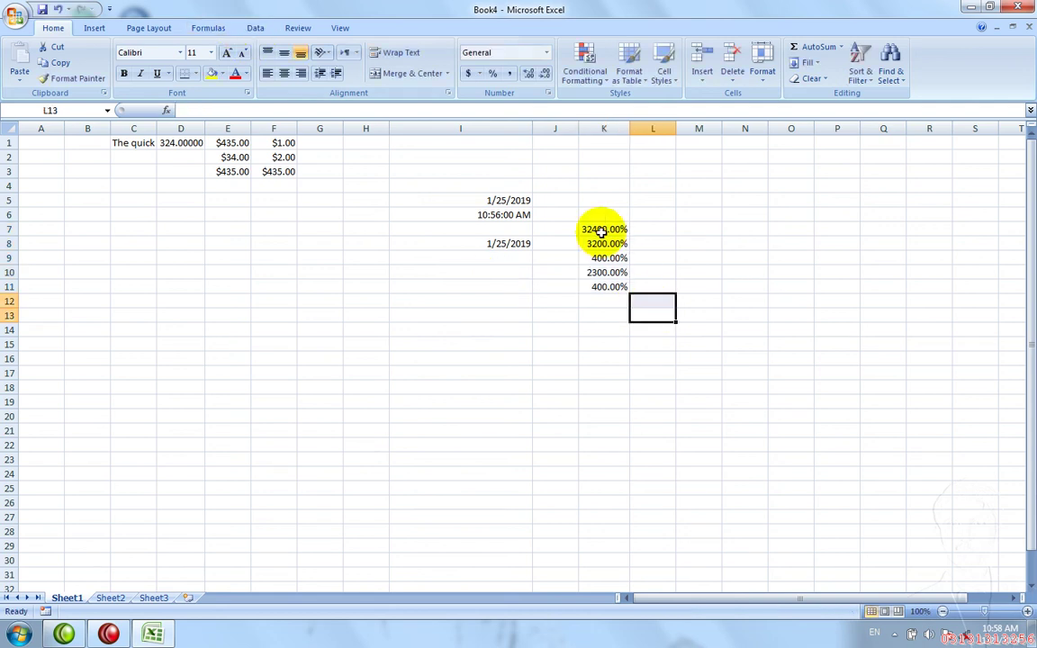
drag(596, 227, 607, 280)
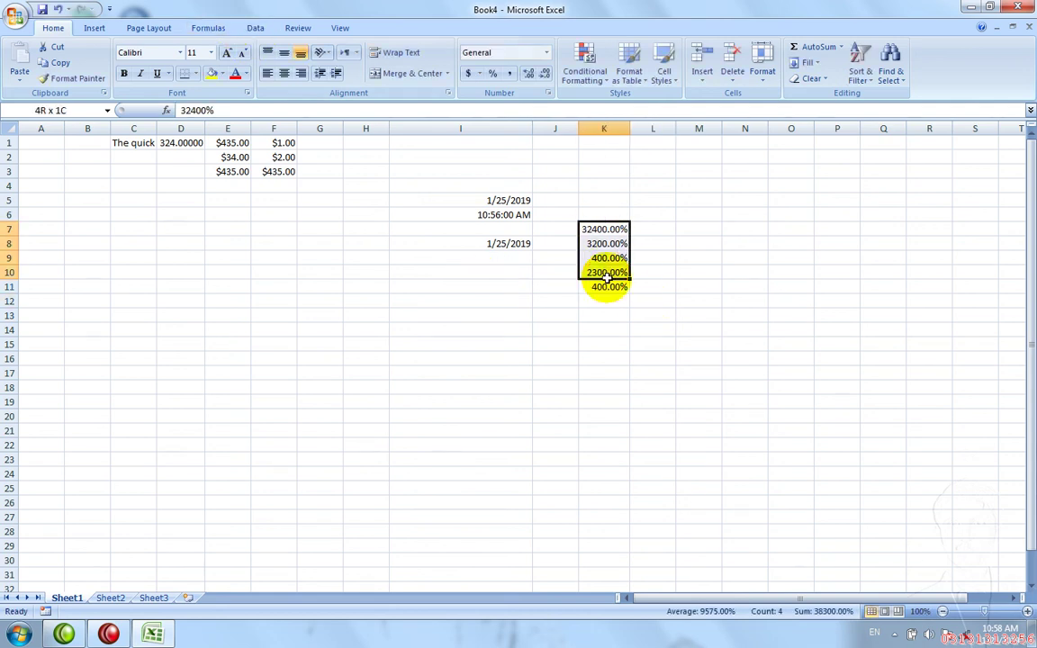
click(545, 54)
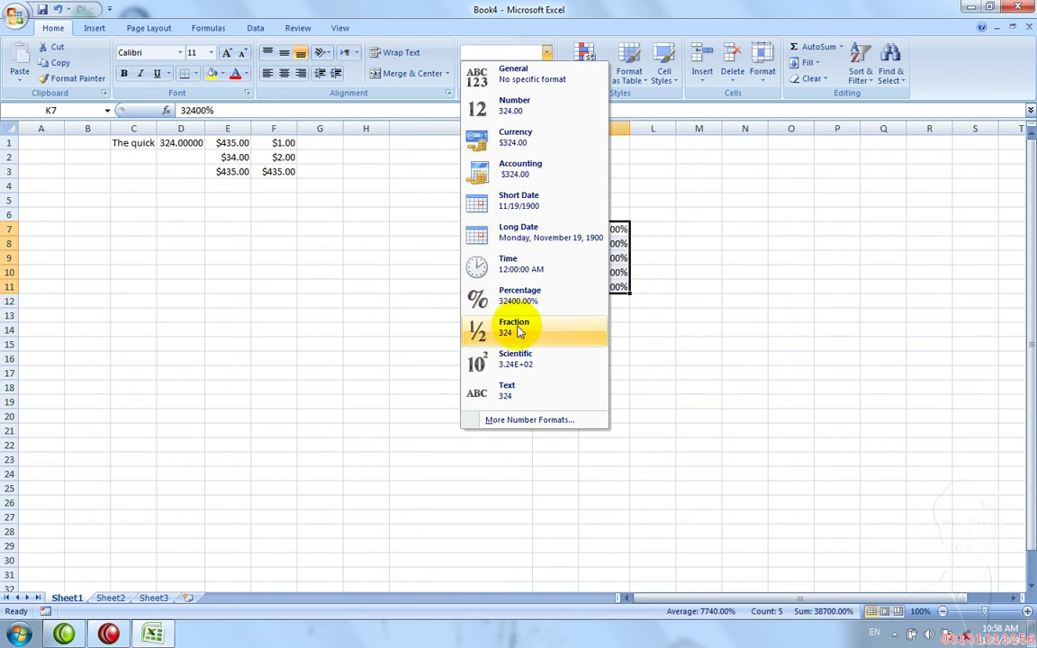
click(666, 282)
click(673, 209)
click(687, 212)
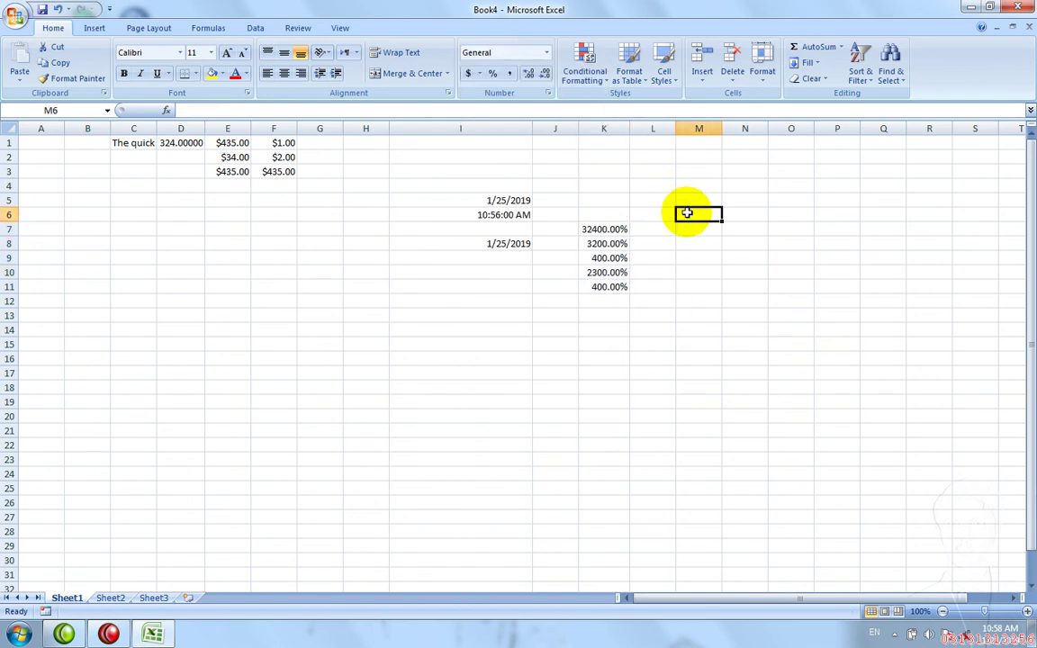
click(545, 52)
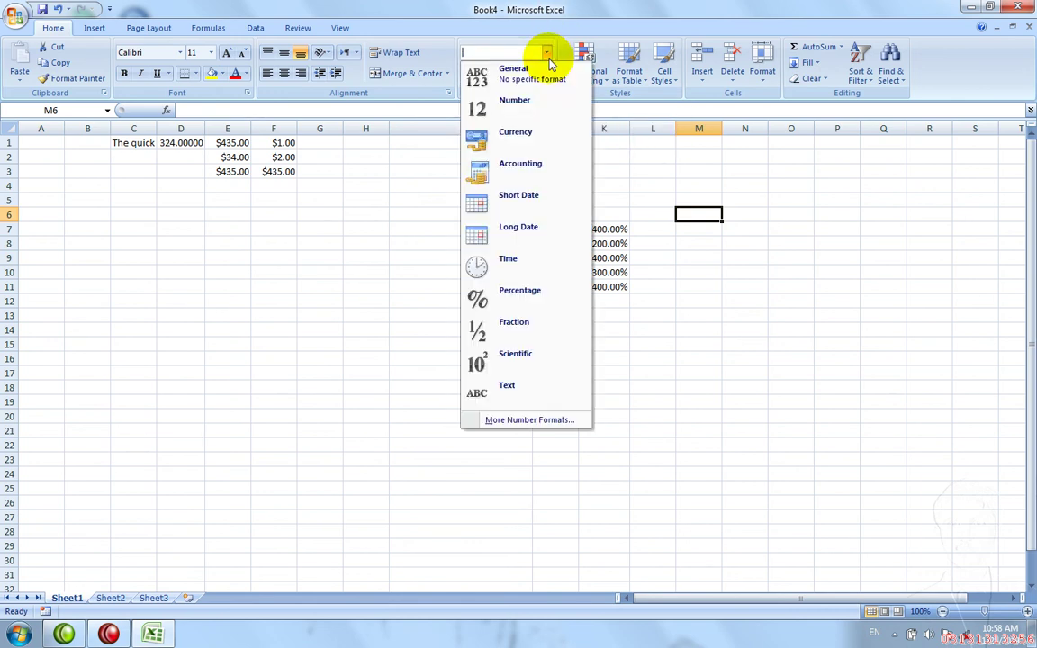
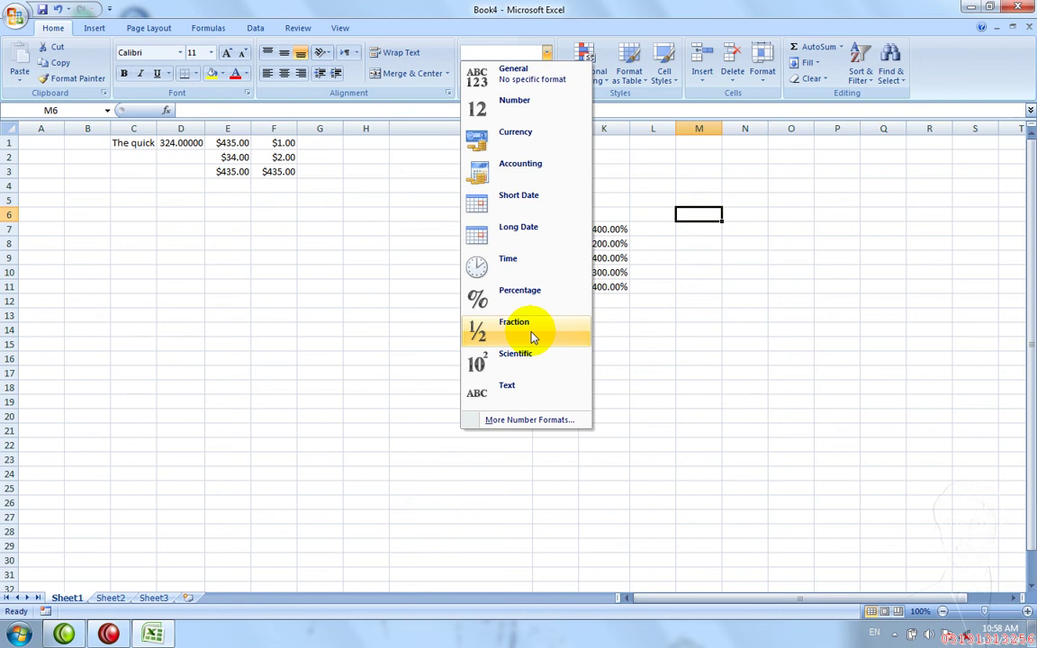
Enter 1/2 in M6 and 3/6 in M7 as dates 2-Jan and 6-Mar, then select M6:M7.
click(657, 320)
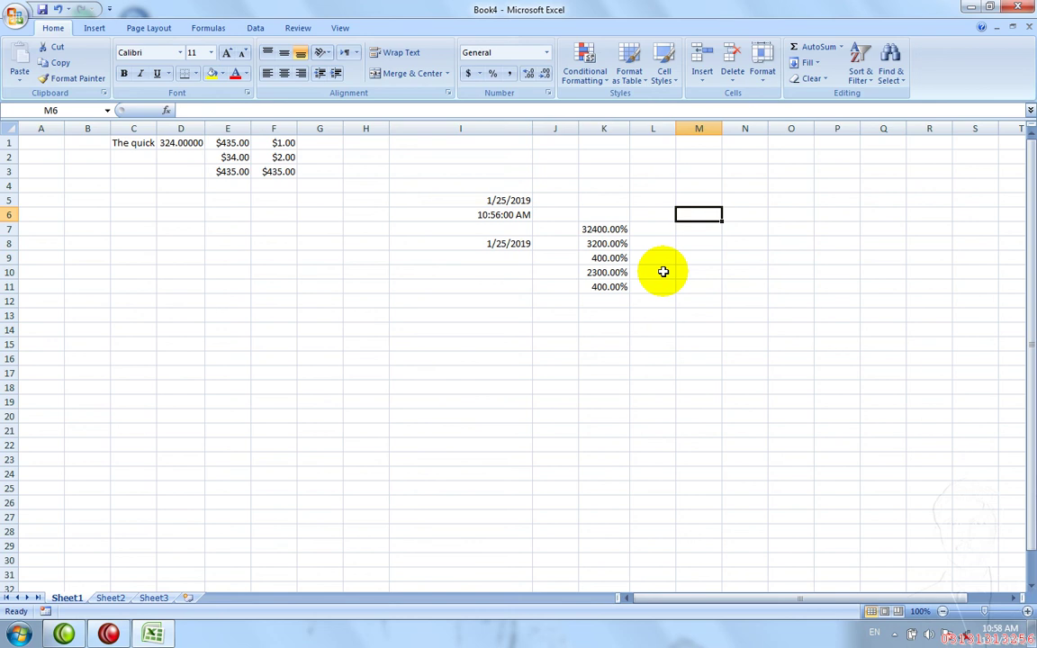
text(1/2)
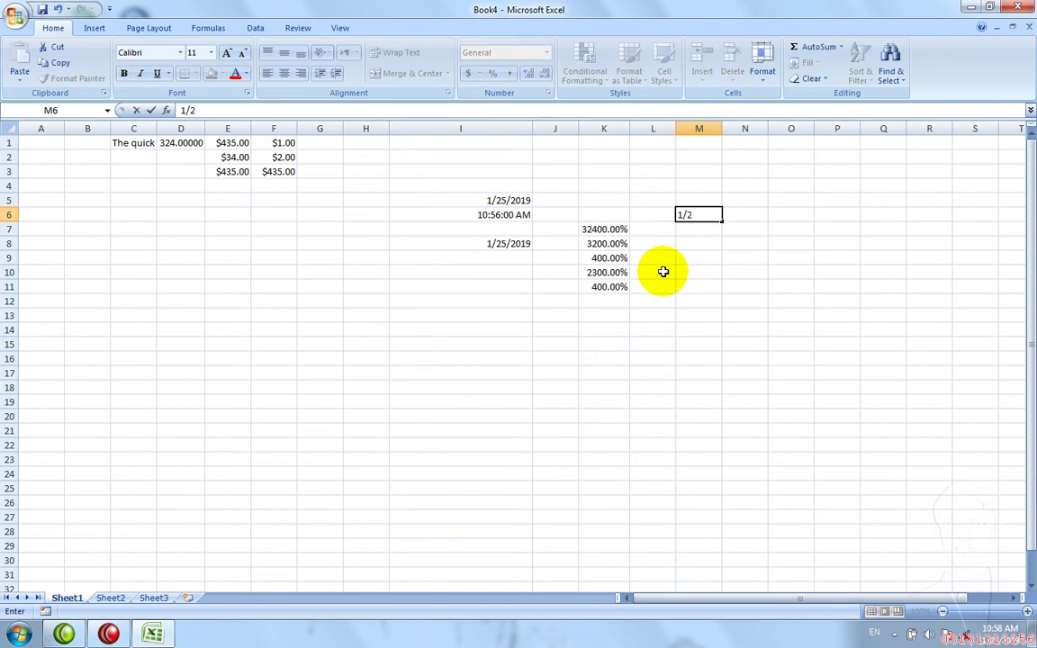
key(Return)
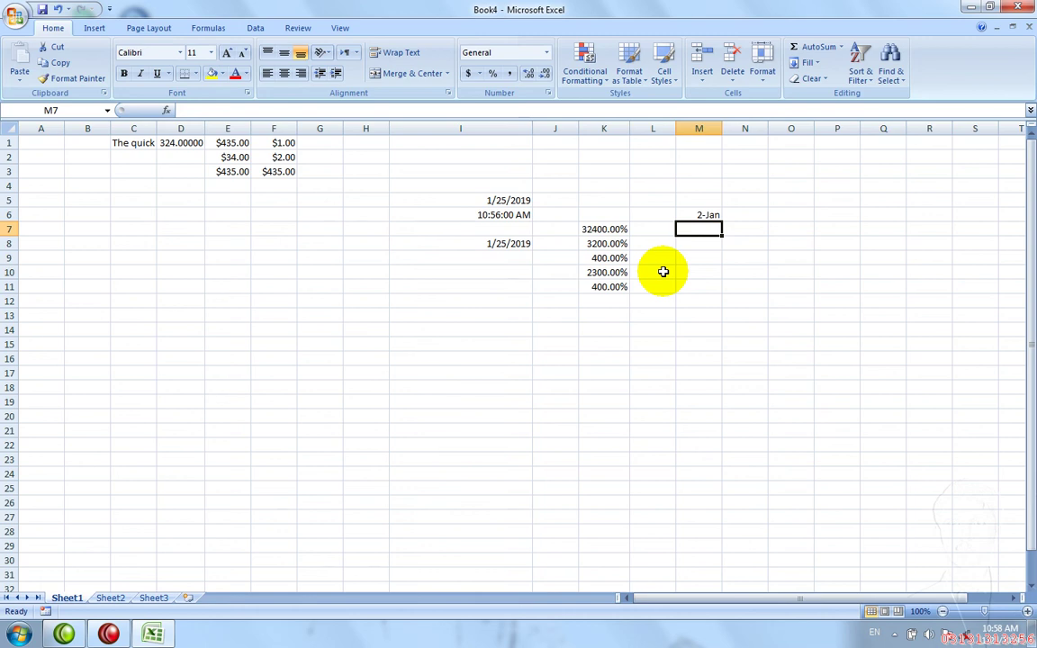
text(3/6)
key(Return)
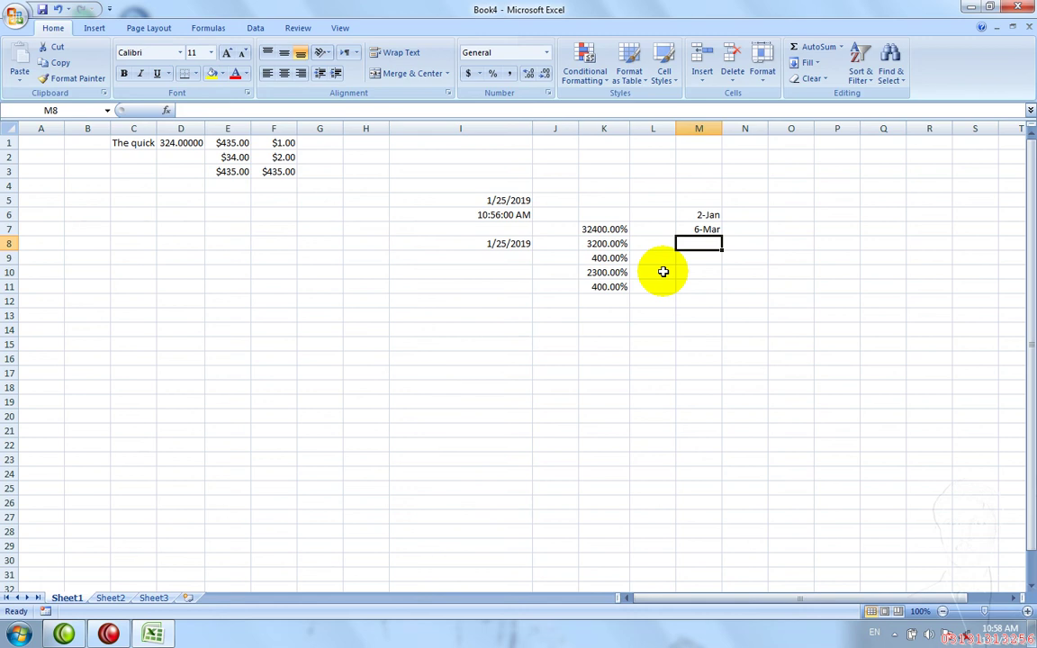
key(Up)
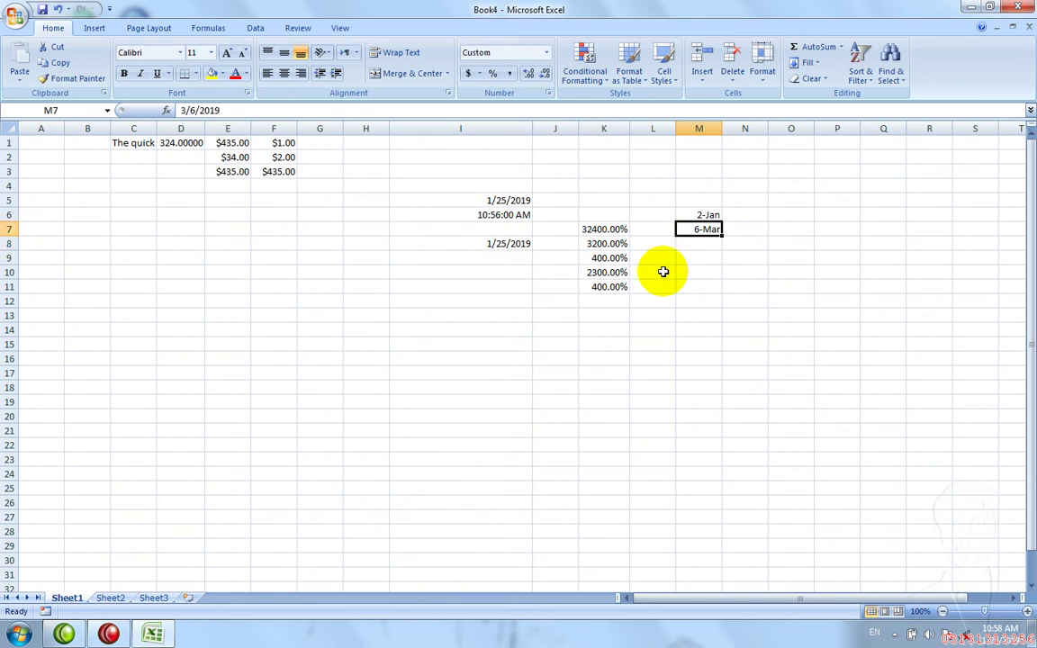
key(Down)
key(Up)
key(shift+Up)
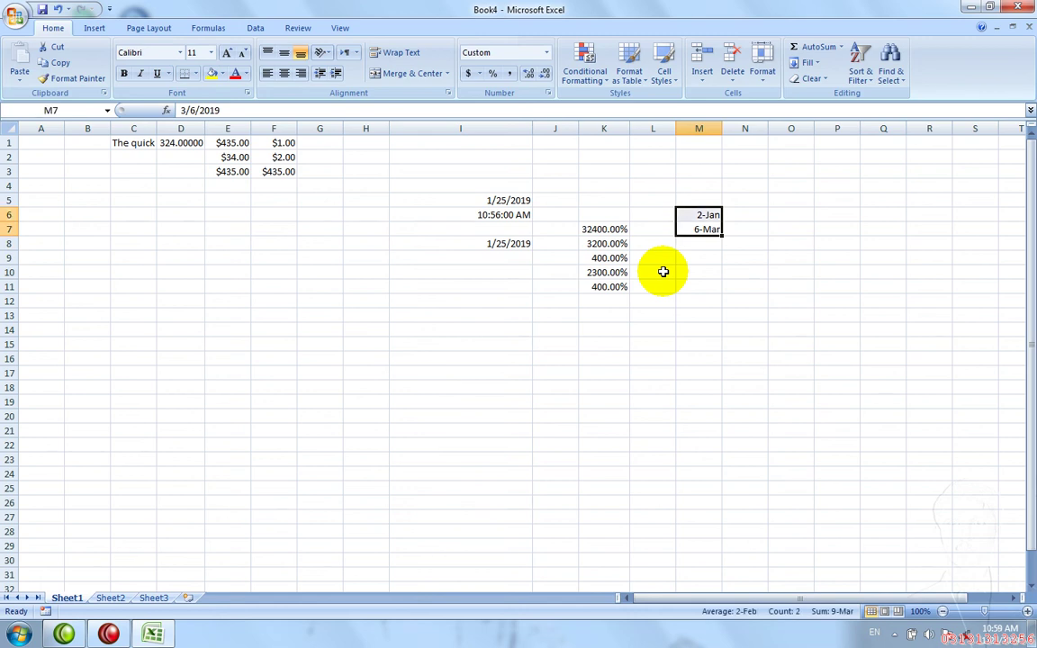
Apply the Fraction format to M6:M7 and re-enter them as 3/4 and 5/6.
click(546, 53)
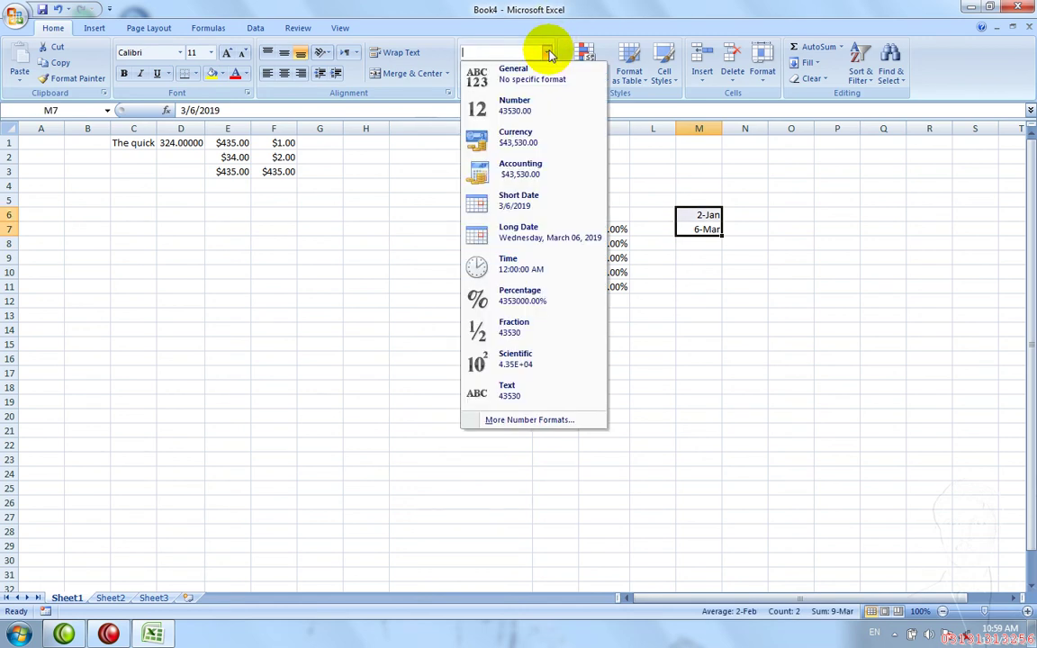
click(509, 333)
key(Up)
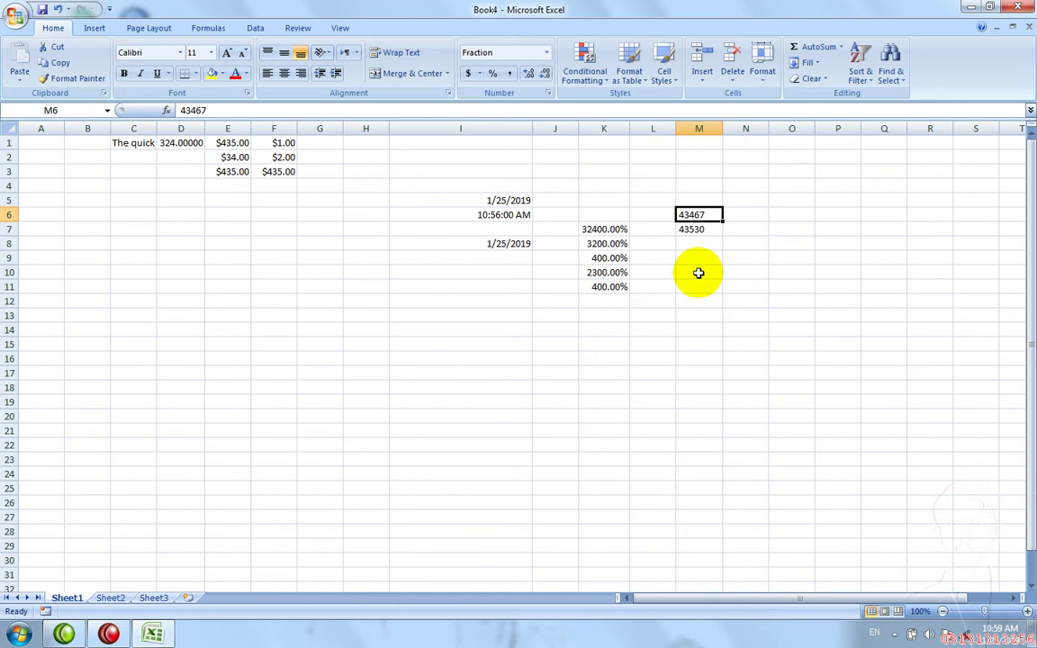
text(3/4)
key(Return)
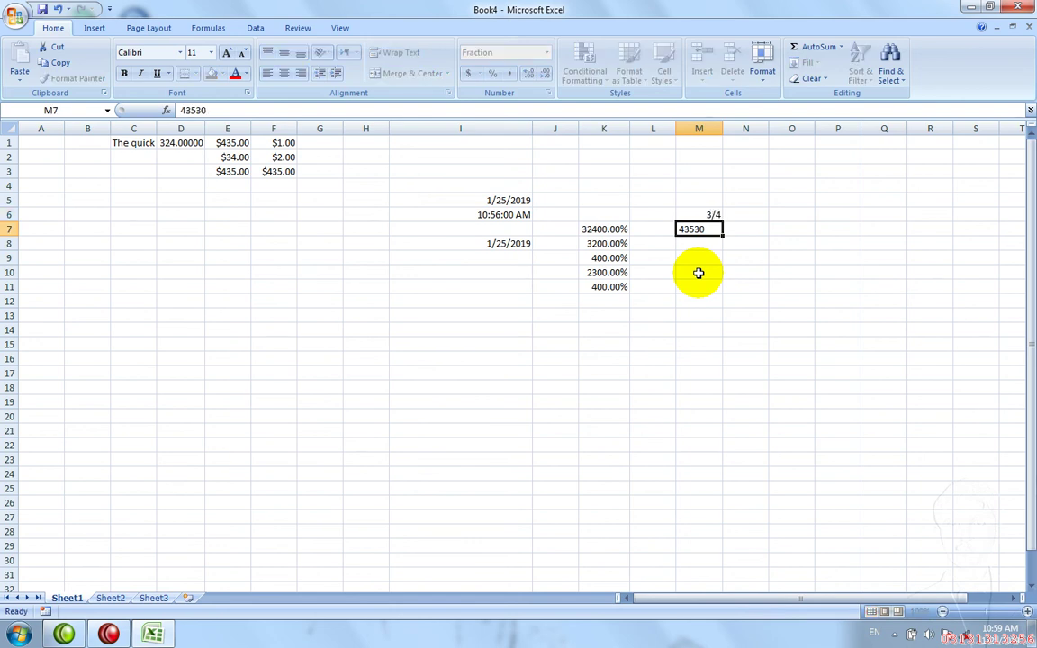
text(5/6)
key(Return)
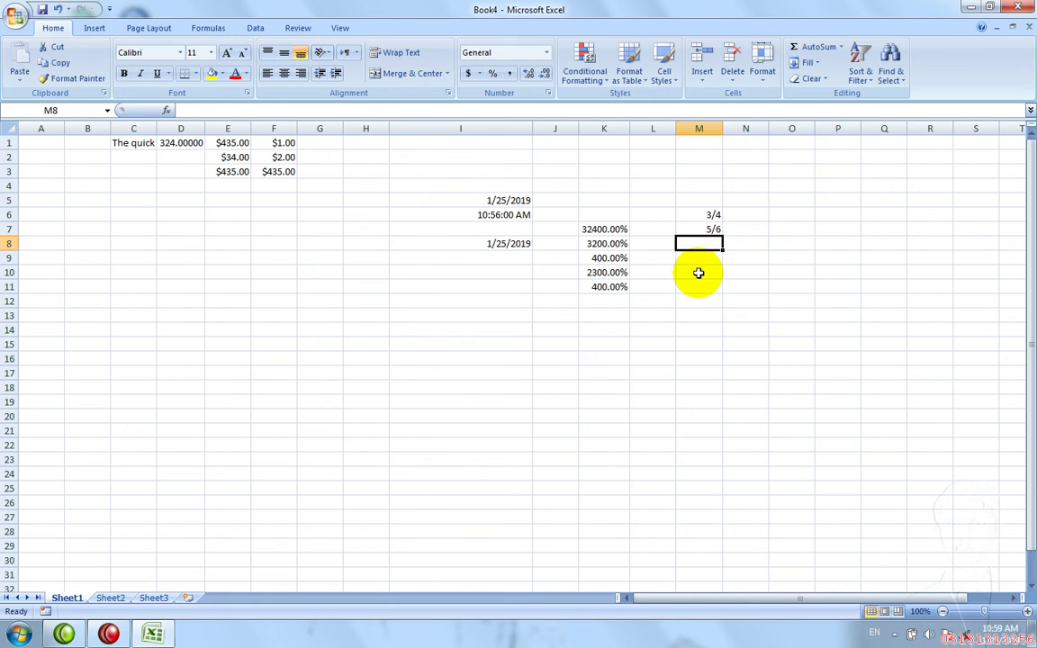
click(547, 53)
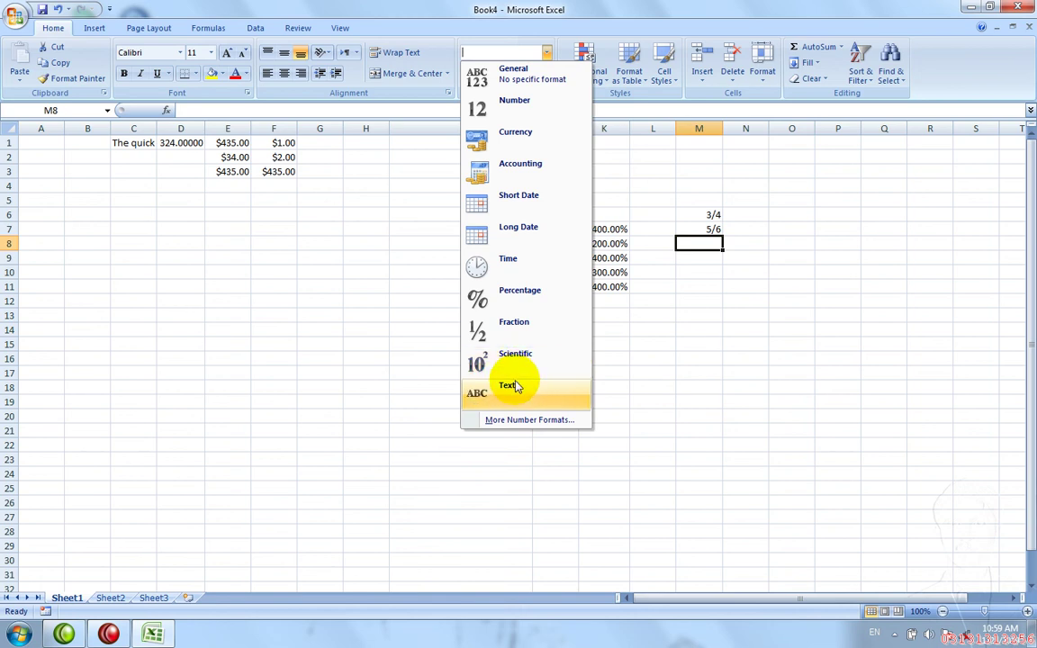
click(439, 267)
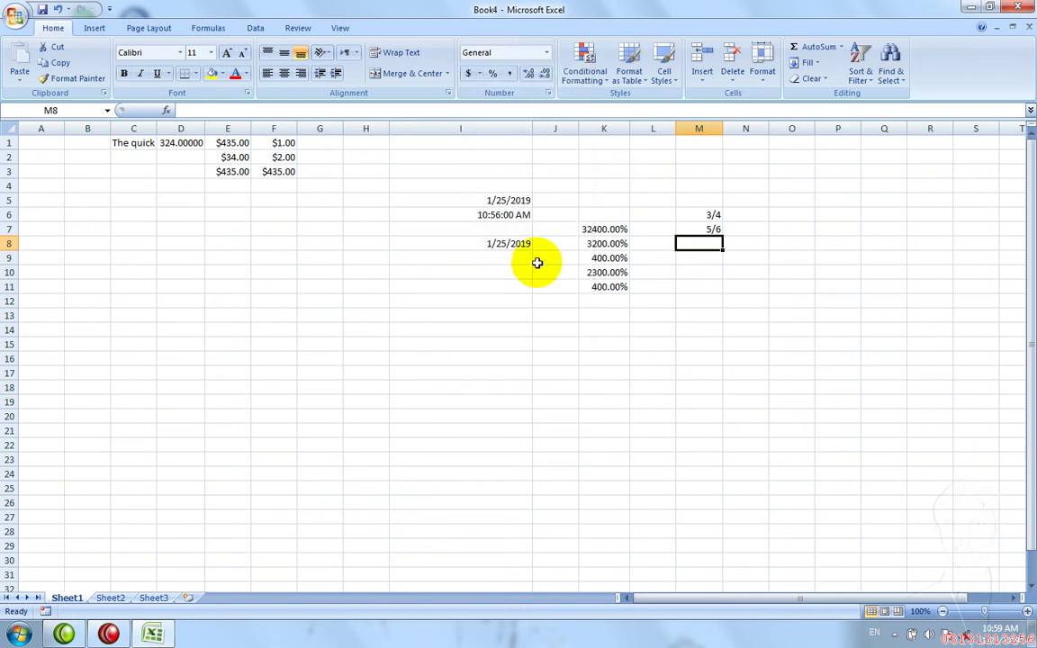
click(686, 301)
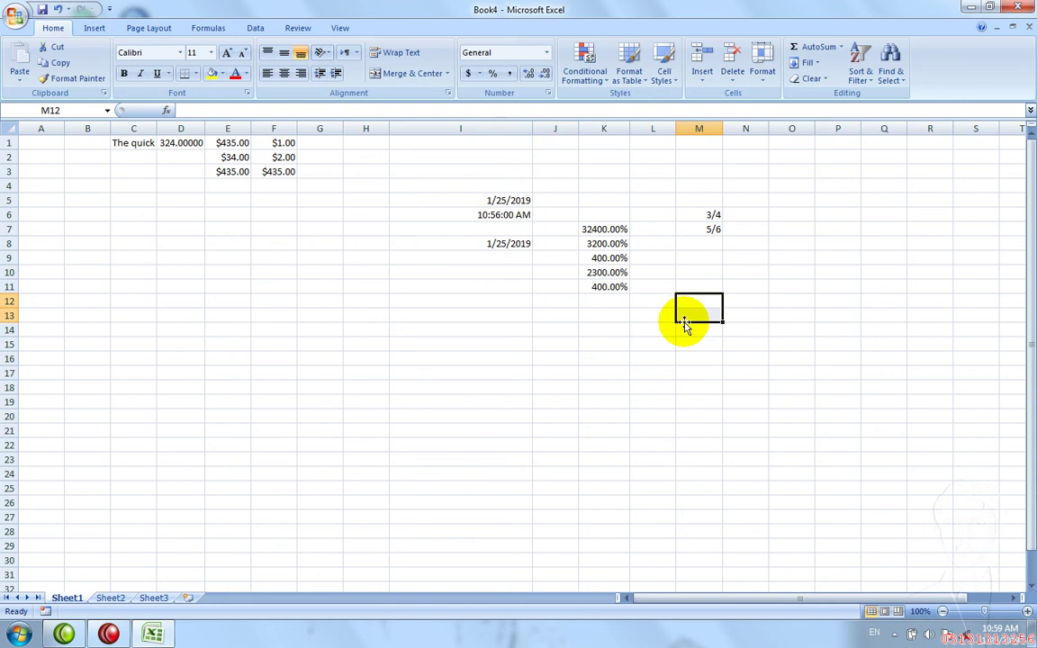
Move cell M12's contents down to M15 and select cell P4.
drag(684, 332, 688, 353)
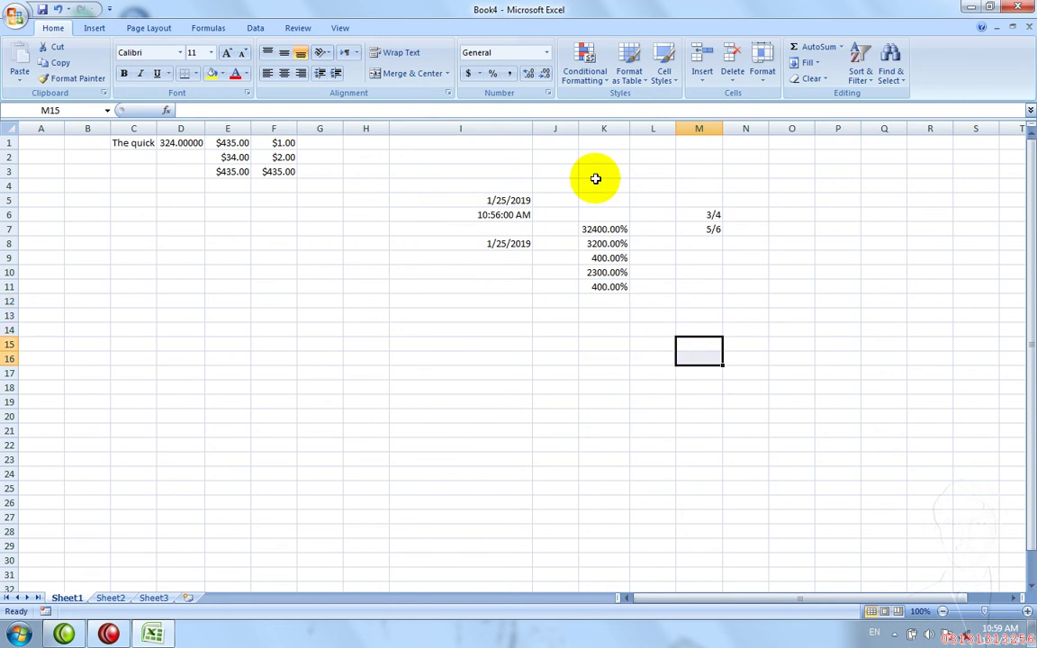
click(583, 65)
mouse_move(590, 99)
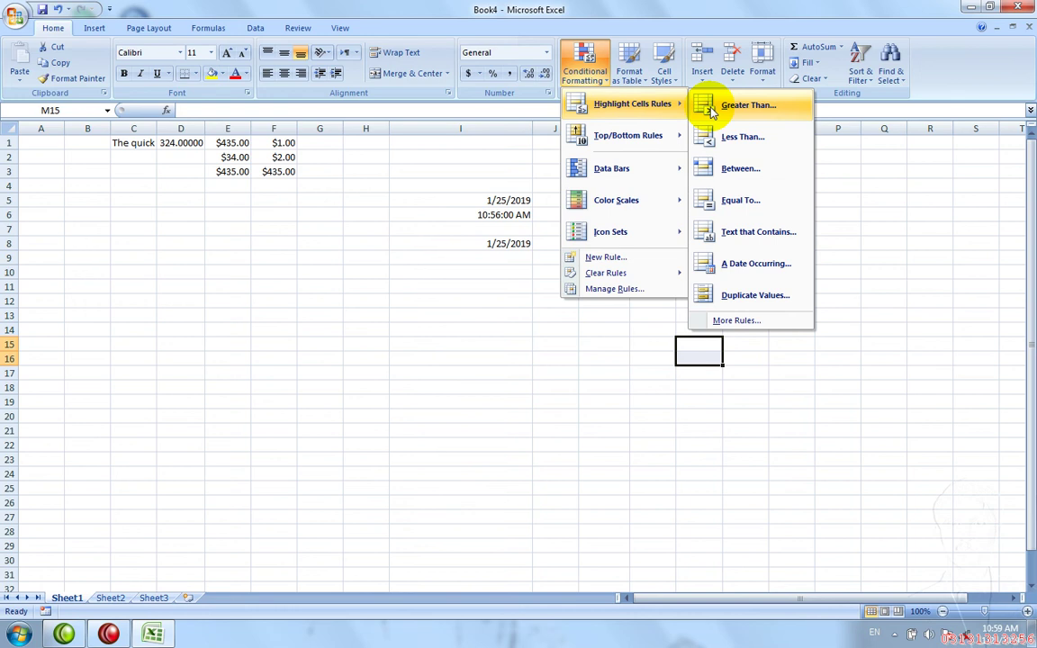
click(818, 189)
Add the headers Name in P4 and Marks in Q4.
text(Name)
key(Tab)
text(Marks)
key(Down)
key(Left)
Type seven sample names down column P from P5 to P11.
text(Adadf)
key(BackSpace)
key(BackSpace)
key(BackSpace)
key(BackSpace)
text(sad)
key(Return)
text(fawad)
key(Return)
text(jawad)
key(Return)
text(kamal)
key(Return)
text(jamal)
key(Return)
text(ali)
key(Return)
text(Ahmad)
key(Return)
Fill the Marks column with numbers, working upward from Q11 to Q5.
key(Up)
key(Right)
text(345)
key(Up)
text(43)
key(Up)
text(54654)
key(Up)
text(345)
key(Up)
text(34)
key(Up)
text(43)
Copy rows P7:Q9 and paste them at P12 to duplicate them in P12:Q14.
key(Left)
key(Down)
key(Down)
key(shift+Left)
key(shift+Down)
key(shift+Down)
key(ctrl+c)
key(Down)
key(Down)
key(Down)
key(Left)
key(Down)
key(Down)
key(ctrl+v)
shift+click(820, 189)
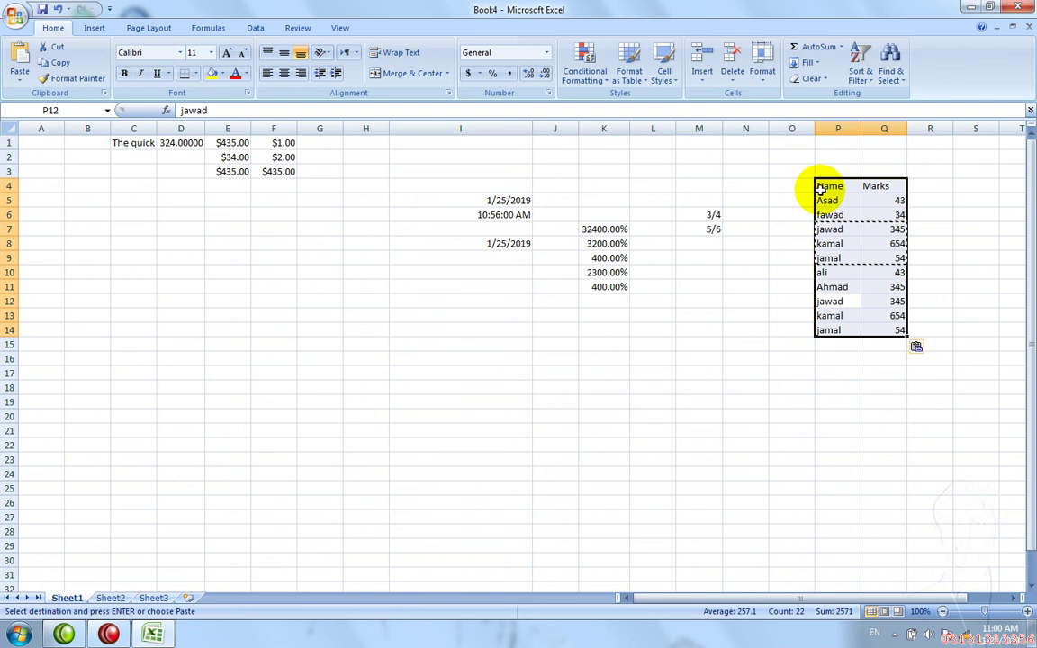
right_click(608, 84)
click(587, 76)
mouse_move(634, 103)
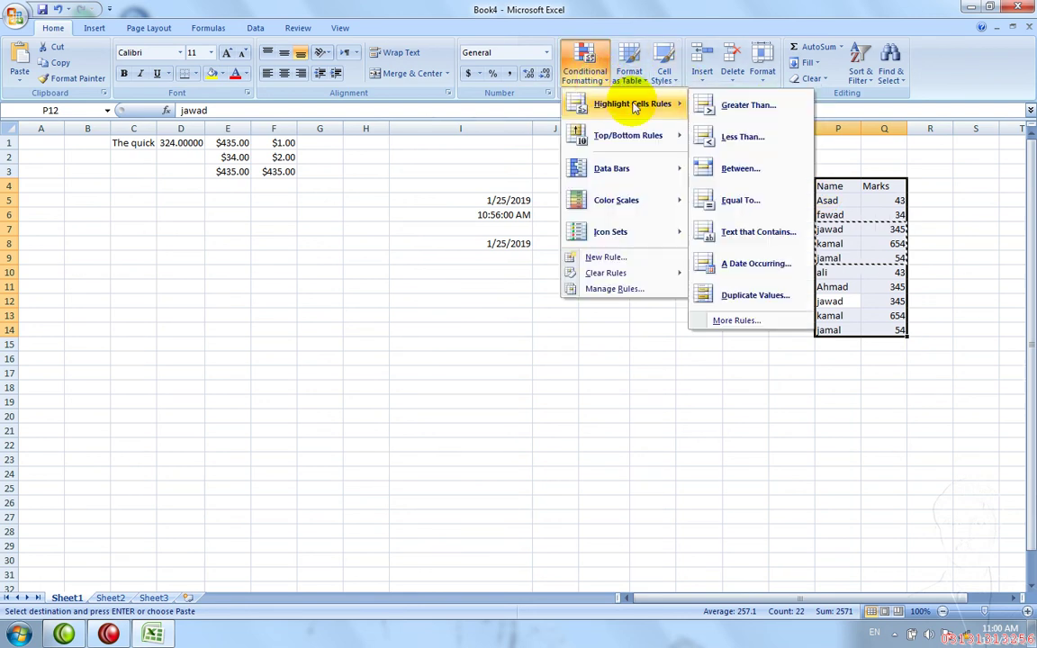
click(736, 120)
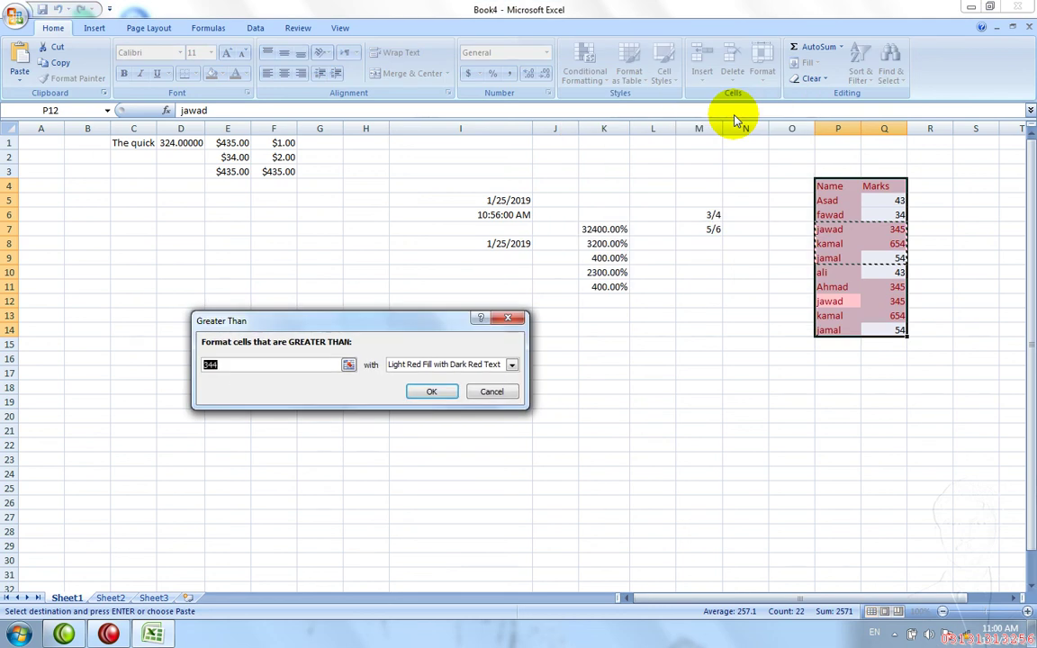
text(20)
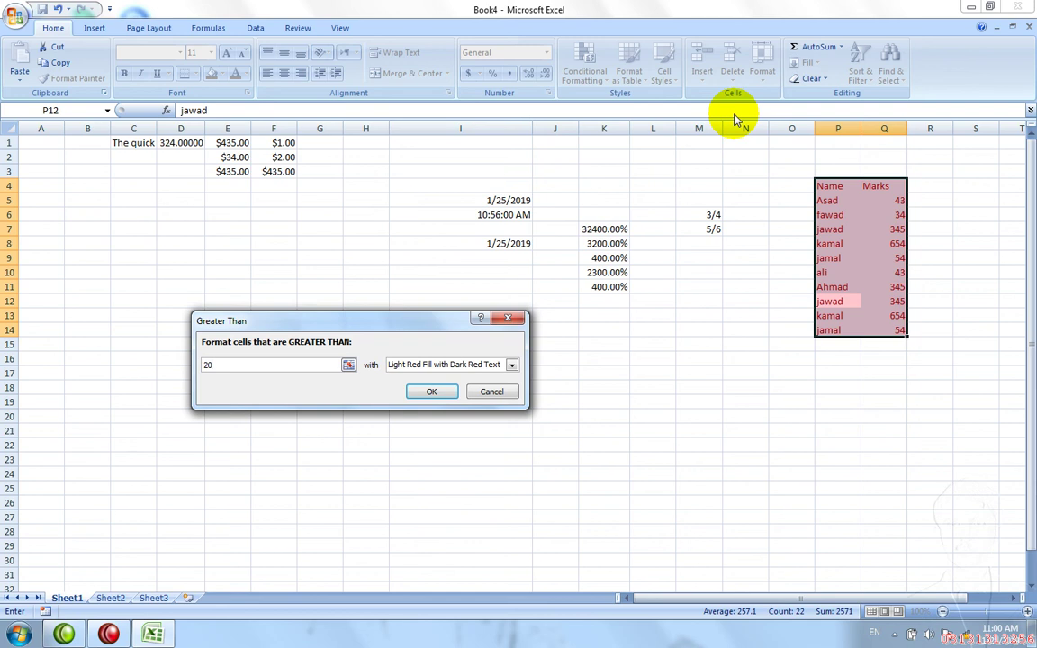
text(0)
key(BackSpace)
text(0)
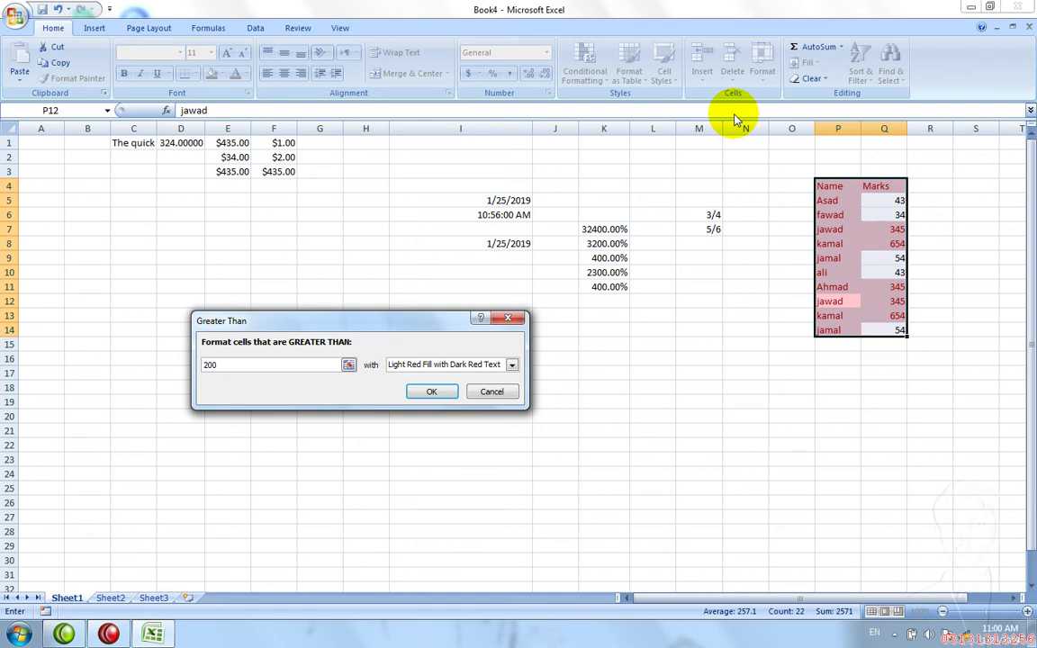
key(BackSpace)
key(BackSpace)
key(BackSpace)
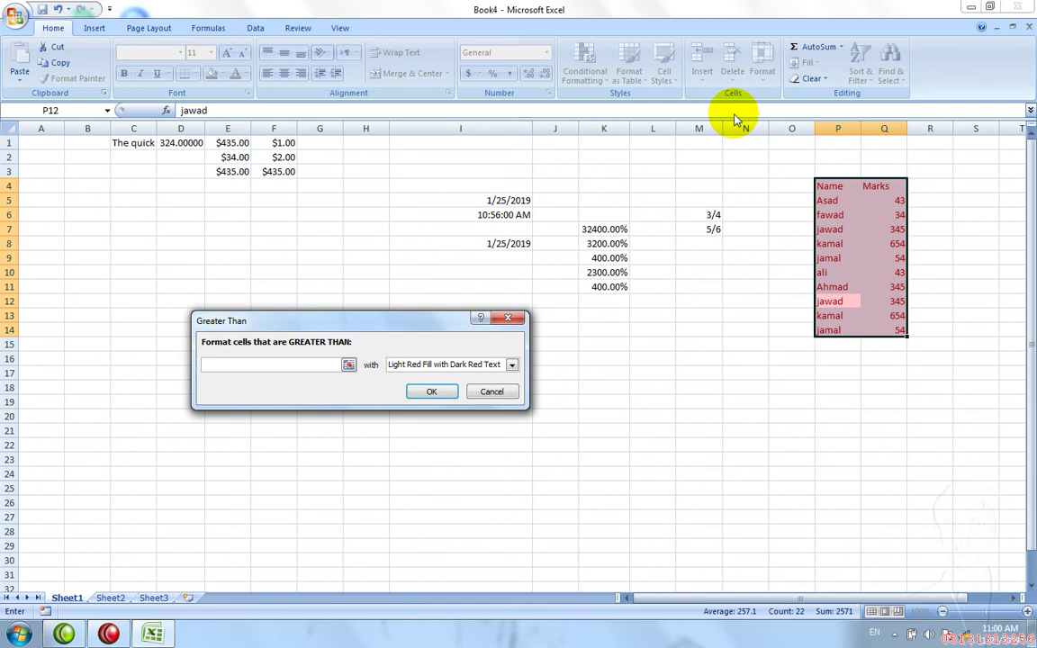
text(500)
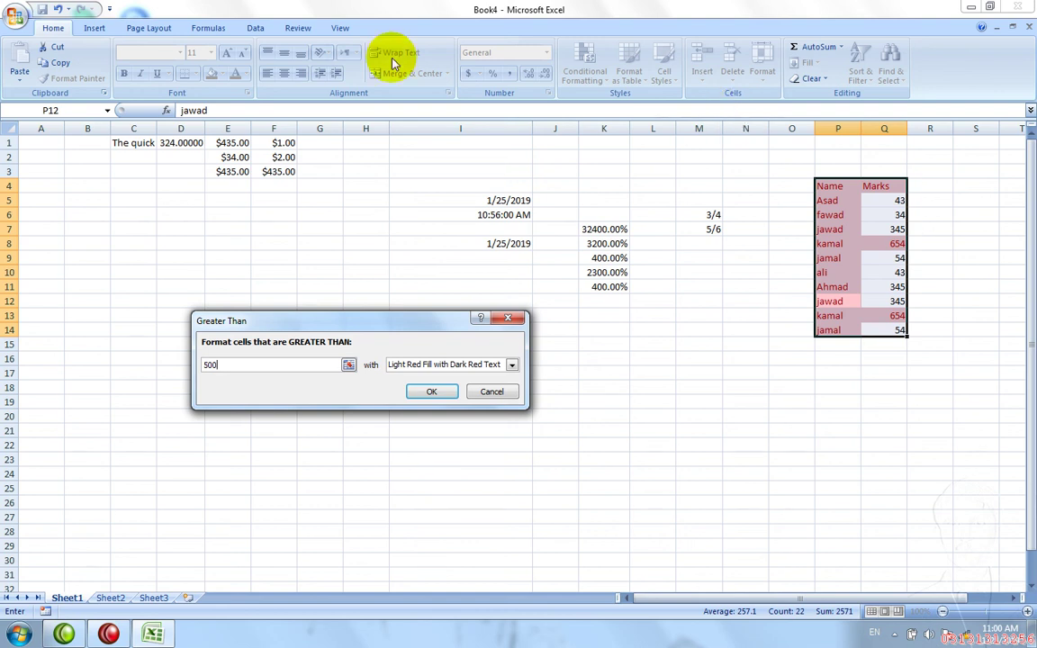
click(511, 364)
click(477, 388)
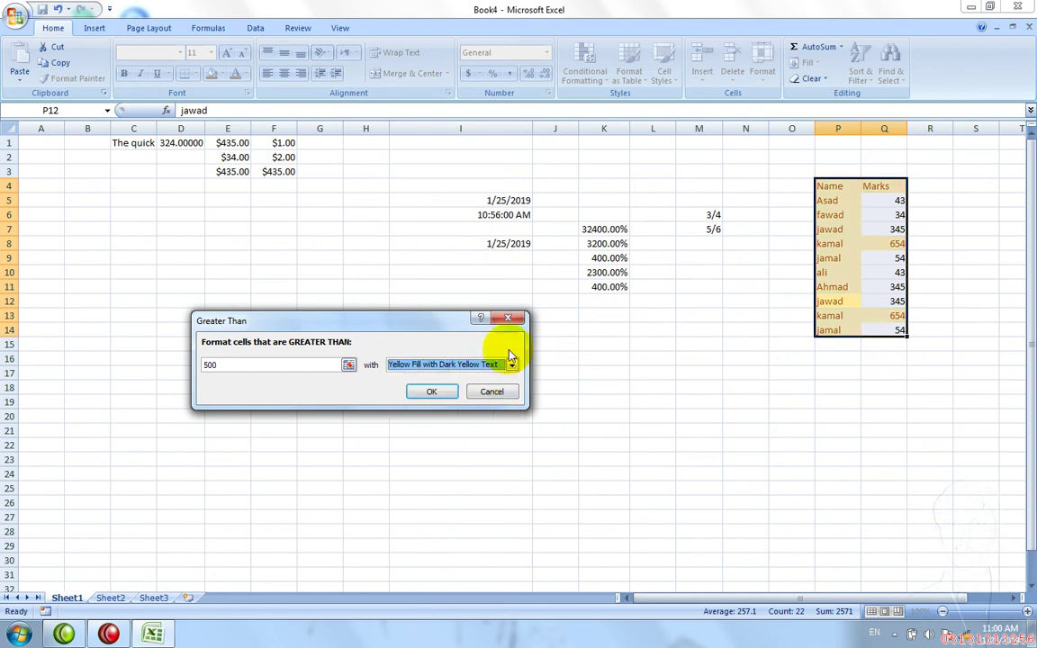
click(510, 364)
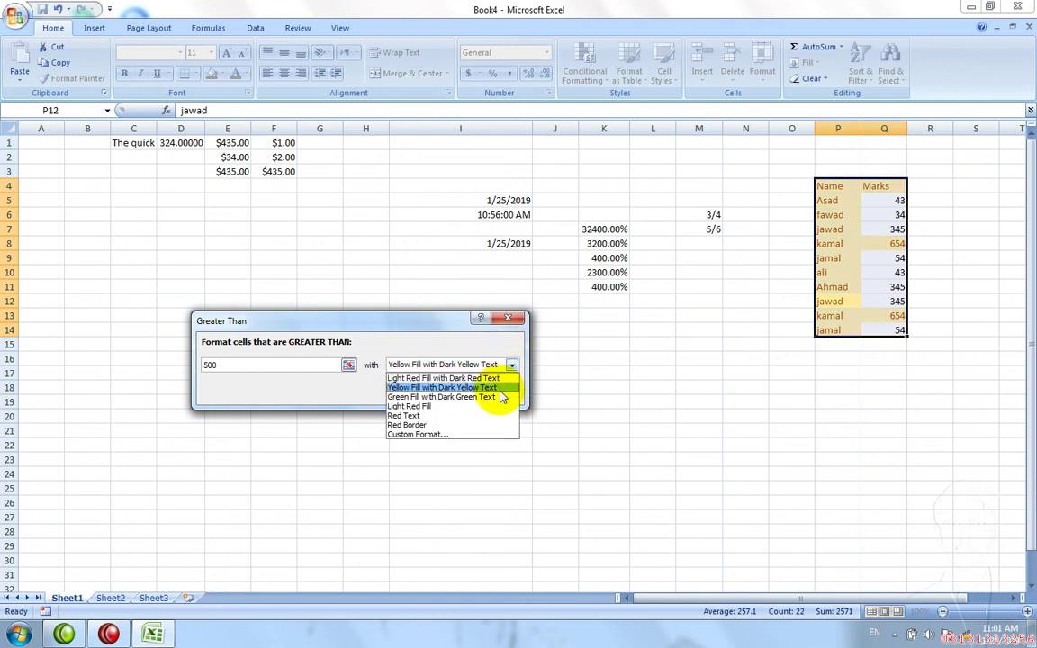
click(497, 397)
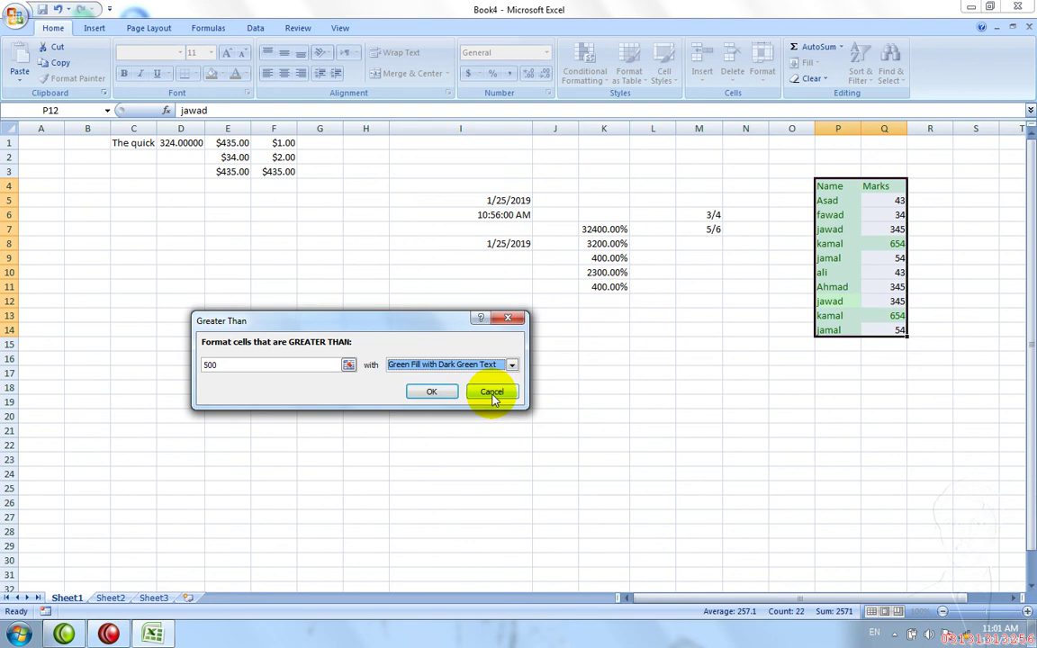
click(493, 393)
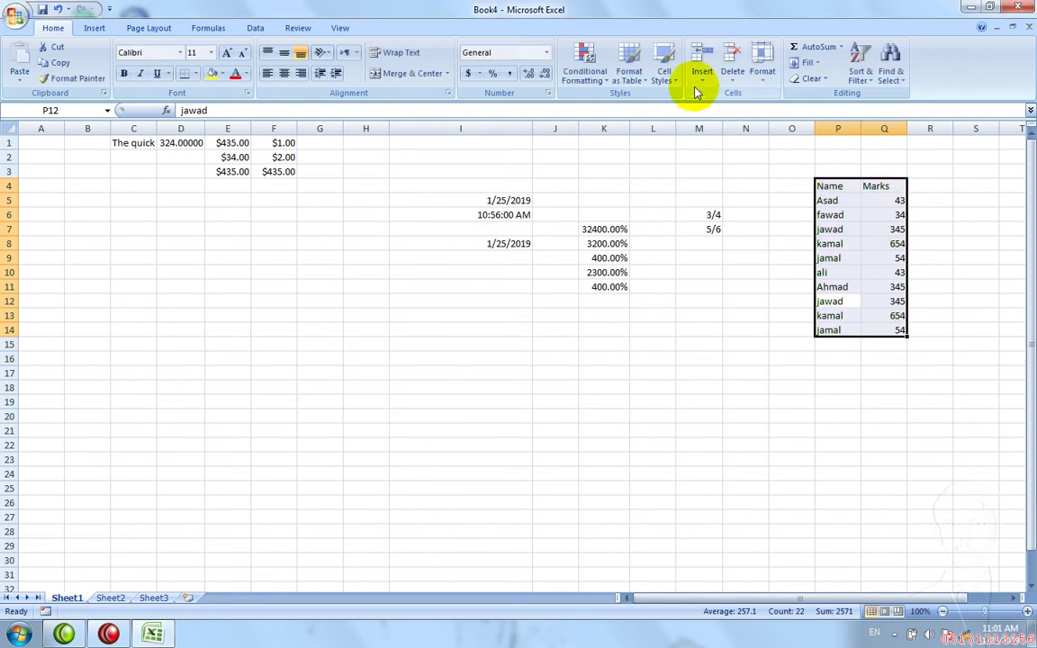
right_click(586, 55)
click(586, 61)
mouse_move(629, 111)
click(703, 135)
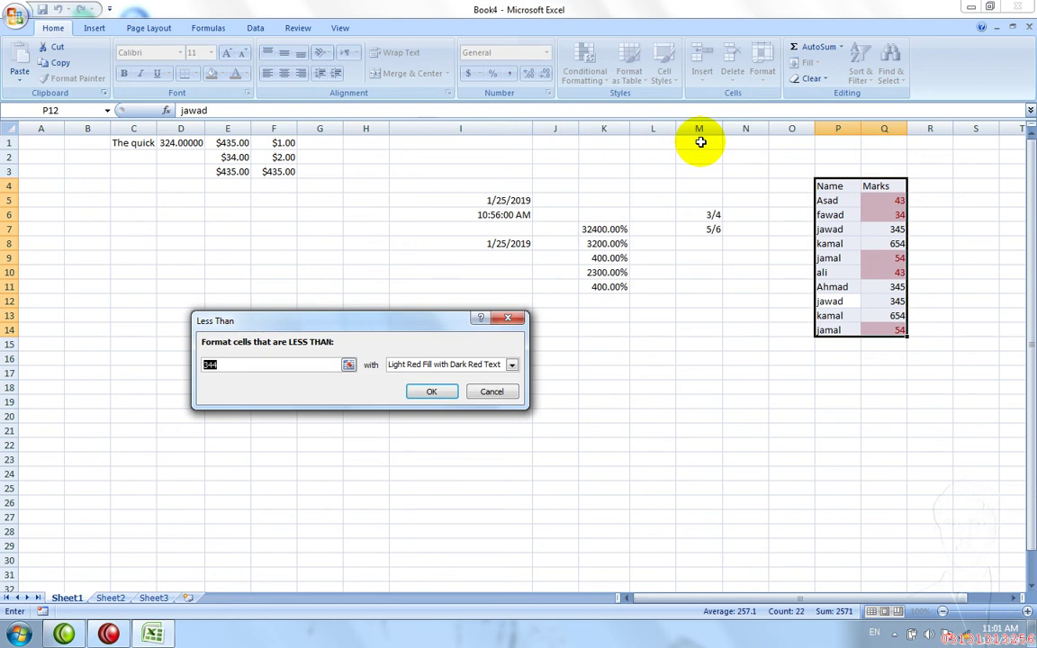
text(30)
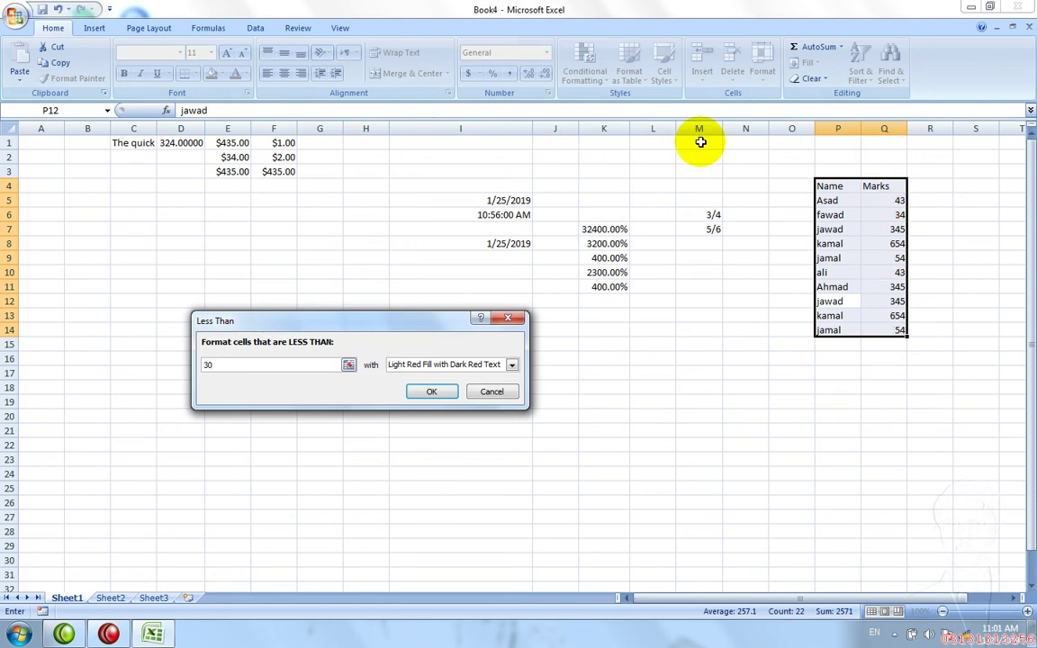
key(BackSpace)
key(BackSpace)
text(50)
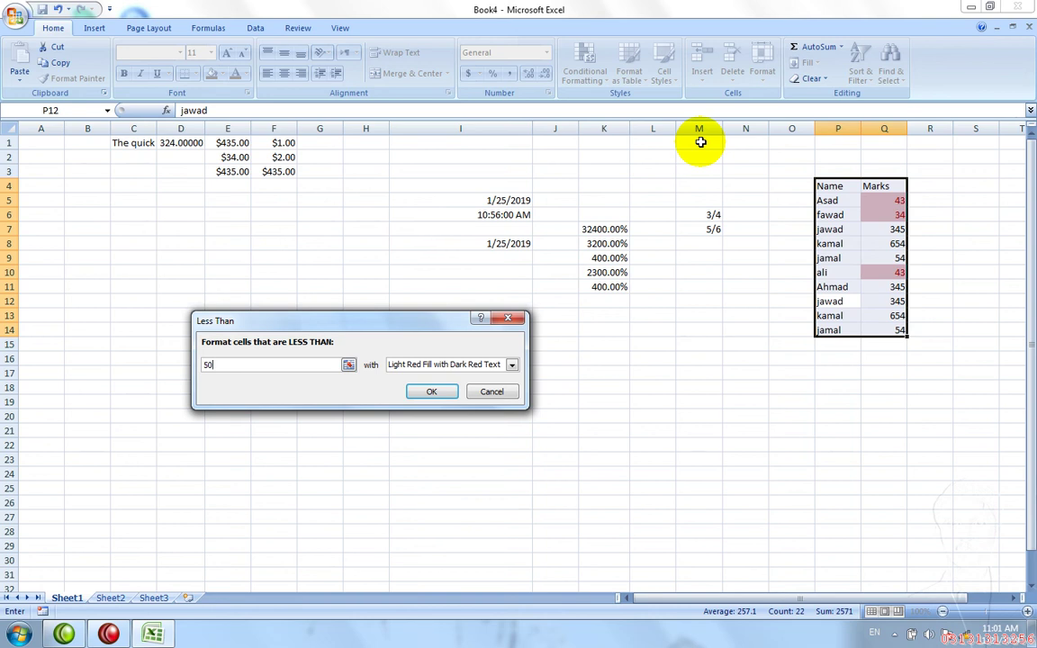
click(511, 364)
click(445, 397)
click(482, 396)
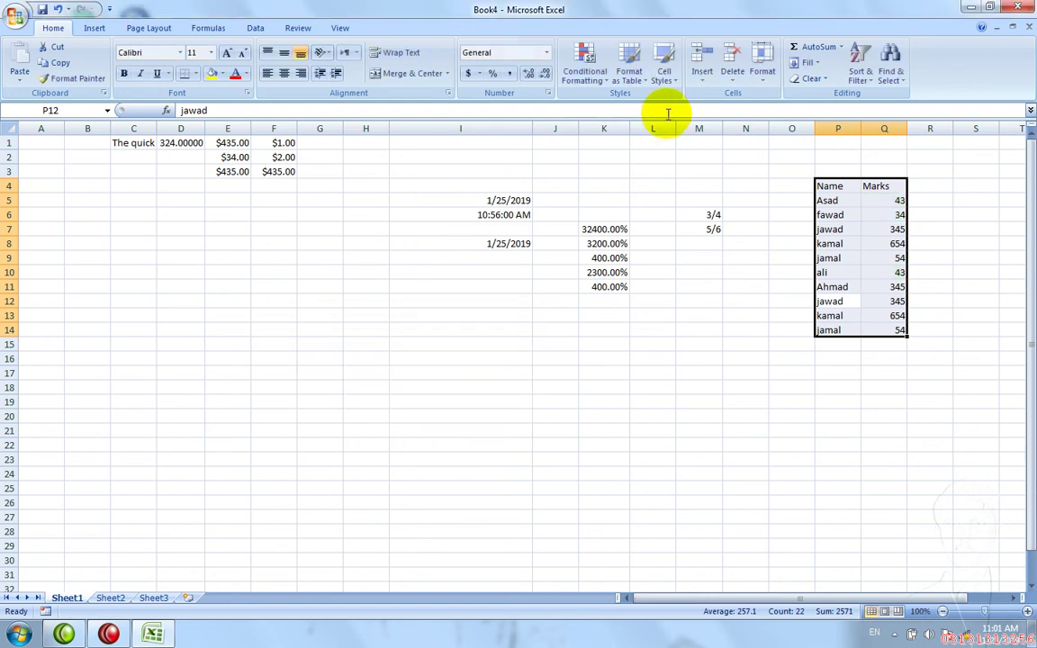
click(606, 81)
mouse_move(612, 104)
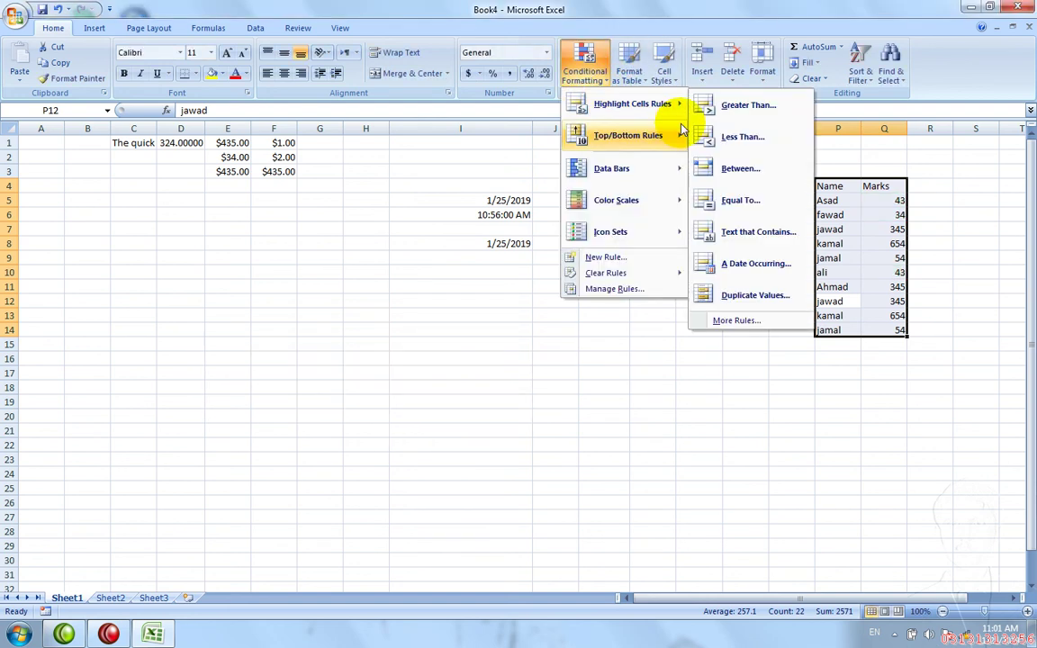
click(722, 171)
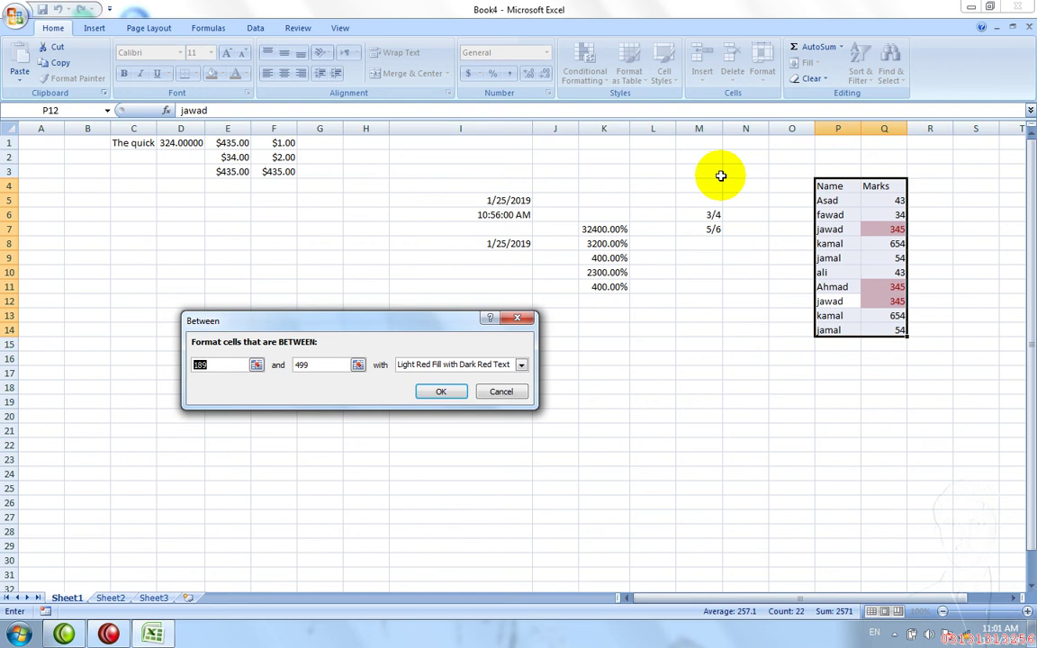
text(200)
key(Tab)
text(400)
key(BackSpace)
key(BackSpace)
key(BackSpace)
text(600)
key(Escape)
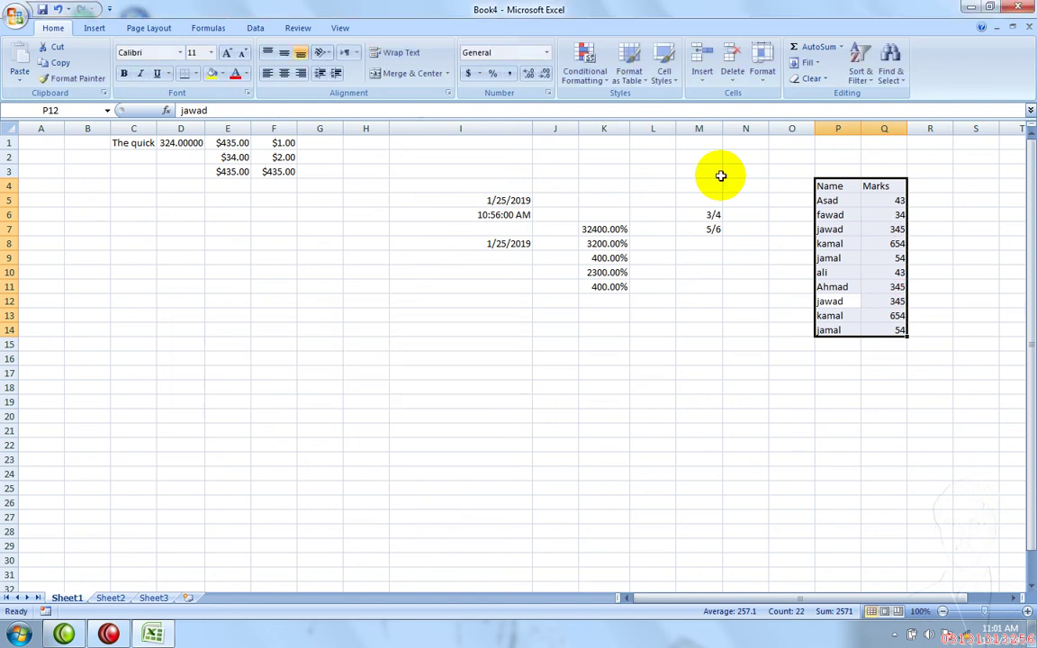
click(585, 61)
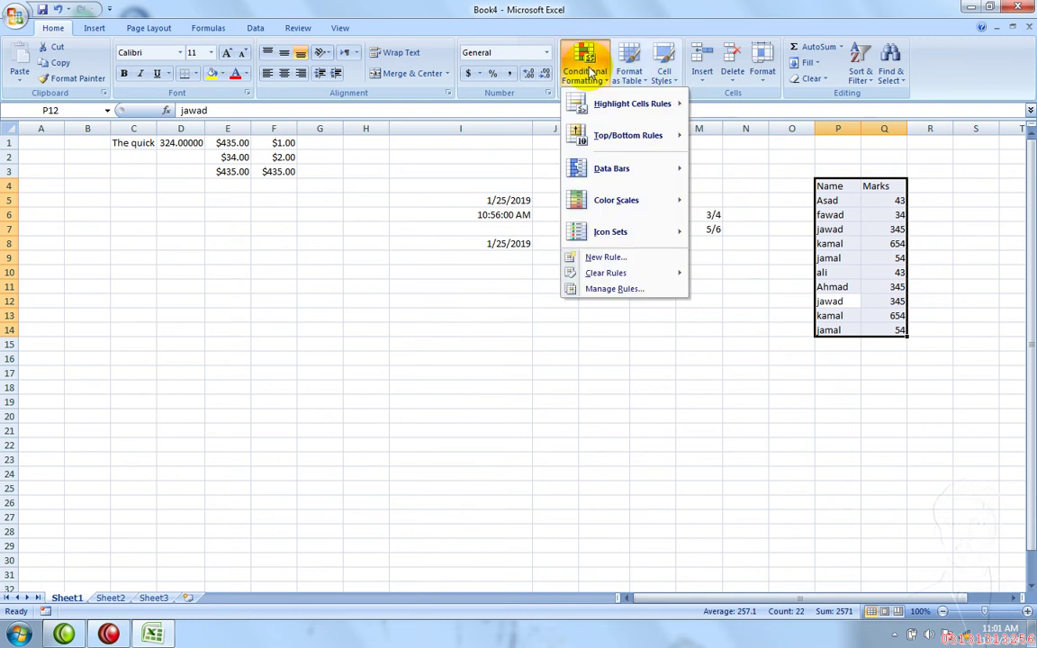
mouse_move(615, 108)
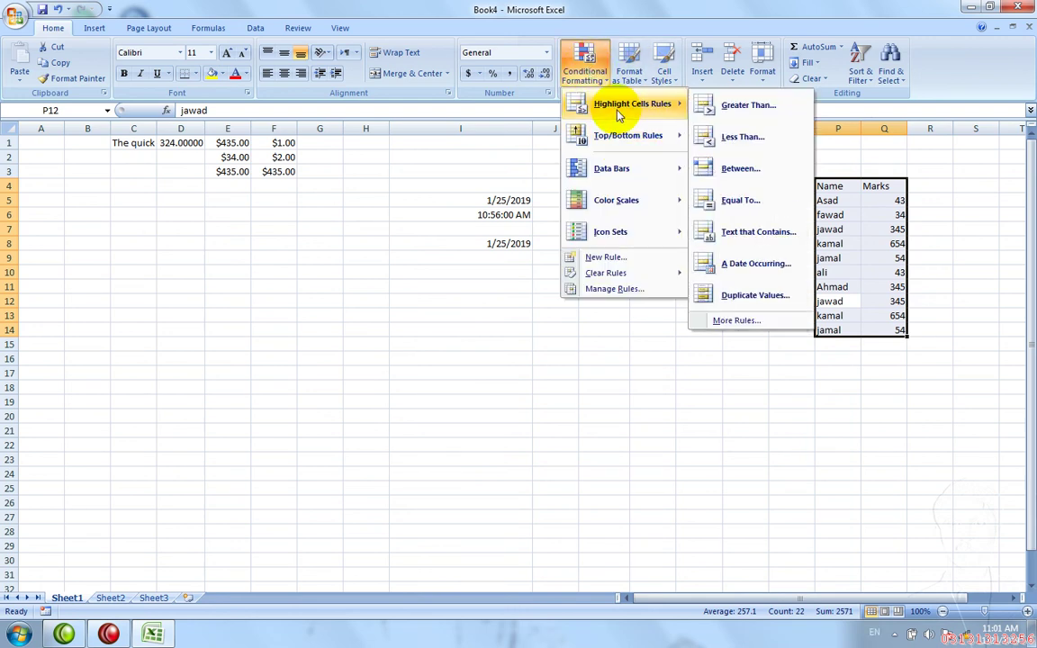
click(740, 201)
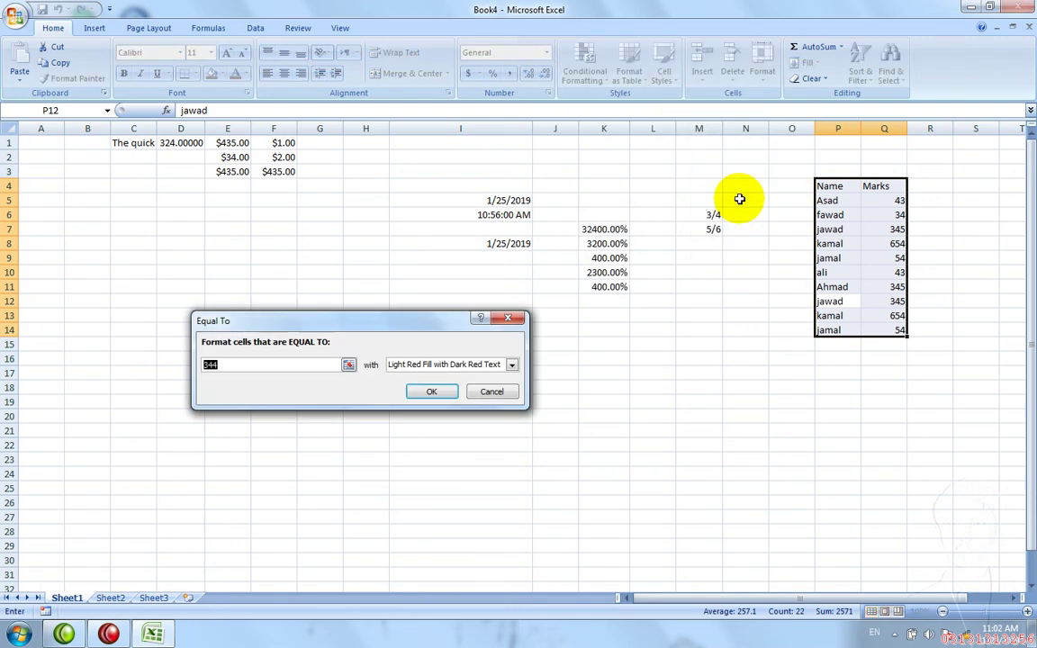
text(600)
key(BackSpace)
key(BackSpace)
text(54)
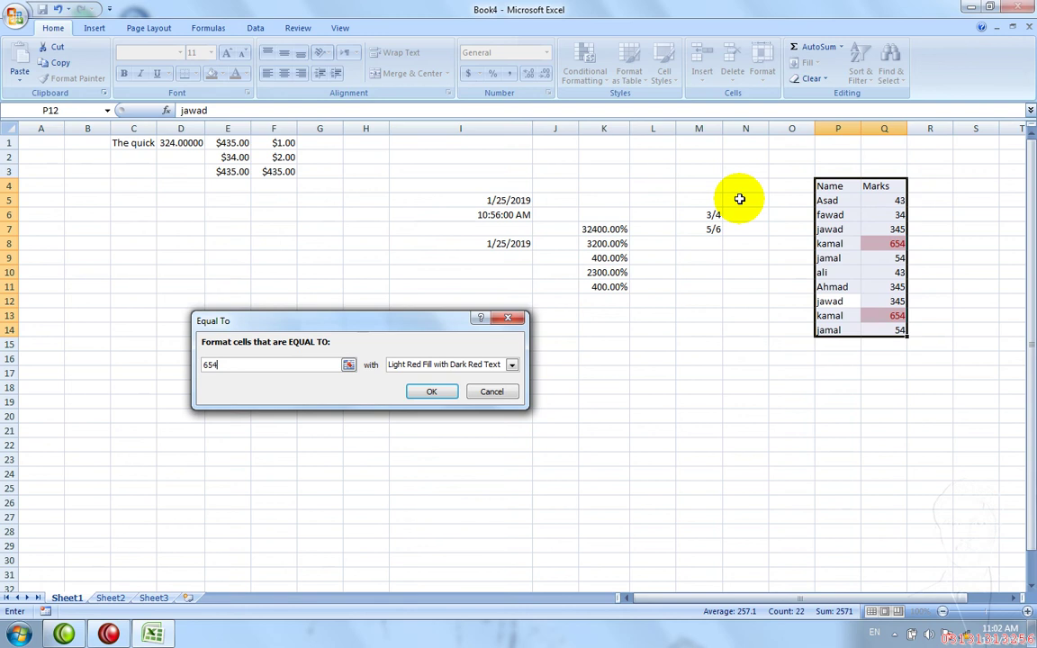
key(Escape)
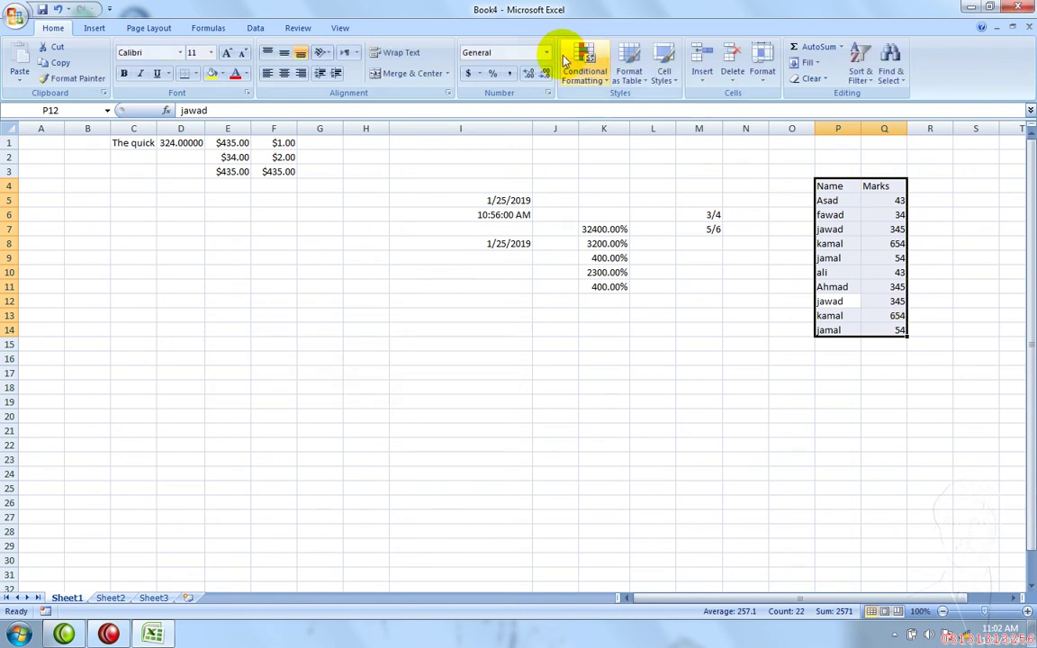
click(590, 77)
mouse_move(596, 104)
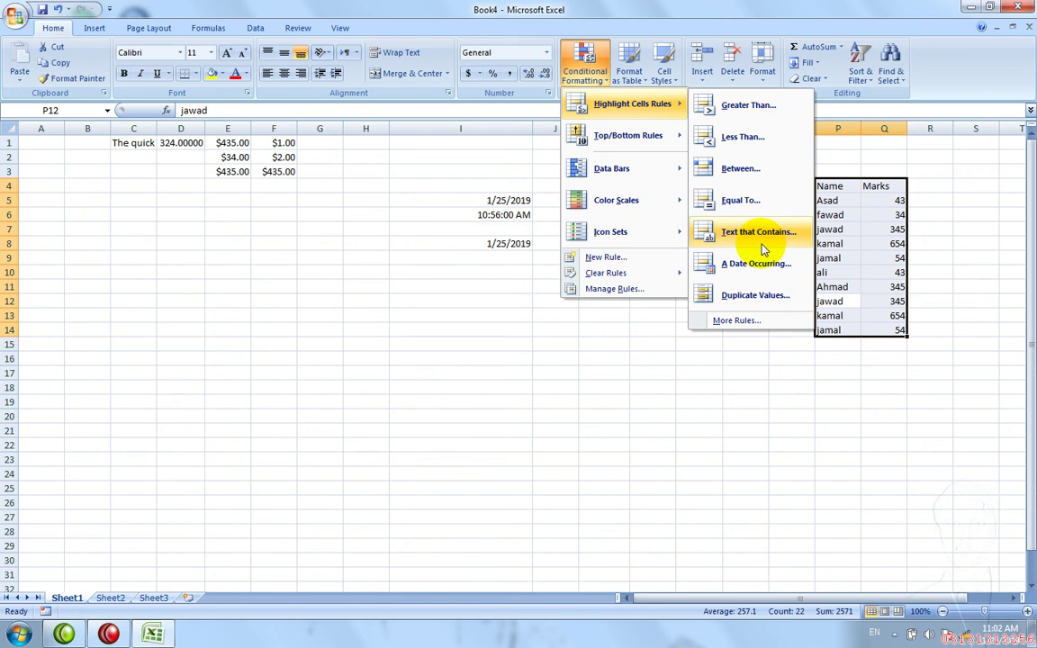
click(761, 235)
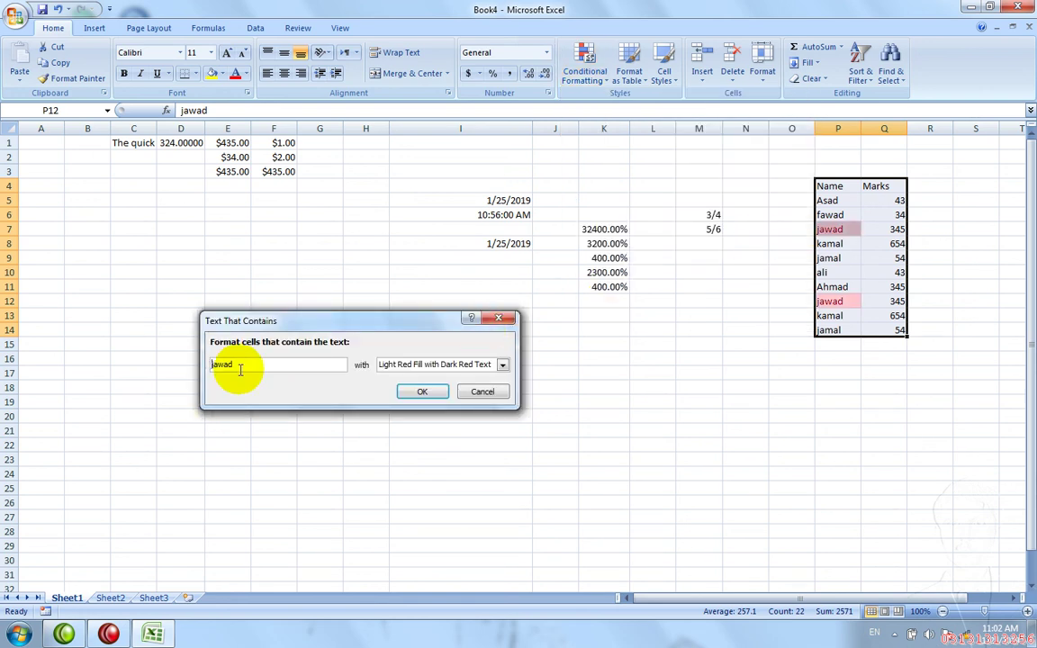
drag(242, 364, 206, 364)
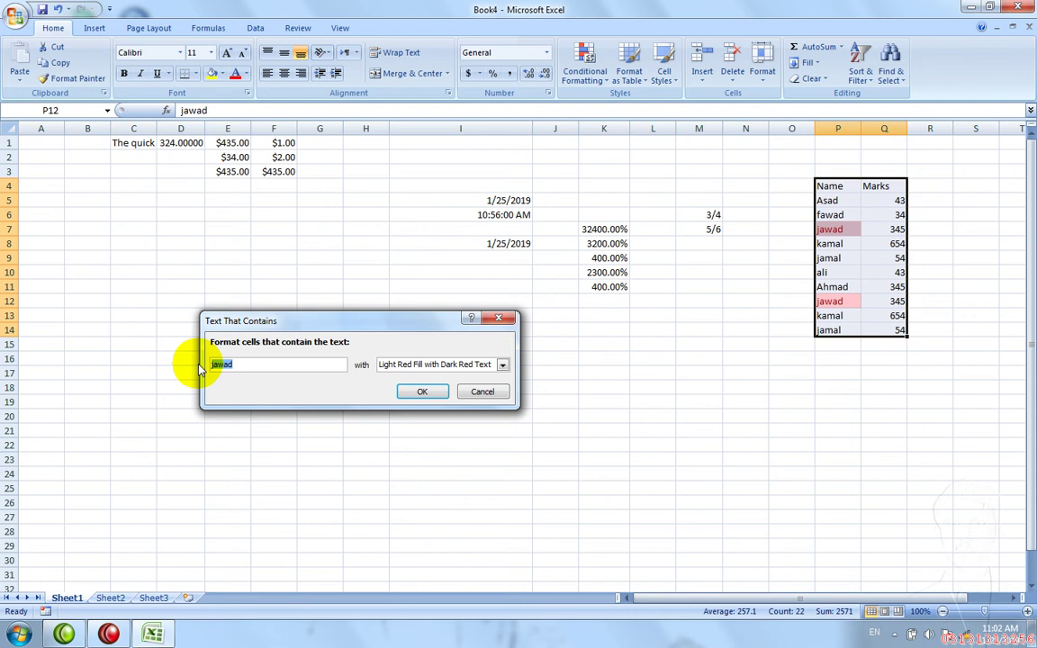
text(ali)
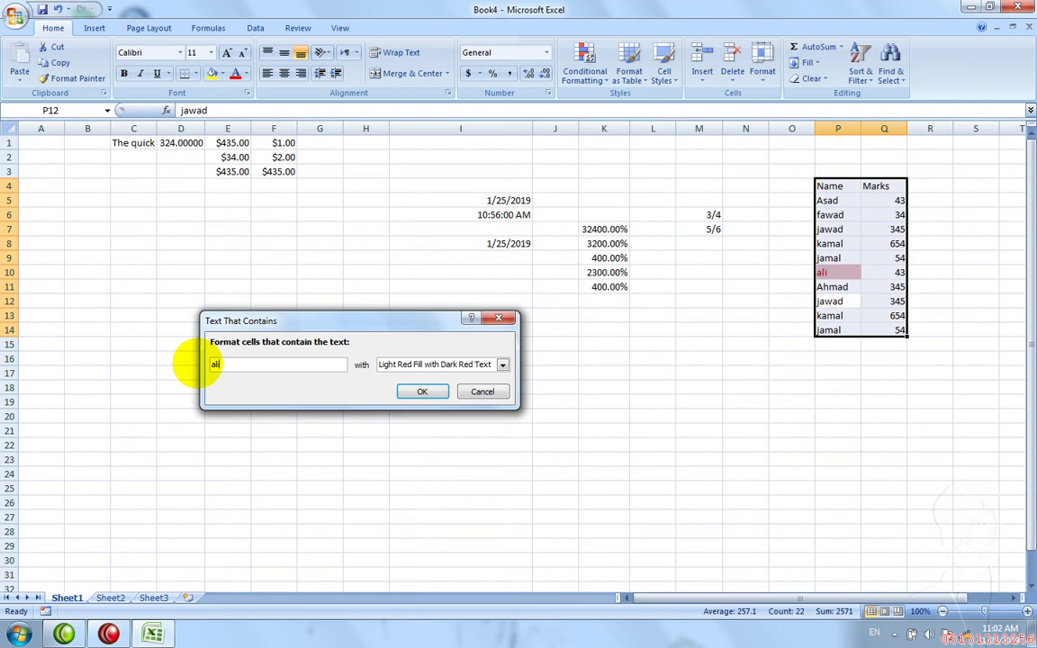
key(Escape)
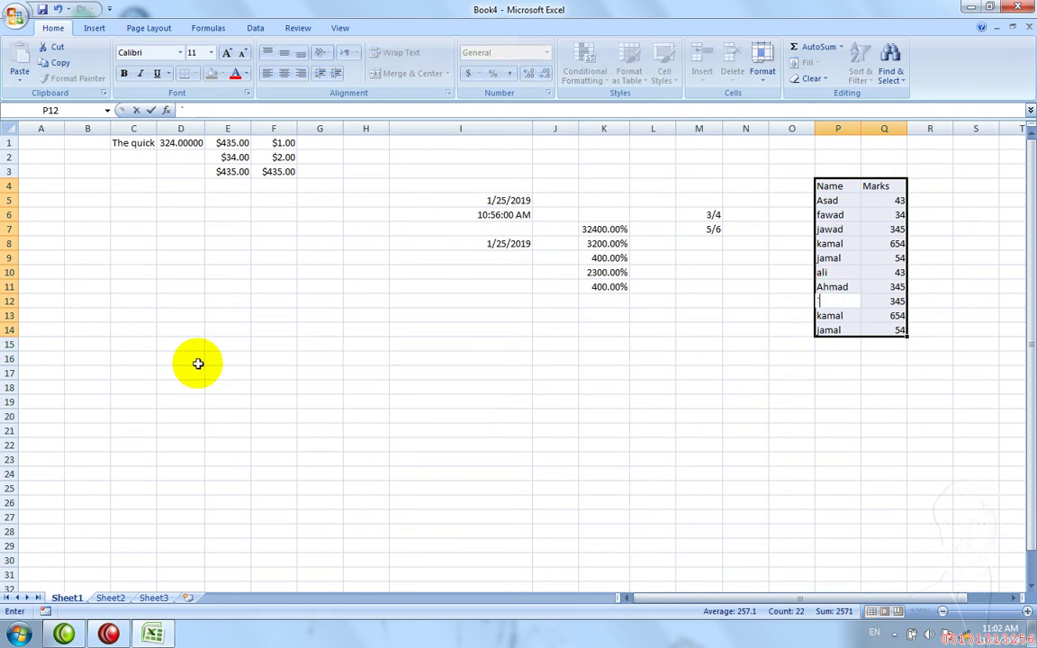
text(jawad)
click(426, 270)
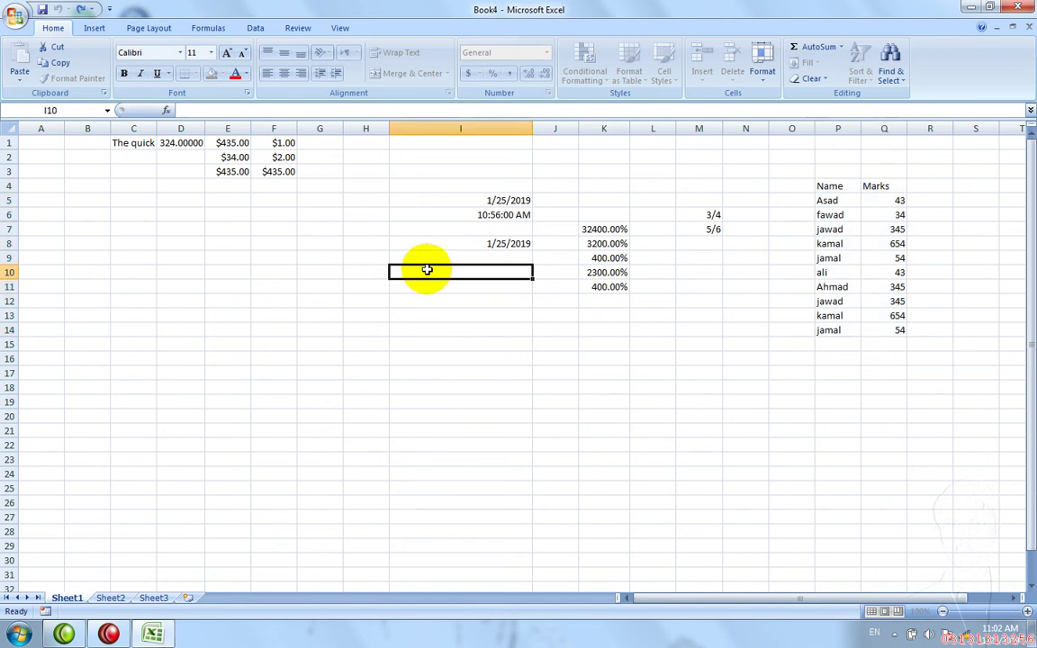
click(828, 317)
key(ctrl+a)
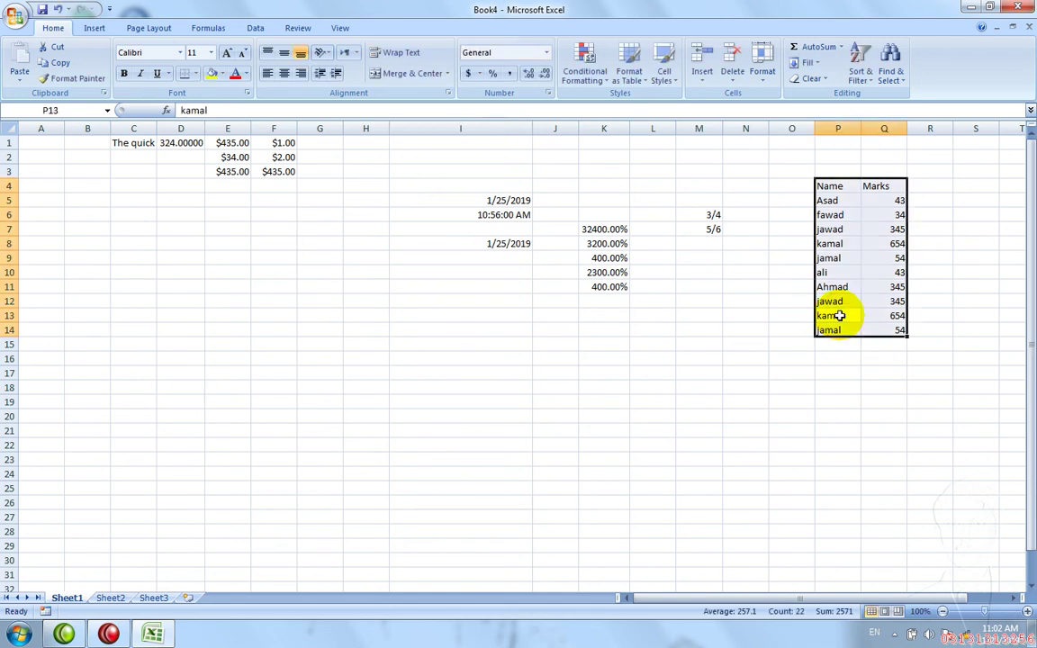
click(585, 65)
mouse_move(621, 105)
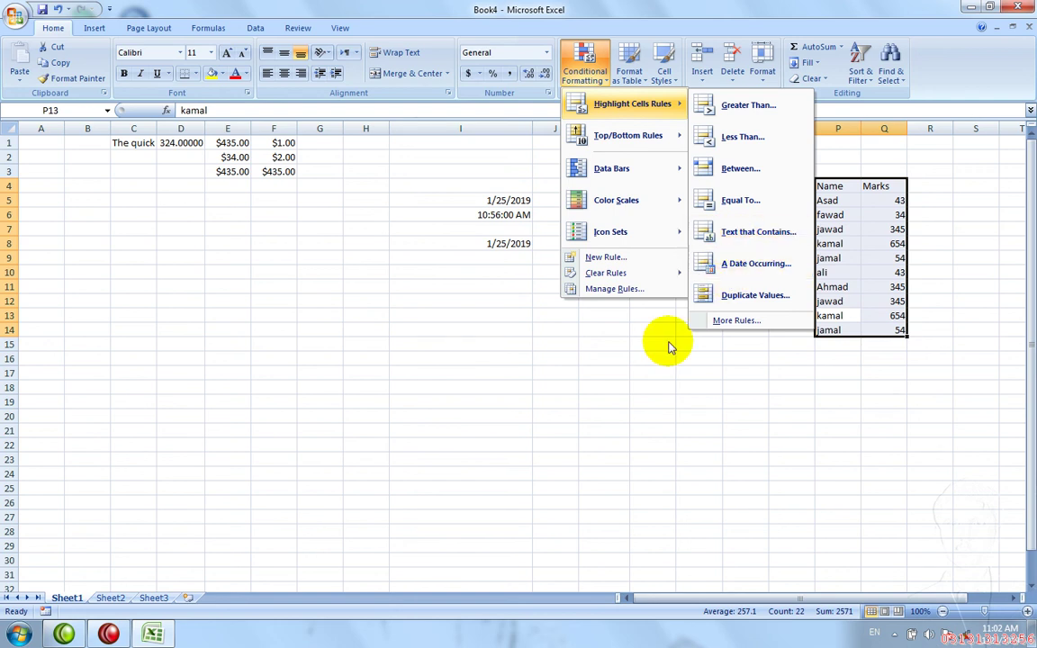
click(663, 346)
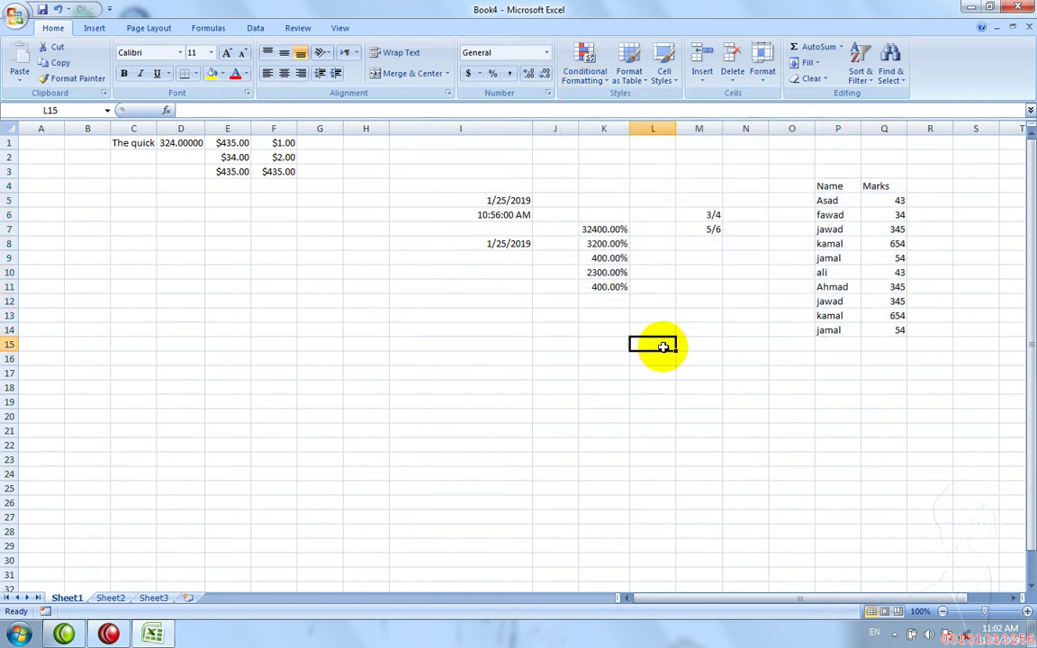
Insert today's date 1/25/2019 in L15 and fill the series down to 2/4/2019 in L25.
key(ctrl+semicolon)
key(Tab)
click(663, 346)
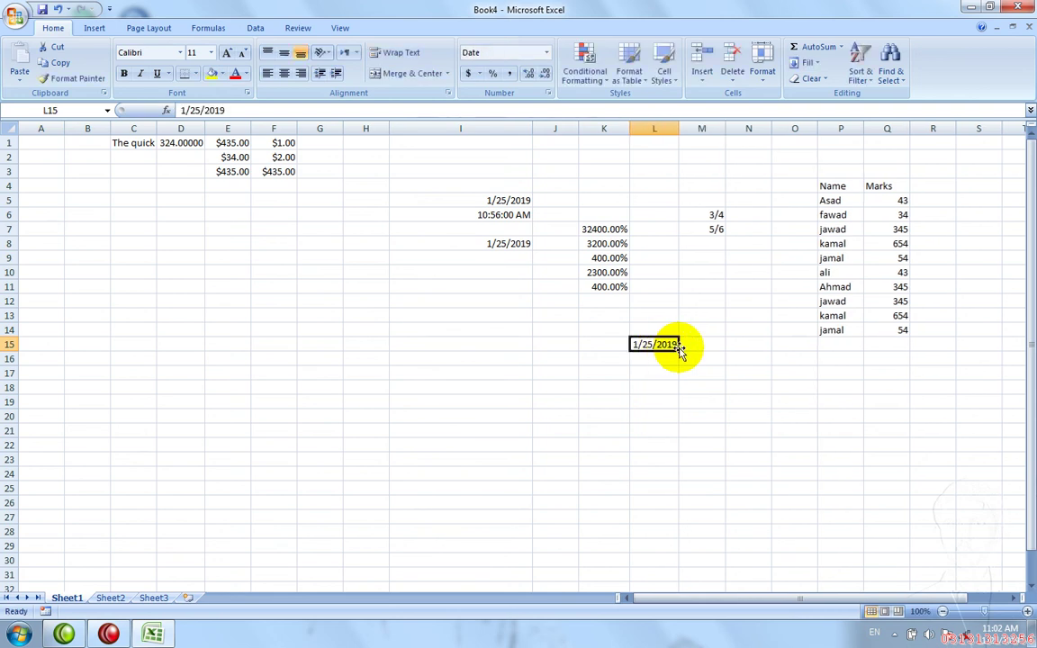
drag(680, 354, 675, 492)
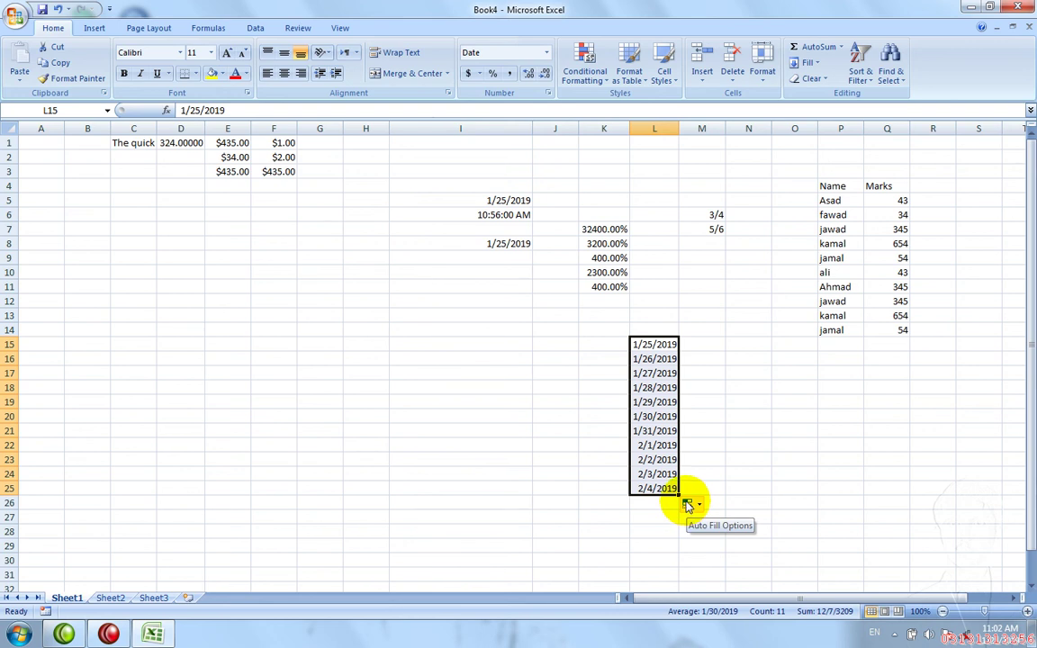
Extend the date series upward to 1/11/2019 in L1, then select L2:L25.
click(650, 345)
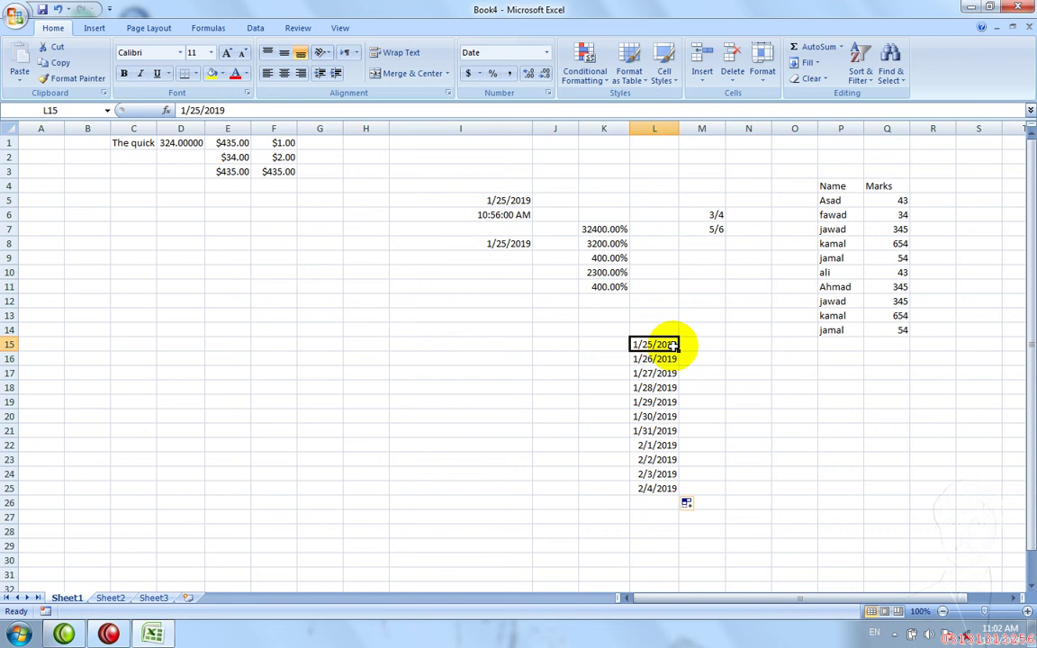
drag(680, 354, 657, 129)
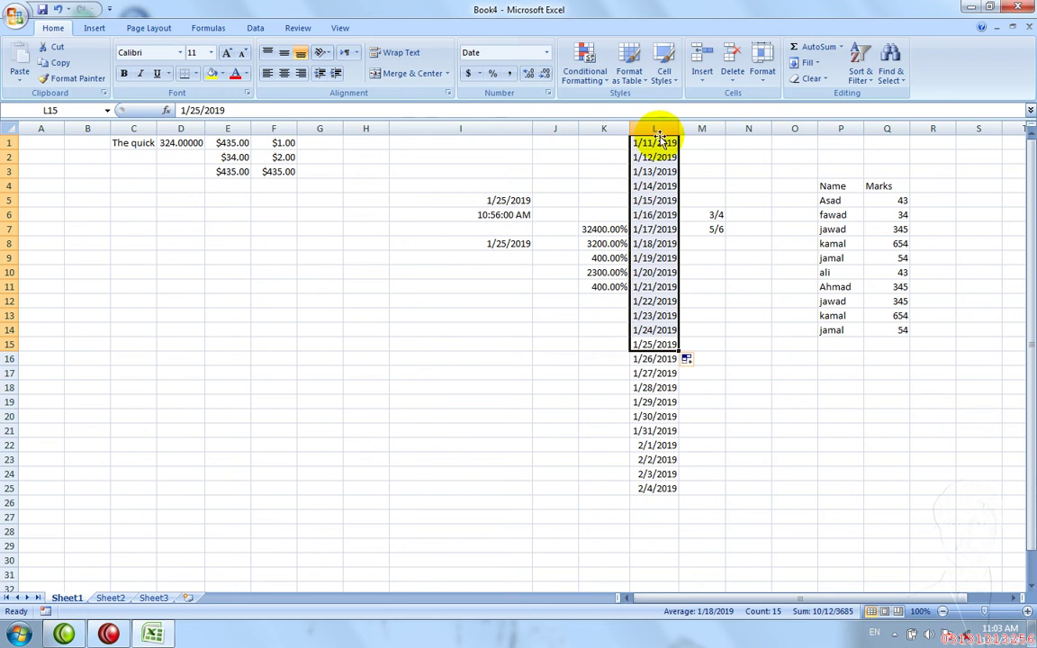
key(ctrl+a)
key(Left)
key(Right)
key(Down)
key(Down)
key(Down)
key(Down)
key(Down)
key(Down)
key(shift+Down)
key(Down)
key(shift+Up)
key(shift+Up)
key(shift+Up)
key(shift+Up)
key(shift+Up)
key(shift+Up)
key(shift+Up)
key(shift+Up)
click(590, 72)
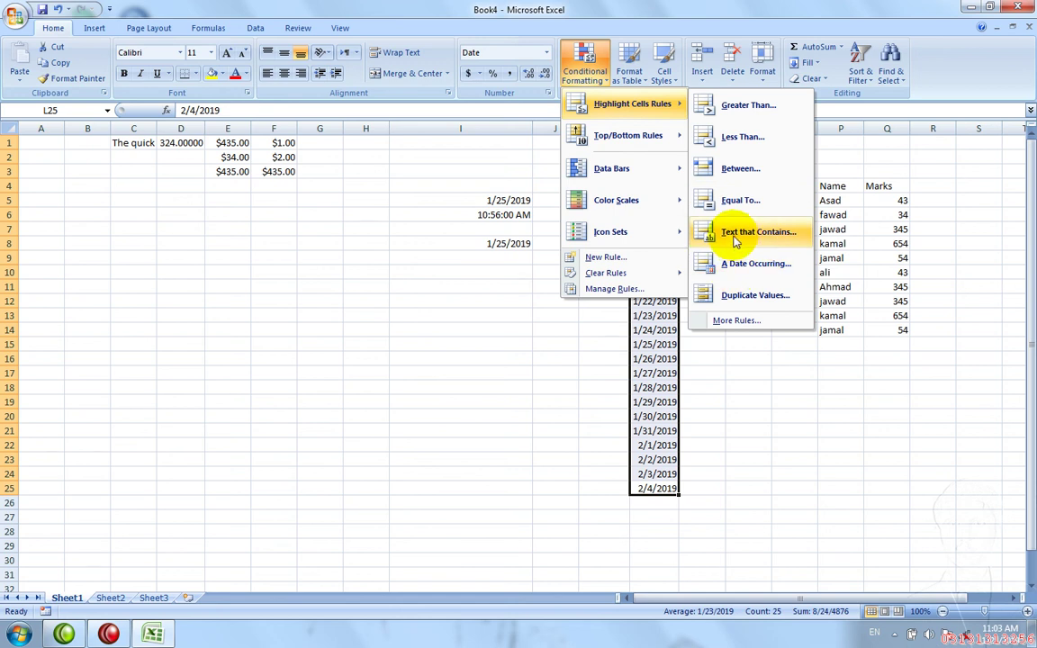
click(733, 264)
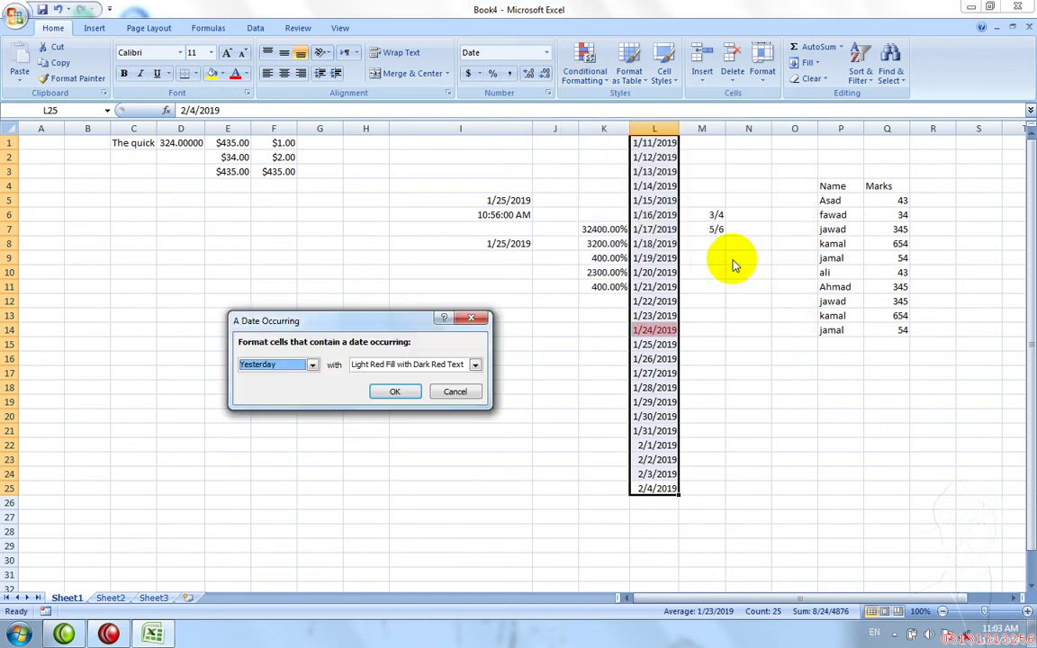
click(310, 366)
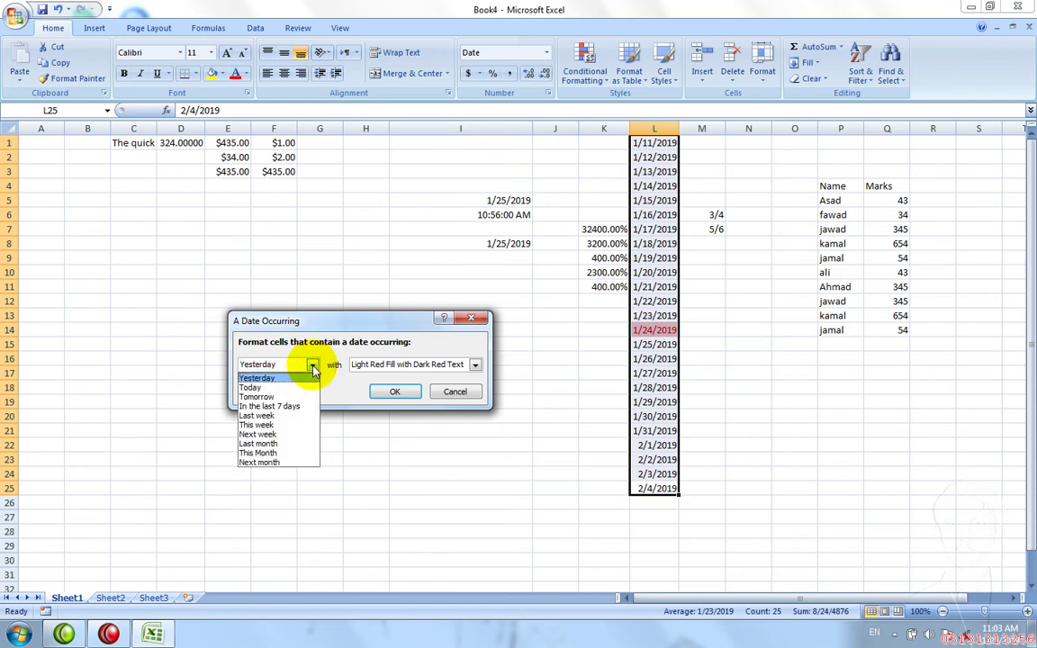
click(276, 397)
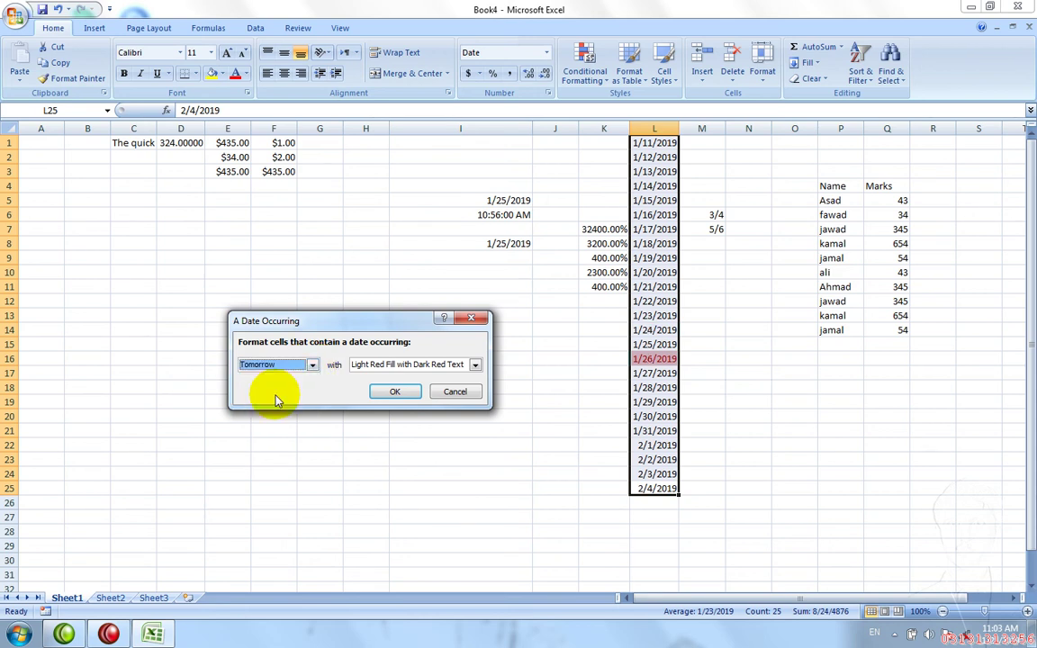
click(299, 363)
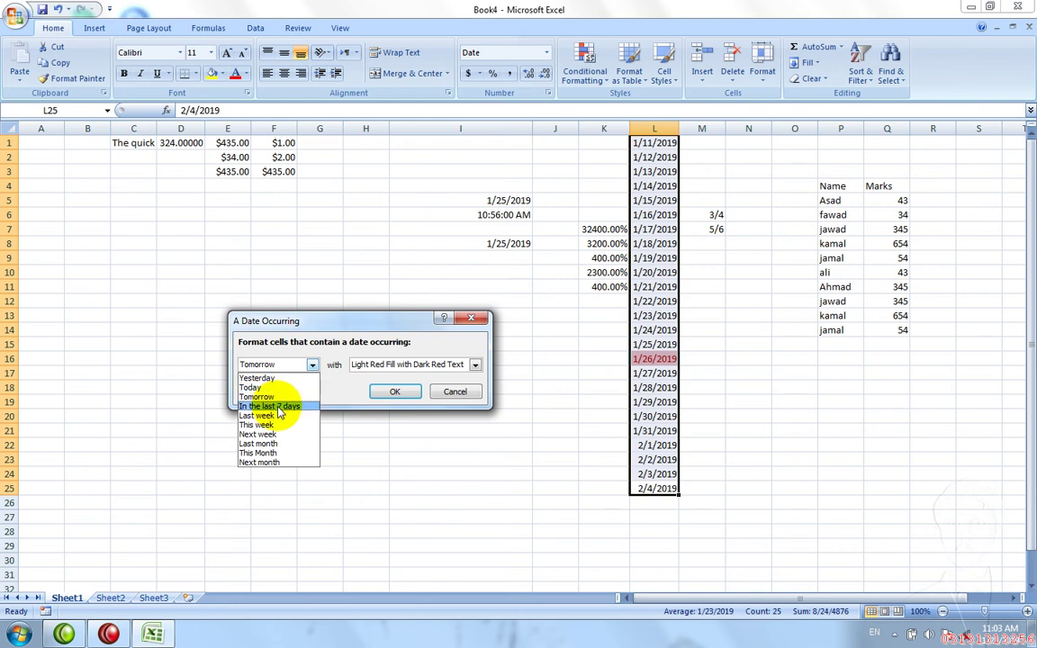
click(281, 406)
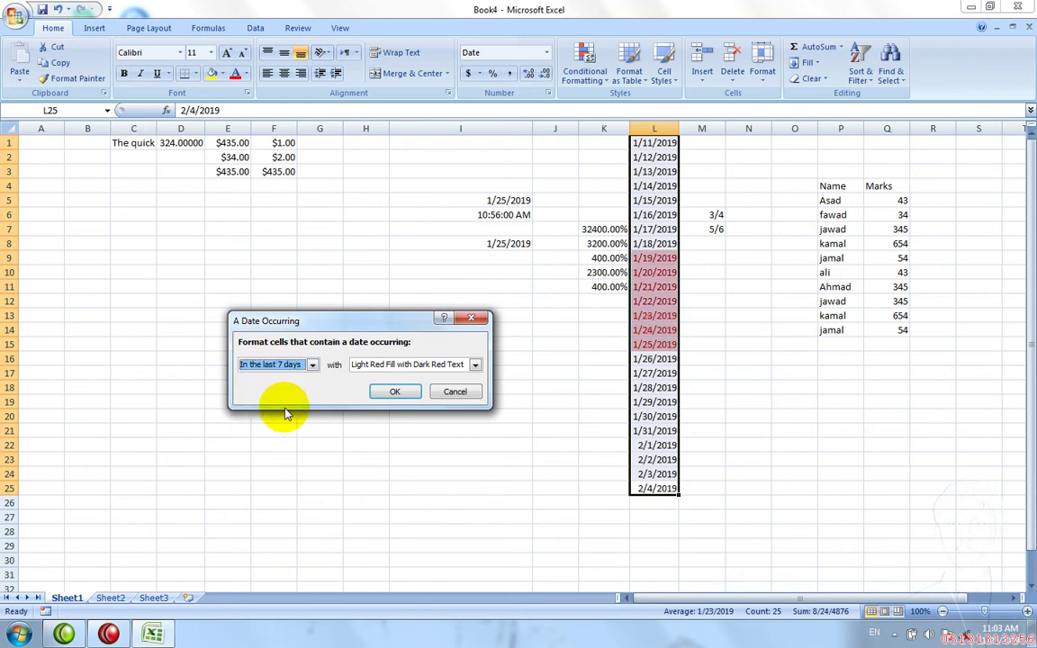
click(311, 364)
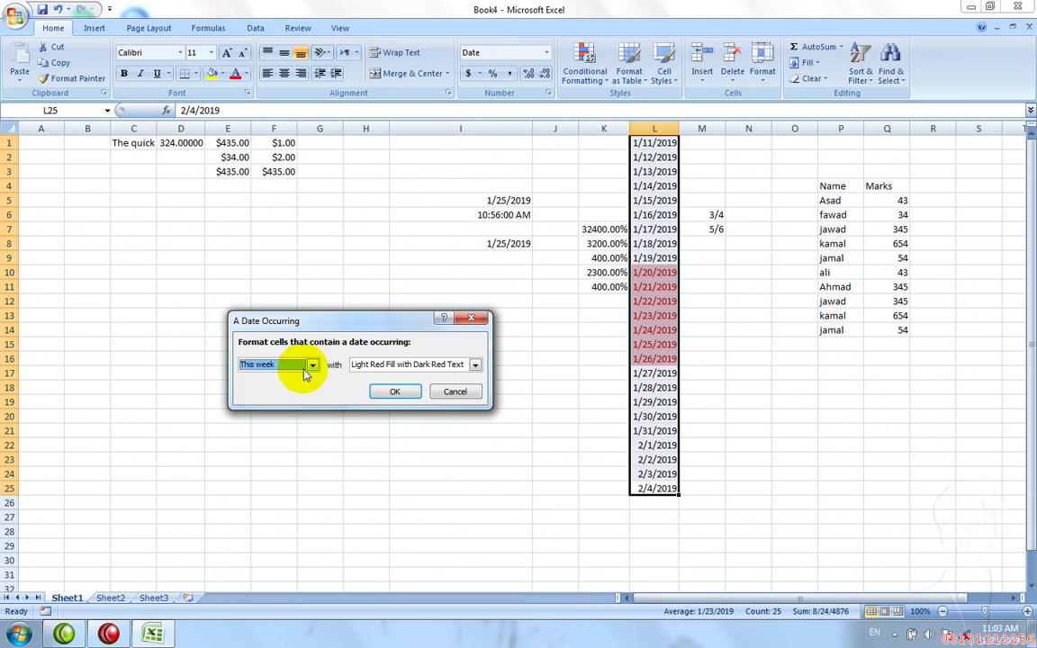
click(312, 364)
click(281, 435)
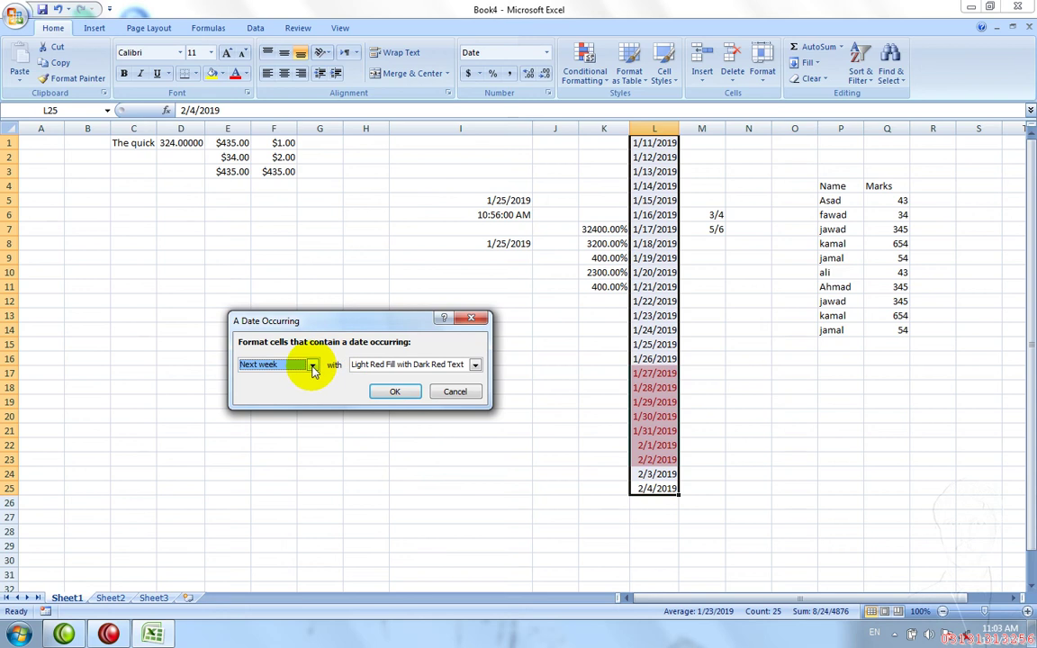
click(312, 367)
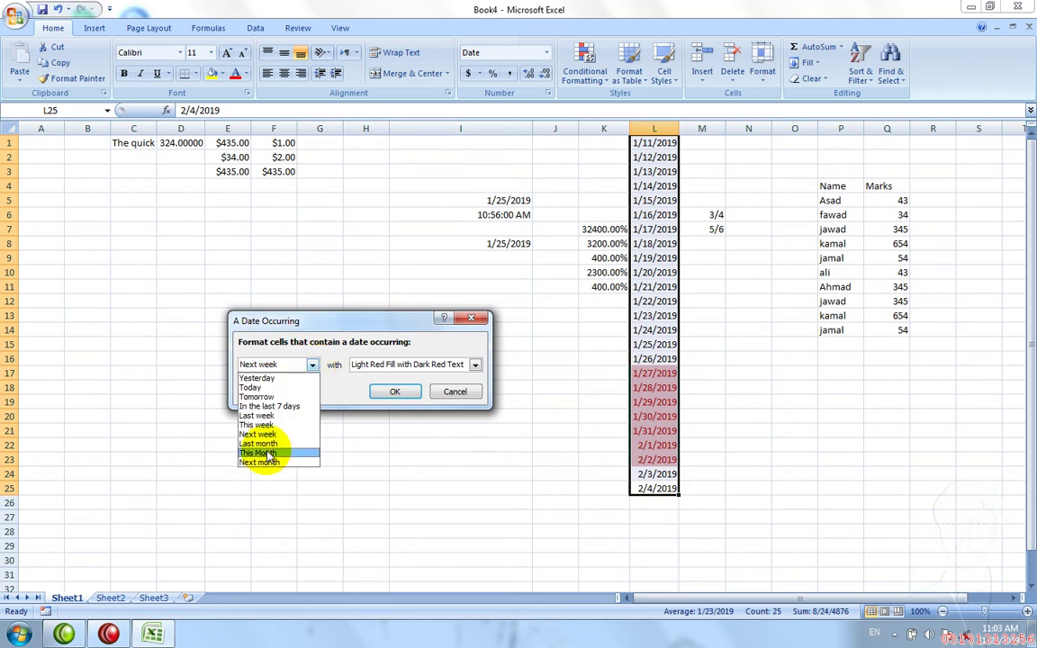
key(Escape)
key(Escape)
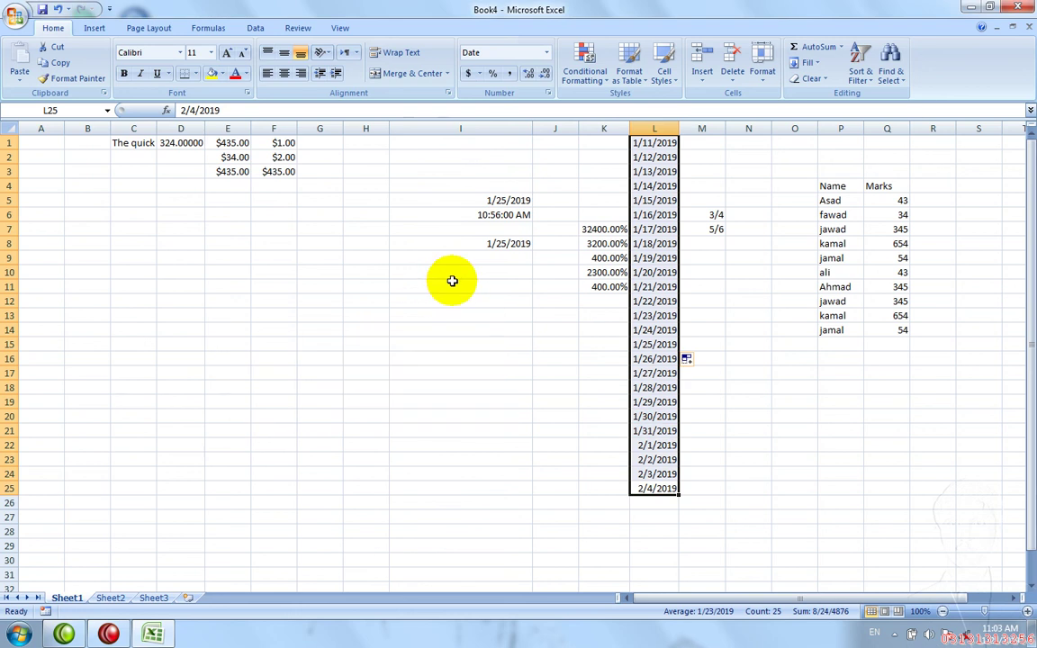
click(555, 305)
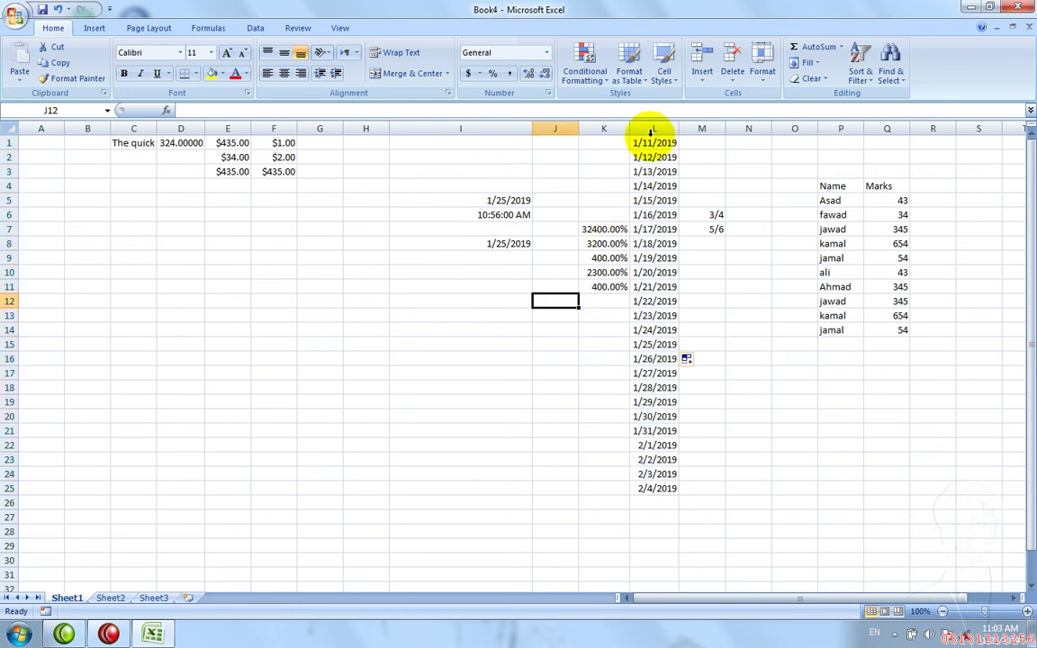
click(590, 65)
mouse_move(605, 99)
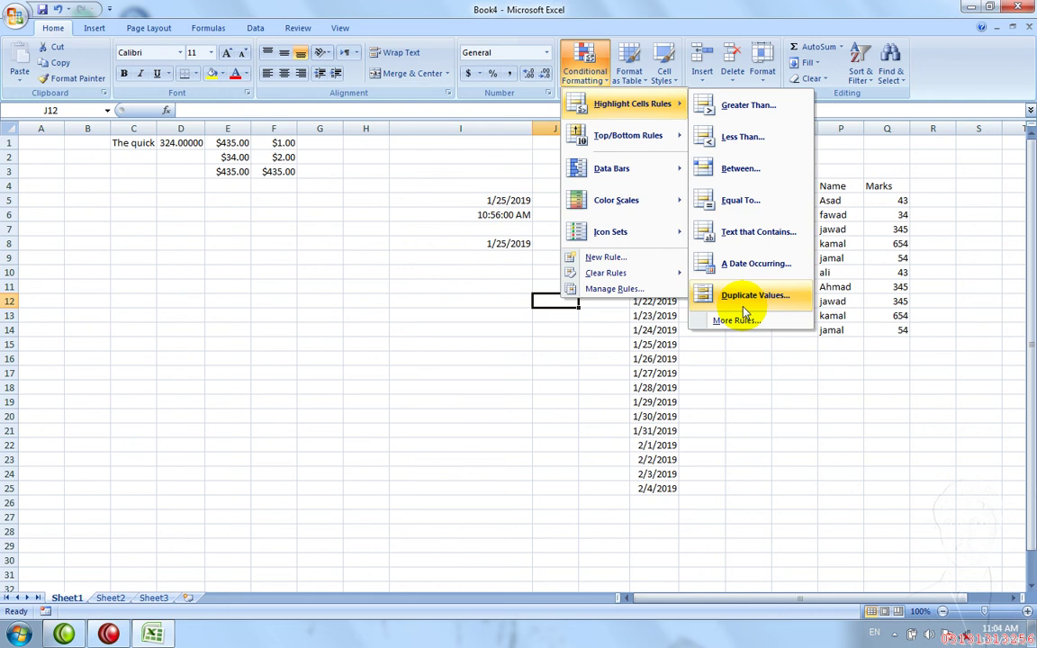
click(746, 356)
click(835, 329)
key(ctrl+a)
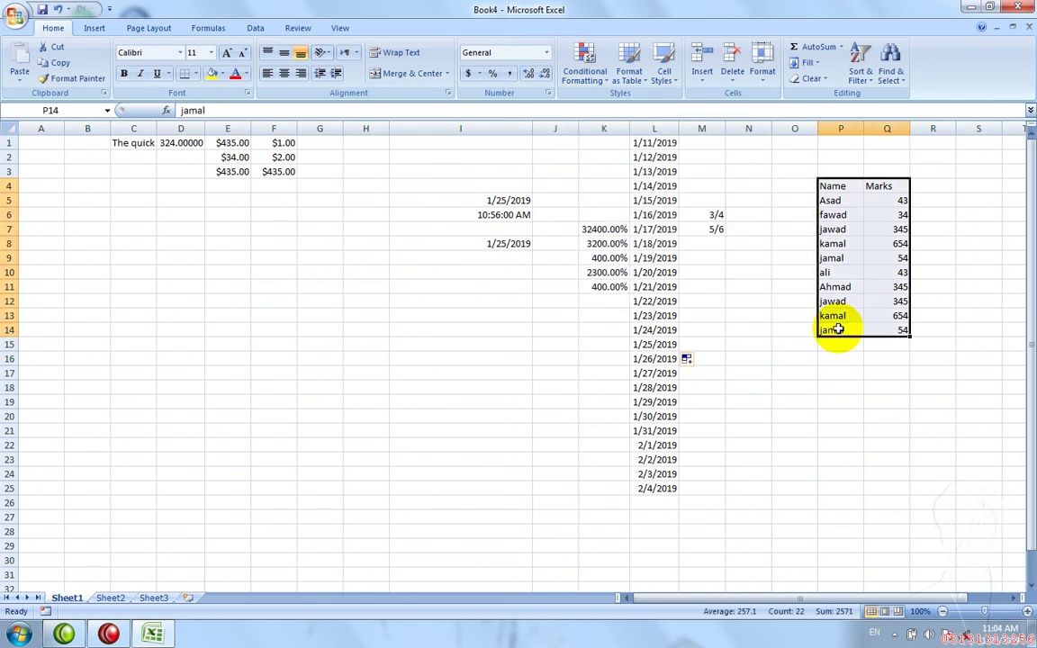
click(589, 77)
mouse_move(608, 106)
click(752, 296)
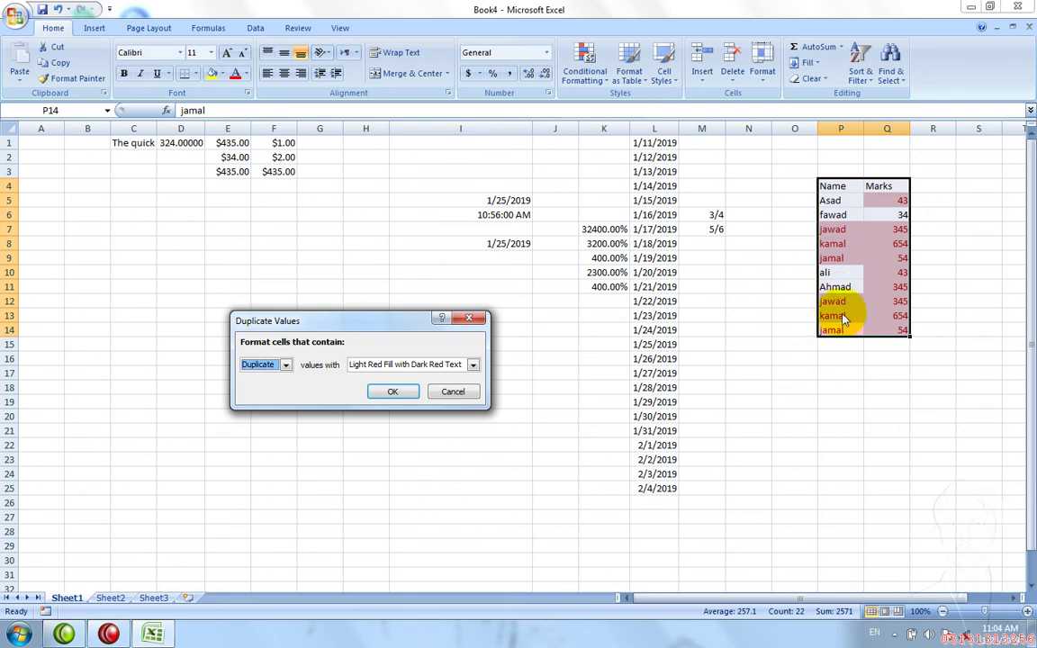
key(Escape)
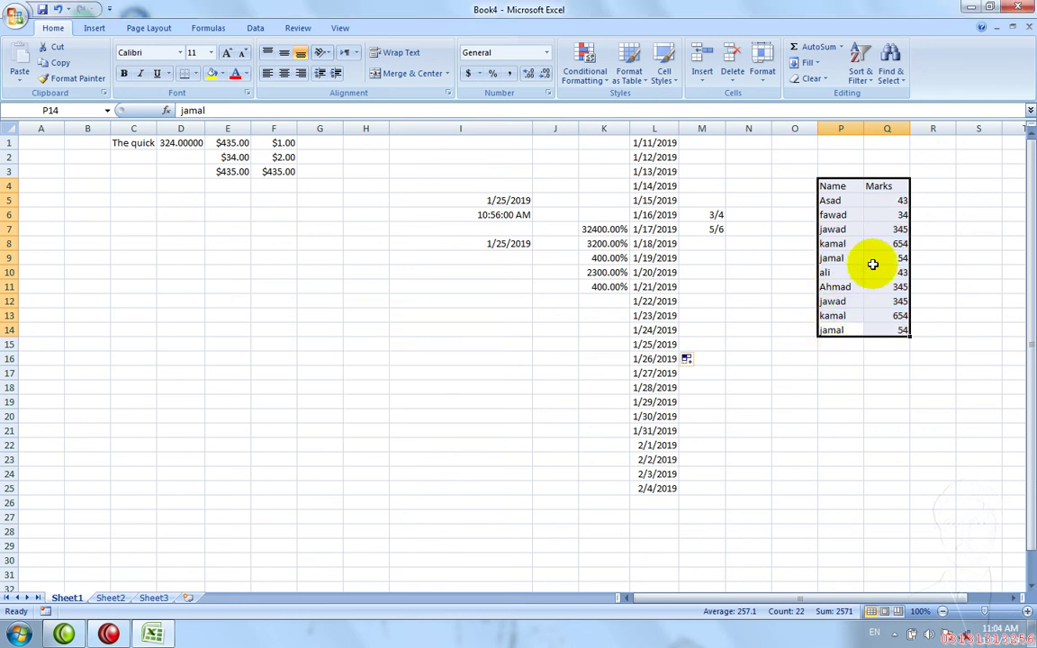
Rename the Marks heading in Q4 to CNIC.
click(883, 200)
key(Up)
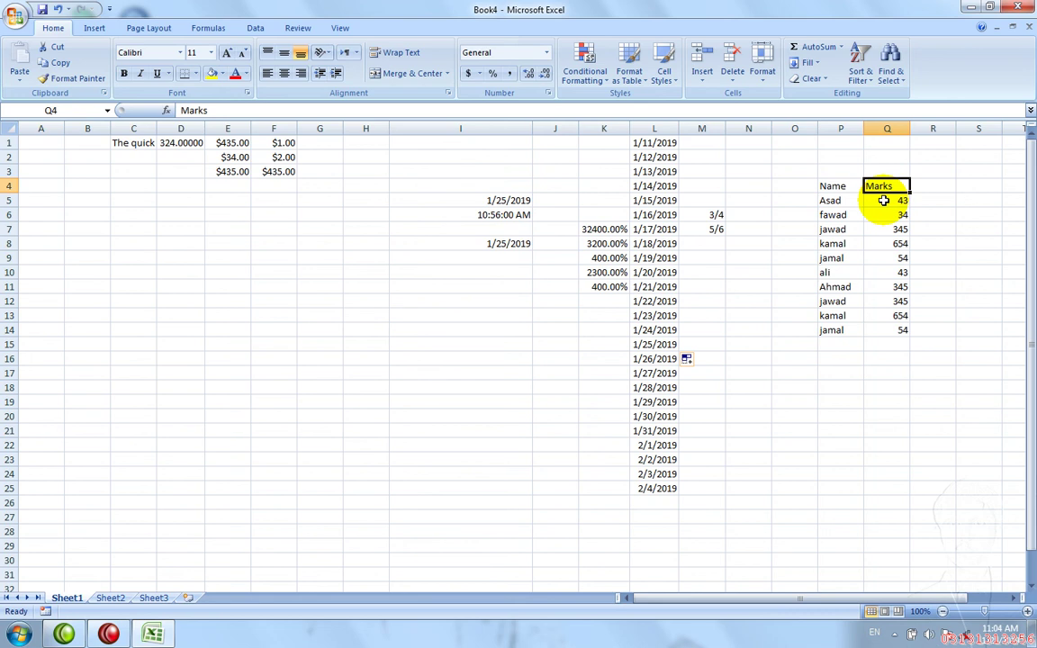
text(CNIC)
key(Return)
Enter five CNIC numbers in Q5:Q9, repeating one value as a duplicate.
text(17101)
key(Return)
text(1)
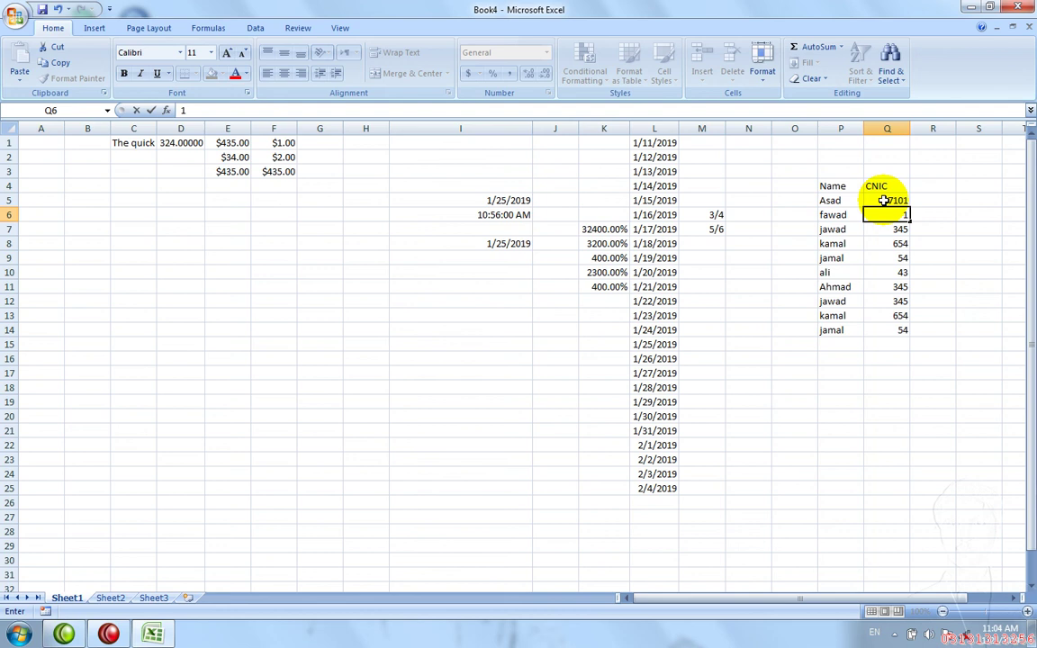
text(7301)
key(Return)
key(Up)
key(Down)
text(1701)
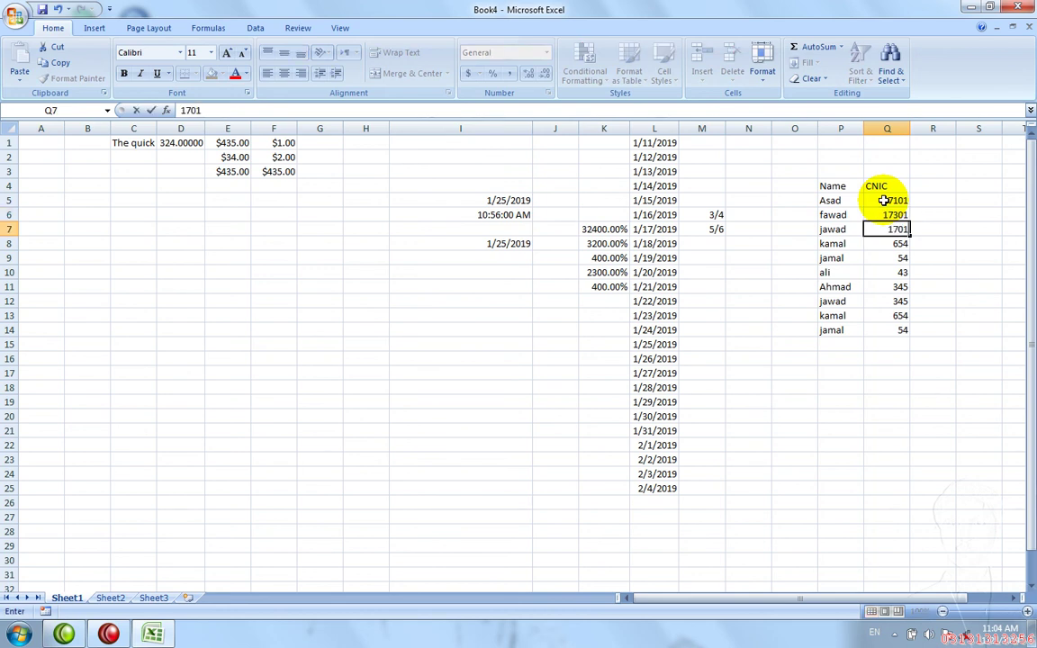
text(632472)
key(Return)
text(17301345345)
key(Return)
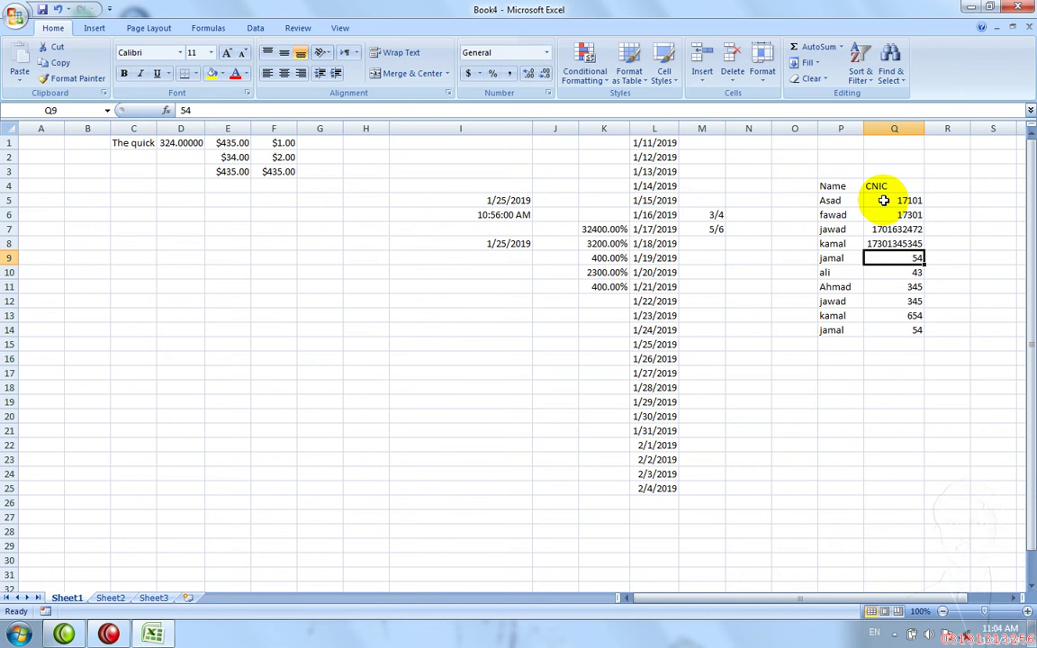
text(17301)
key(Return)
Clear the leftover rows P10:Q14 and select the Name/CNIC table P4:Q9.
key(Up)
key(Up)
key(Up)
key(Up)
key(Up)
key(Down)
key(Down)
key(Down)
key(Down)
key(Down)
key(shift+Left)
key(shift+Down)
key(shift+Down)
key(shift+Down)
key(shift+Down)
key(Delete)
key(Up)
key(shift+Left)
key(shift+Up)
key(shift+Up)
key(shift+Up)
click(586, 76)
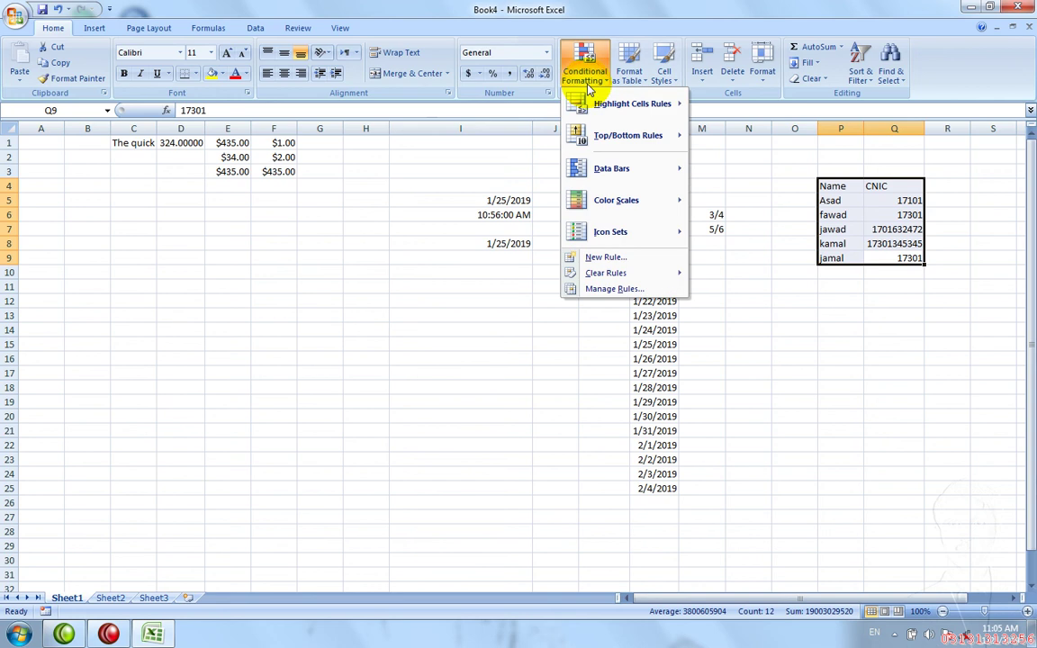
mouse_move(630, 109)
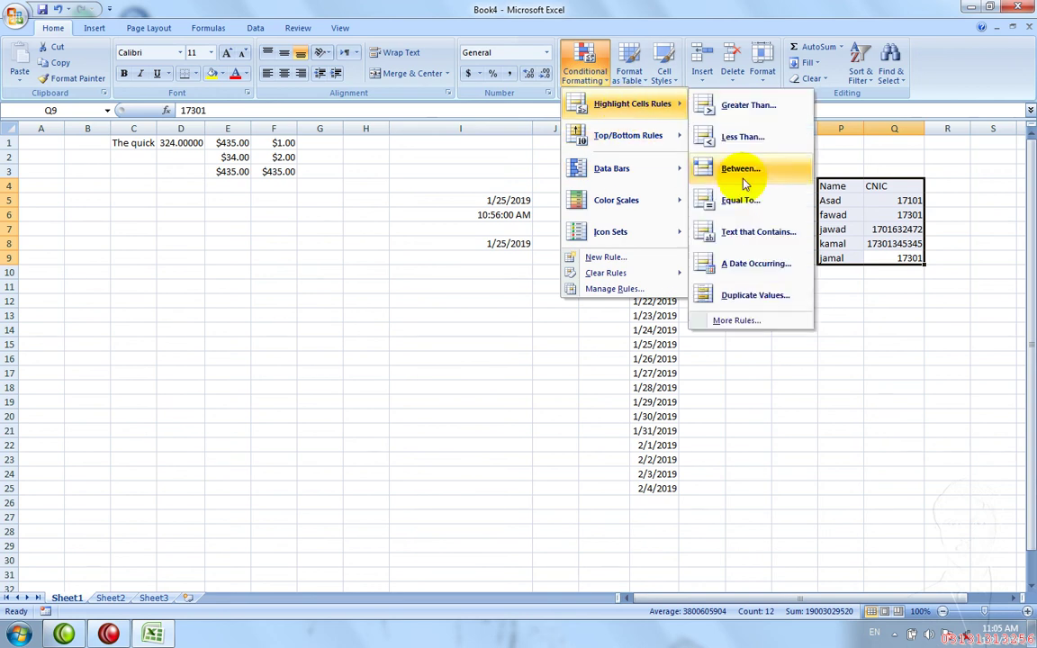
click(751, 296)
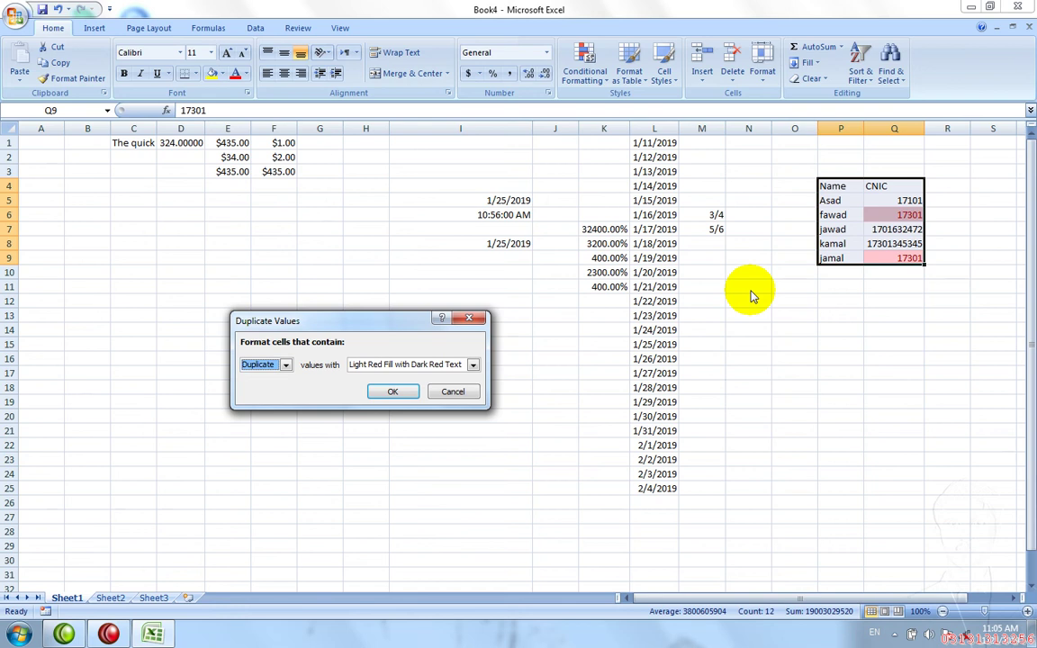
key(Escape)
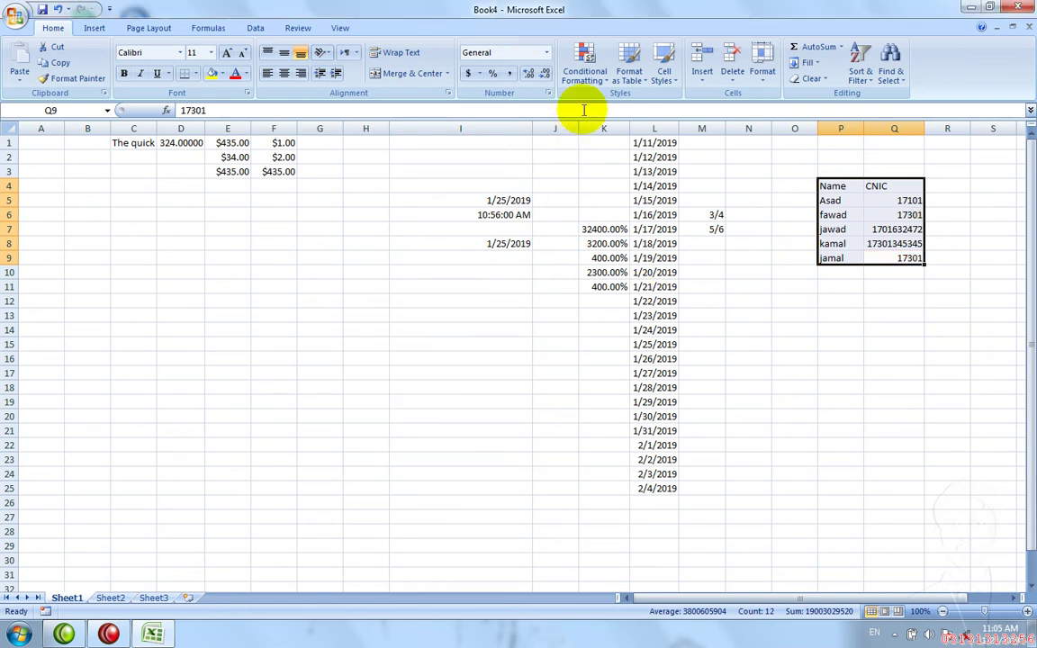
click(586, 55)
mouse_move(619, 137)
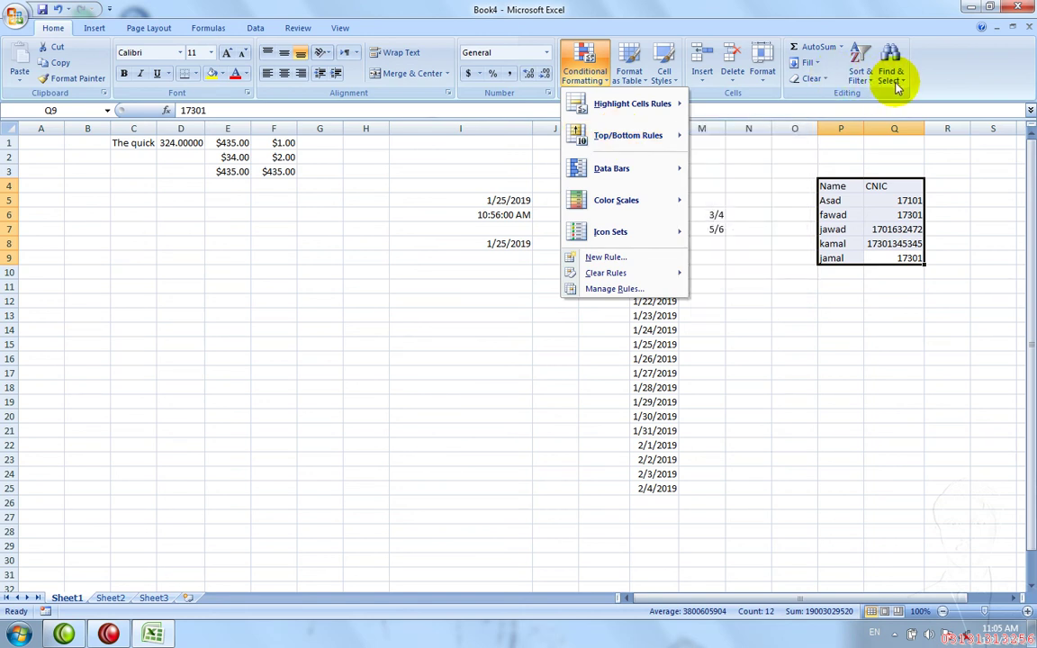
click(759, 206)
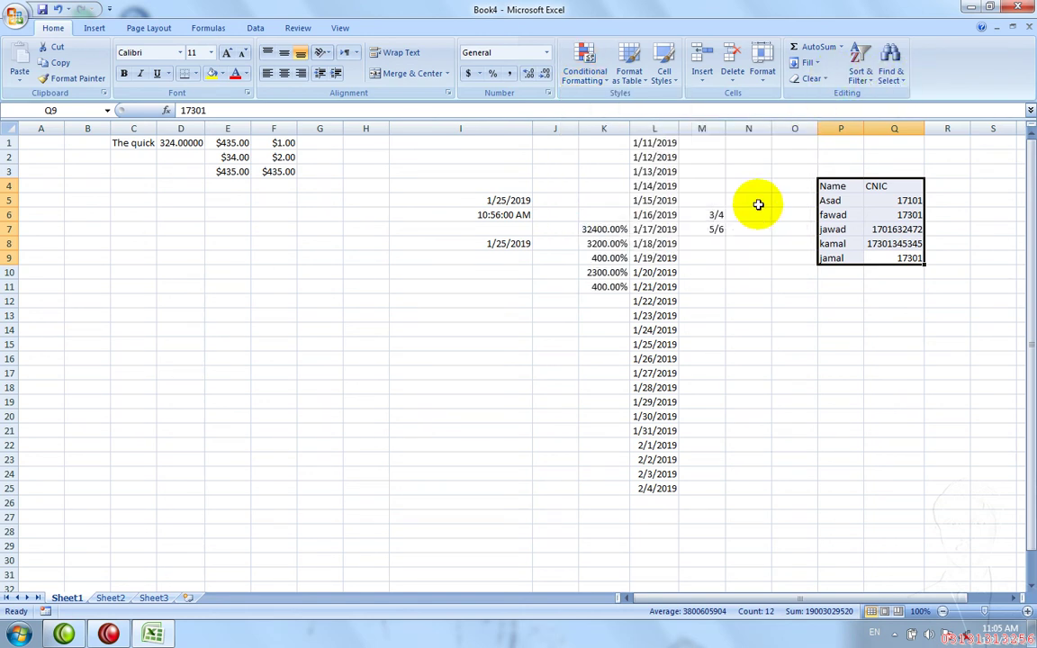